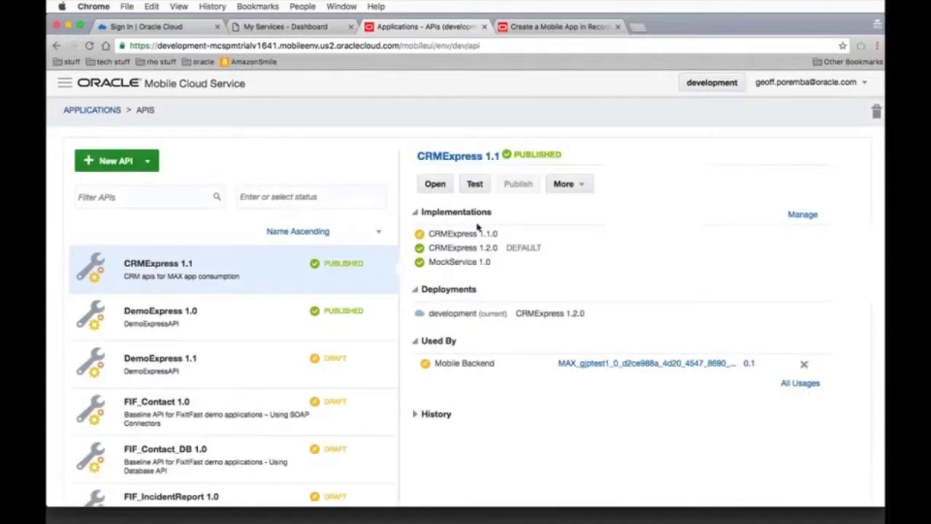
Start a new Express API with the display name "Dzone CRM demo"
{"action": "scroll", "coordinate": [246, 263], "scroll_direction": "down", "scroll_amount": 5}
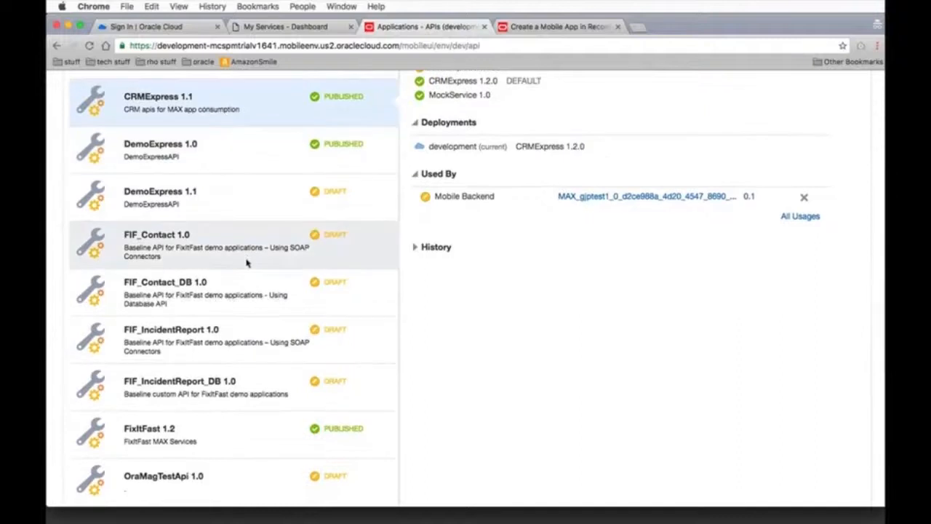
{"action": "scroll", "coordinate": [246, 264], "scroll_direction": "down", "scroll_amount": 2}
{"action": "scroll", "coordinate": [247, 264], "scroll_direction": "up", "scroll_amount": 3}
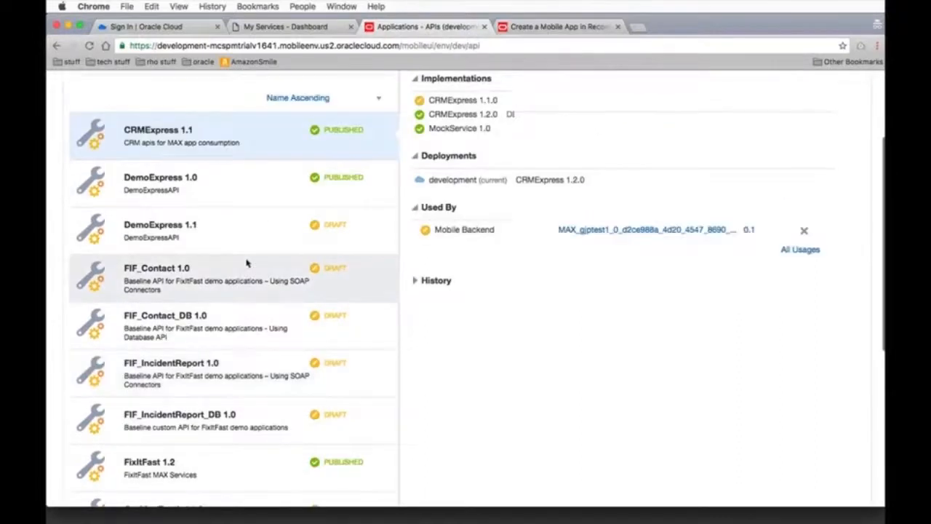
{"action": "scroll", "coordinate": [246, 263], "scroll_direction": "up", "scroll_amount": 4}
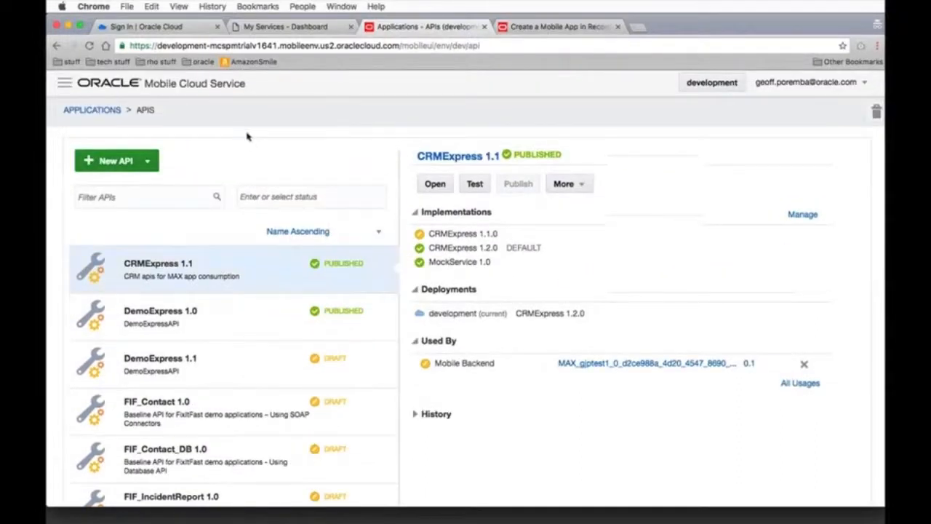
{"action": "left_click", "coordinate": [152, 163]}
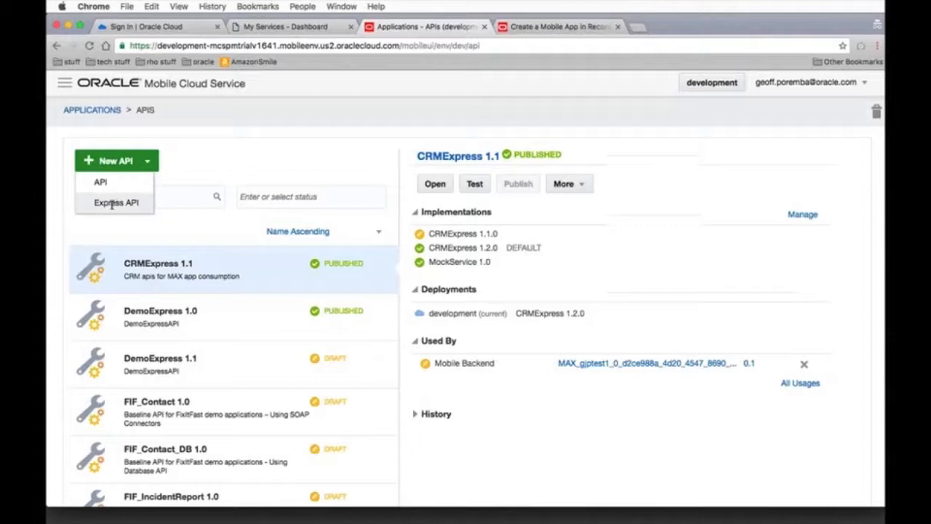
{"action": "left_click", "coordinate": [113, 202]}
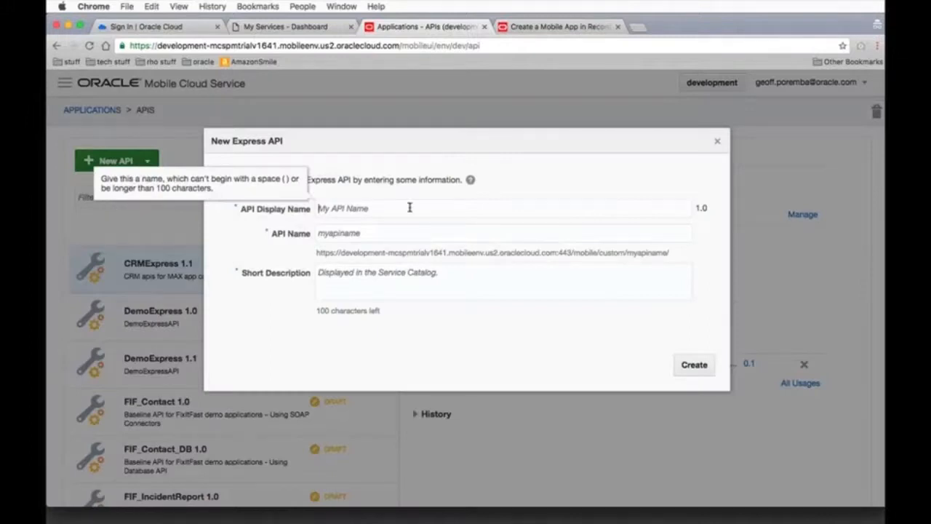
{"action": "type", "text": "Dzone"}
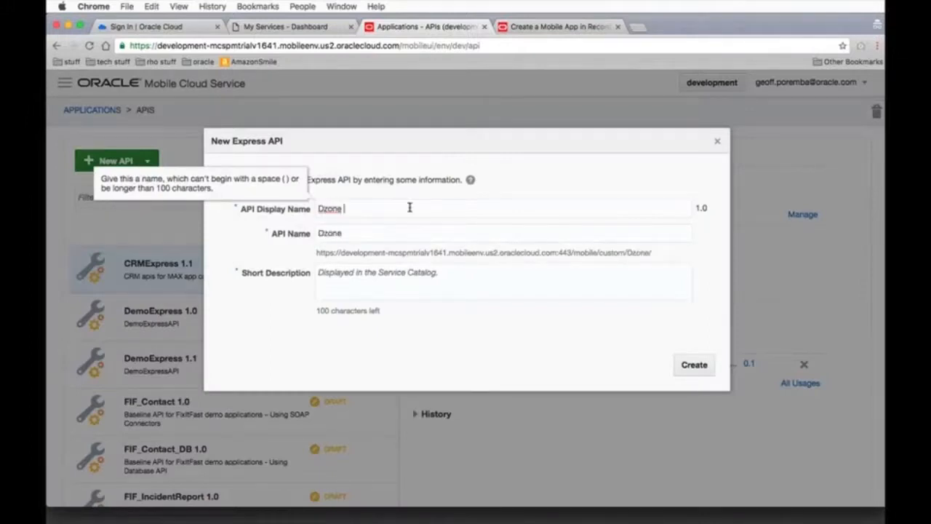
{"action": "type", "text": " CRM demo"}
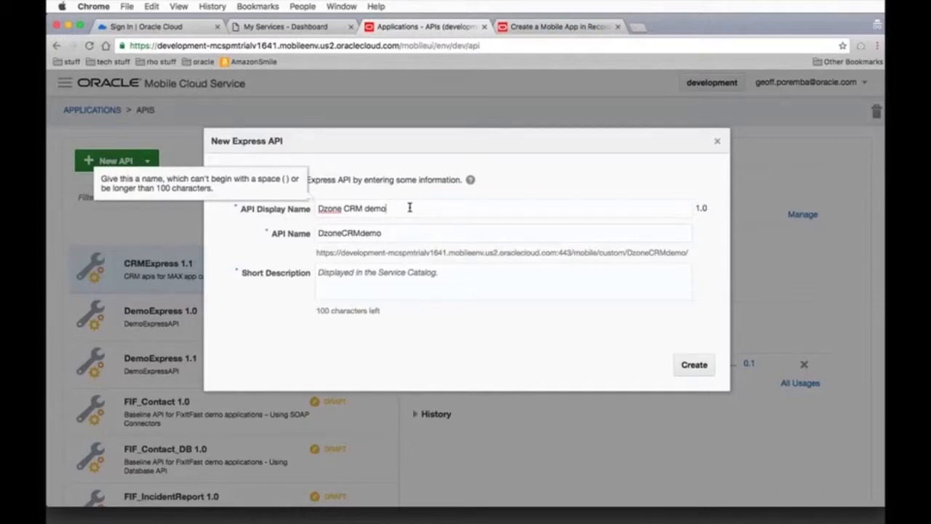
Enter "Dzone demo" as the new API's short description and create the API
{"action": "left_click", "coordinate": [346, 277]}
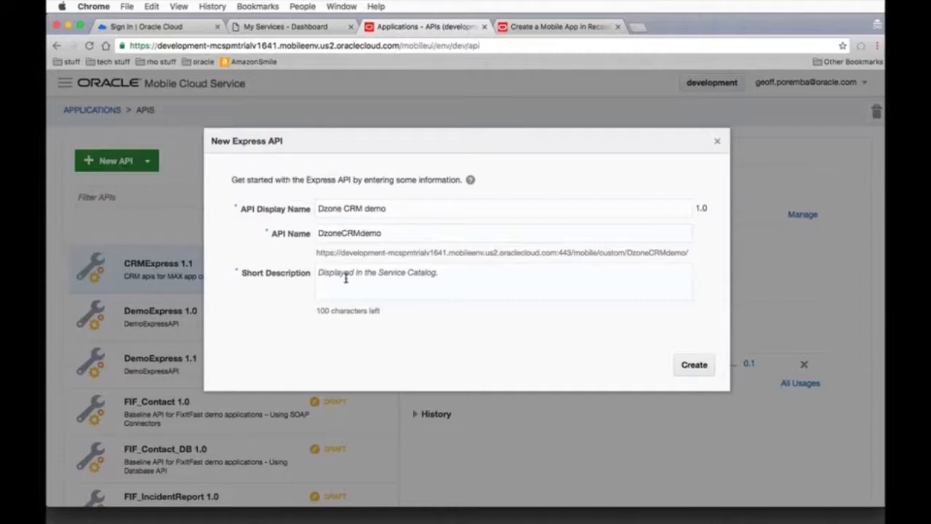
{"action": "type", "text": "Dzone dem"}
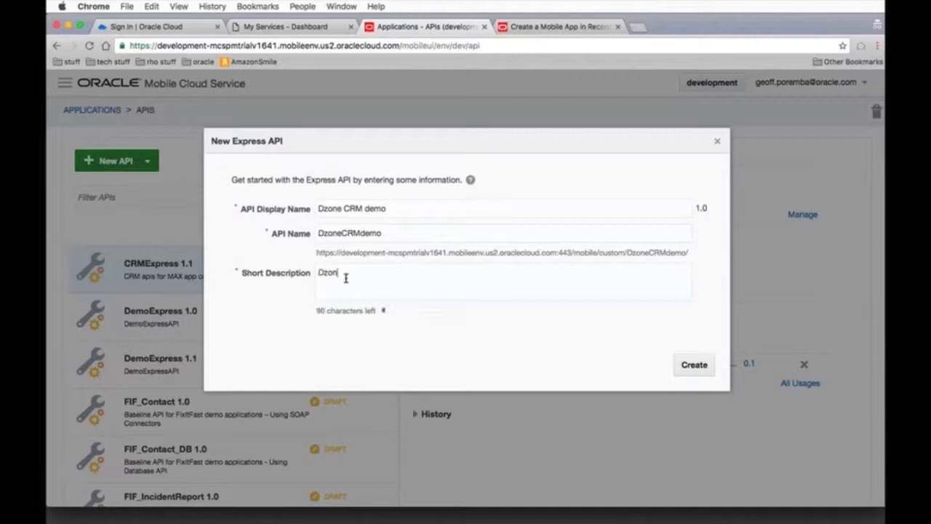
{"action": "type", "text": "o"}
{"action": "left_click", "coordinate": [695, 364]}
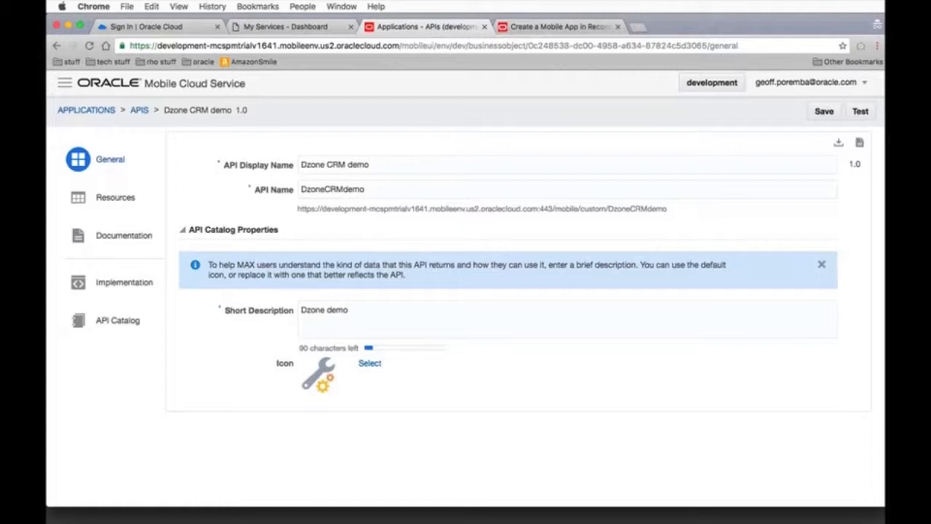
Create a resource in the API named "Opportunity", exposing its collection with the plural display name "Opportunities"
{"action": "left_click", "coordinate": [122, 201]}
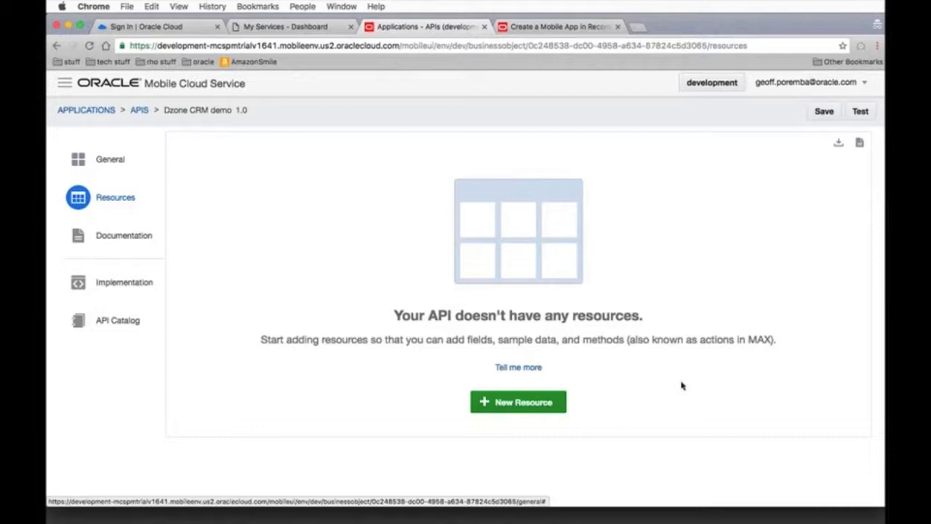
{"action": "left_click", "coordinate": [530, 410]}
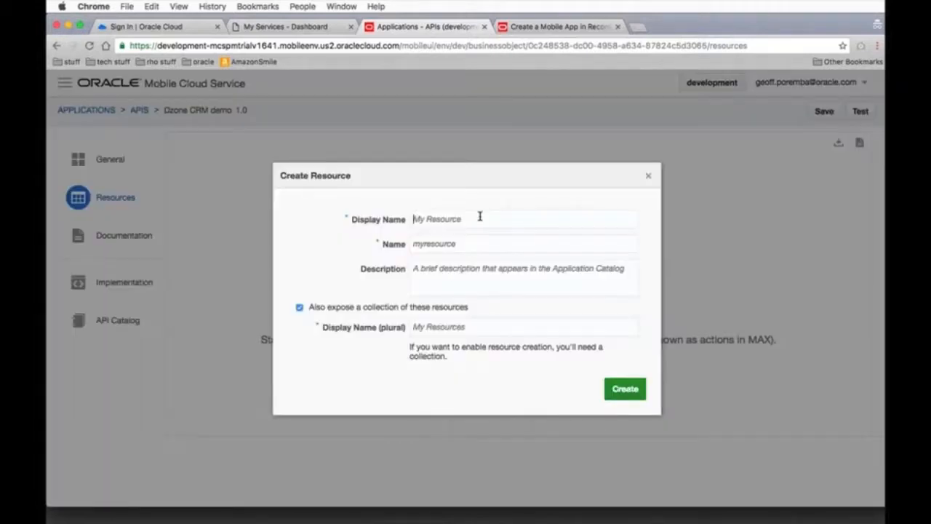
{"action": "type", "text": "Opp"}
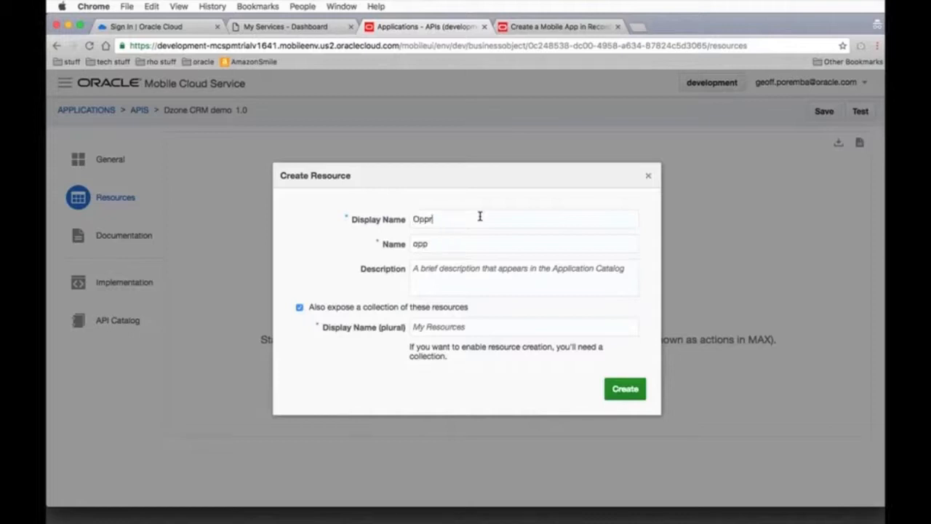
{"action": "type", "text": "ortunity"}
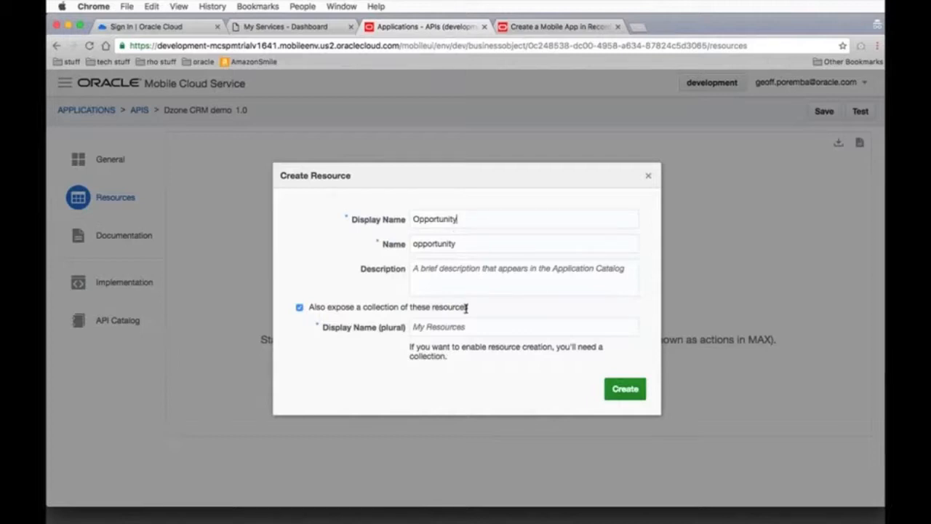
{"action": "left_click", "coordinate": [441, 327]}
{"action": "type", "text": "Opportuni"}
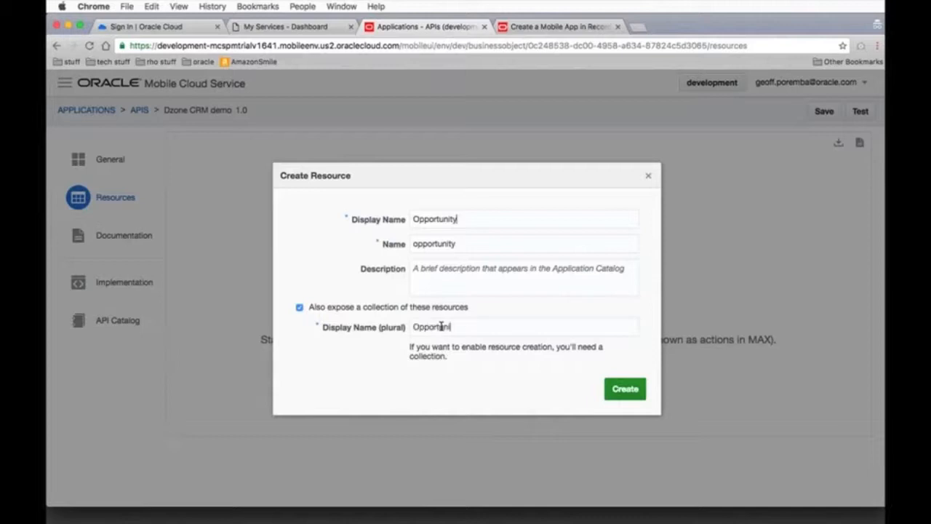
{"action": "type", "text": "ties"}
{"action": "left_click", "coordinate": [627, 391]}
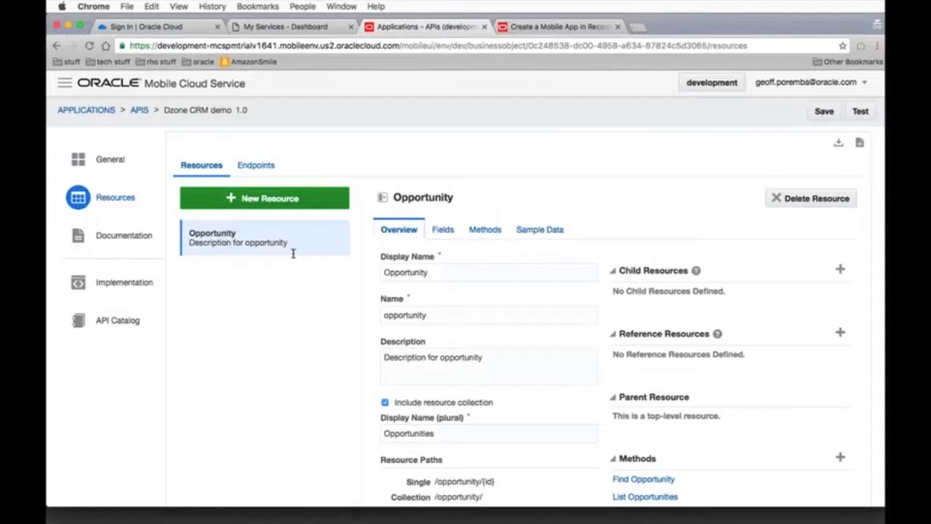
Add a String field labelled "Name" to the Opportunity resource
{"action": "scroll", "coordinate": [560, 292], "scroll_direction": "down", "scroll_amount": 2}
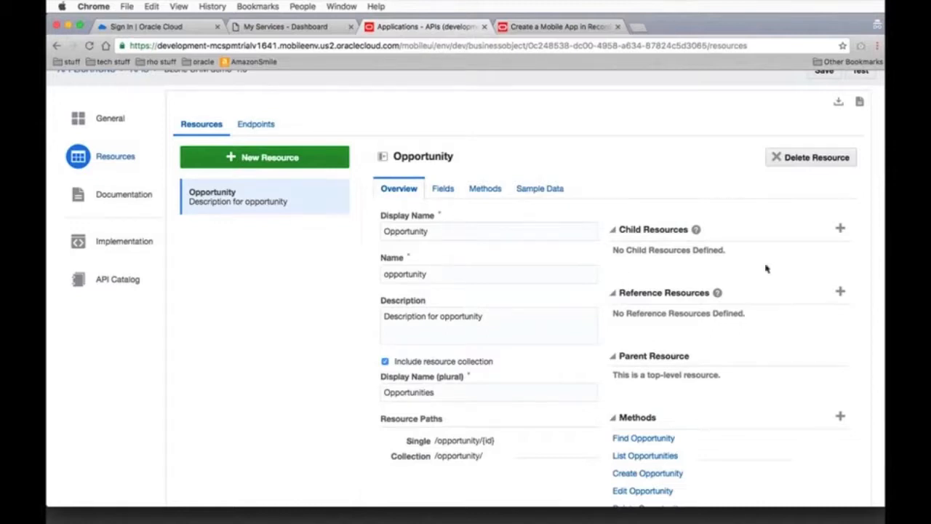
{"action": "scroll", "coordinate": [766, 268], "scroll_direction": "down", "scroll_amount": 1}
{"action": "scroll", "coordinate": [785, 272], "scroll_direction": "down", "scroll_amount": 1}
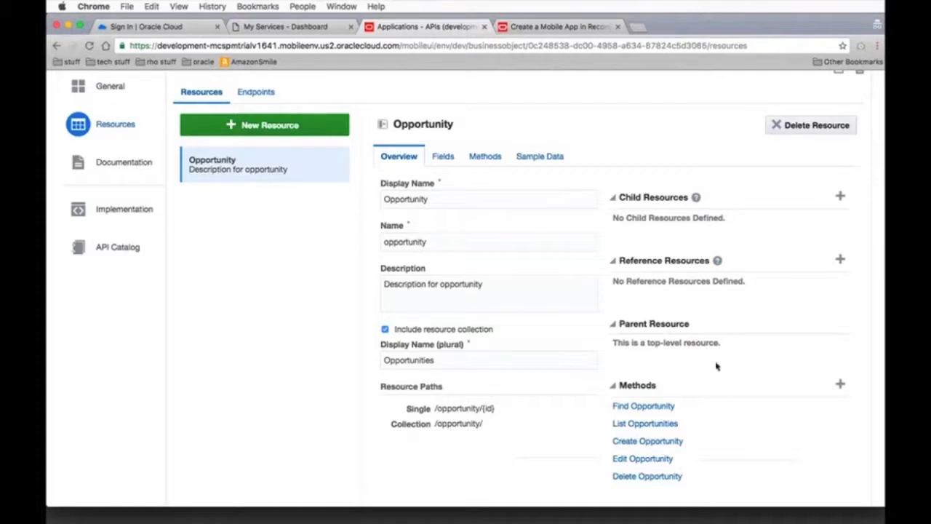
{"action": "scroll", "coordinate": [716, 366], "scroll_direction": "down", "scroll_amount": 1}
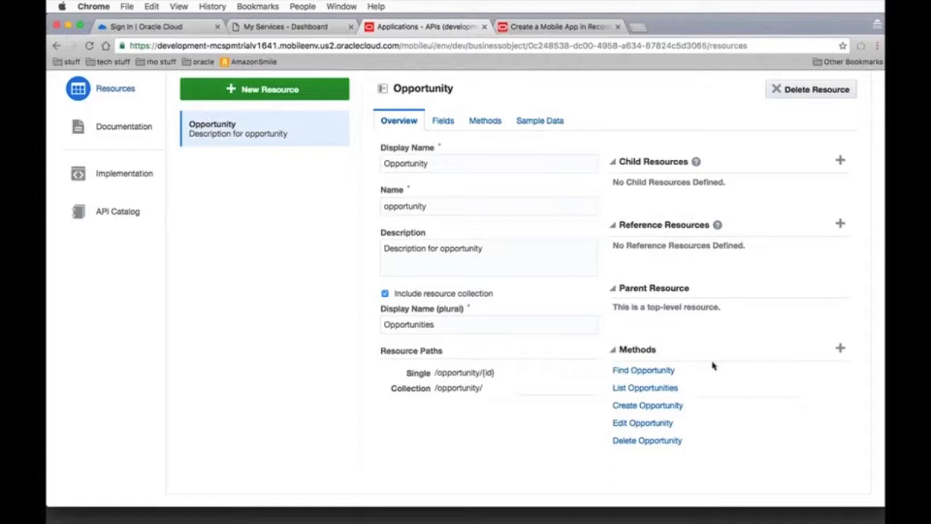
{"action": "scroll", "coordinate": [712, 360], "scroll_direction": "up", "scroll_amount": 2}
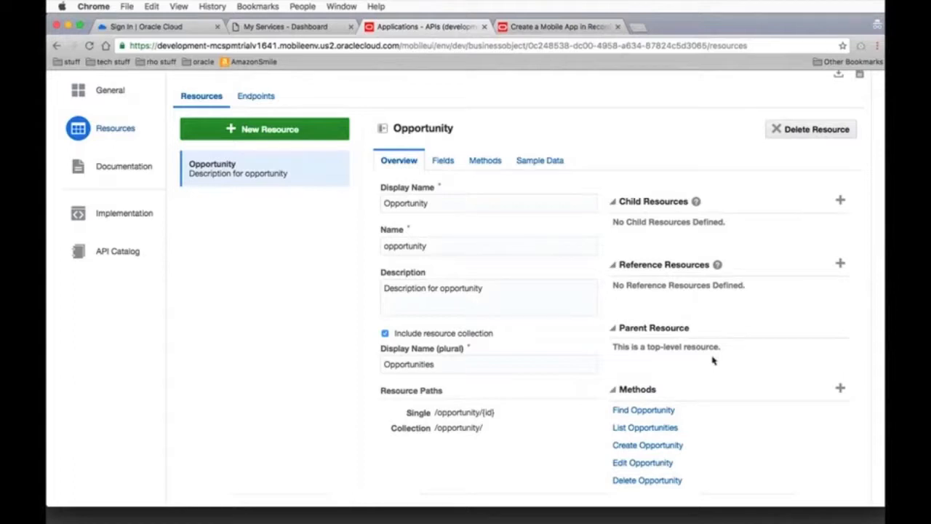
{"action": "left_click", "coordinate": [447, 164]}
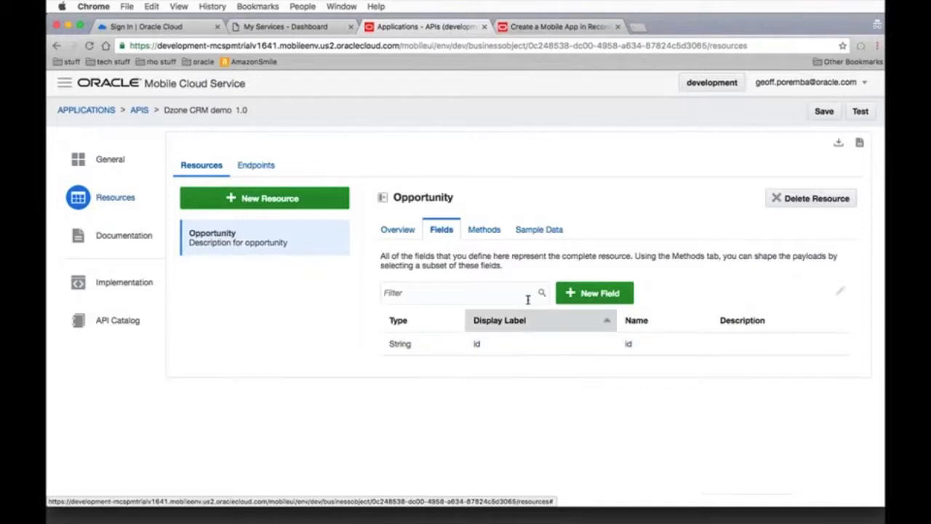
{"action": "left_click", "coordinate": [593, 293]}
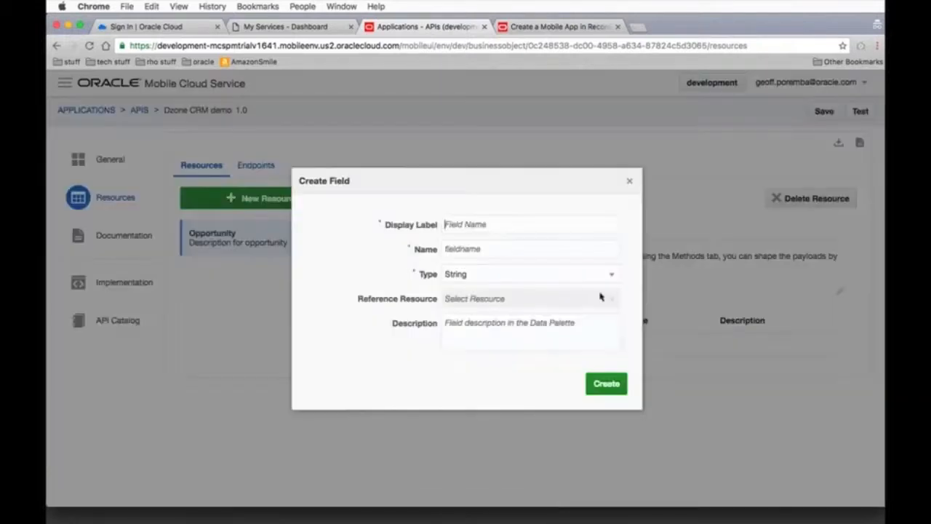
{"action": "left_click", "coordinate": [515, 225]}
{"action": "type", "text": "nam"}
{"action": "type", "text": "Name"}
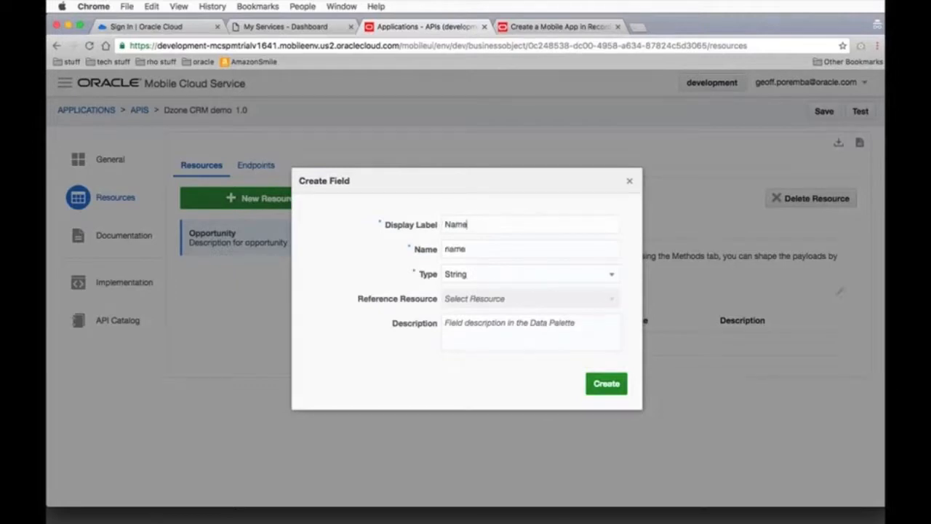
{"action": "left_click", "coordinate": [608, 385]}
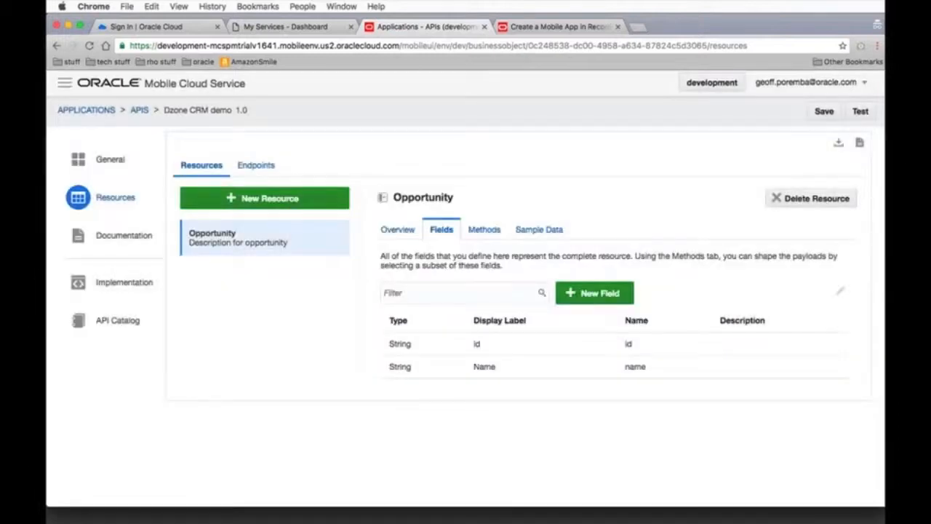
Add a field labelled "Revenue" of type Number to the Opportunity resource
{"action": "left_click", "coordinate": [593, 292]}
{"action": "type", "text": "Fie"}
{"action": "type", "text": "venue"}
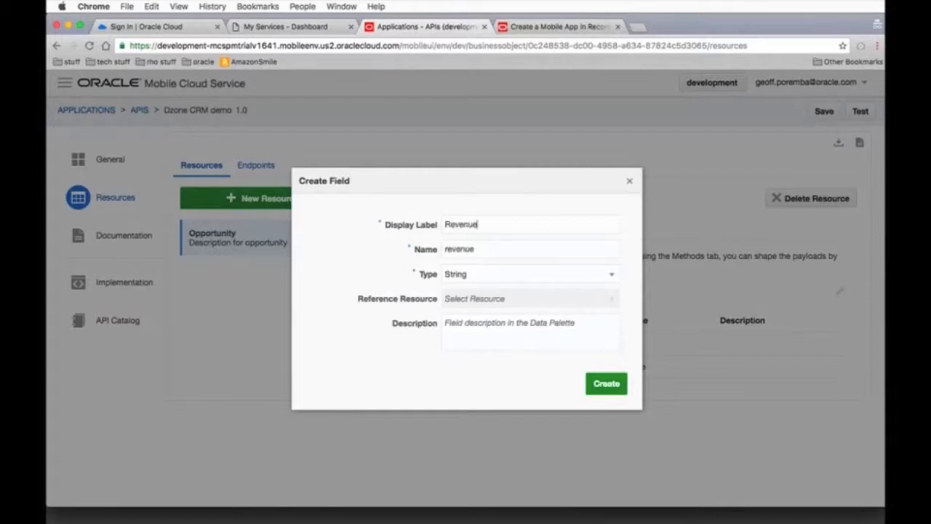
{"action": "left_click", "coordinate": [613, 275]}
{"action": "scroll", "coordinate": [580, 287], "scroll_direction": "up", "scroll_amount": 1}
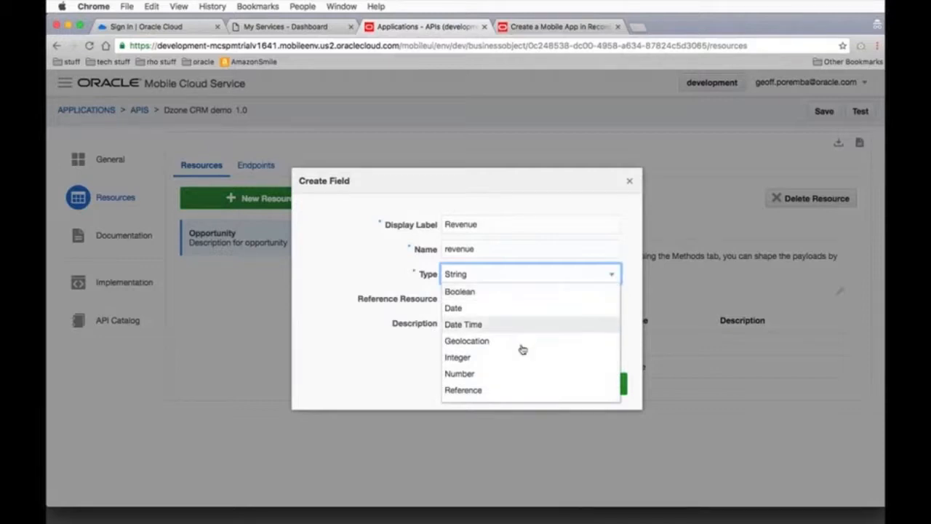
{"action": "left_click", "coordinate": [499, 374]}
{"action": "left_click", "coordinate": [604, 383]}
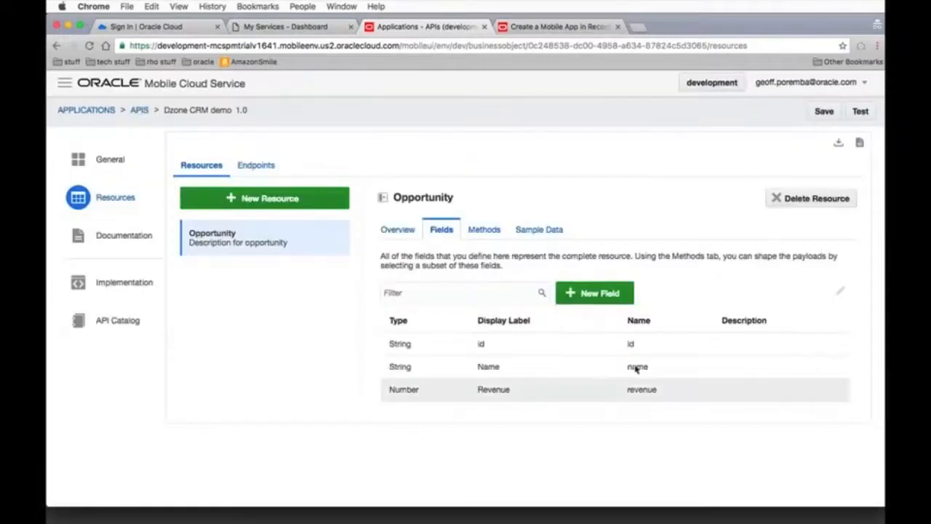
Add a field labelled "WinPercent" of type Integer to the Opportunity resource
{"action": "left_click", "coordinate": [606, 295]}
{"action": "type", "text": "WinPercent"}
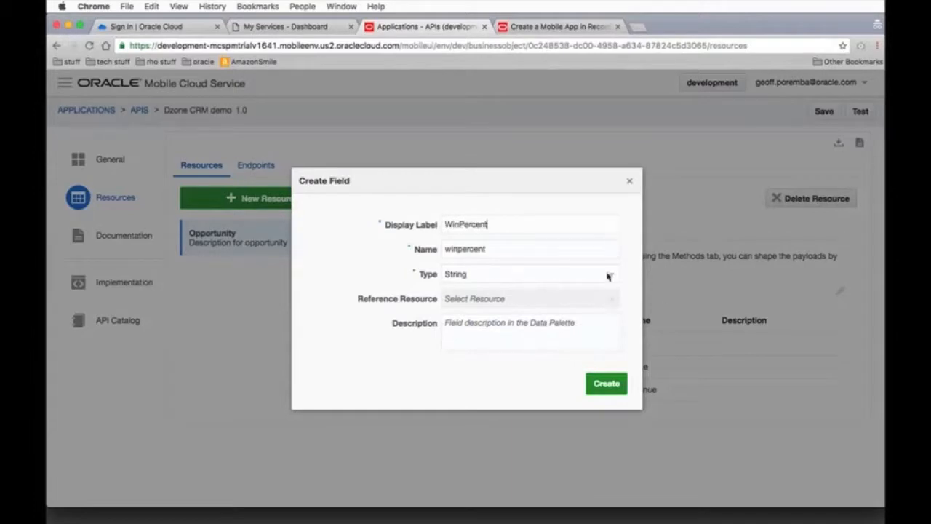
{"action": "left_click", "coordinate": [608, 273]}
{"action": "left_click", "coordinate": [465, 344]}
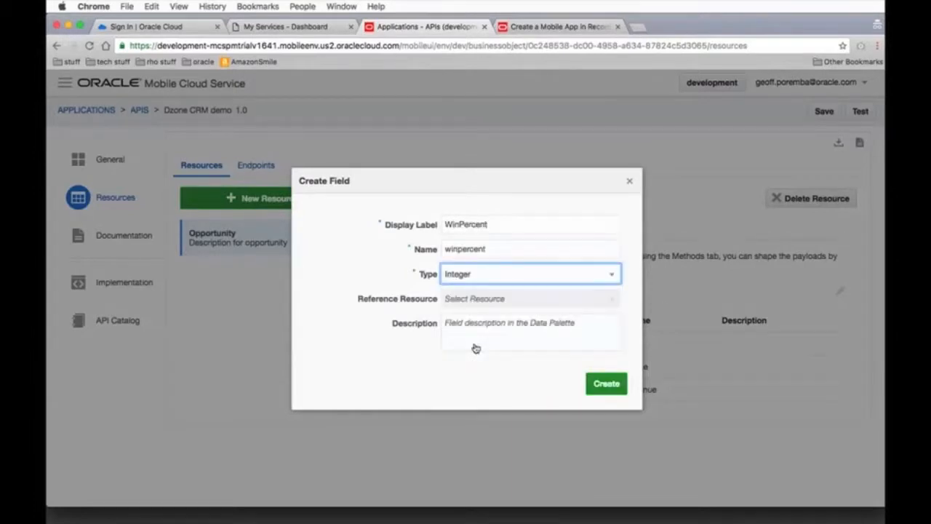
{"action": "left_click", "coordinate": [603, 383]}
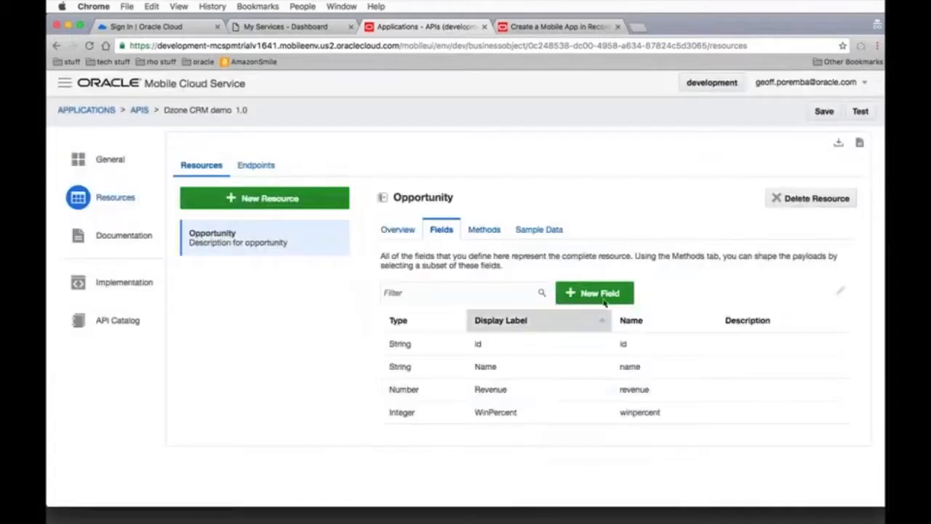
Add a String field labelled "Region" to the Opportunity resource
{"action": "left_click", "coordinate": [602, 297]}
{"action": "type", "text": "Region"}
{"action": "left_click", "coordinate": [599, 387]}
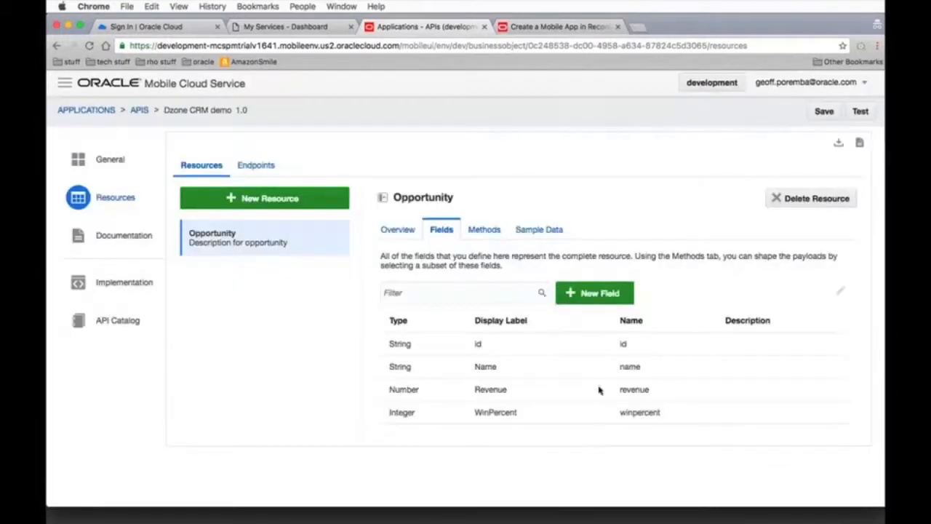
Add a String field labelled "Sales Stage" to the Opportunity resource
{"action": "left_click", "coordinate": [594, 293]}
{"action": "type", "text": "Sales"}
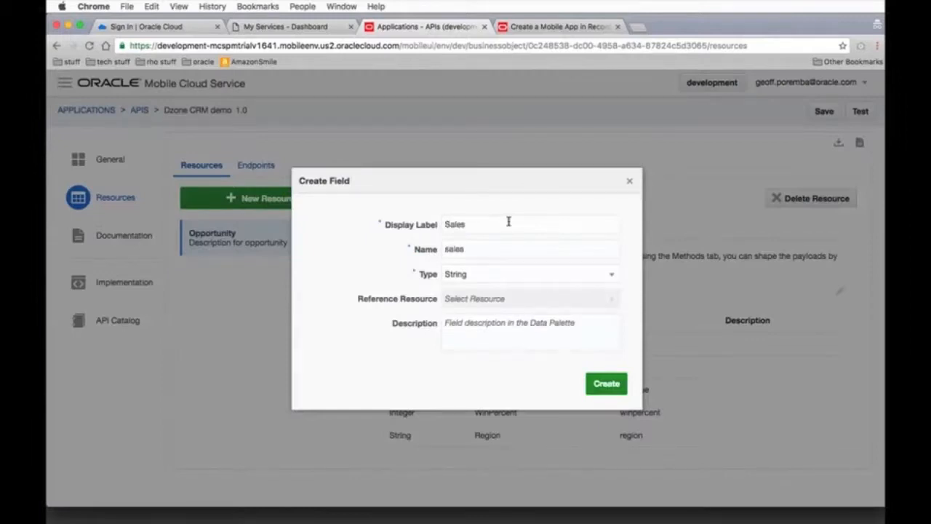
{"action": "type", "text": " Stage"}
{"action": "left_click", "coordinate": [615, 378]}
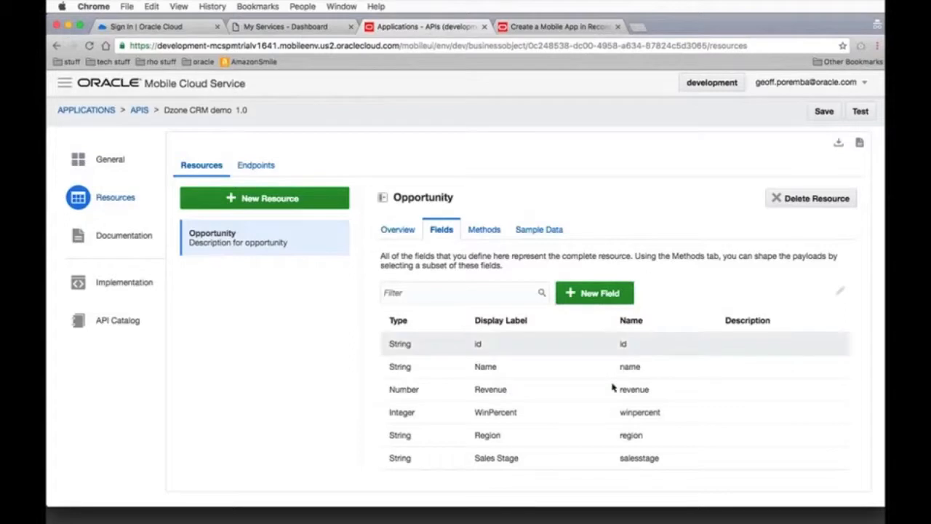
Add a field labelled "Expected Close" of type Date to the Opportunity resource
{"action": "left_click", "coordinate": [591, 298]}
{"action": "type", "text": "Expected Close"}
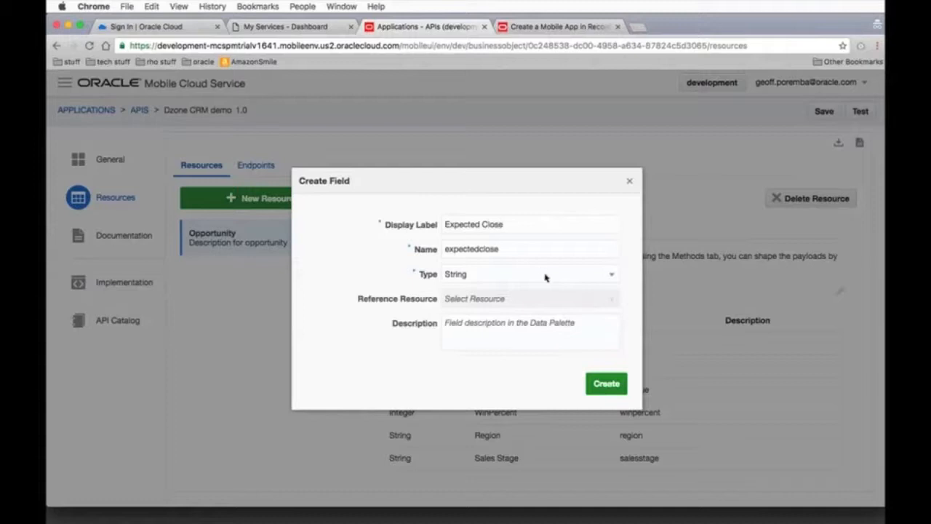
{"action": "left_click", "coordinate": [541, 272]}
{"action": "scroll", "coordinate": [504, 285], "scroll_direction": "up", "scroll_amount": 1}
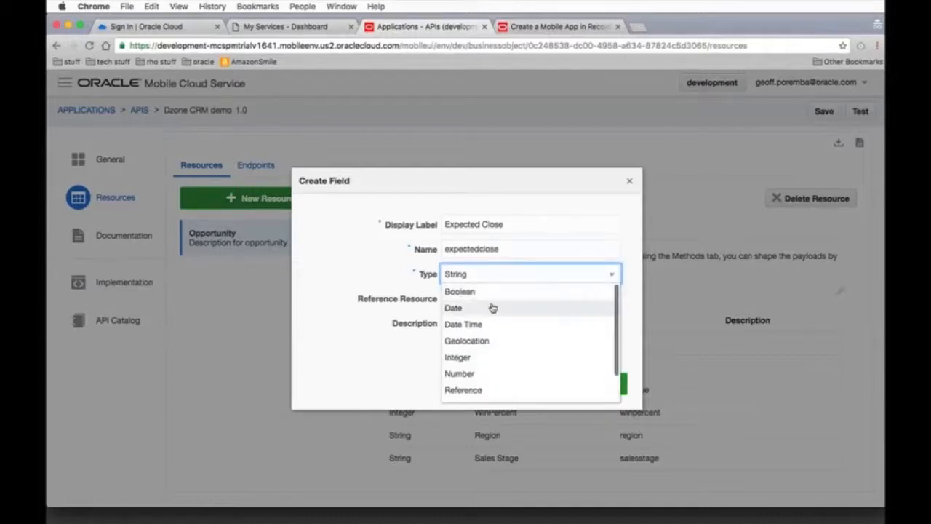
{"action": "left_click", "coordinate": [493, 307]}
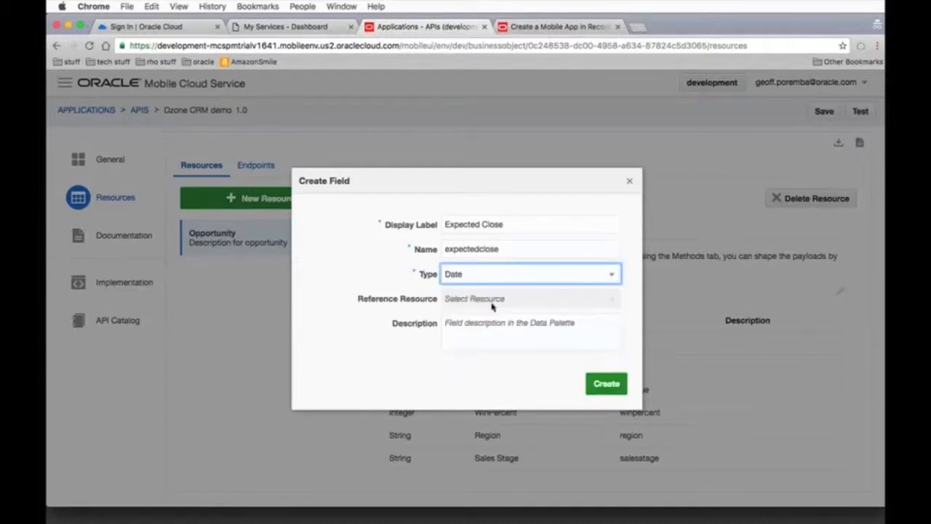
{"action": "left_click", "coordinate": [607, 383]}
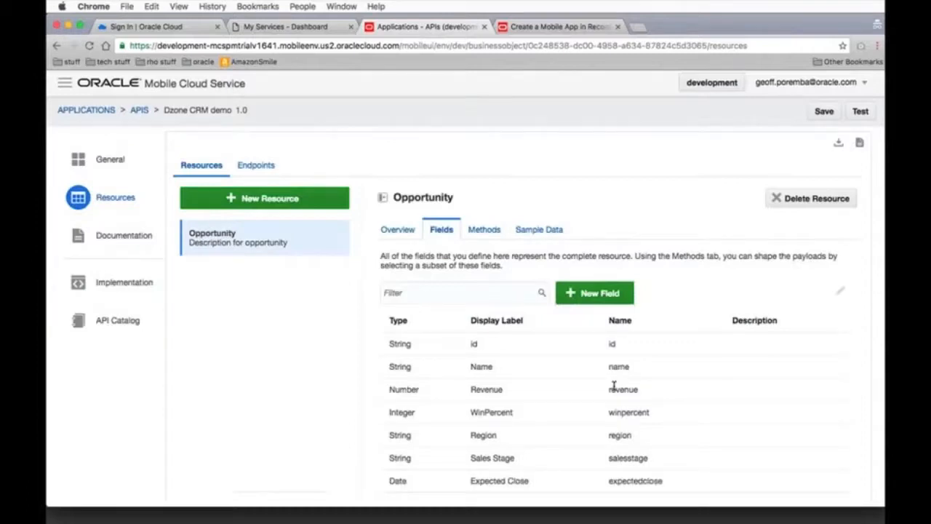
Add a String field labelled "Products" to the Opportunity resource
{"action": "left_click", "coordinate": [586, 294]}
{"action": "type", "text": "Procuc"}
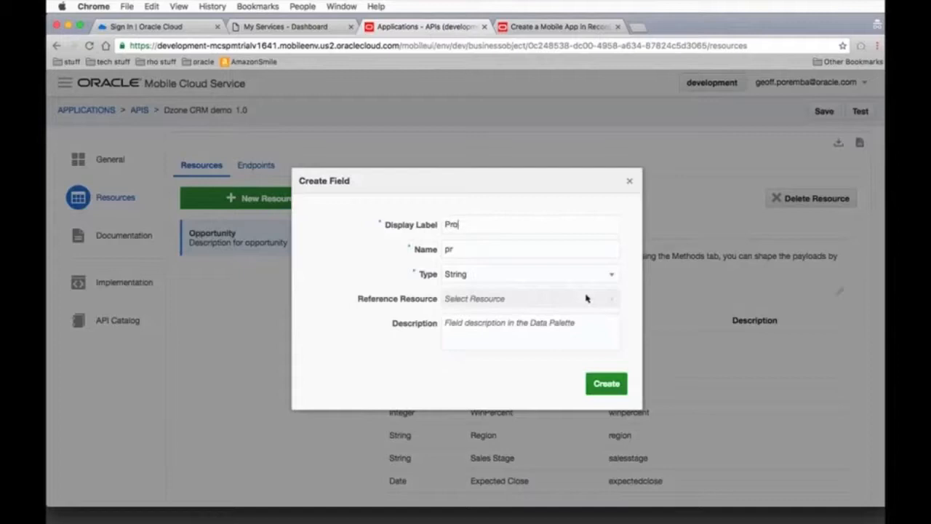
{"action": "key", "text": "BackSpace"}
{"action": "key", "text": "BackSpace"}
{"action": "key", "text": "BackSpace"}
{"action": "type", "text": "ducts"}
{"action": "left_click", "coordinate": [605, 385]}
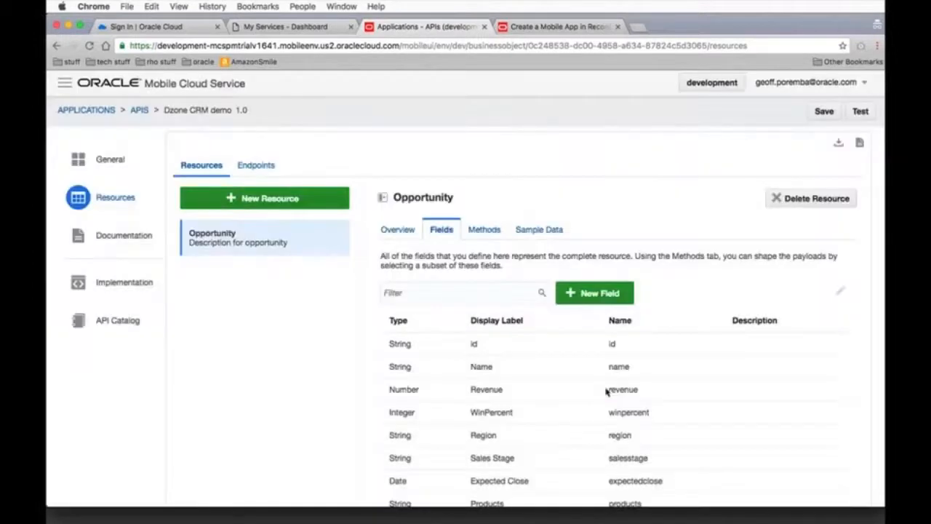
Review the Opportunity resource's complete field list and its available methods
{"action": "scroll", "coordinate": [286, 320], "scroll_direction": "down", "scroll_amount": 2}
{"action": "scroll", "coordinate": [286, 320], "scroll_direction": "down", "scroll_amount": 1}
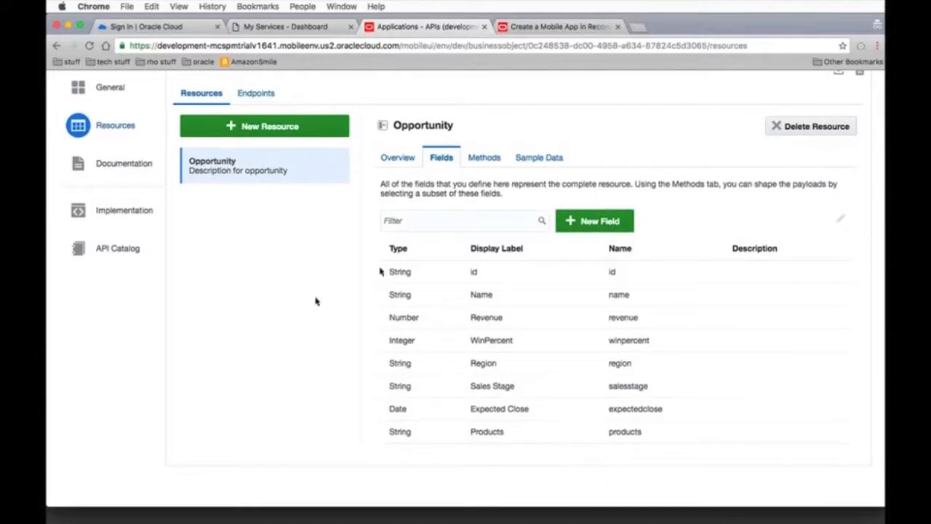
{"action": "left_click", "coordinate": [484, 158]}
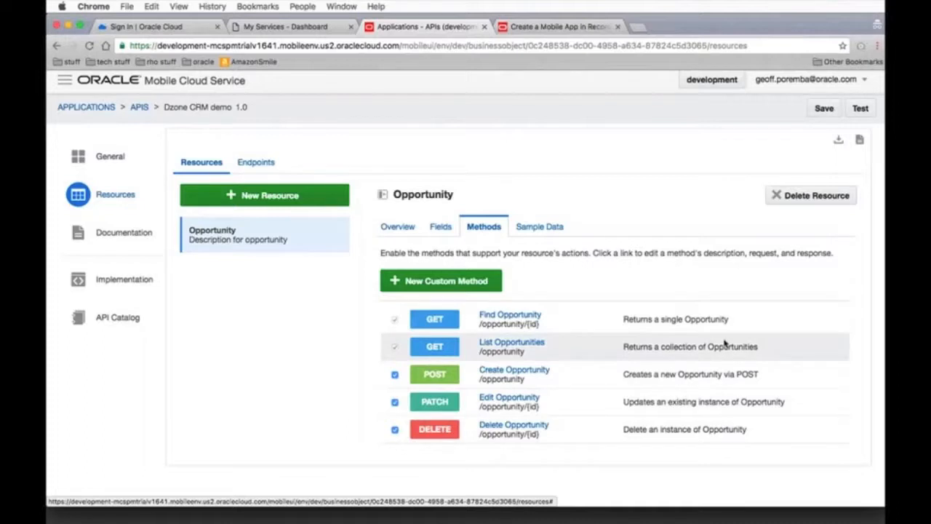
Start a sample data row for the Opportunity resource with id 1 and name "Sacramento Civic Center"
{"action": "left_click", "coordinate": [540, 228]}
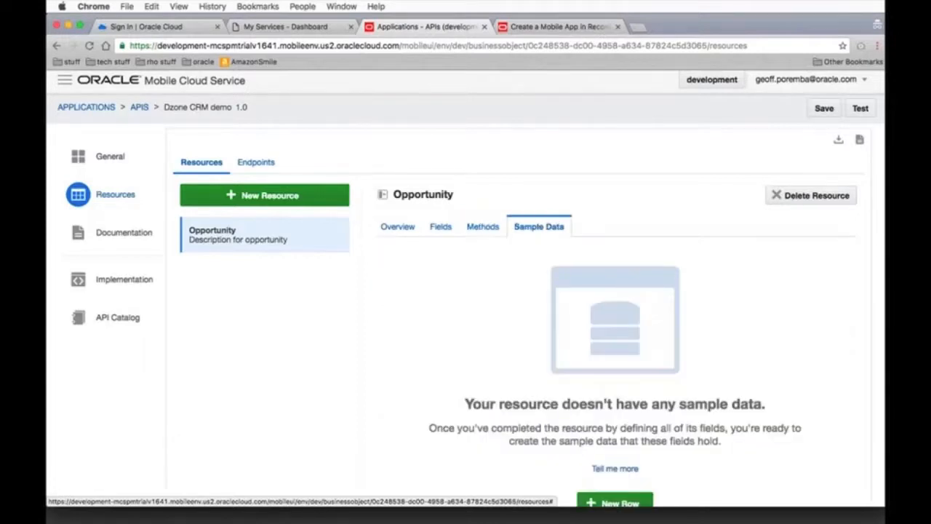
{"action": "scroll", "coordinate": [761, 237], "scroll_direction": "down", "scroll_amount": 3}
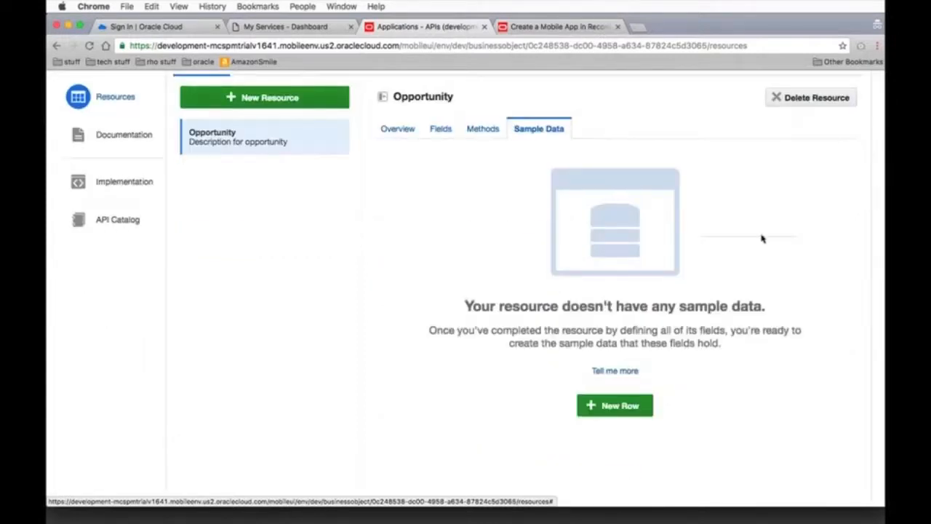
{"action": "scroll", "coordinate": [762, 238], "scroll_direction": "up", "scroll_amount": 1}
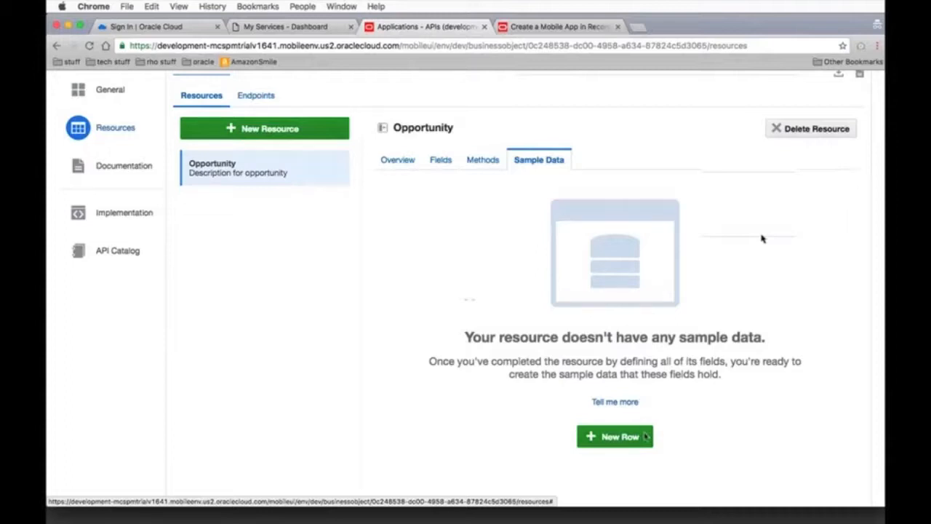
{"action": "left_click", "coordinate": [620, 437]}
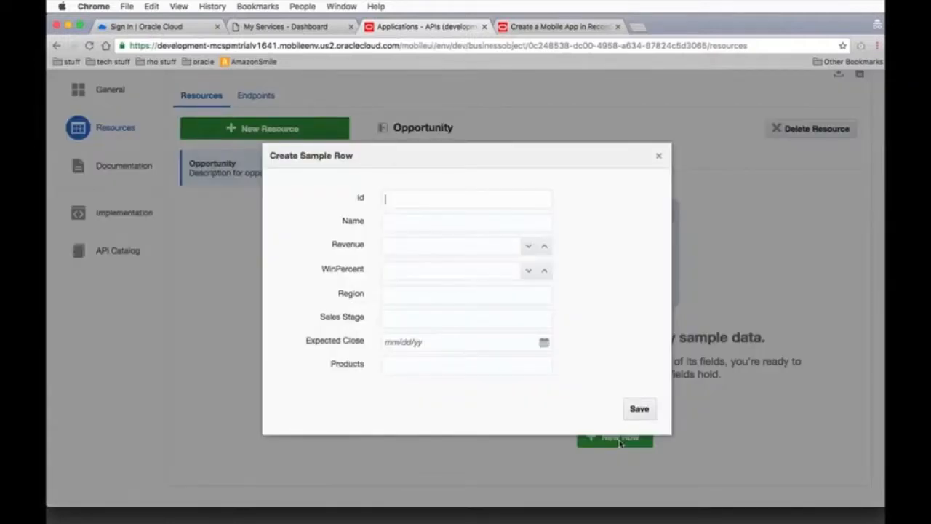
{"action": "type", "text": "1"}
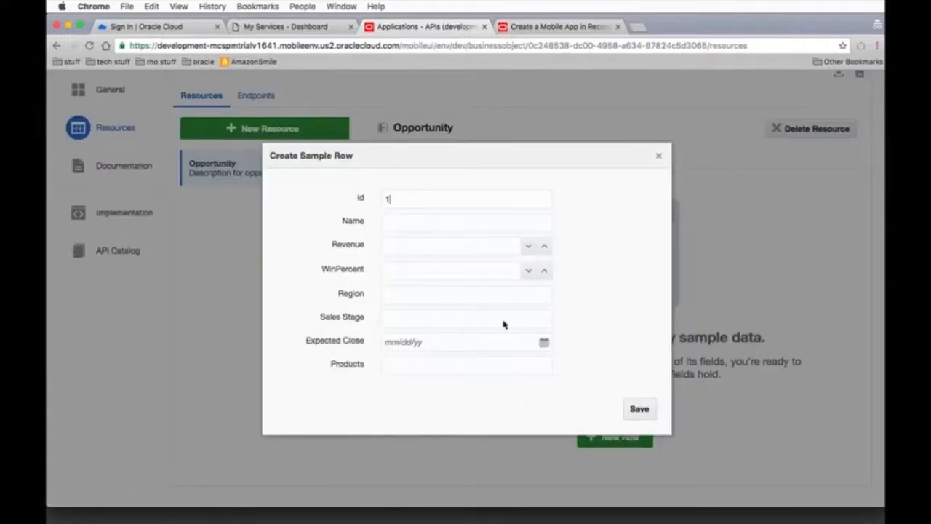
{"action": "left_click", "coordinate": [440, 226]}
{"action": "type", "text": "Sacramento Crvic Center"}
Set the sample row's Revenue to 750,000, WinPercent to 20 and Region to NA
{"action": "left_click", "coordinate": [439, 248]}
{"action": "type", "text": "750,000"}
{"action": "left_click", "coordinate": [437, 269]}
{"action": "type", "text": "20"}
{"action": "left_click", "coordinate": [436, 293]}
{"action": "type", "text": "NA"}
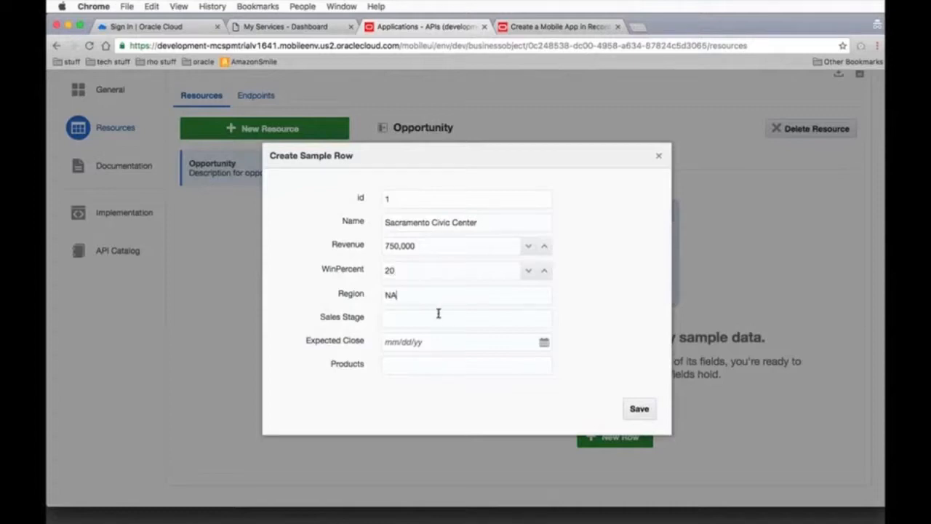
Set the sample row's Sales Stage to "Presentation" and its Expected Close date to 11/30/16
{"action": "left_click", "coordinate": [438, 315]}
{"action": "type", "text": "Presentation"}
{"action": "left_click", "coordinate": [545, 342]}
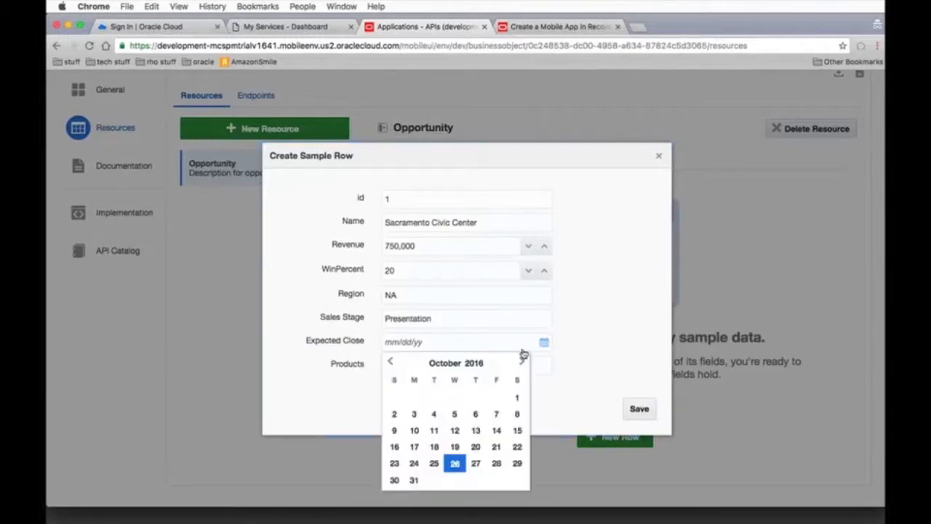
{"action": "left_click", "coordinate": [522, 362]}
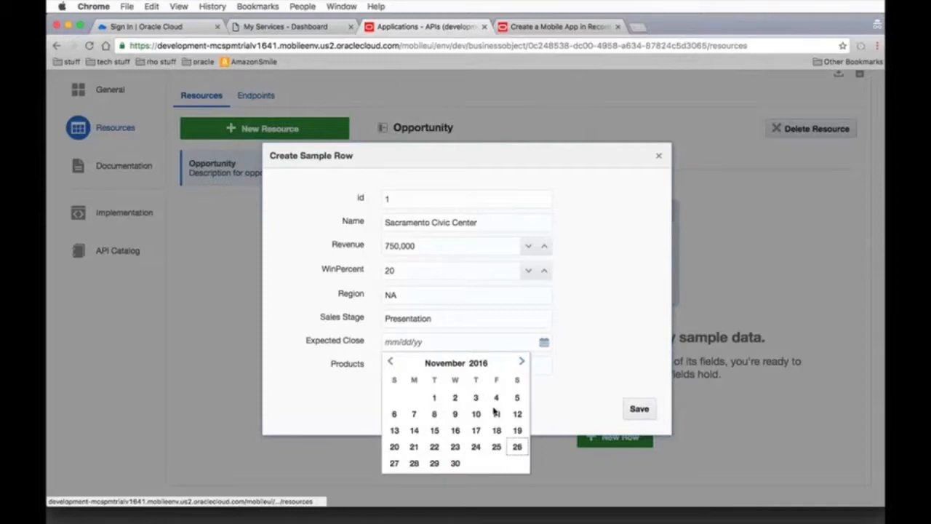
{"action": "left_click", "coordinate": [457, 462]}
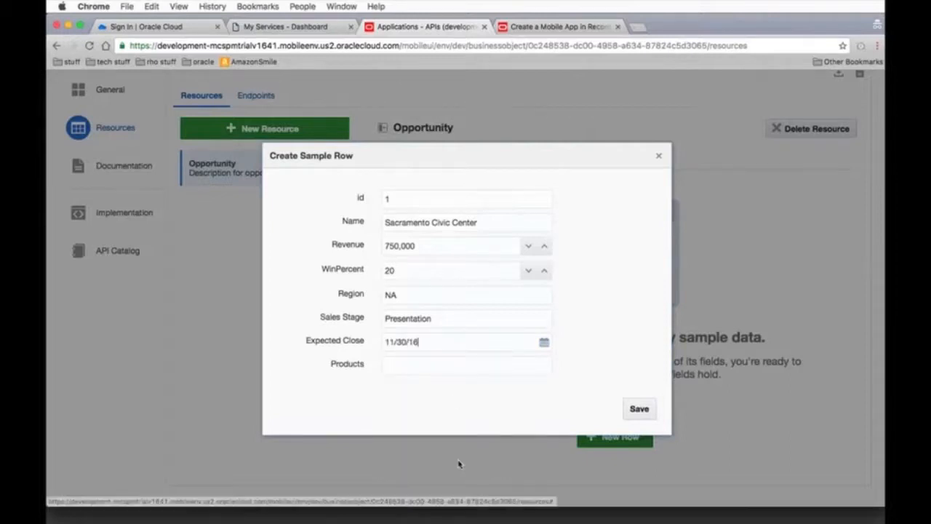
Enter "Cables, switches, routers" as the sample row's Products and save the row
{"action": "left_click", "coordinate": [412, 362]}
{"action": "type", "text": "Cables"}
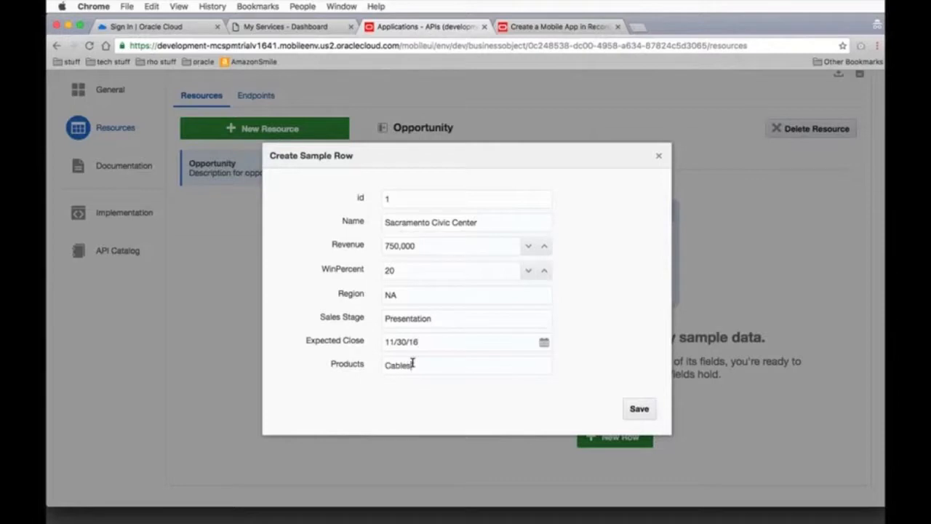
{"action": "type", "text": ", switches, routers"}
{"action": "left_click", "coordinate": [639, 408]}
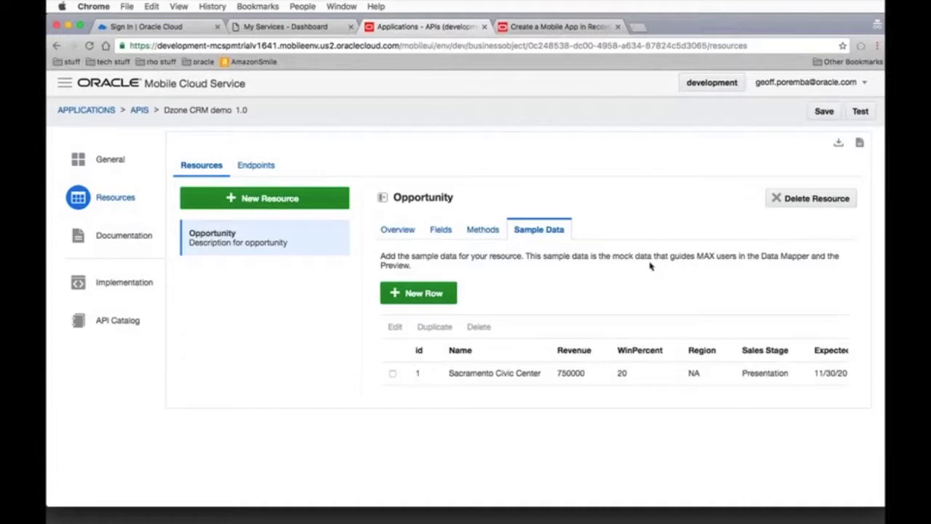
Add a query parameter named "region" with display name "Region" to the List Opportunities method
{"action": "left_click", "coordinate": [487, 230]}
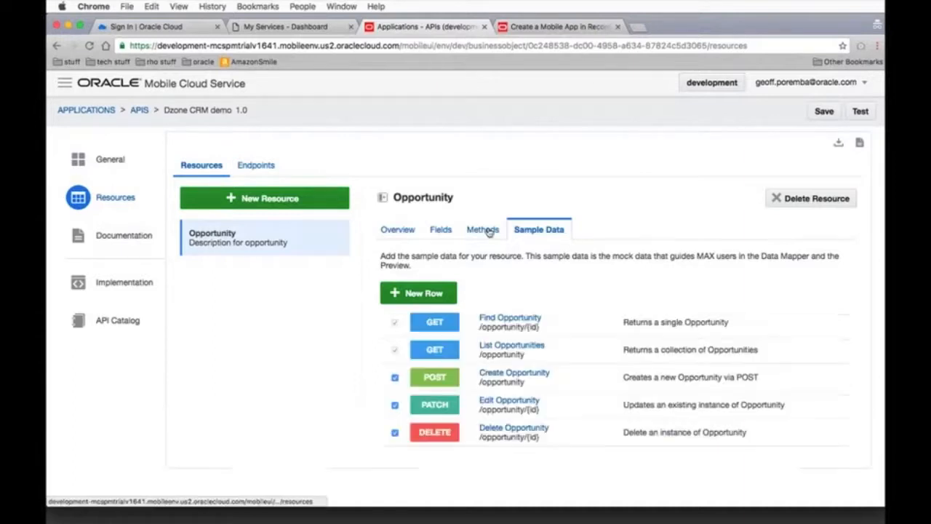
{"action": "left_click", "coordinate": [526, 347]}
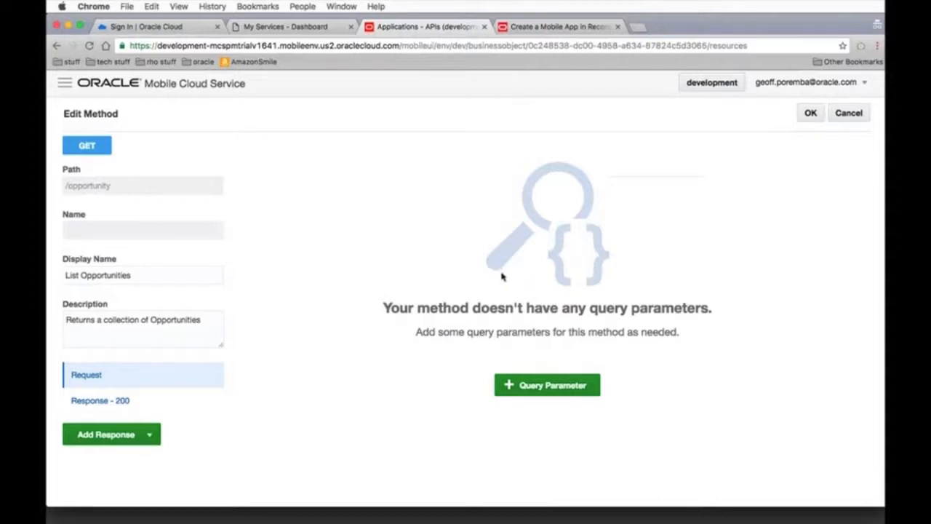
{"action": "left_click", "coordinate": [559, 385]}
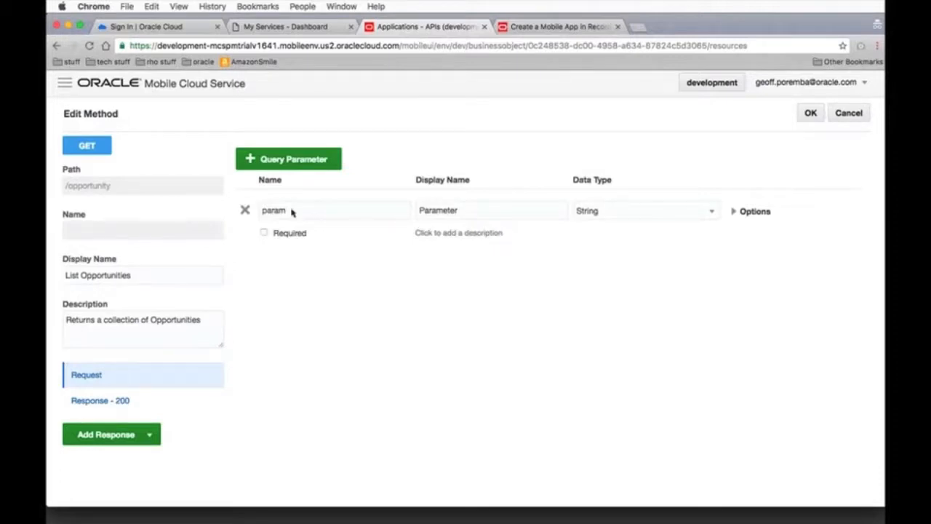
{"action": "double_click", "coordinate": [246, 210]}
{"action": "type", "text": "region"}
{"action": "key", "text": "Tab"}
{"action": "type", "text": "Rebio"}
{"action": "key", "text": "BackSpace"}
{"action": "key", "text": "BackSpace"}
{"action": "key", "text": "BackSpace"}
{"action": "type", "text": "gion"}
Add a second query parameter named "salesstage" to the List Opportunities method
{"action": "left_click", "coordinate": [289, 170]}
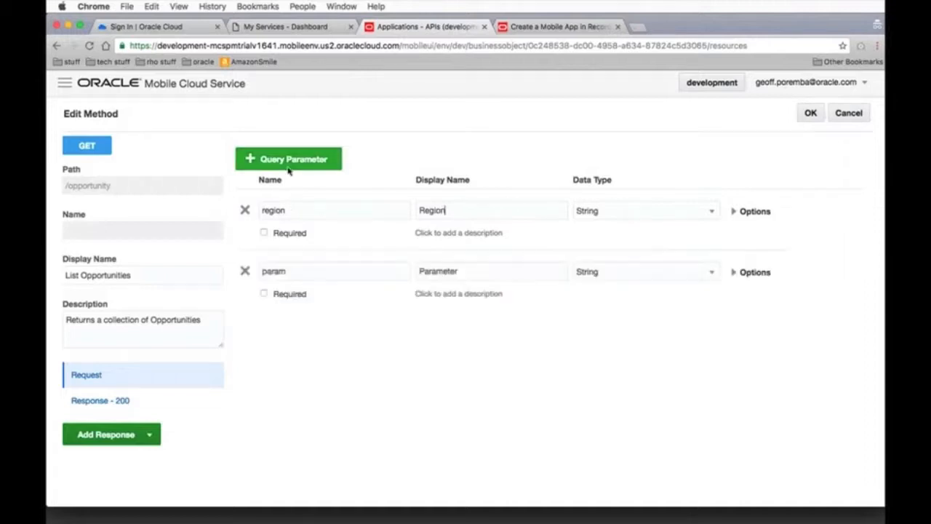
{"action": "double_click", "coordinate": [262, 273]}
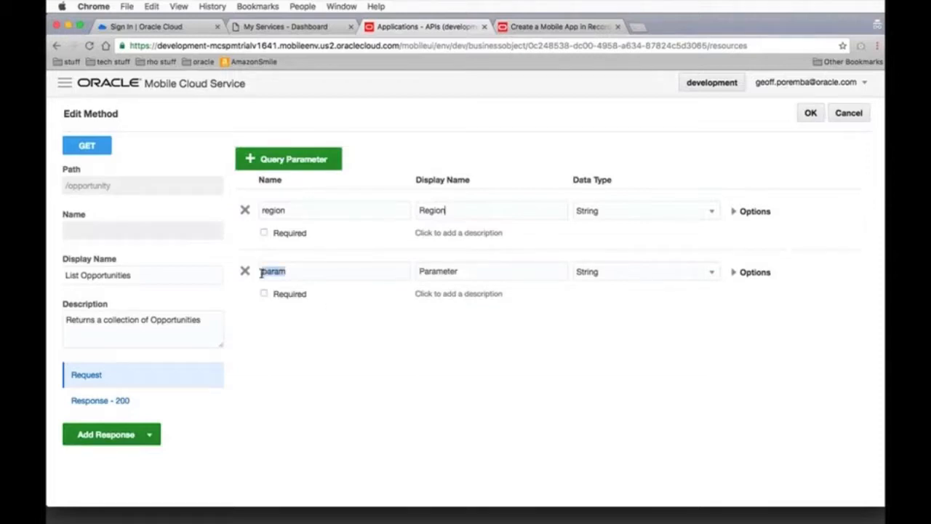
{"action": "type", "text": "Sales"}
{"action": "key", "text": "BackSpace"}
{"action": "key", "text": "BackSpace"}
{"action": "key", "text": "BackSpace"}
{"action": "key", "text": "BackSpace"}
{"action": "key", "text": "BackSpace"}
{"action": "type", "text": "salesstage"}
Set the display name of the salesstage query parameter to "Sales Stage"
{"action": "left_click", "coordinate": [470, 270]}
{"action": "double_click", "coordinate": [446, 270]}
{"action": "type", "text": "Sales Stage"}
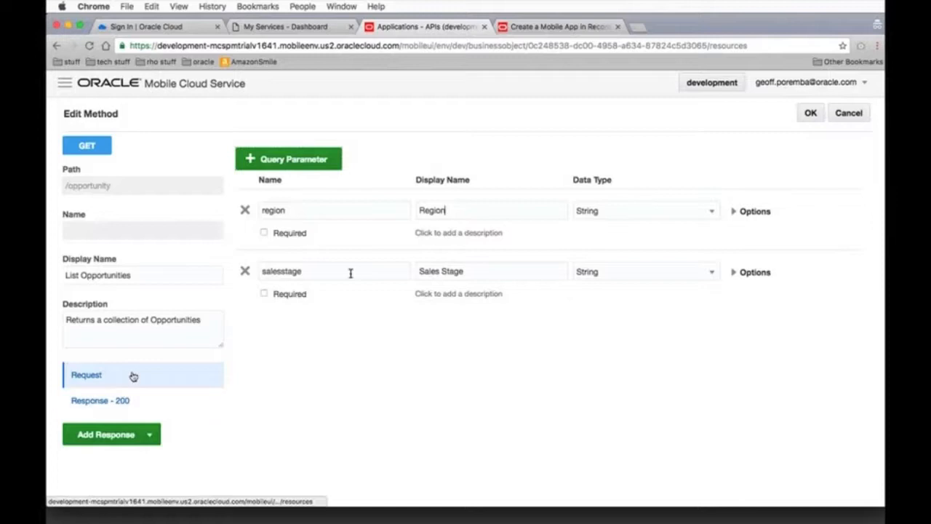
Make the List Opportunities 200 response return shaped Opportunity resources without the products field, and accept the method changes
{"action": "left_click", "coordinate": [100, 401]}
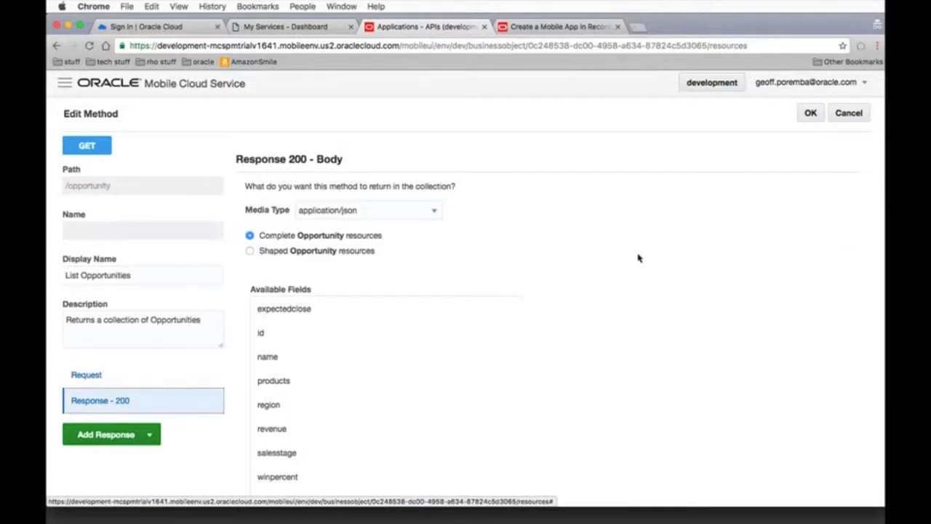
{"action": "scroll", "coordinate": [638, 257], "scroll_direction": "down", "scroll_amount": 2}
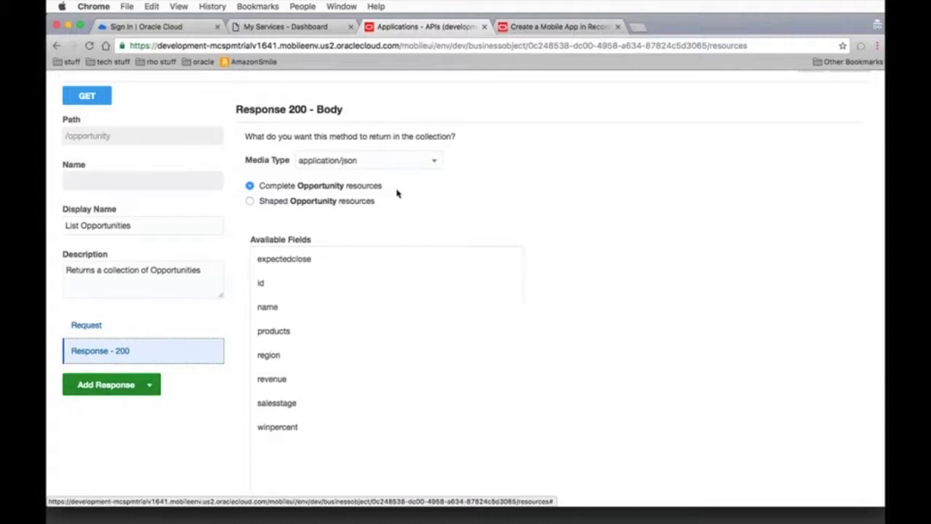
{"action": "left_click", "coordinate": [250, 201]}
{"action": "left_click", "coordinate": [250, 201]}
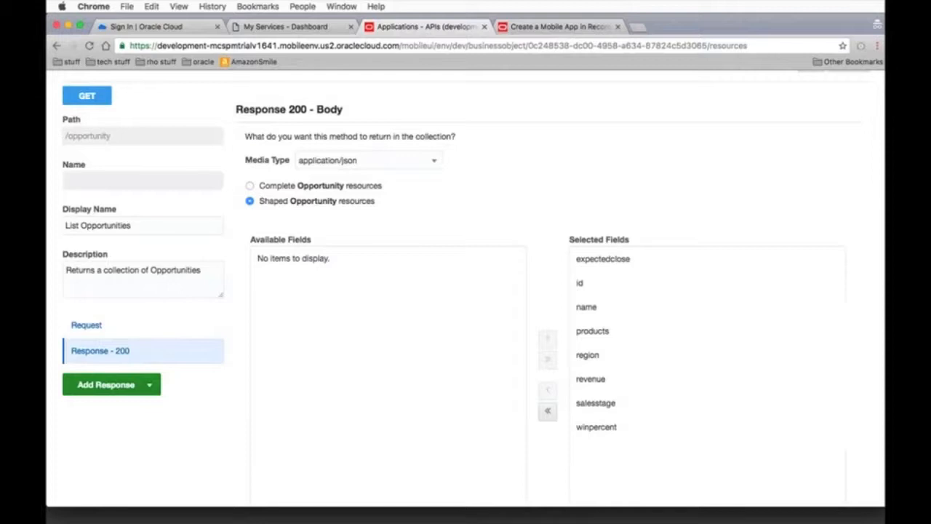
{"action": "left_click", "coordinate": [618, 332]}
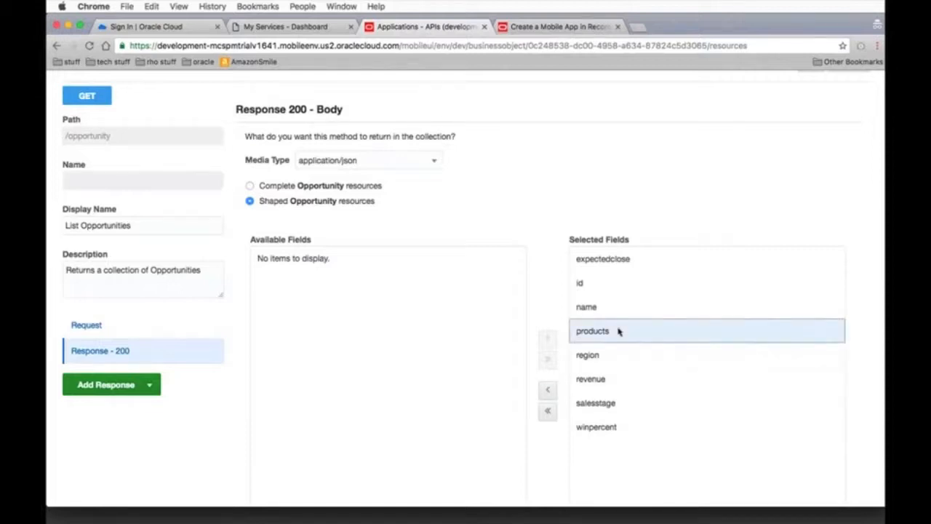
{"action": "left_click", "coordinate": [549, 392]}
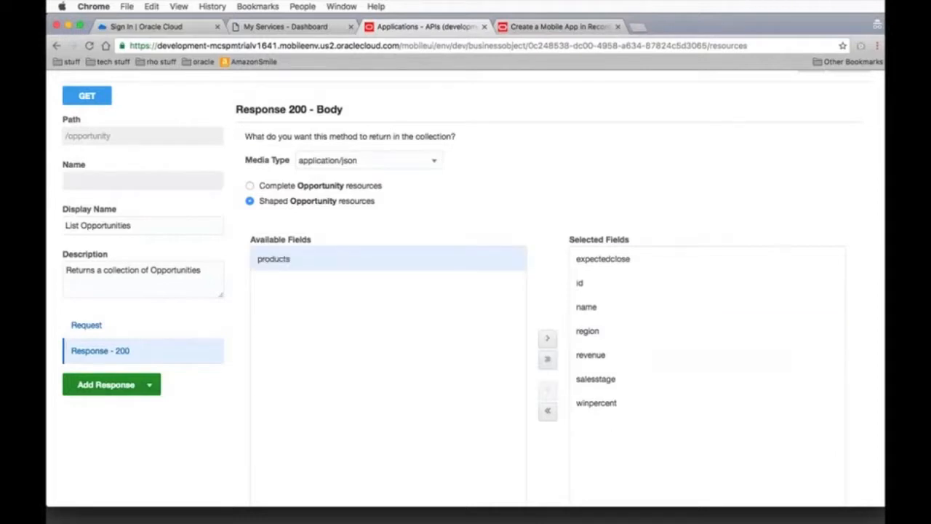
{"action": "scroll", "coordinate": [795, 206], "scroll_direction": "down", "scroll_amount": 1}
{"action": "scroll", "coordinate": [796, 206], "scroll_direction": "up", "scroll_amount": 1}
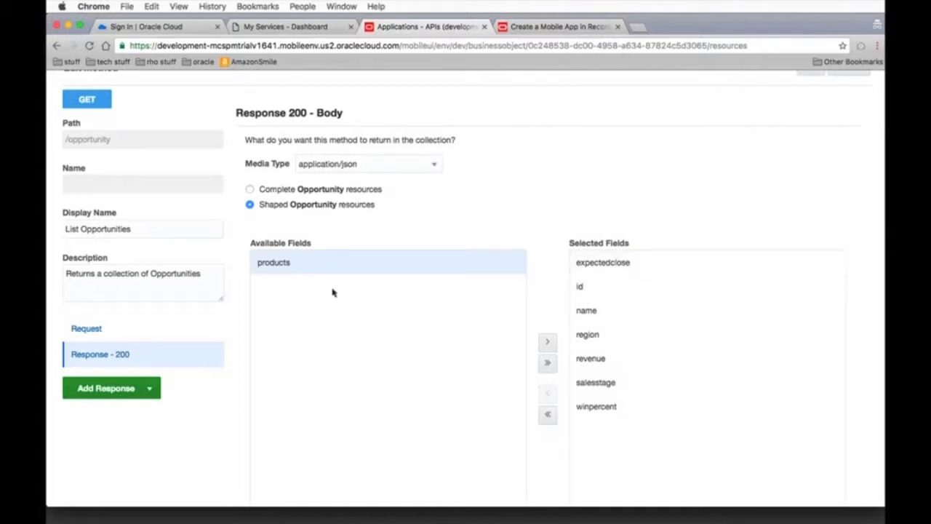
{"action": "scroll", "coordinate": [561, 187], "scroll_direction": "up", "scroll_amount": 2}
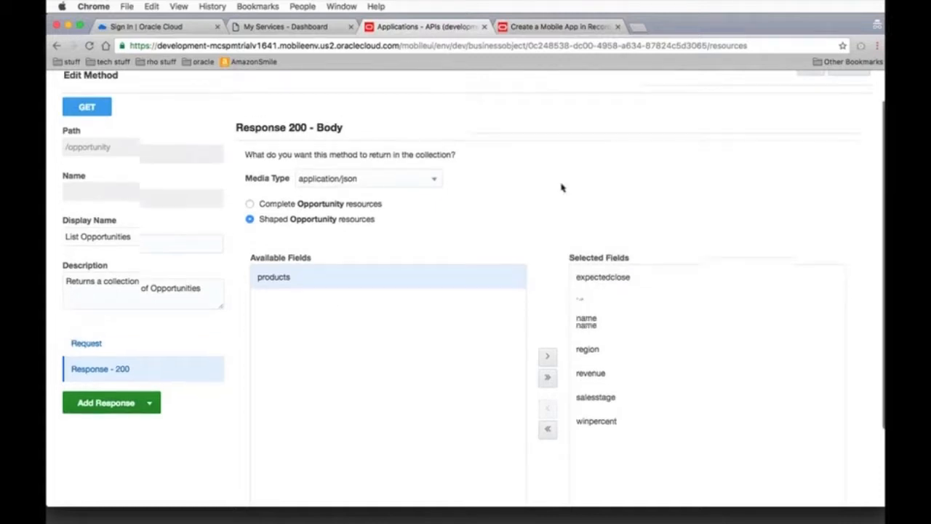
{"action": "left_click", "coordinate": [810, 81]}
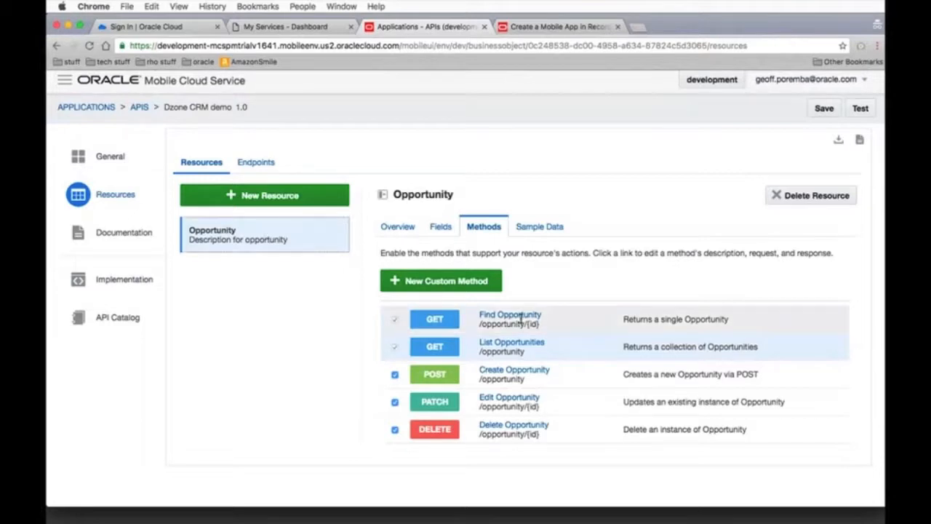
Make the Edit Opportunity method's request body accept shaped Opportunity resources without the id field, and accept the method changes
{"action": "left_click", "coordinate": [506, 398]}
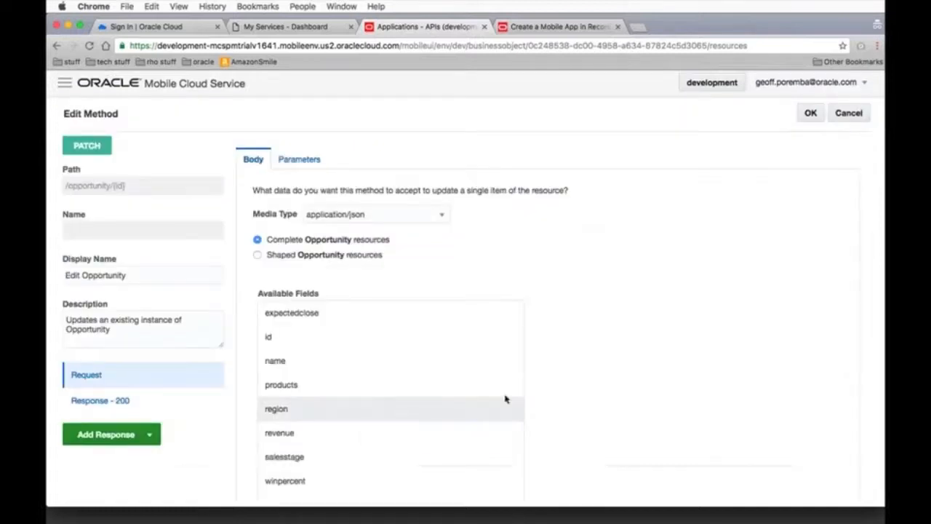
{"action": "scroll", "coordinate": [590, 310], "scroll_direction": "down", "scroll_amount": 2}
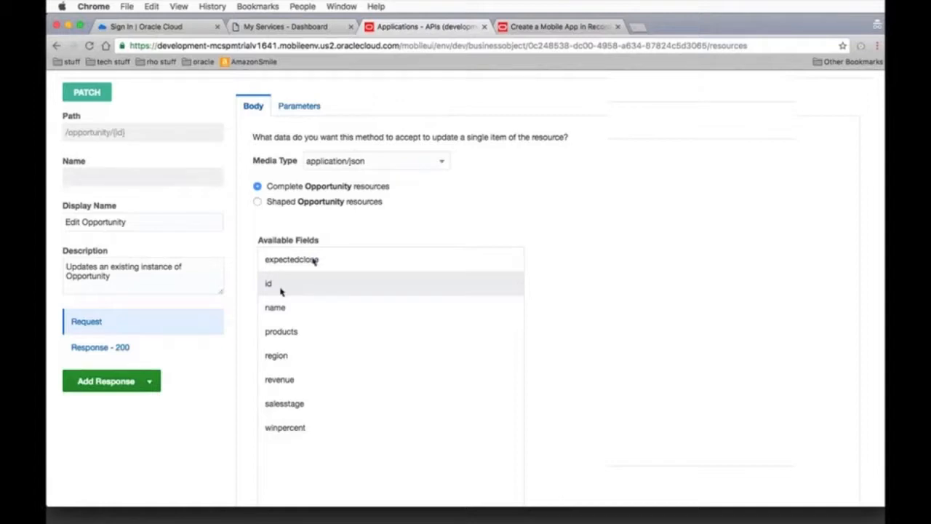
{"action": "left_click", "coordinate": [258, 202]}
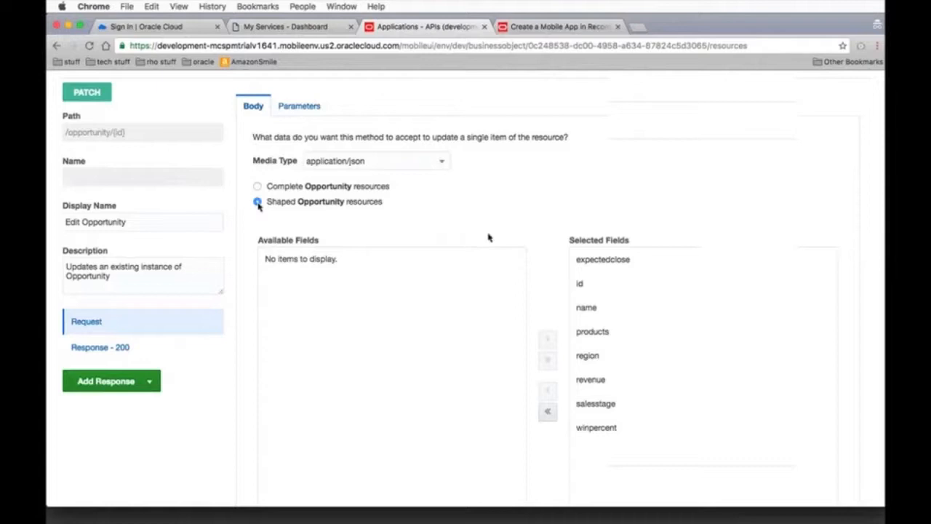
{"action": "left_click", "coordinate": [586, 285]}
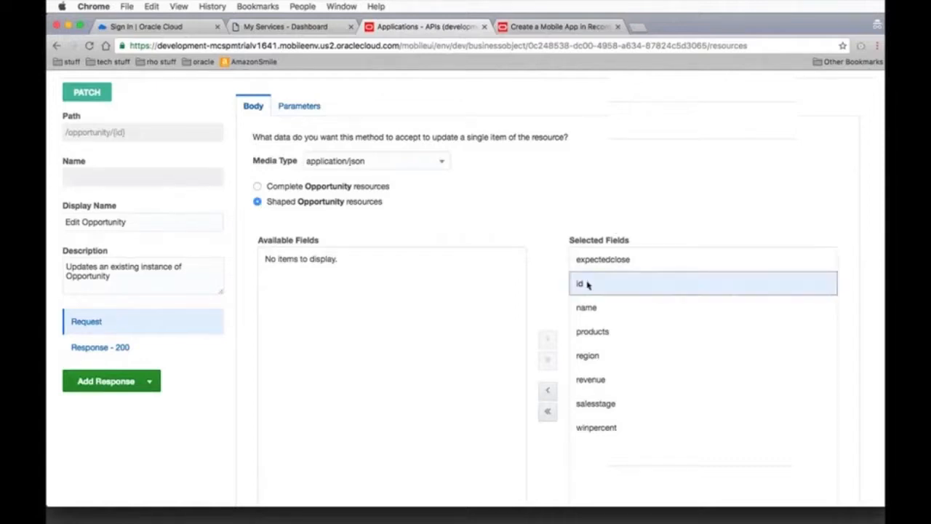
{"action": "left_click", "coordinate": [549, 393]}
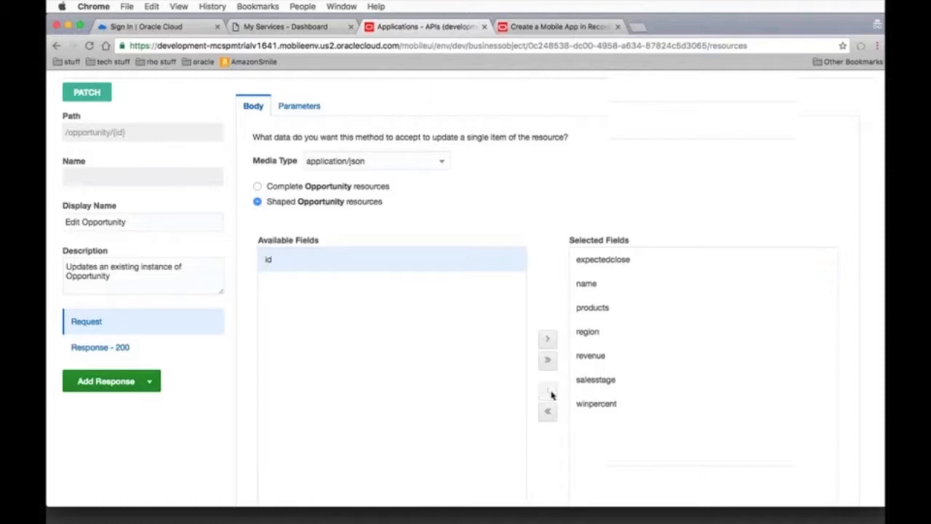
{"action": "scroll", "coordinate": [634, 219], "scroll_direction": "up", "scroll_amount": 2}
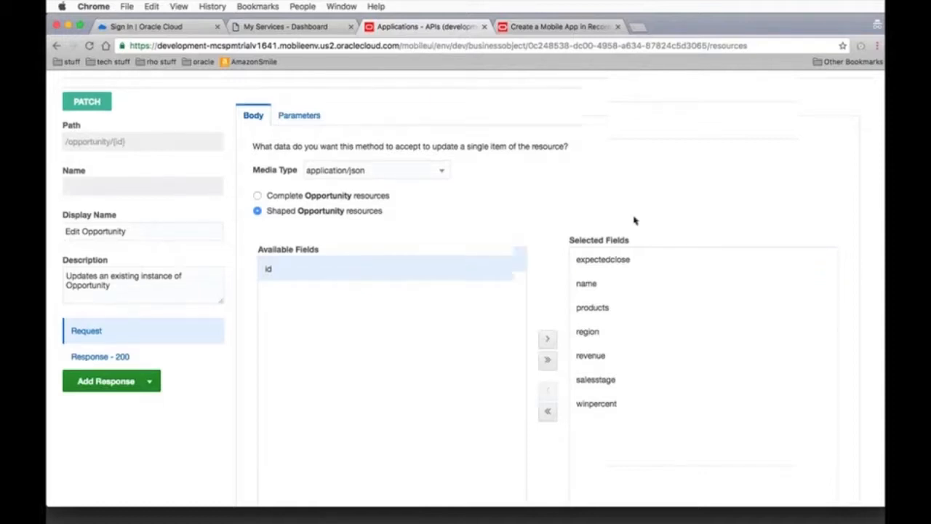
{"action": "scroll", "coordinate": [633, 219], "scroll_direction": "up", "scroll_amount": 3}
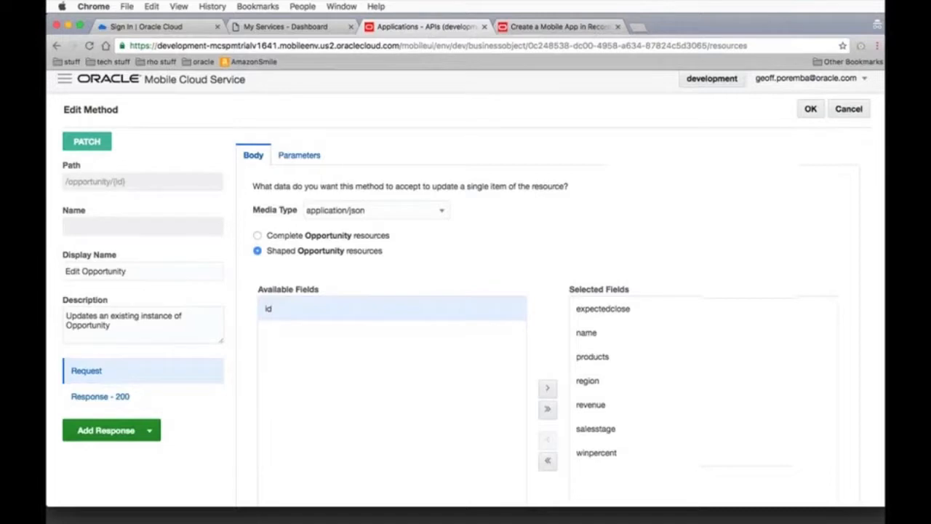
{"action": "left_click", "coordinate": [811, 109]}
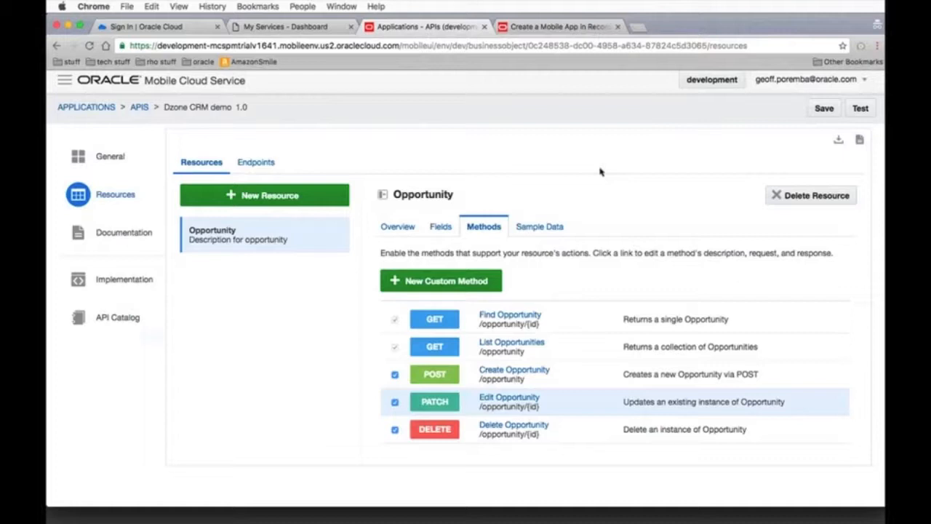
Create a new resource with display name "Account" and plural display name "Accounts", exposing it as a collection
{"action": "left_click", "coordinate": [290, 195]}
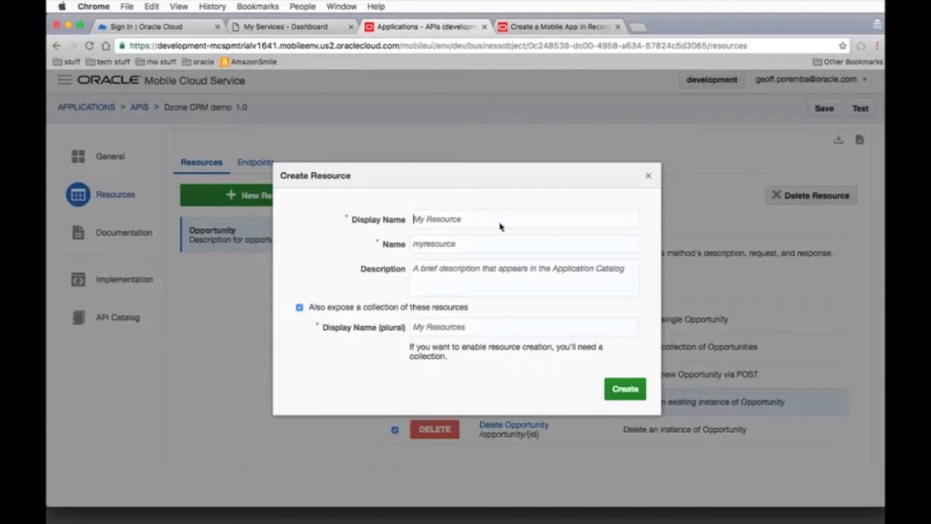
{"action": "type", "text": "Accou"}
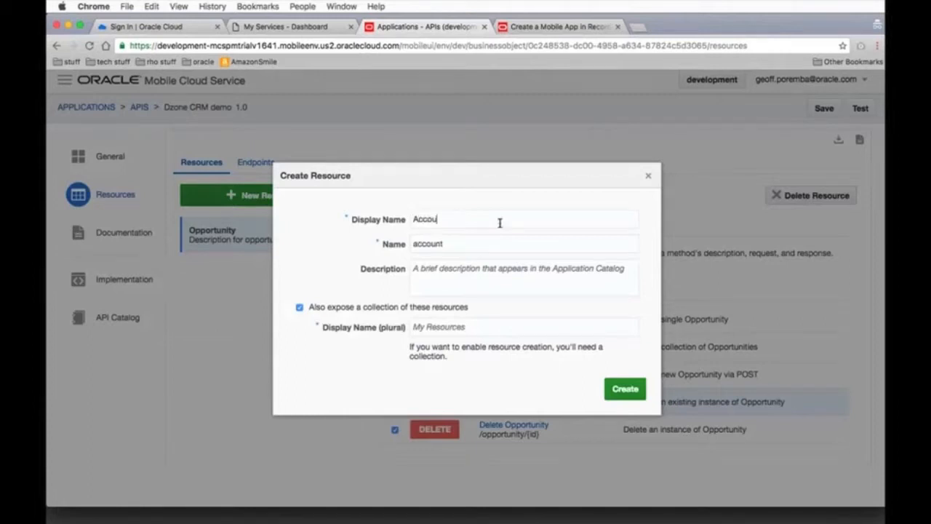
{"action": "type", "text": "nt"}
{"action": "left_click", "coordinate": [634, 394]}
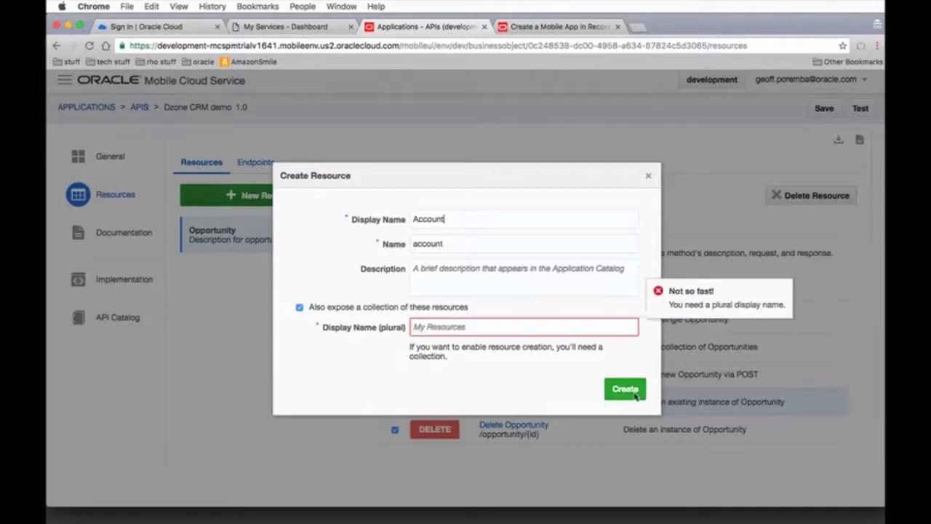
{"action": "left_click", "coordinate": [496, 332]}
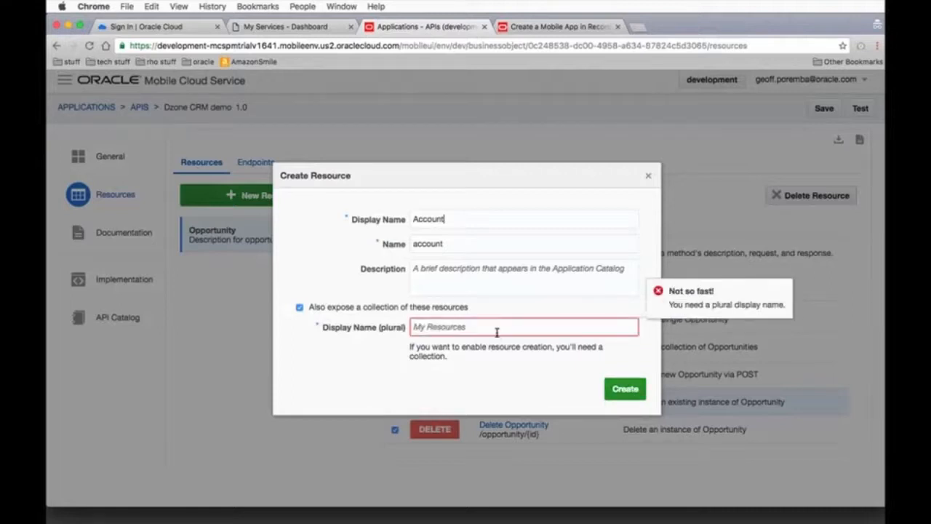
{"action": "type", "text": "Accounts"}
{"action": "left_click", "coordinate": [626, 388]}
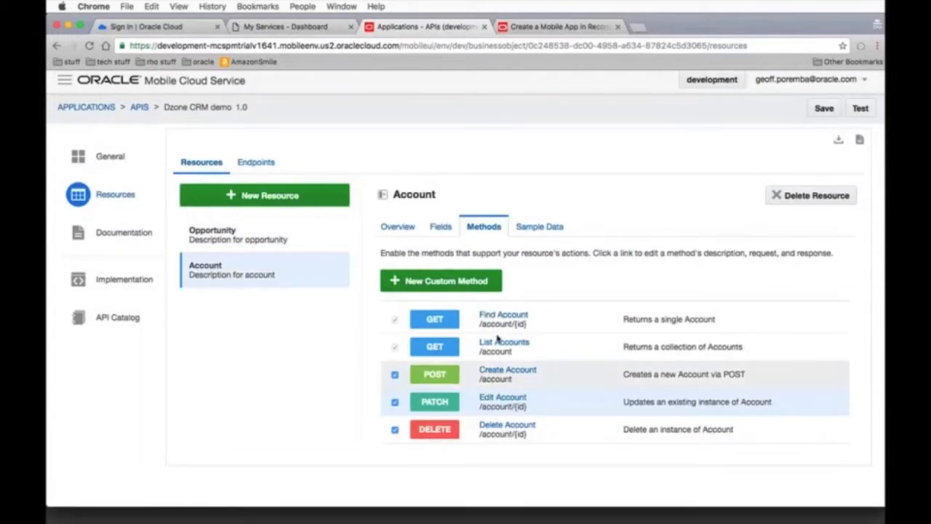
Add two String fields labelled "Name" and "Website" to the Account resource
{"action": "left_click", "coordinate": [440, 228]}
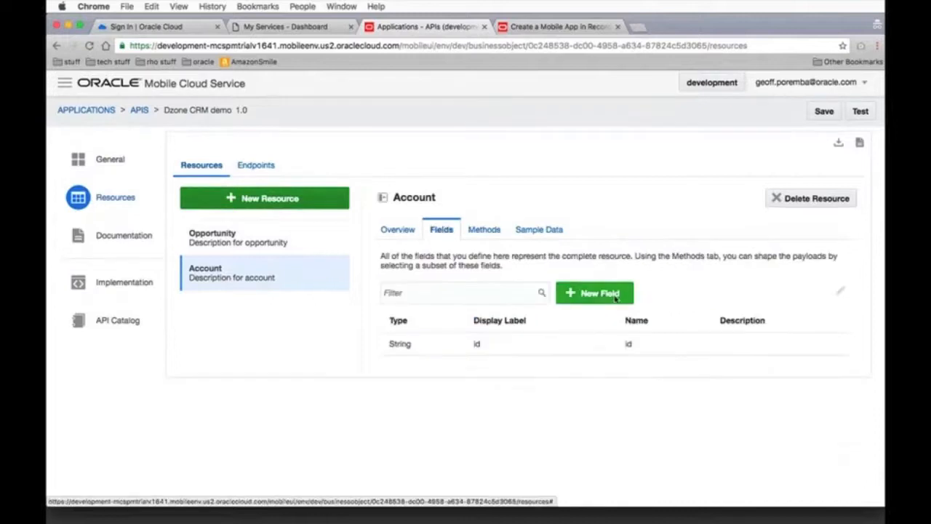
{"action": "left_click", "coordinate": [615, 298]}
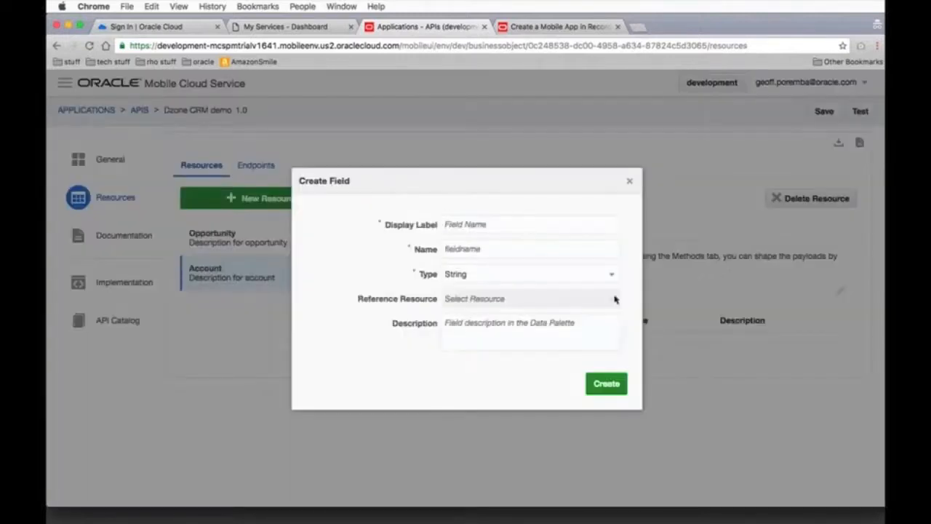
{"action": "type", "text": "Name"}
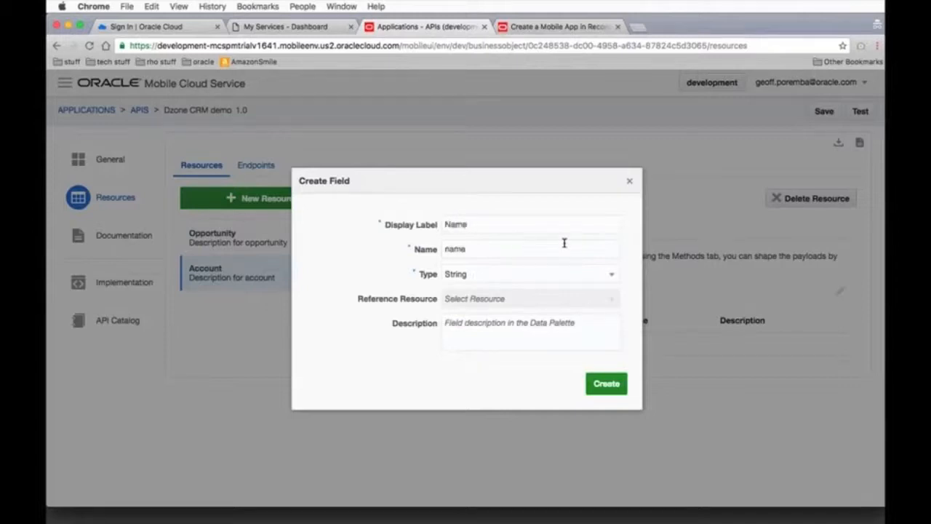
{"action": "left_click", "coordinate": [606, 383]}
{"action": "left_click", "coordinate": [600, 293]}
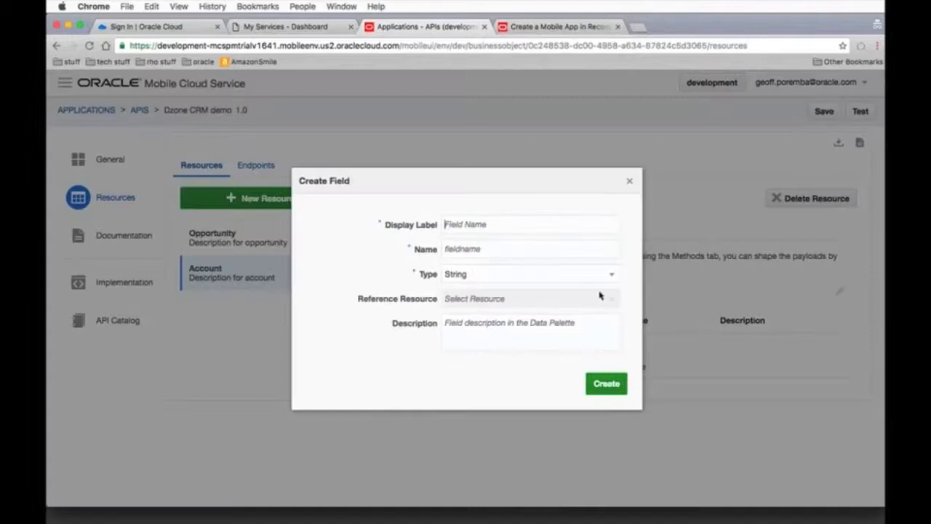
{"action": "type", "text": "We"}
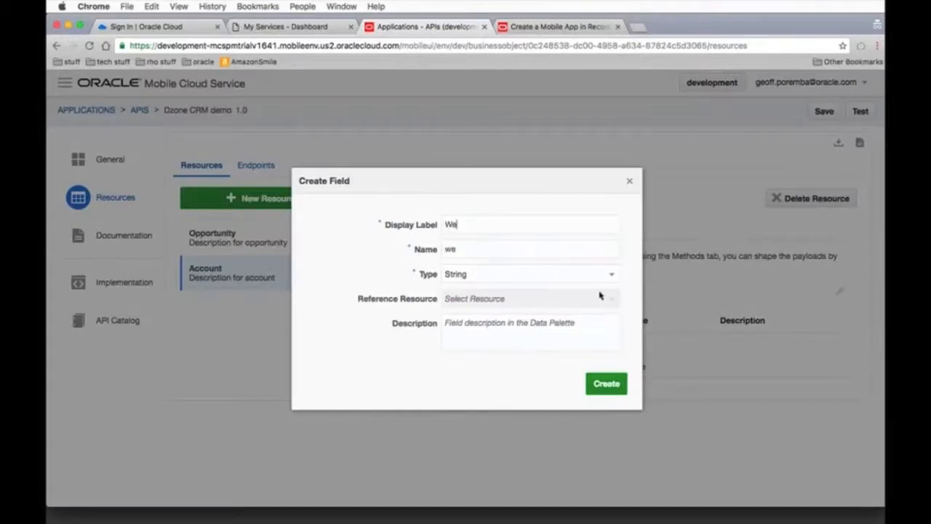
{"action": "type", "text": "bsite"}
{"action": "left_click", "coordinate": [618, 383]}
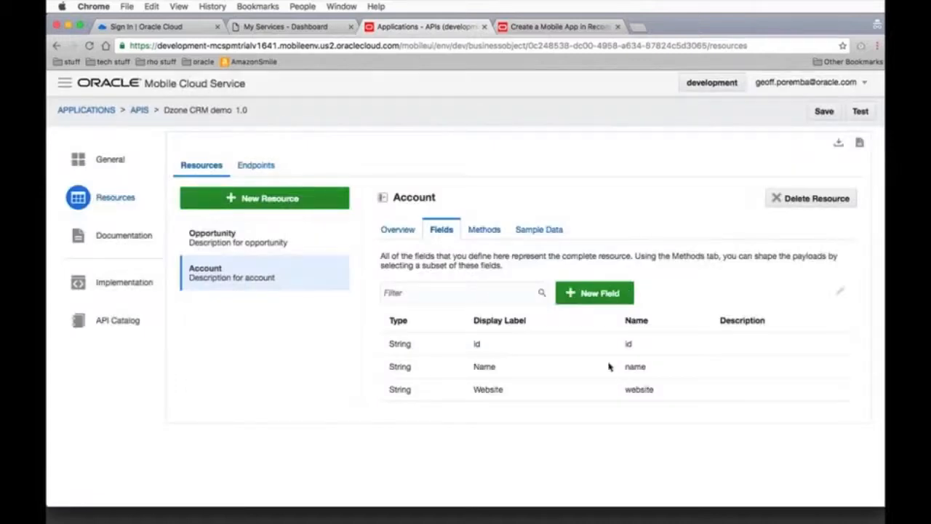
Add three String fields labelled "Address", "City" and "State" to the Account resource
{"action": "left_click", "coordinate": [583, 296]}
{"action": "type", "text": "Address"}
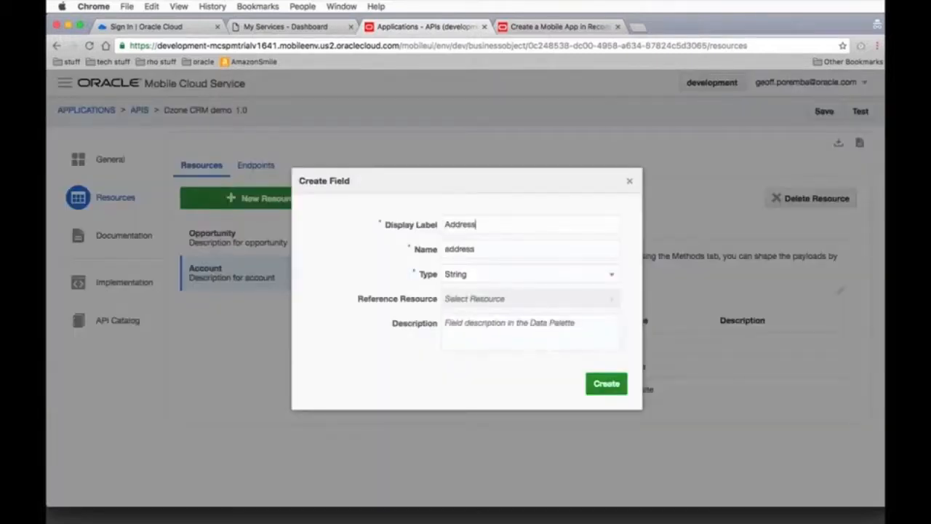
{"action": "left_click", "coordinate": [606, 383]}
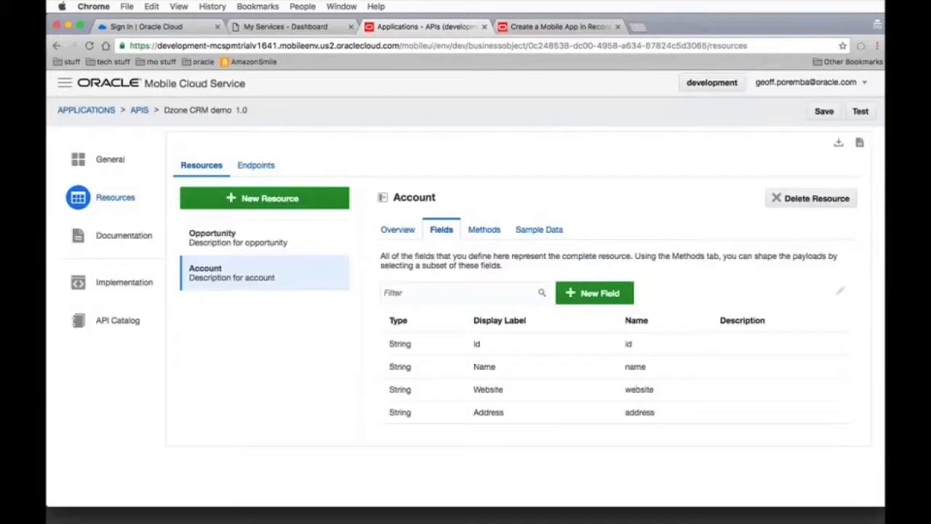
{"action": "left_click", "coordinate": [589, 295]}
{"action": "type", "text": "City"}
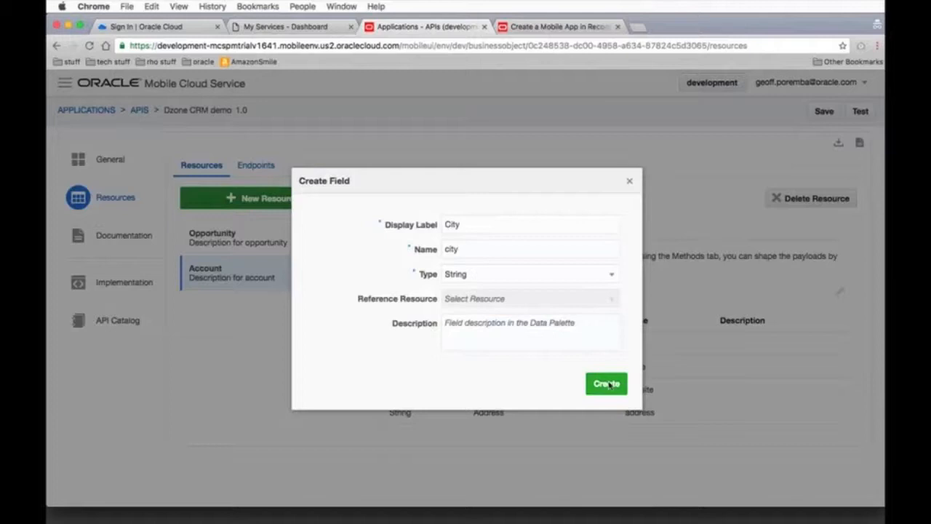
{"action": "left_click", "coordinate": [605, 384]}
{"action": "left_click", "coordinate": [589, 294]}
{"action": "type", "text": "State"}
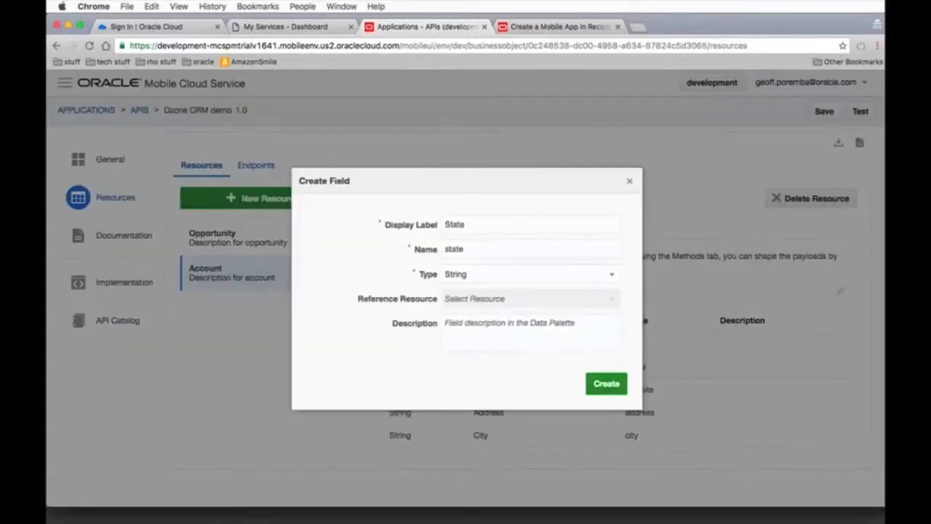
{"action": "key", "text": "Return"}
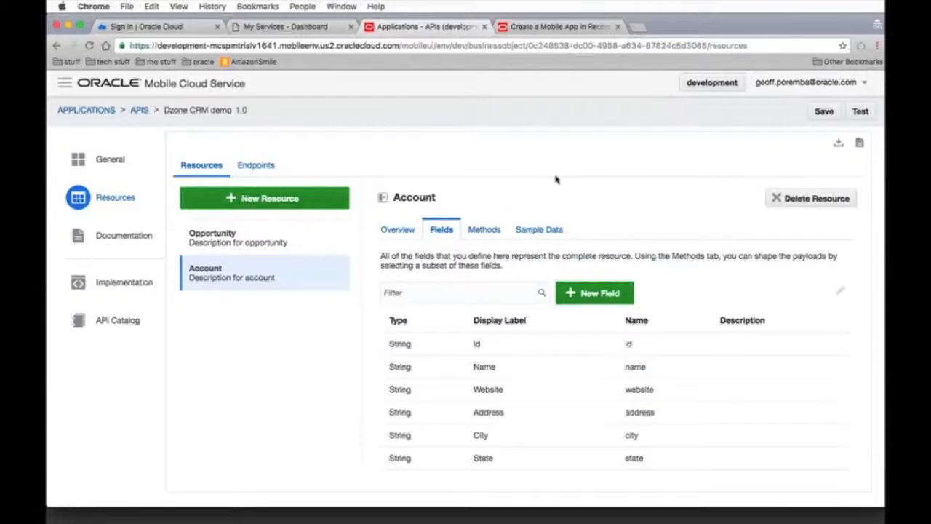
Add two String fields labelled "Country" and "Region" to the Account resource
{"action": "left_click", "coordinate": [584, 291]}
{"action": "type", "text": "Country"}
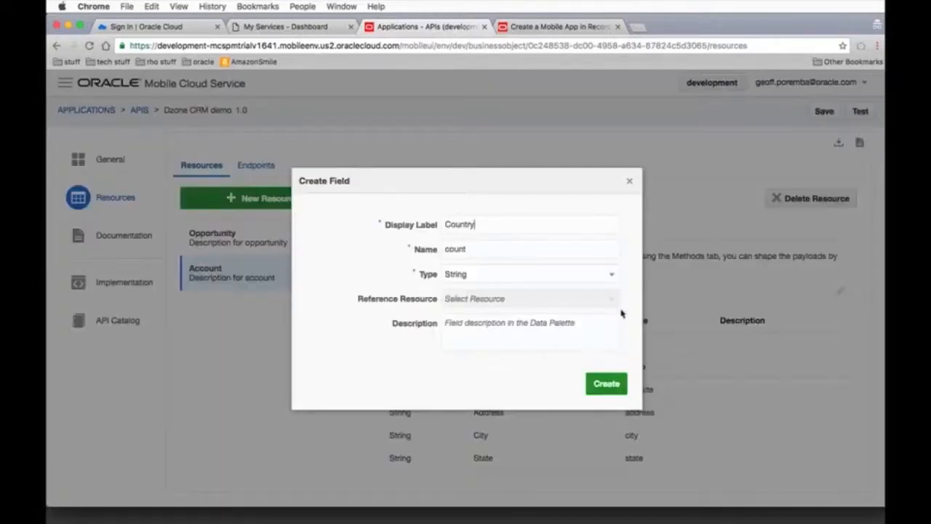
{"action": "left_click", "coordinate": [616, 382]}
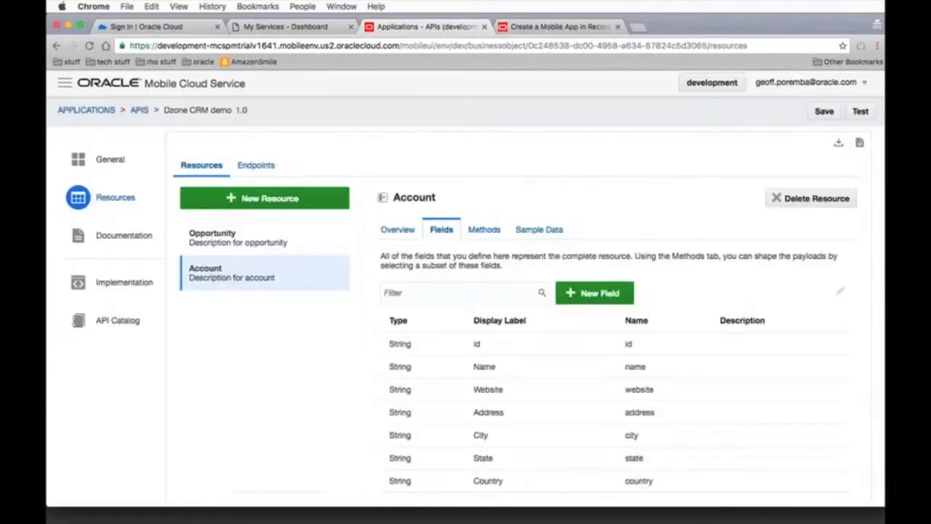
{"action": "left_click", "coordinate": [602, 294]}
{"action": "key", "text": "Tab"}
{"action": "type", "text": "reg"}
{"action": "type", "text": "Region"}
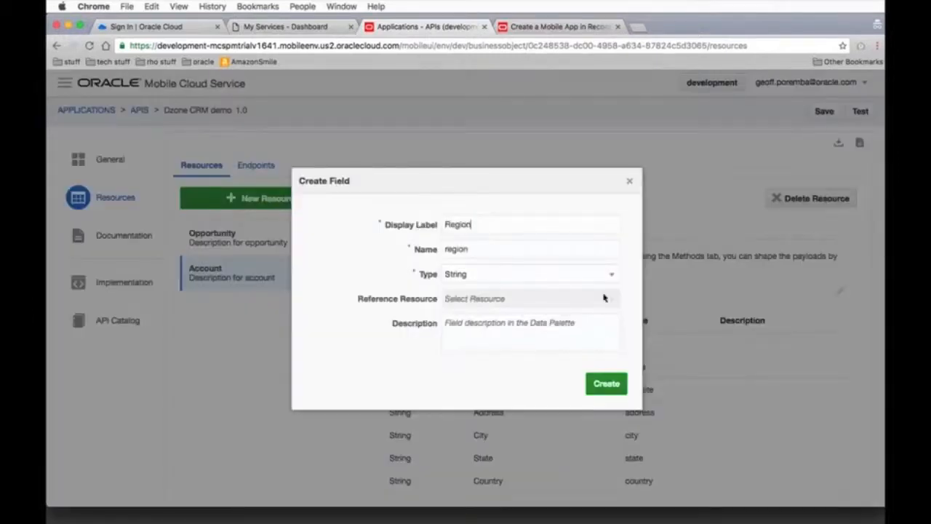
{"action": "left_click", "coordinate": [608, 383]}
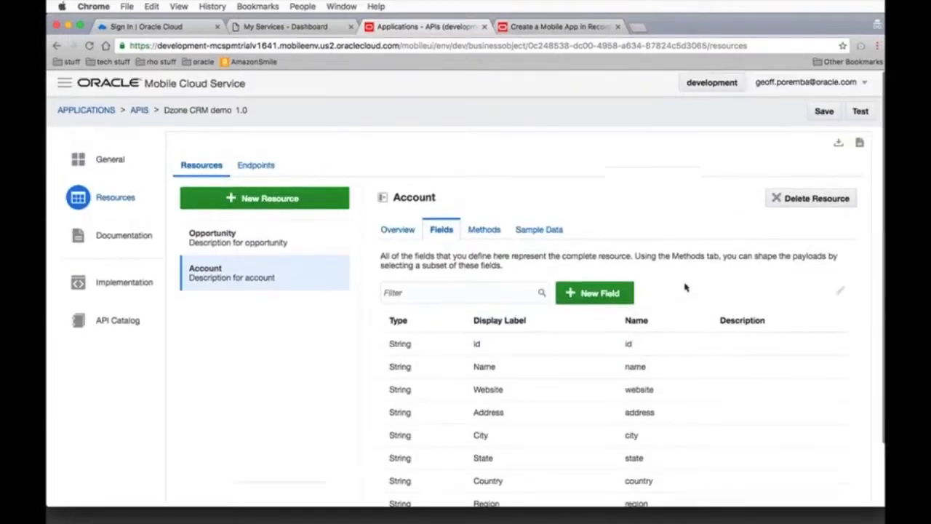
Add a Reference field labelled "Account" to the Opportunity resource, pointing to the Account resource
{"action": "left_click", "coordinate": [238, 241]}
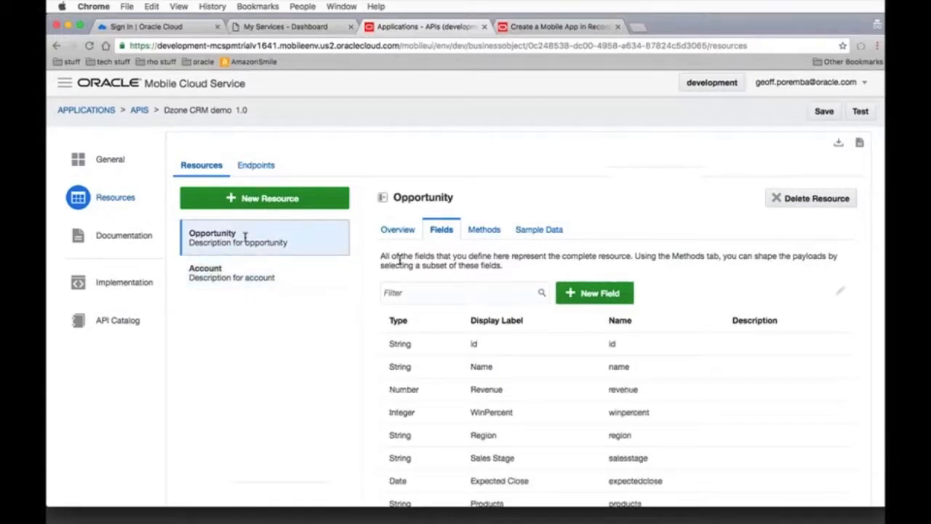
{"action": "left_click", "coordinate": [402, 231]}
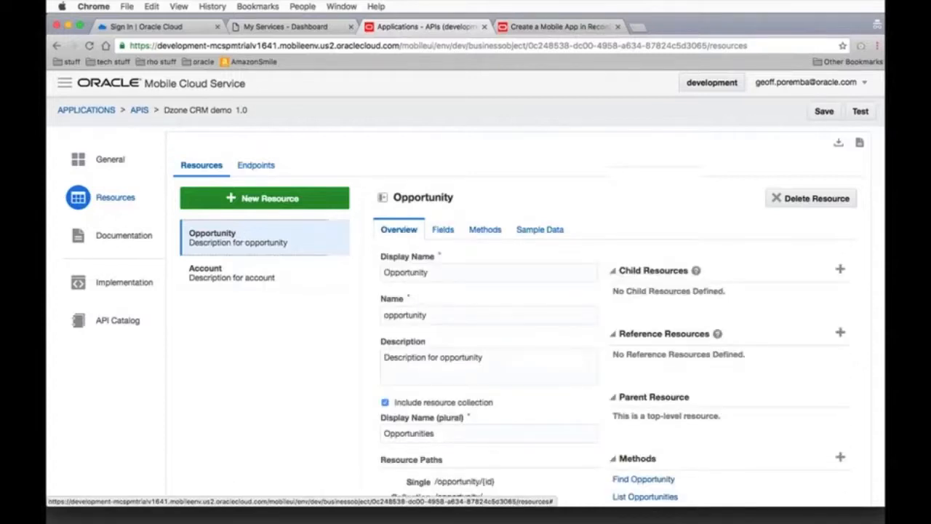
{"action": "scroll", "coordinate": [632, 189], "scroll_direction": "down", "scroll_amount": 3}
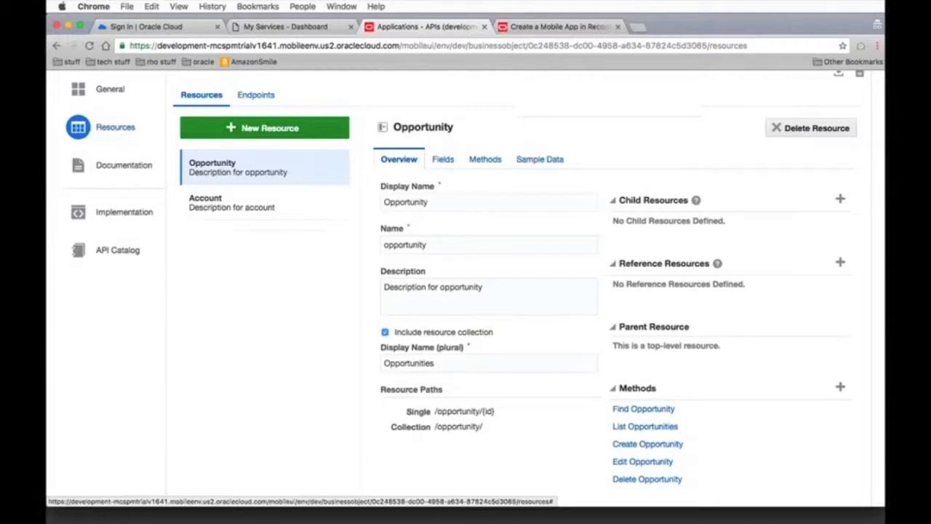
{"action": "left_click", "coordinate": [443, 160]}
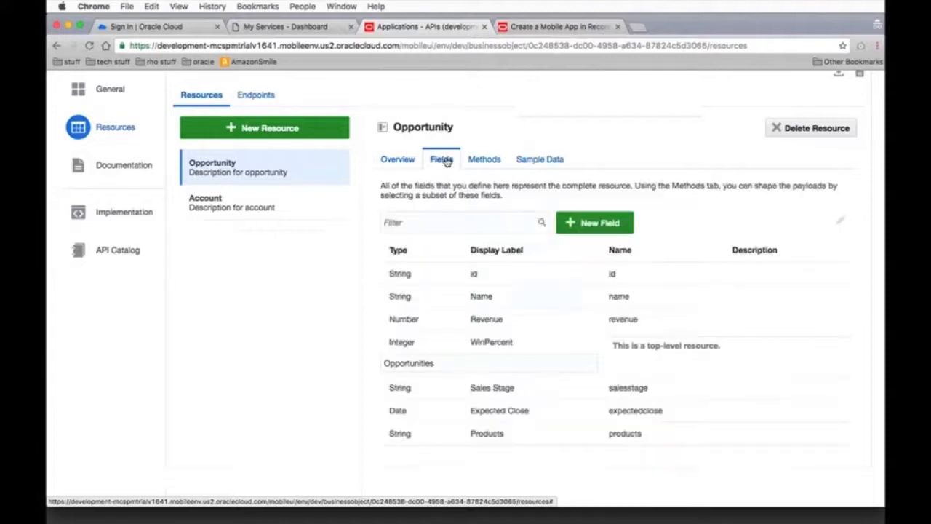
{"action": "left_click", "coordinate": [618, 223]}
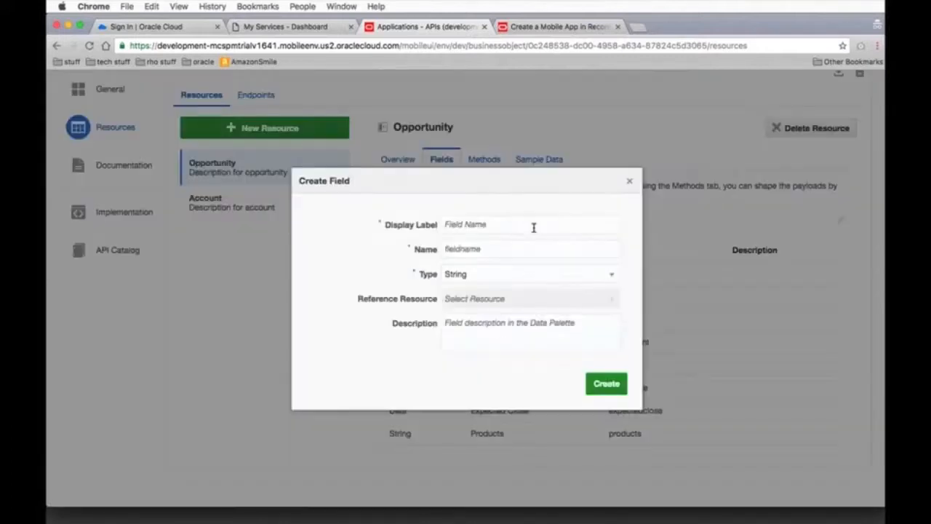
{"action": "type", "text": "Account"}
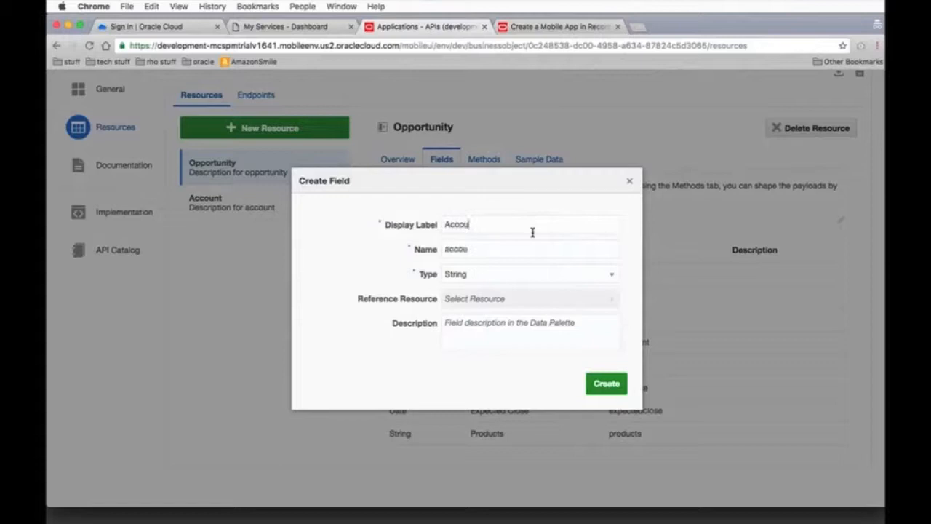
{"action": "left_click", "coordinate": [526, 277]}
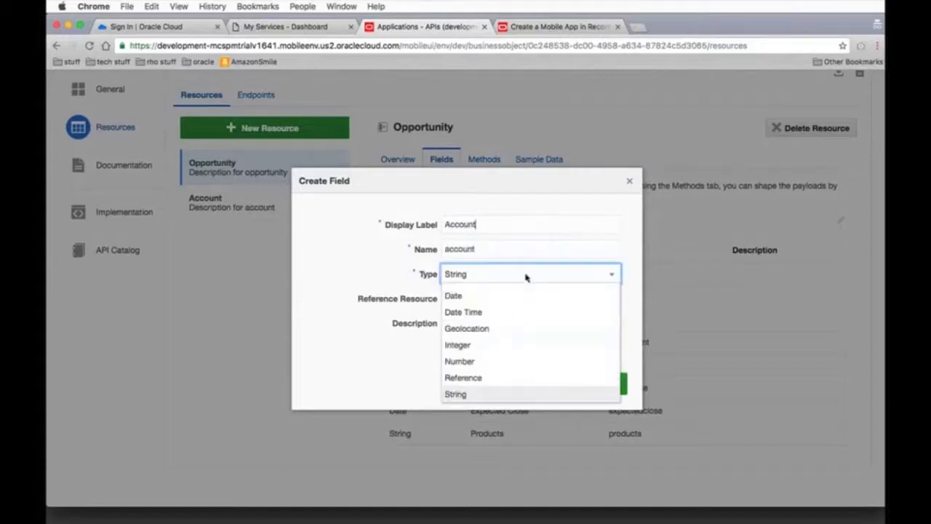
{"action": "scroll", "coordinate": [510, 311], "scroll_direction": "up", "scroll_amount": 1}
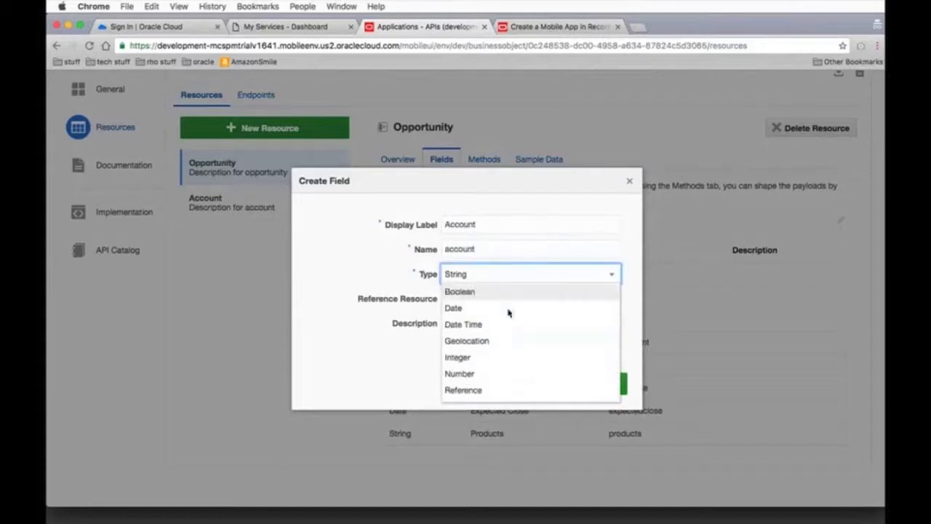
{"action": "left_click", "coordinate": [486, 390]}
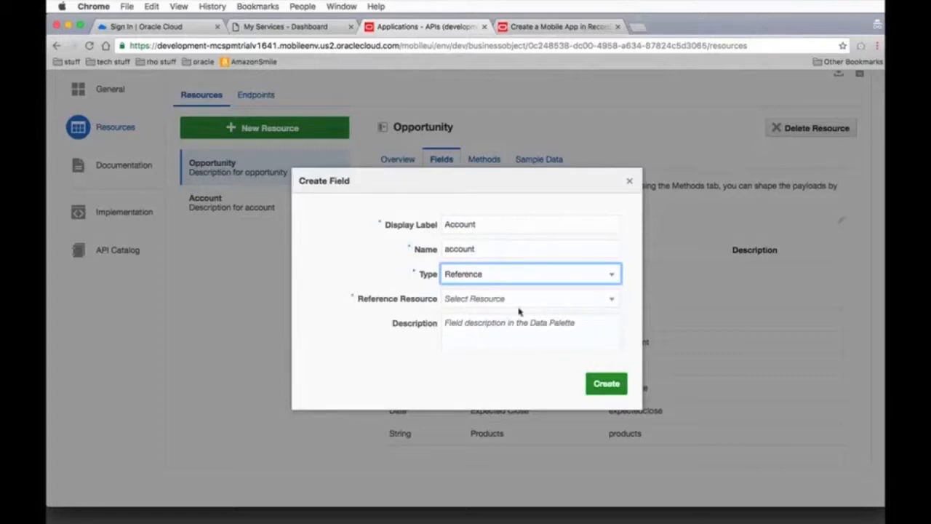
{"action": "left_click", "coordinate": [526, 299]}
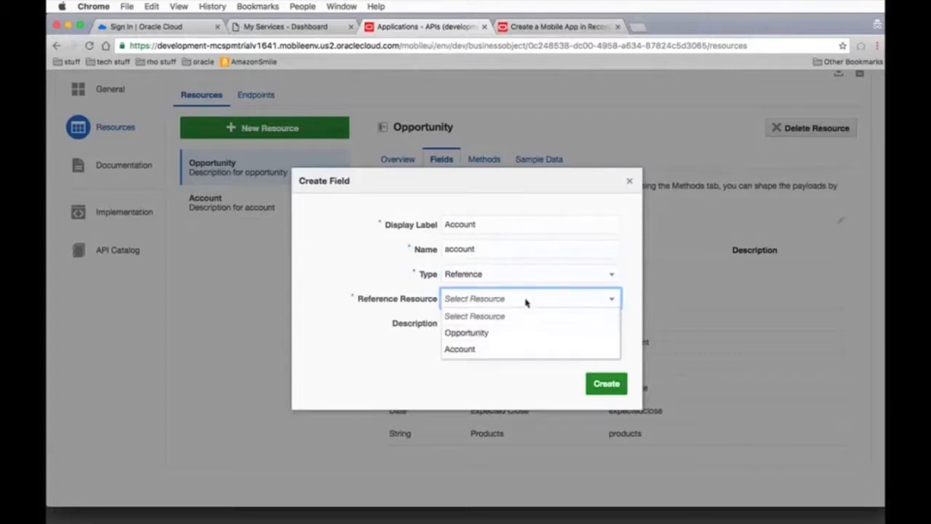
{"action": "left_click", "coordinate": [470, 348]}
{"action": "left_click", "coordinate": [608, 383]}
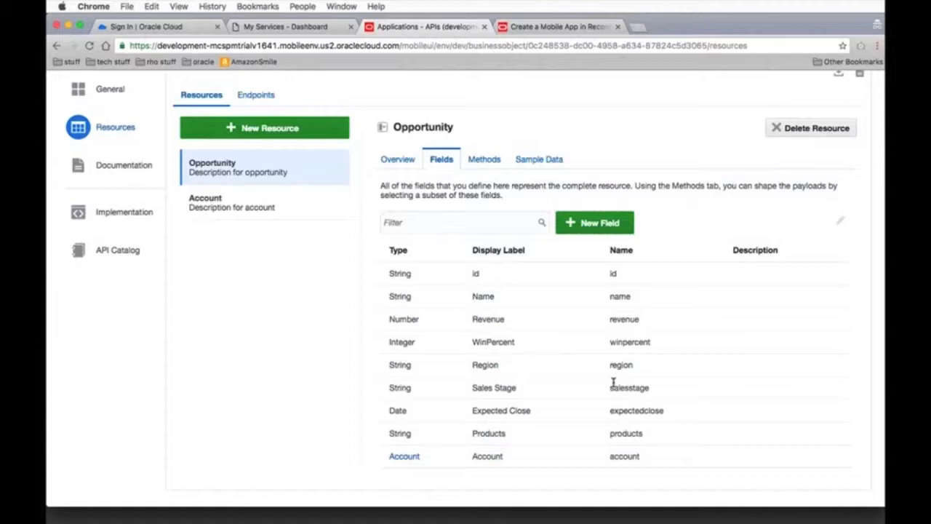
Examine the available and selected fields in the 200 response of Opportunity's List Opportunities method
{"action": "left_click", "coordinate": [484, 162]}
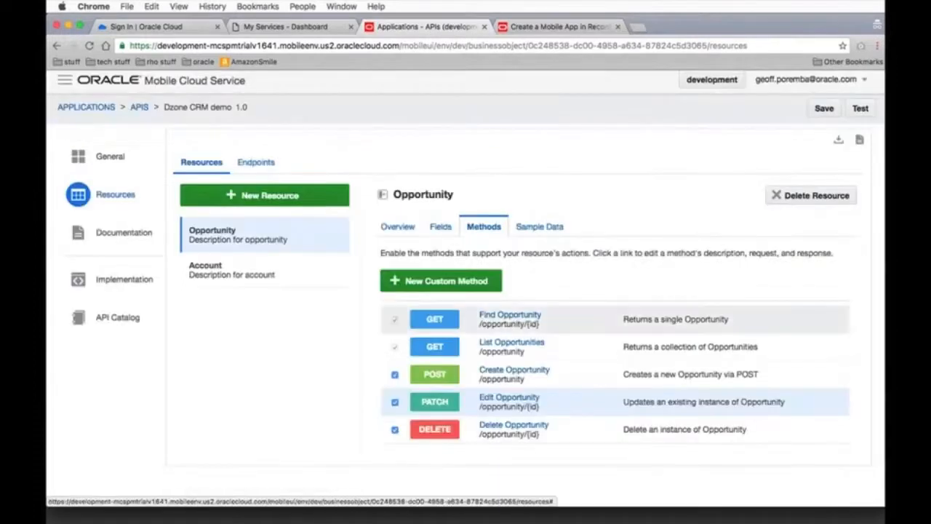
{"action": "left_click", "coordinate": [525, 342]}
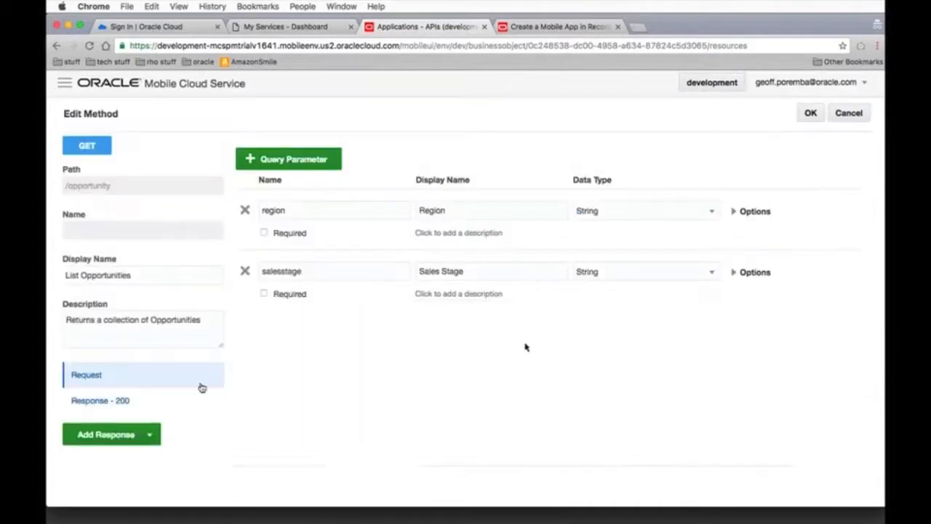
{"action": "left_click", "coordinate": [129, 400]}
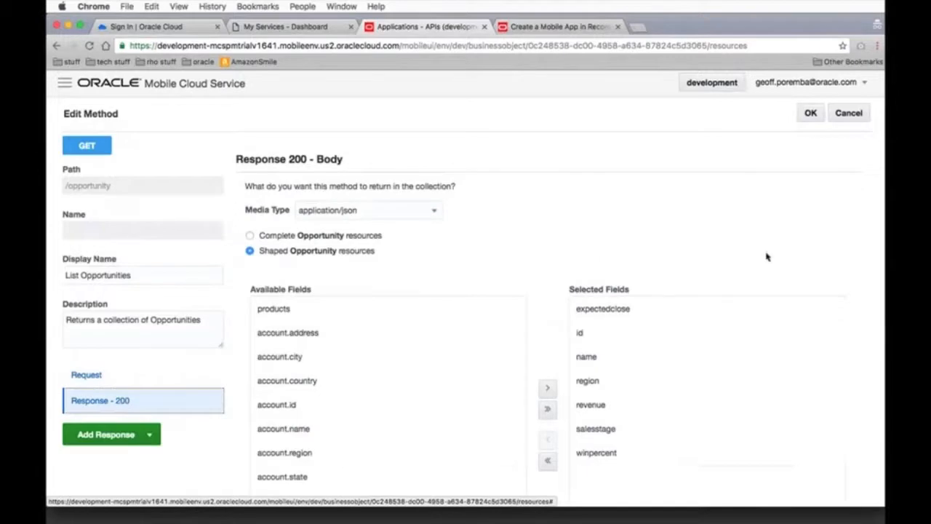
{"action": "scroll", "coordinate": [766, 256], "scroll_direction": "down", "scroll_amount": 2}
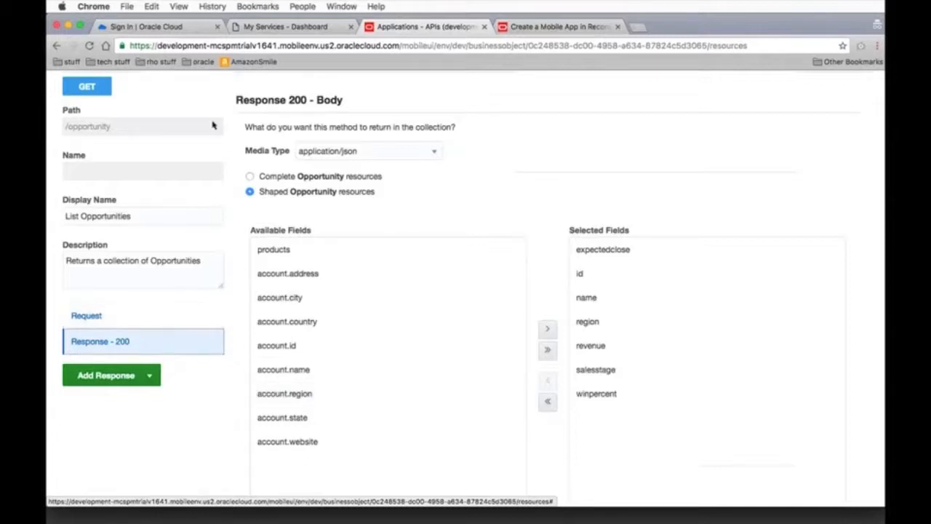
{"action": "scroll", "coordinate": [246, 191], "scroll_direction": "up", "scroll_amount": 2}
{"action": "left_click", "coordinate": [811, 113]}
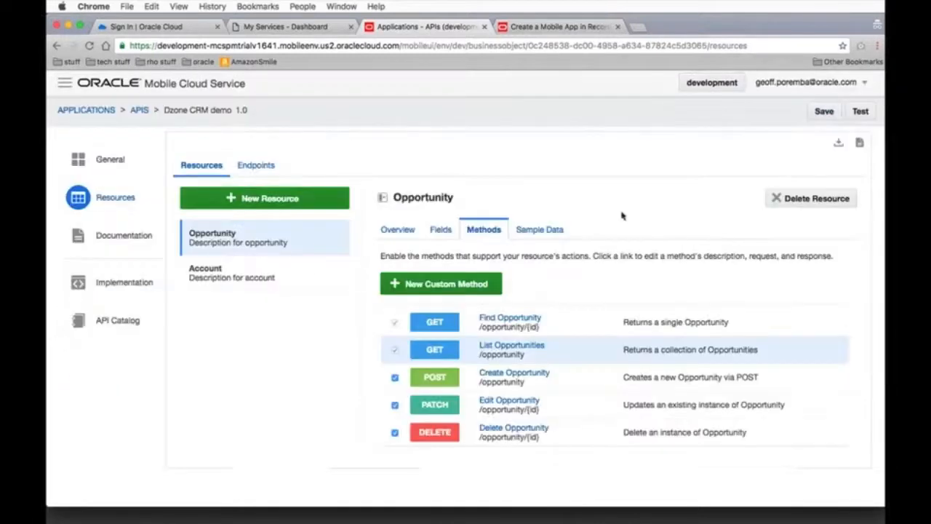
Set the Find Opportunity method's 200 response to shaped Opportunity resources, with all opportunity and account fields selected
{"action": "left_click", "coordinate": [515, 318]}
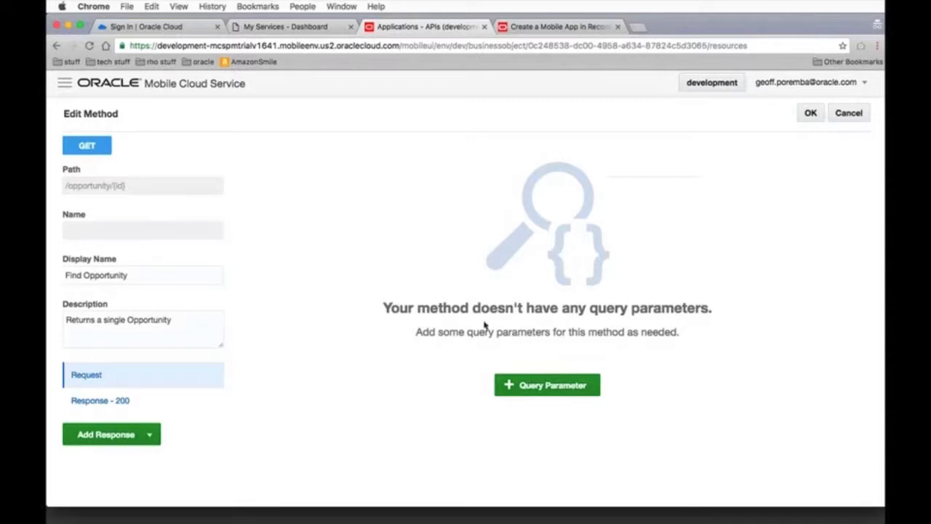
{"action": "left_click", "coordinate": [109, 401]}
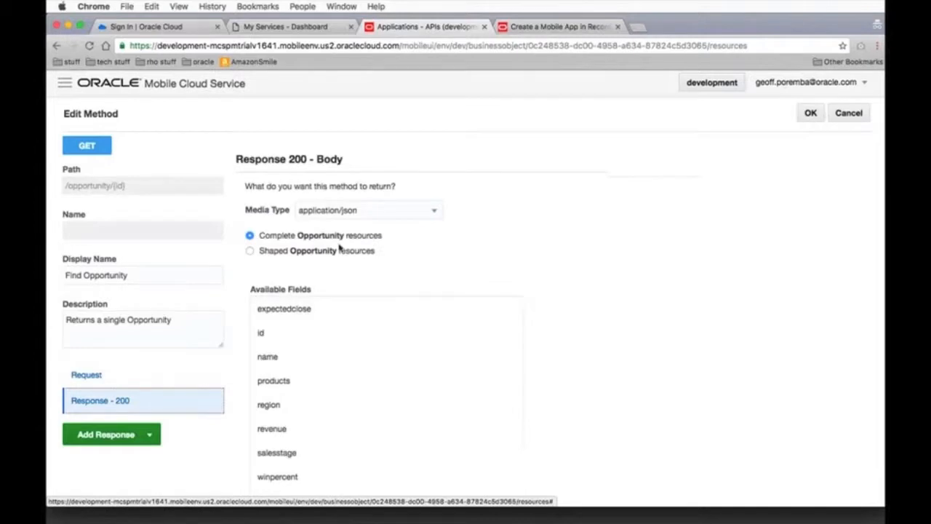
{"action": "left_click", "coordinate": [251, 251]}
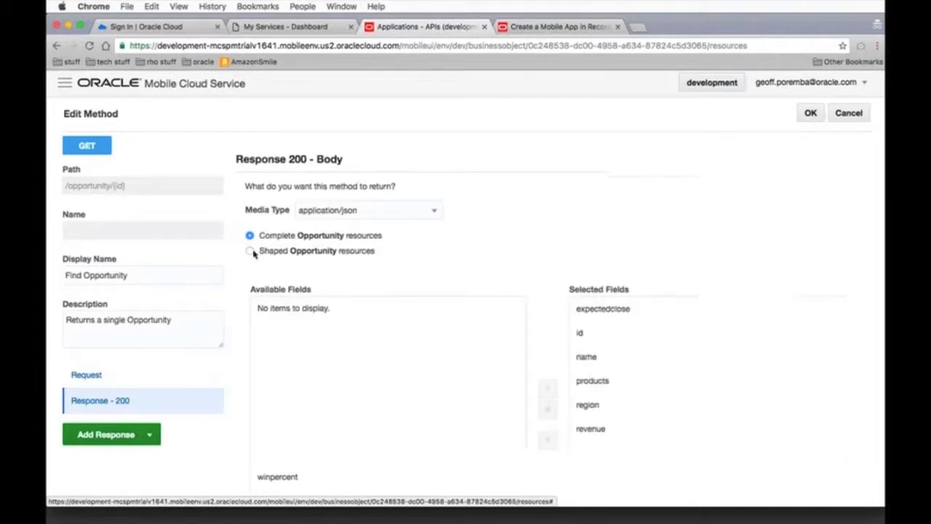
{"action": "left_click", "coordinate": [251, 251]}
{"action": "scroll", "coordinate": [682, 243], "scroll_direction": "down", "scroll_amount": 3}
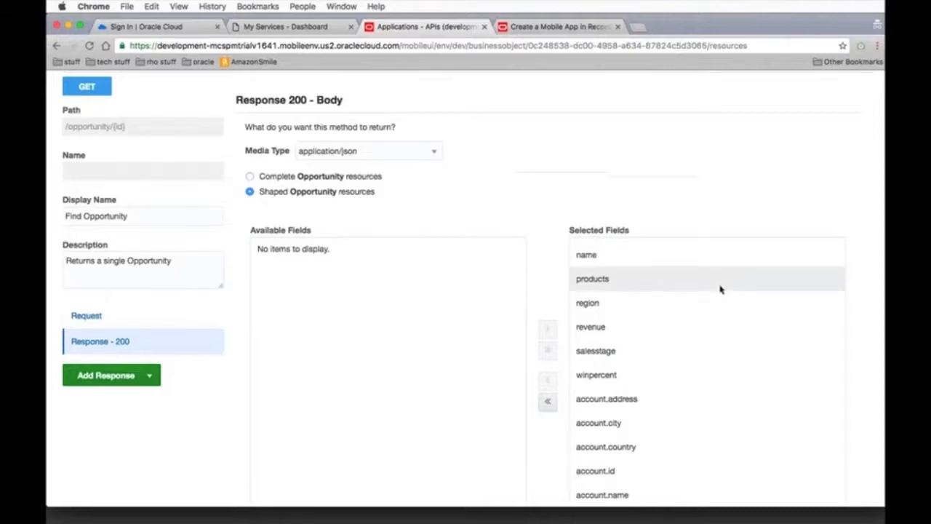
{"action": "scroll", "coordinate": [688, 334], "scroll_direction": "down", "scroll_amount": 5}
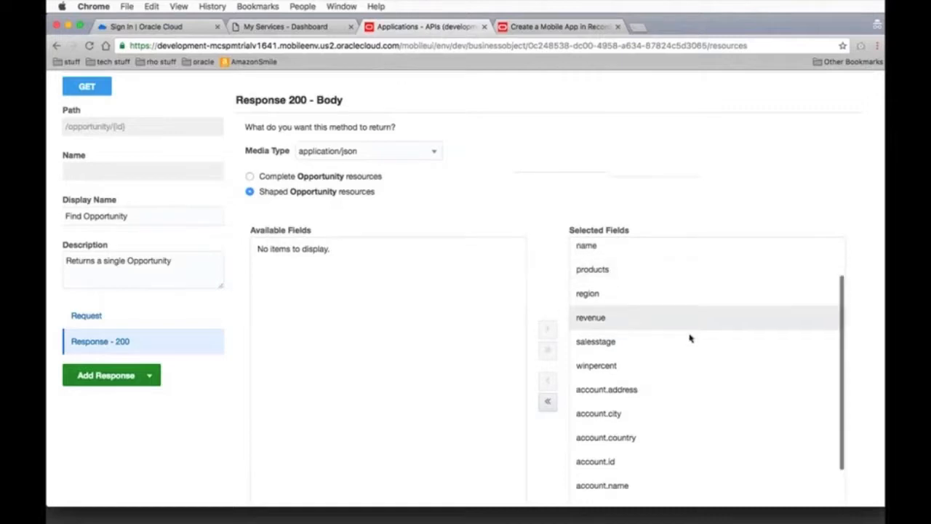
{"action": "scroll", "coordinate": [689, 338], "scroll_direction": "up", "scroll_amount": 2}
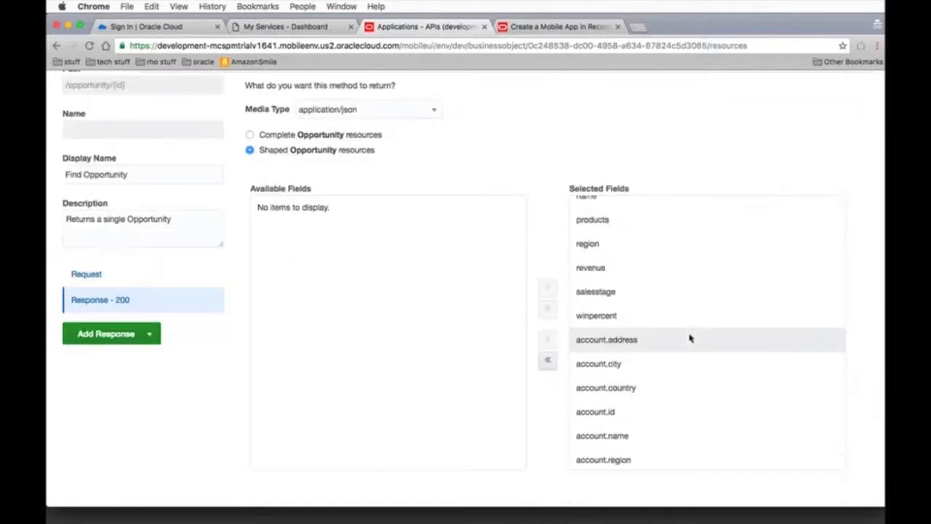
{"action": "scroll", "coordinate": [691, 336], "scroll_direction": "up", "scroll_amount": 1}
{"action": "scroll", "coordinate": [692, 335], "scroll_direction": "down", "scroll_amount": 2}
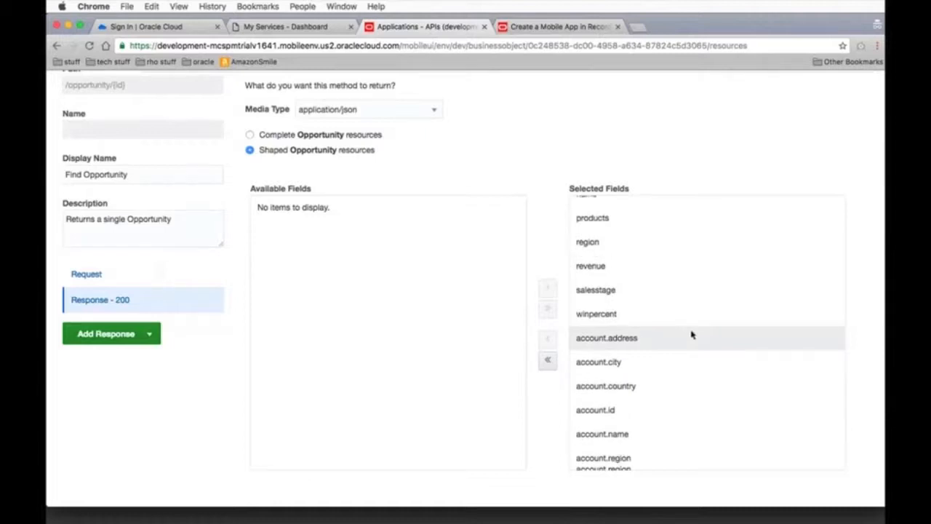
{"action": "scroll", "coordinate": [691, 335], "scroll_direction": "down", "scroll_amount": 3}
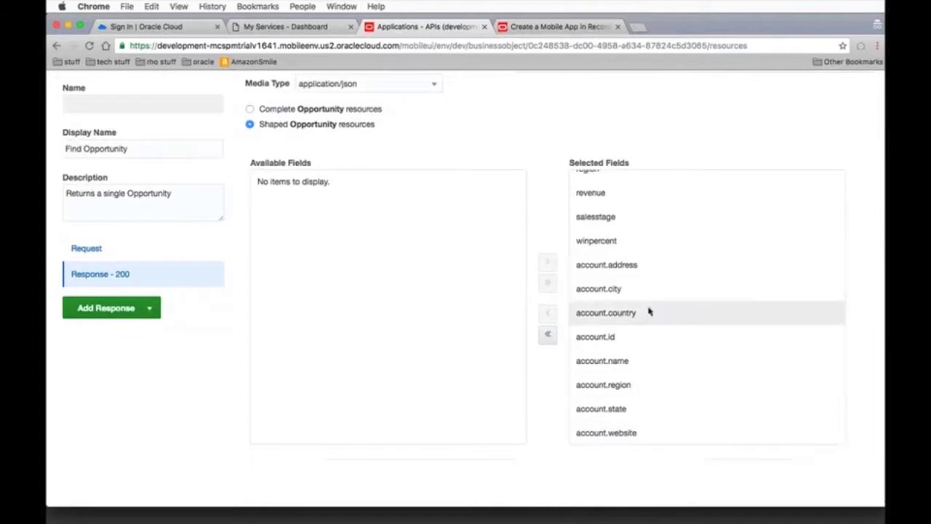
{"action": "scroll", "coordinate": [651, 236], "scroll_direction": "up", "scroll_amount": 2}
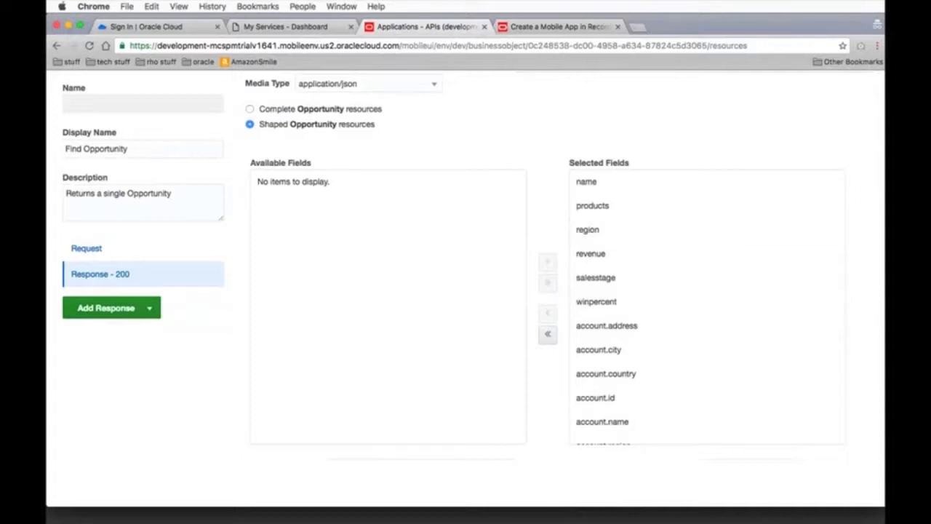
{"action": "scroll", "coordinate": [531, 133], "scroll_direction": "up", "scroll_amount": 4}
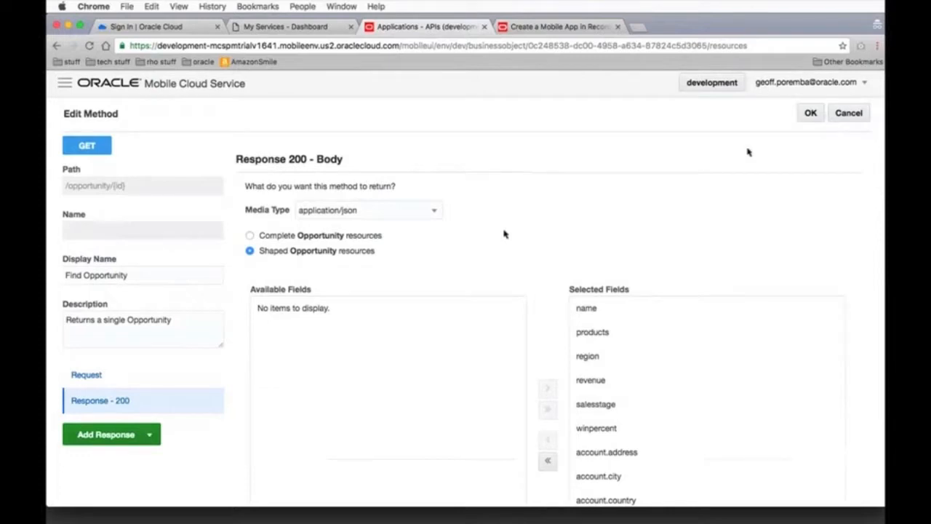
{"action": "left_click", "coordinate": [809, 115]}
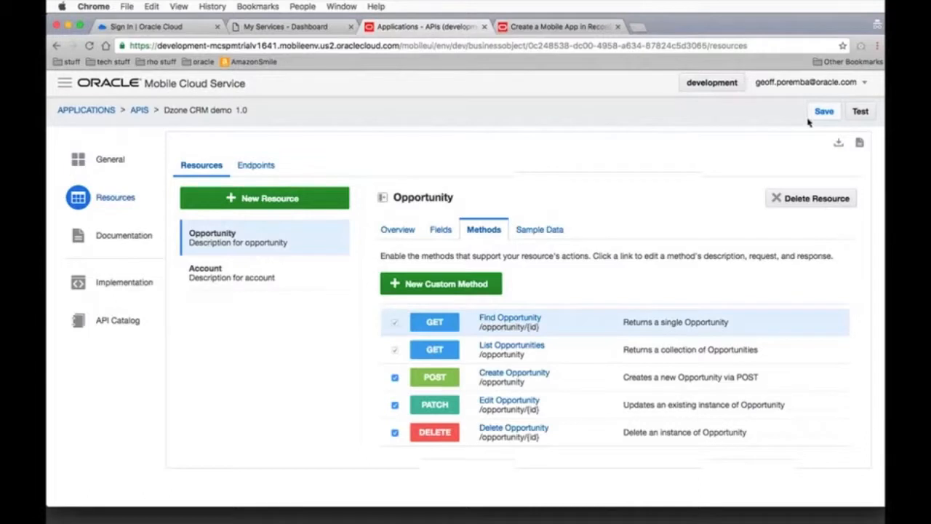
Create a child resource of Opportunity with display name "Note" and plural display name "Notes", exposing it as a collection
{"action": "left_click", "coordinate": [408, 230]}
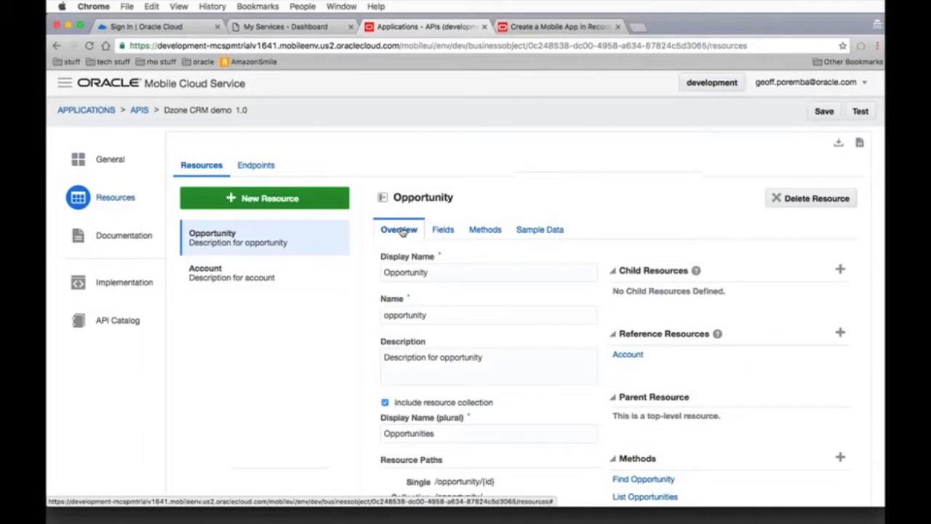
{"action": "scroll", "coordinate": [669, 201], "scroll_direction": "down", "scroll_amount": 2}
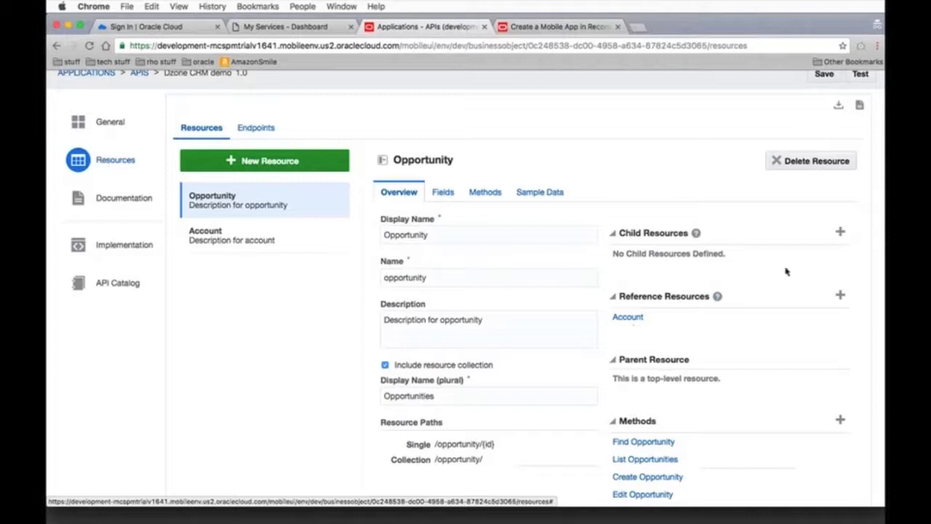
{"action": "left_click", "coordinate": [840, 234]}
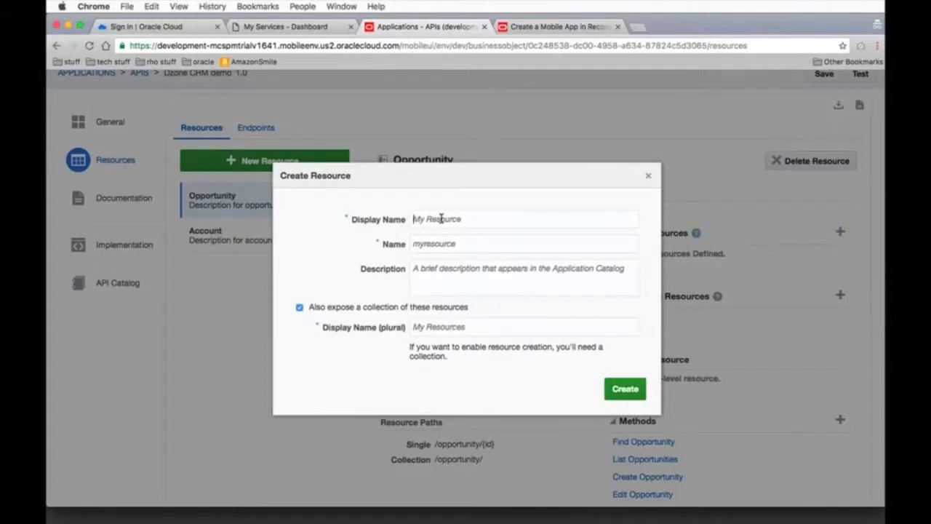
{"action": "type", "text": "not"}
{"action": "type", "text": "e"}
{"action": "type", "text": "s"}
{"action": "key", "text": "BackSpace"}
{"action": "left_click", "coordinate": [436, 328]}
{"action": "type", "text": "Notes"}
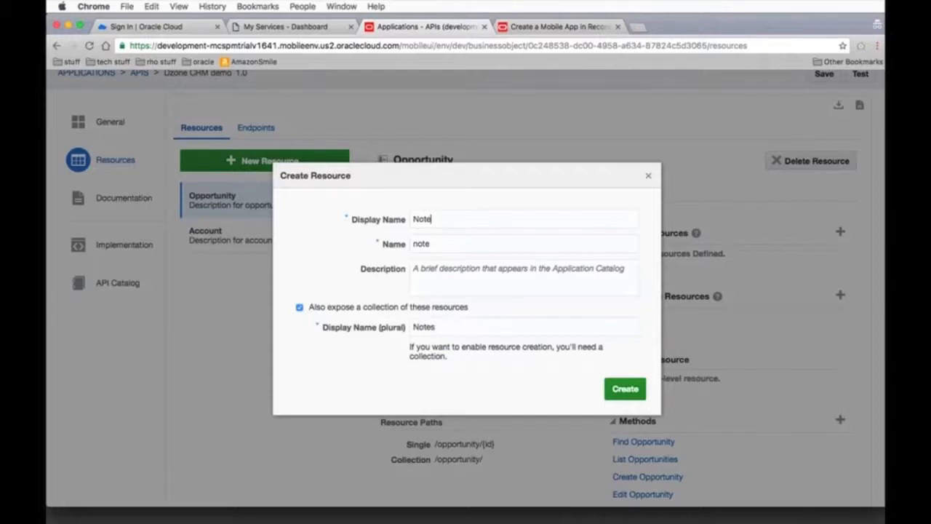
{"action": "key", "text": "Return"}
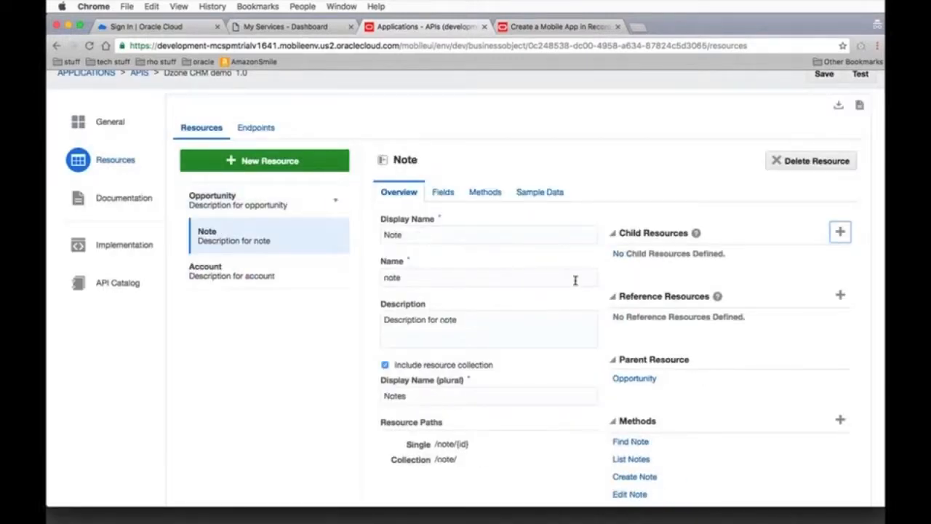
Add a String field labelled "Comment" to the Note resource
{"action": "scroll", "coordinate": [574, 281], "scroll_direction": "down", "scroll_amount": 1}
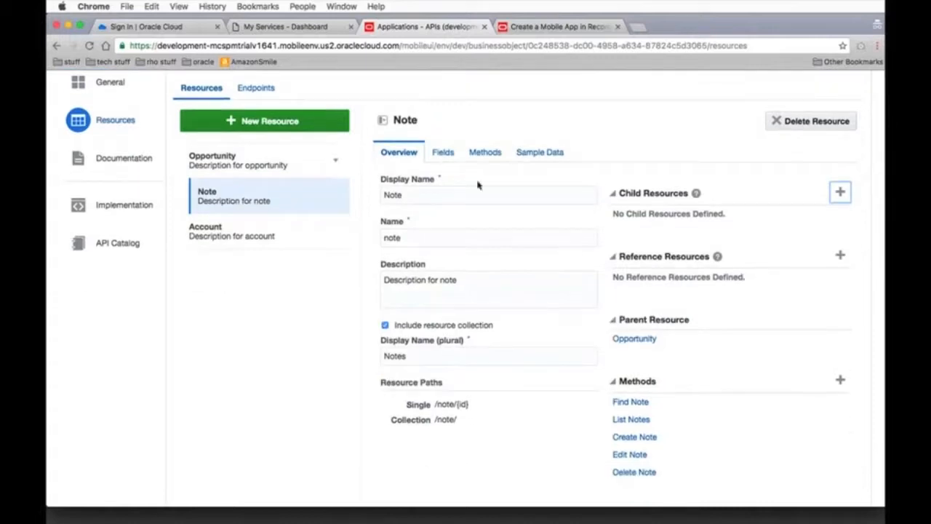
{"action": "left_click", "coordinate": [443, 152]}
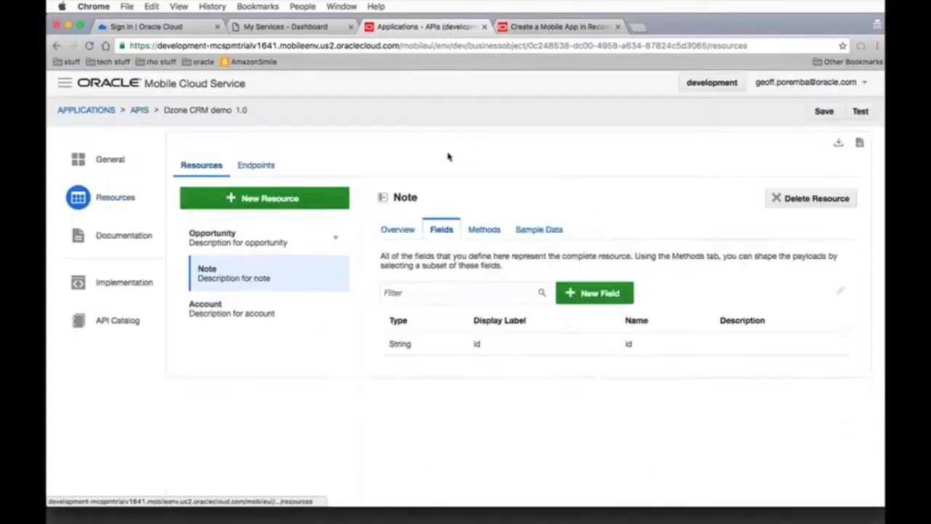
{"action": "left_click", "coordinate": [595, 294]}
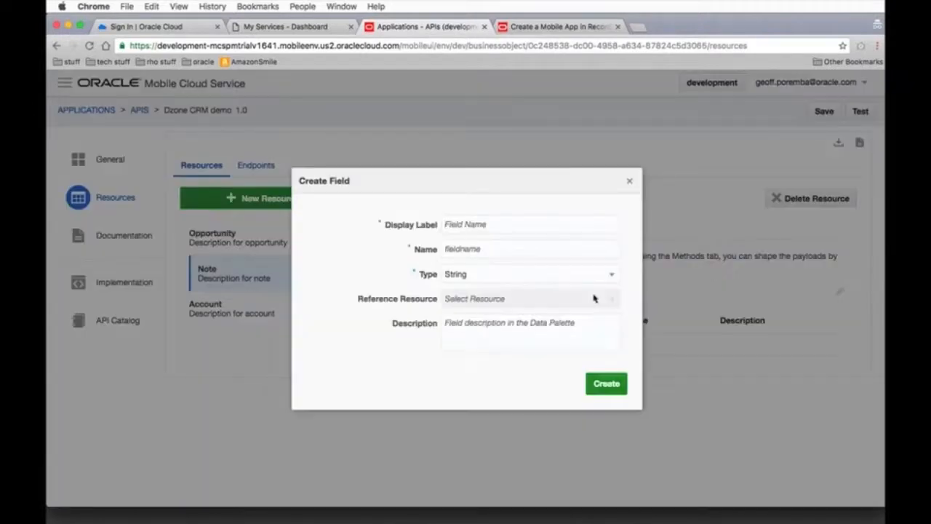
{"action": "type", "text": "Comment"}
{"action": "left_click", "coordinate": [607, 383]}
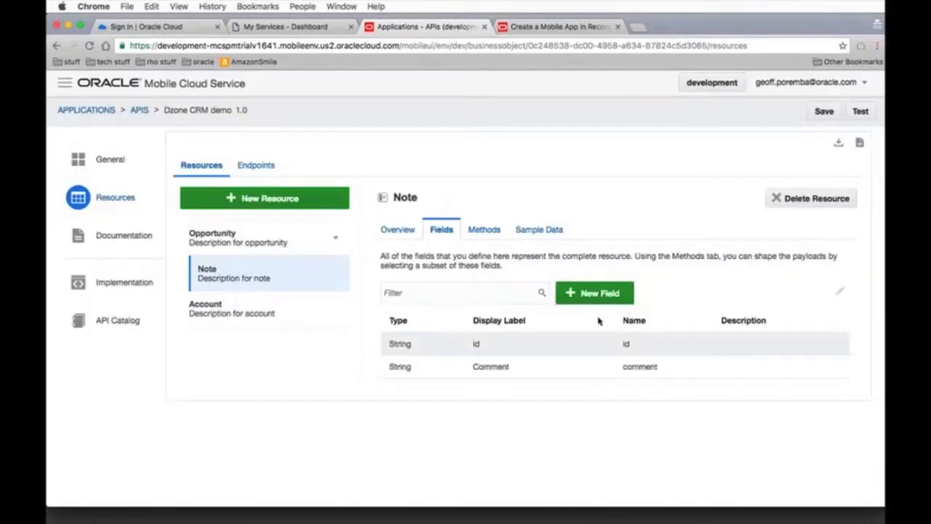
Add a field labelled "Created" of type Date to the Note resource
{"action": "left_click", "coordinate": [610, 297]}
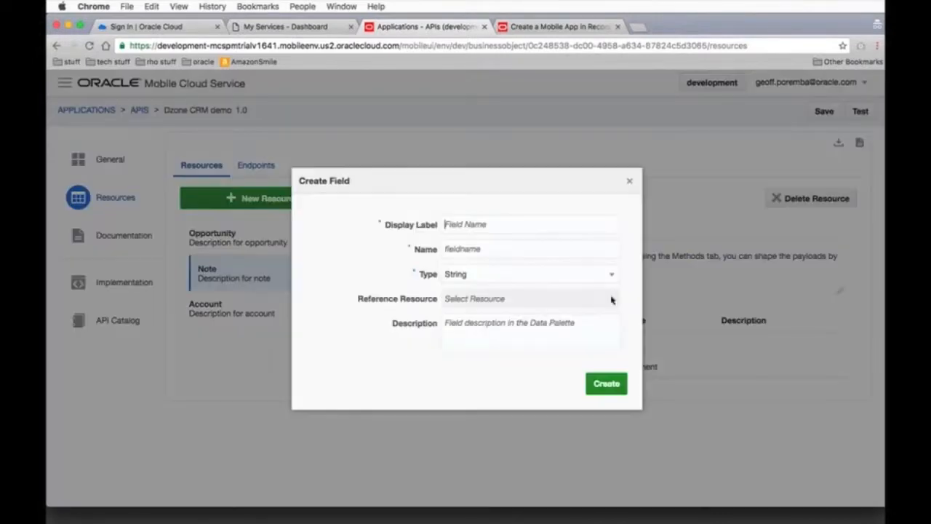
{"action": "type", "text": "Created"}
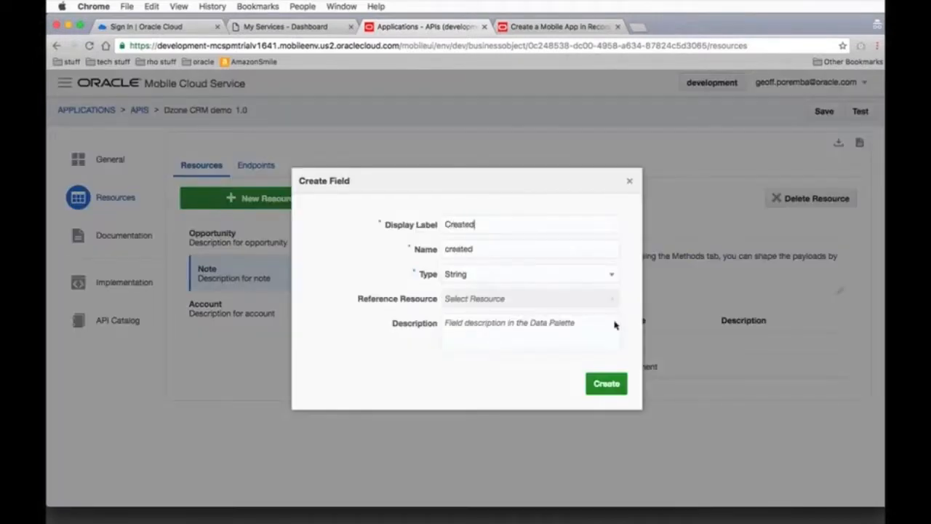
{"action": "left_click", "coordinate": [558, 273]}
{"action": "scroll", "coordinate": [502, 292], "scroll_direction": "up", "scroll_amount": 1}
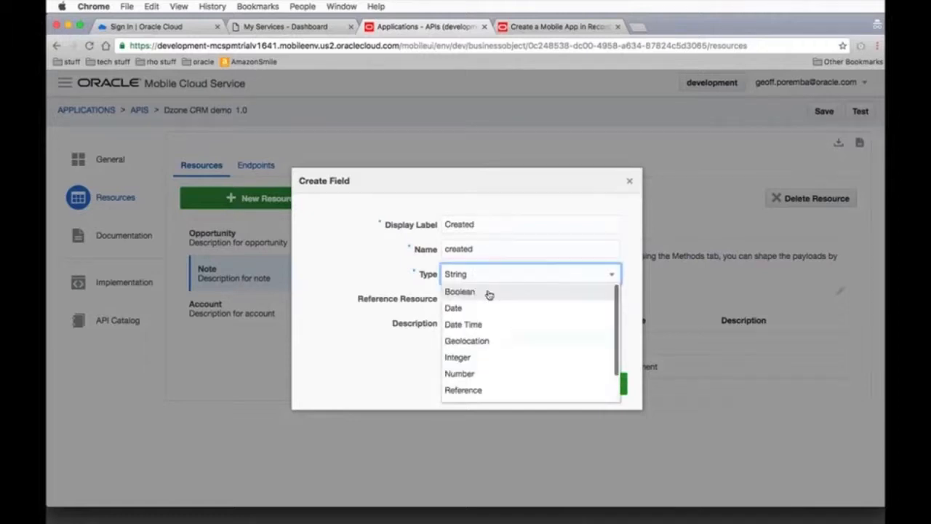
{"action": "left_click", "coordinate": [502, 308]}
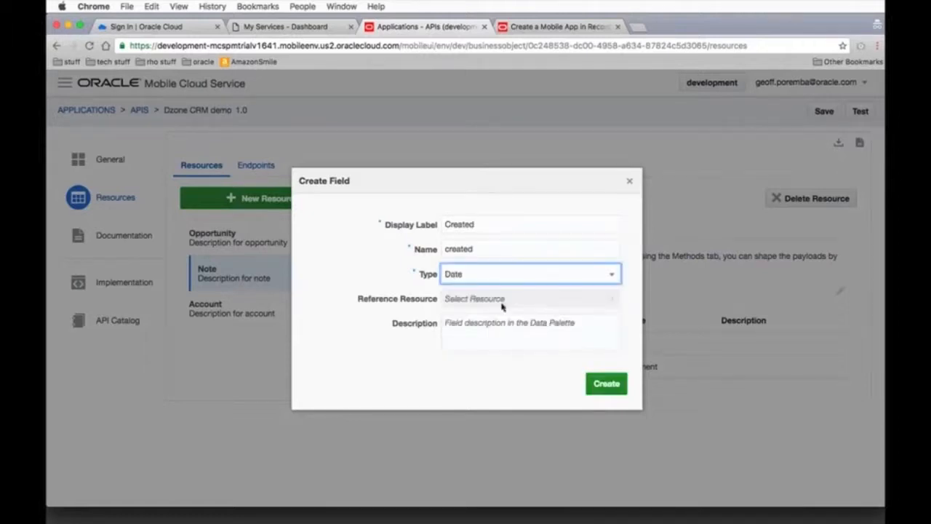
{"action": "left_click", "coordinate": [604, 385]}
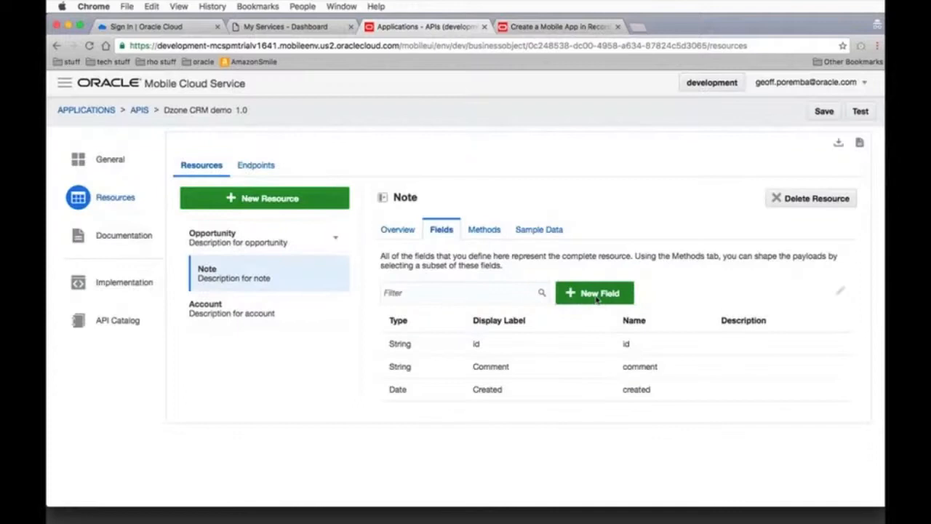
Add a String field labelled "Username" to the Note resource and save the API
{"action": "left_click", "coordinate": [596, 296]}
{"action": "type", "text": "J"}
{"action": "key", "text": "BackSpace"}
{"action": "type", "text": "Username"}
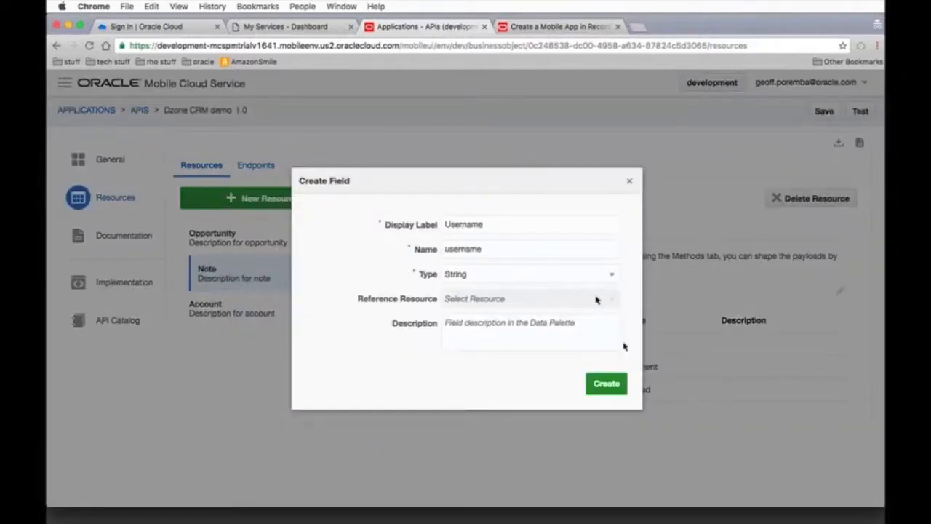
{"action": "left_click", "coordinate": [604, 383]}
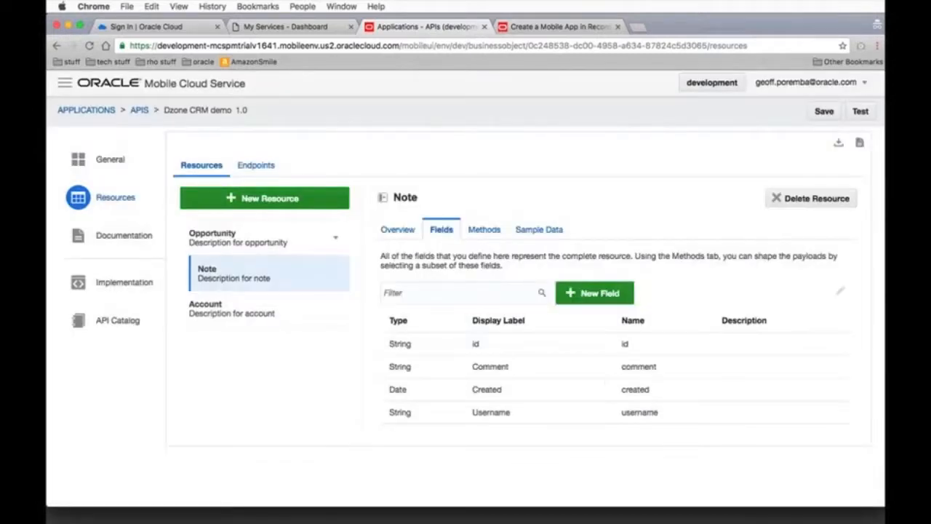
{"action": "left_click", "coordinate": [824, 111]}
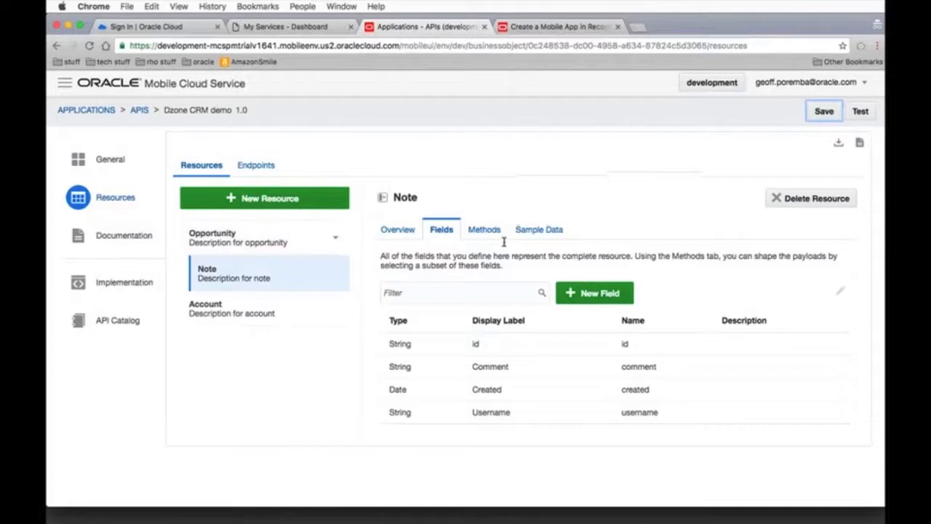
Examine the endpoint paths of the Note resource's methods and the API's implementation options
{"action": "left_click", "coordinate": [485, 231]}
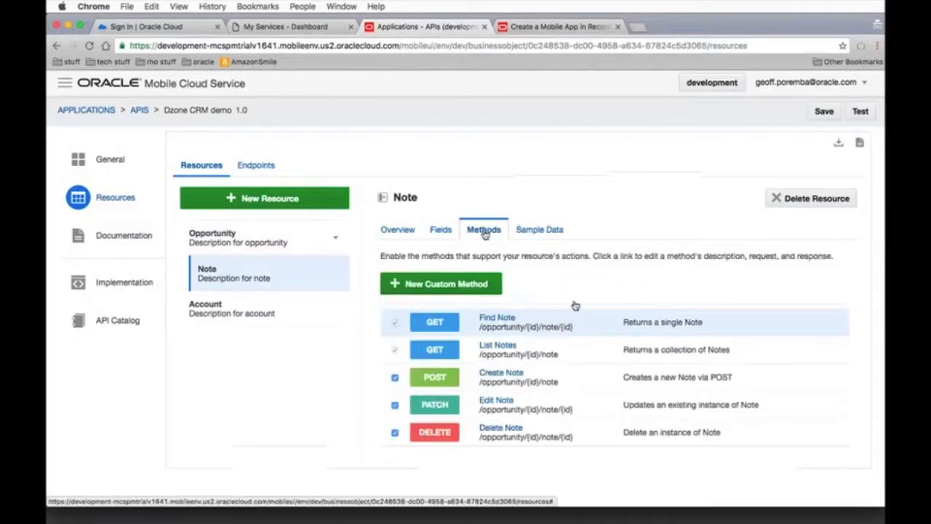
{"action": "left_click_drag", "start_coordinate": [479, 327], "coordinate": [575, 327]}
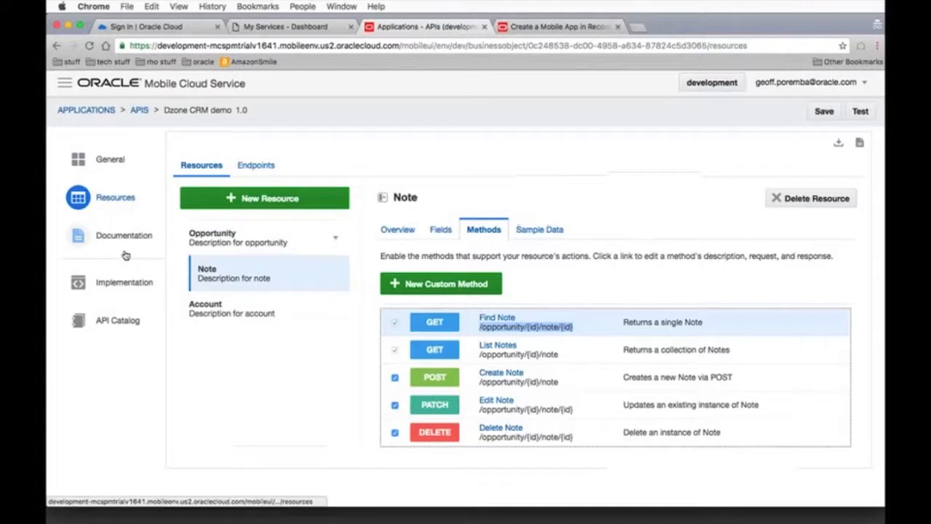
{"action": "left_click", "coordinate": [121, 282]}
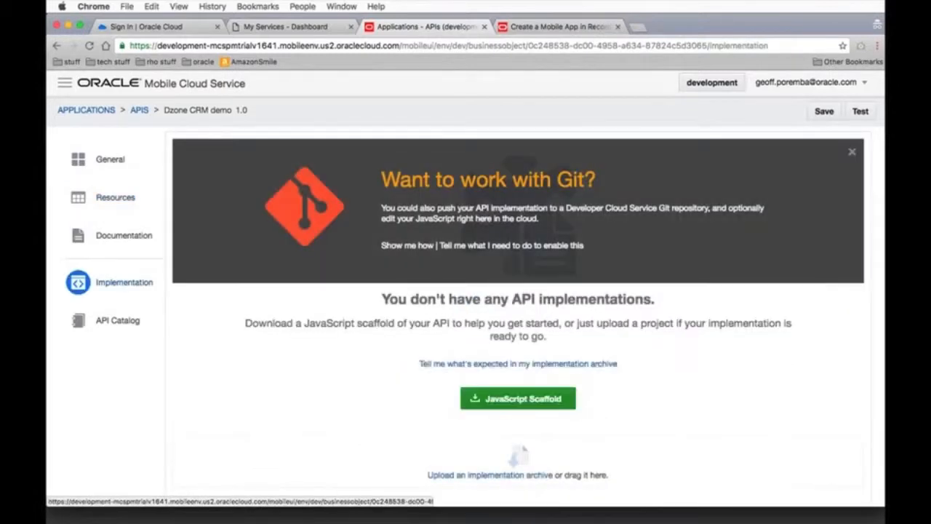
{"action": "scroll", "coordinate": [380, 376], "scroll_direction": "down", "scroll_amount": 1}
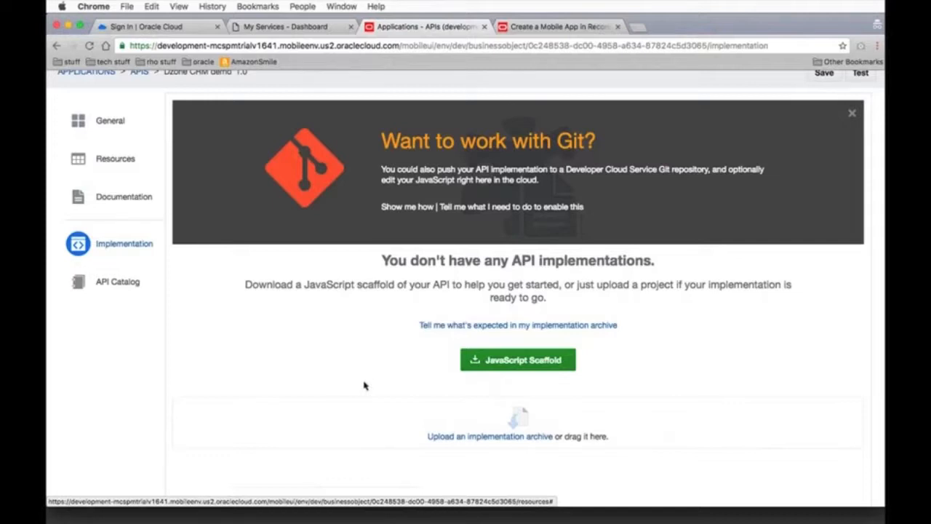
{"action": "scroll", "coordinate": [299, 375], "scroll_direction": "up", "scroll_amount": 2}
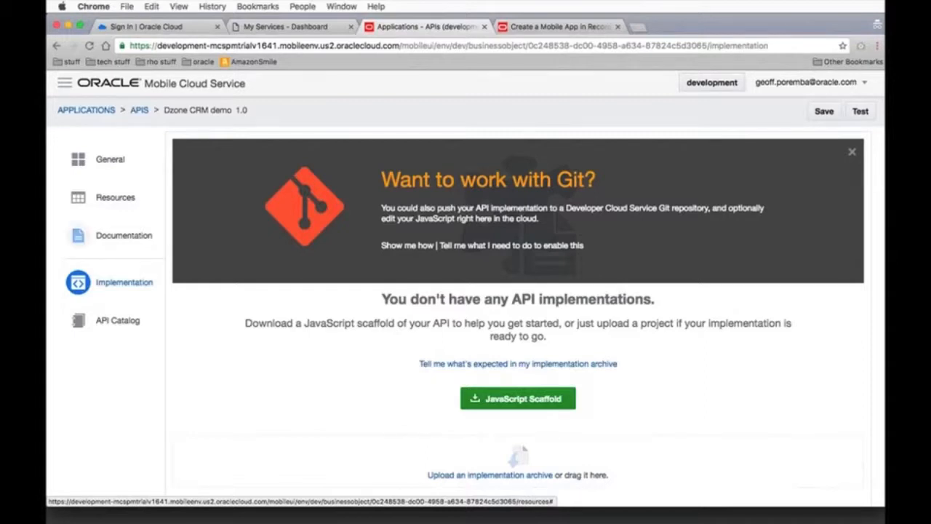
Switch to Mobile Application Accelerator through Mobile Apps and start a new application named "Dzone CRM Demo"
{"action": "left_click", "coordinate": [91, 110]}
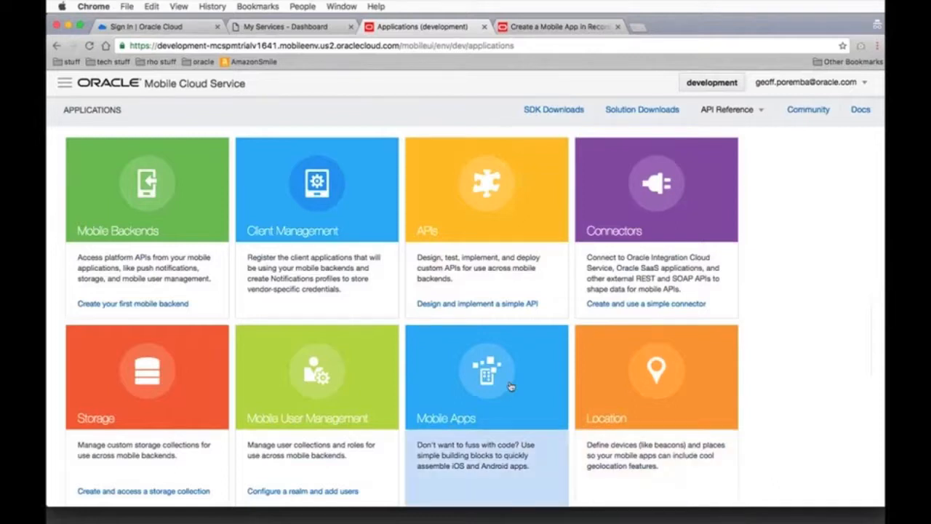
{"action": "left_click", "coordinate": [541, 382]}
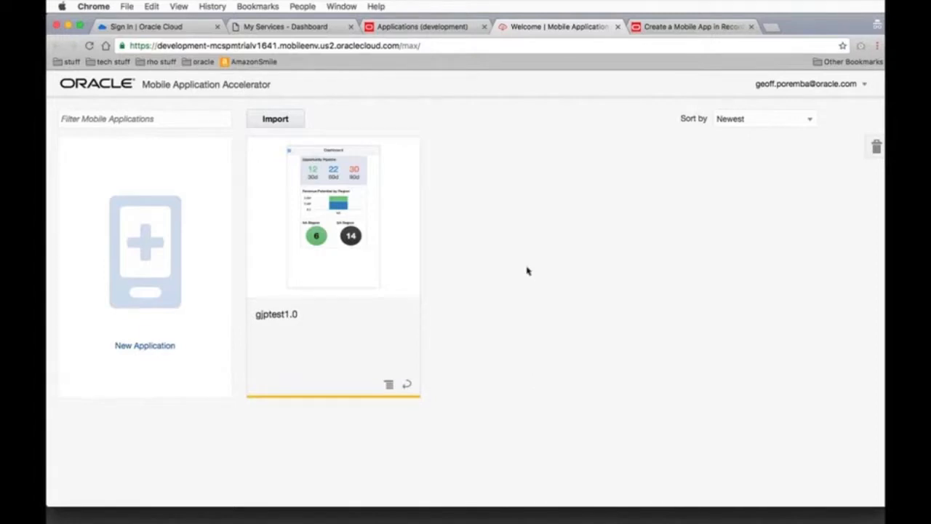
{"action": "left_click", "coordinate": [148, 235]}
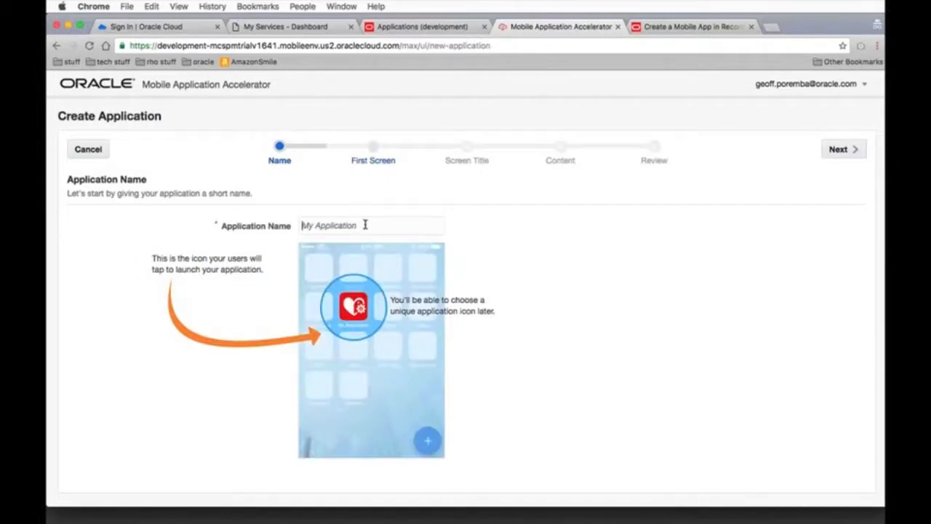
{"action": "type", "text": "Dzone CRM Demo"}
{"action": "left_click", "coordinate": [852, 149]}
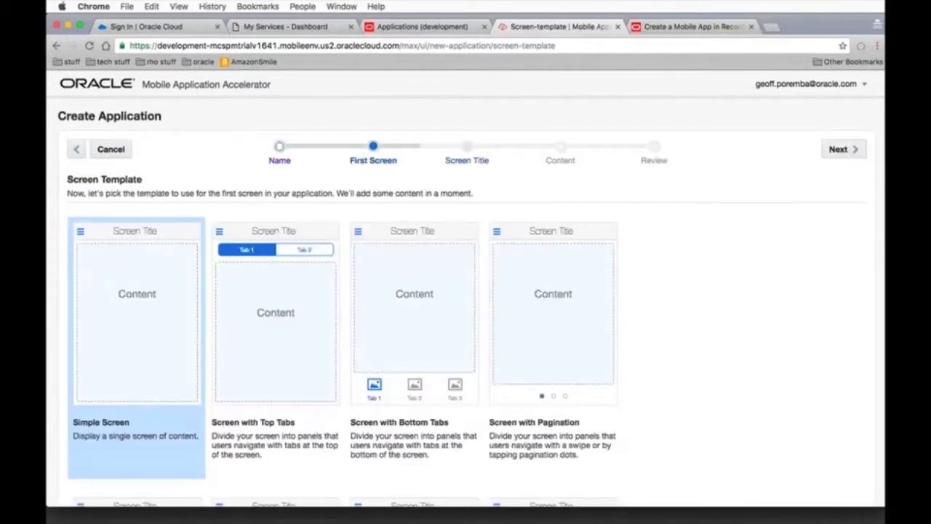
Review the first-screen templates and continue with the Simple Screen template
{"action": "scroll", "coordinate": [741, 281], "scroll_direction": "down", "scroll_amount": 2}
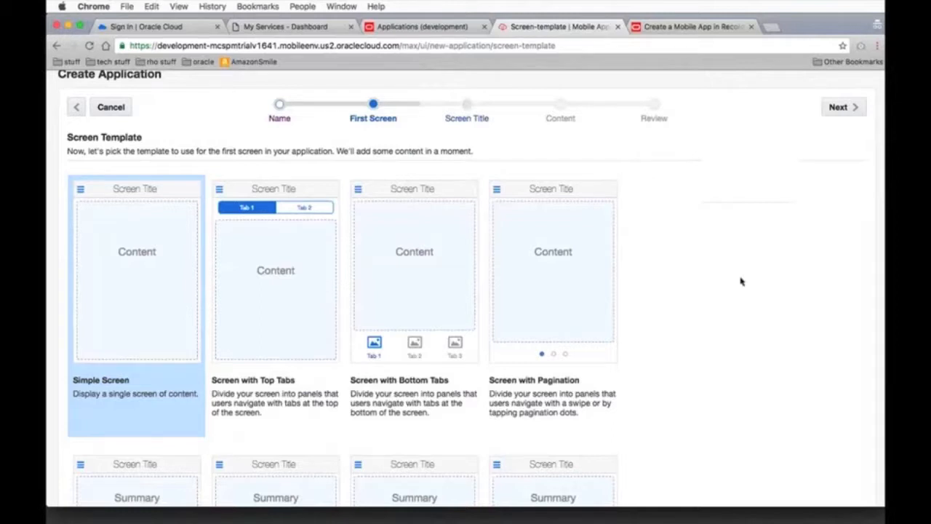
{"action": "scroll", "coordinate": [741, 281], "scroll_direction": "down", "scroll_amount": 1}
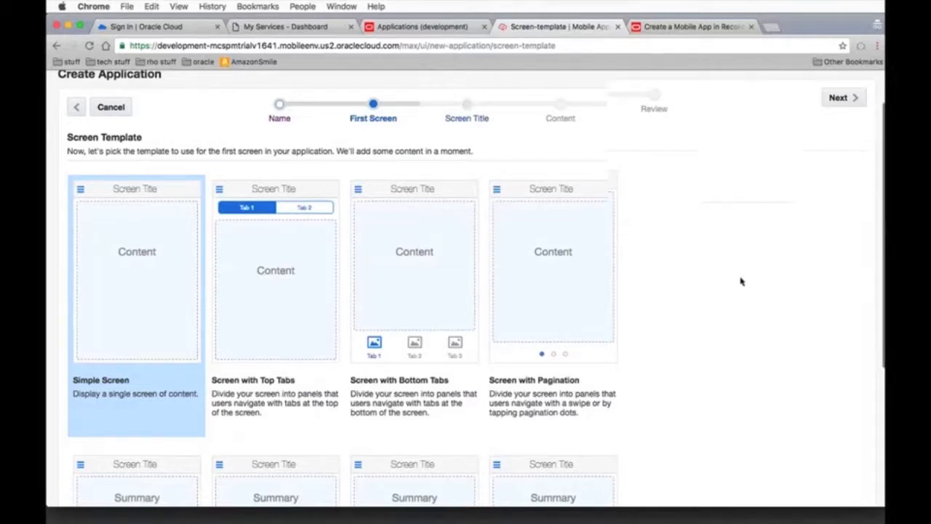
{"action": "scroll", "coordinate": [741, 282], "scroll_direction": "down", "scroll_amount": 5}
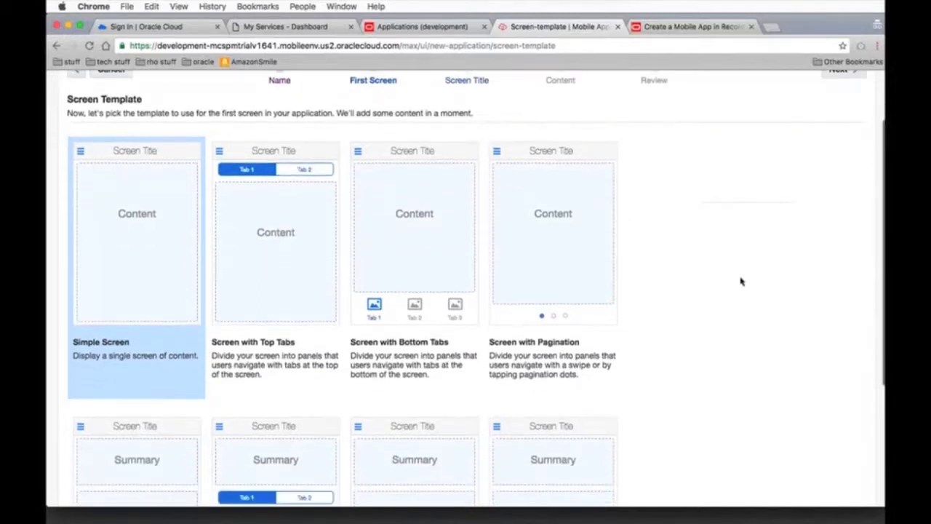
{"action": "scroll", "coordinate": [742, 282], "scroll_direction": "down", "scroll_amount": 10}
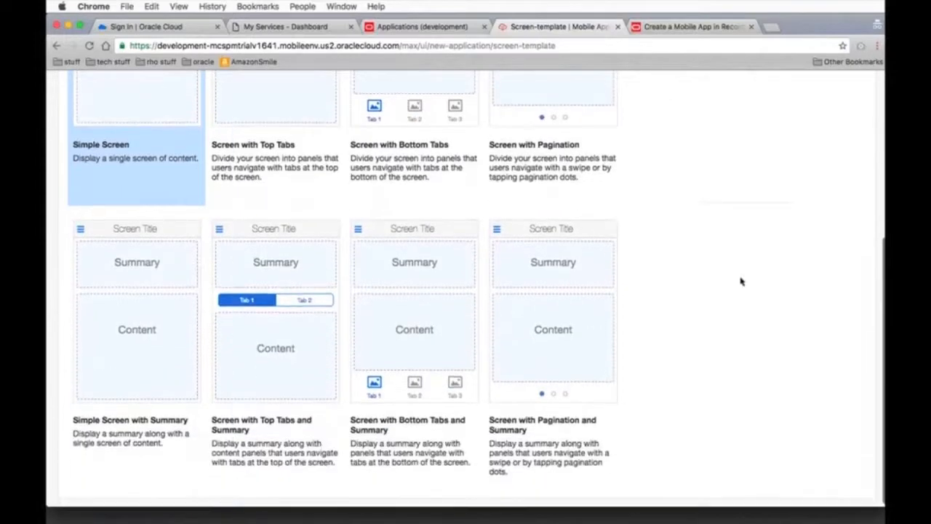
{"action": "scroll", "coordinate": [741, 282], "scroll_direction": "up", "scroll_amount": 4}
{"action": "scroll", "coordinate": [741, 282], "scroll_direction": "up", "scroll_amount": 12}
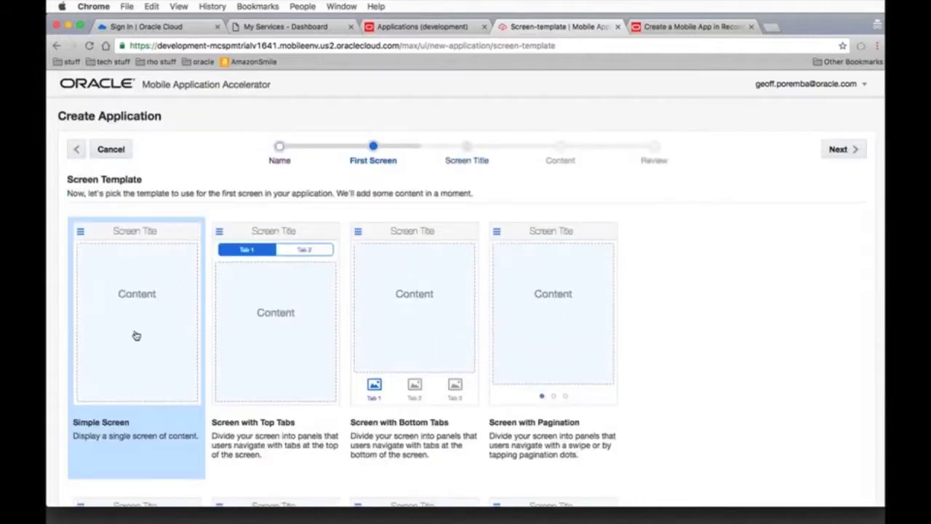
{"action": "left_click", "coordinate": [855, 153]}
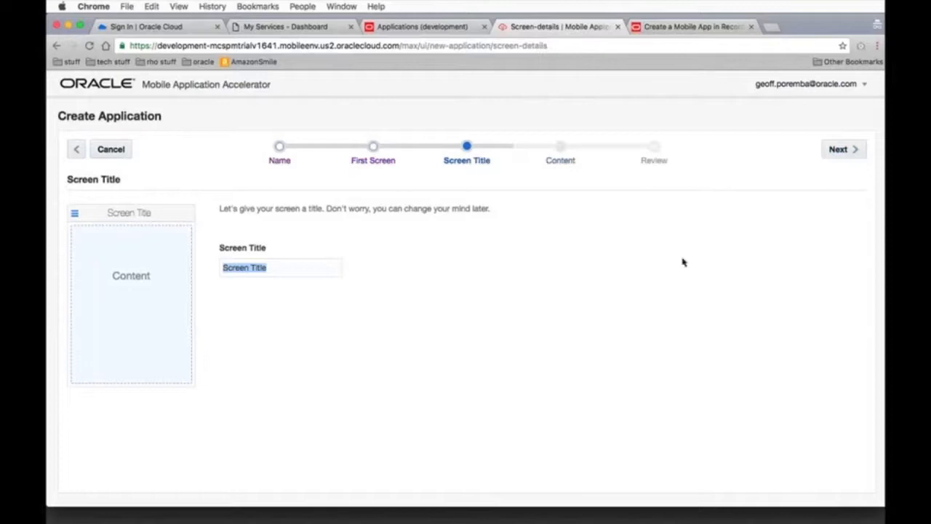
Set the first screen's title to "Dashboard" and proceed to its content
{"action": "type", "text": "D"}
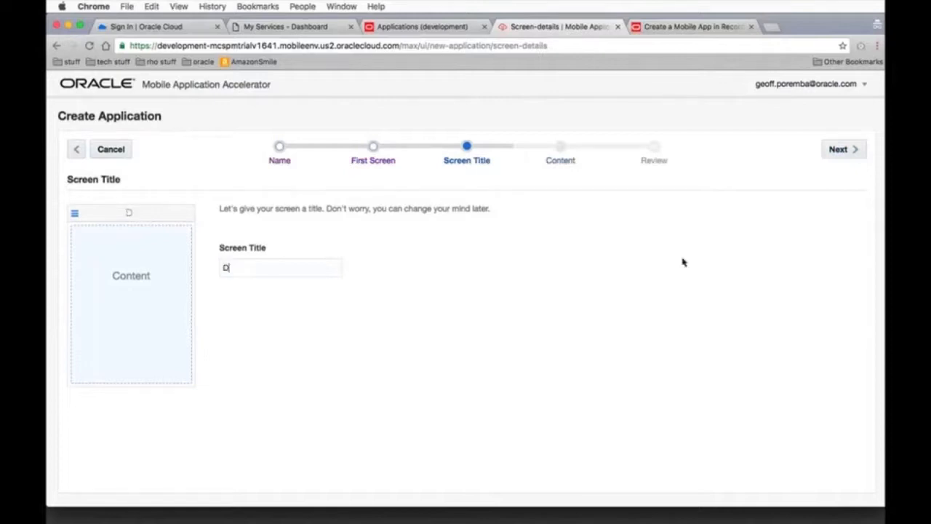
{"action": "type", "text": "ahhboard"}
{"action": "left_click", "coordinate": [853, 158]}
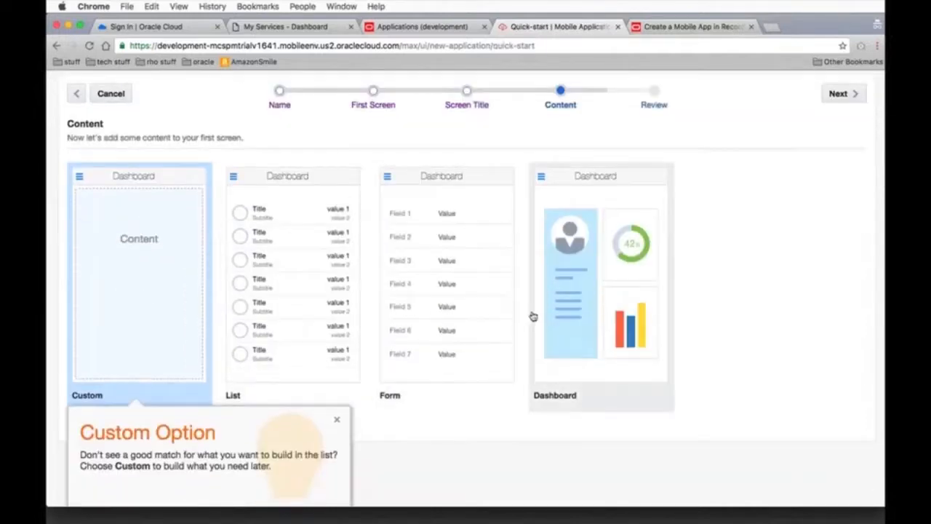
Choose the Dashboard content layout for the first screen and create the application
{"action": "left_click", "coordinate": [578, 316]}
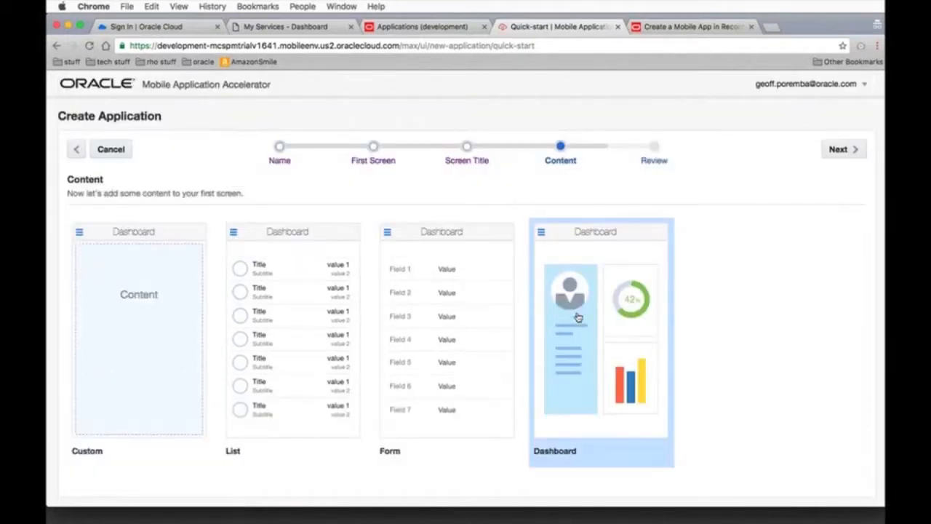
{"action": "left_click", "coordinate": [841, 154]}
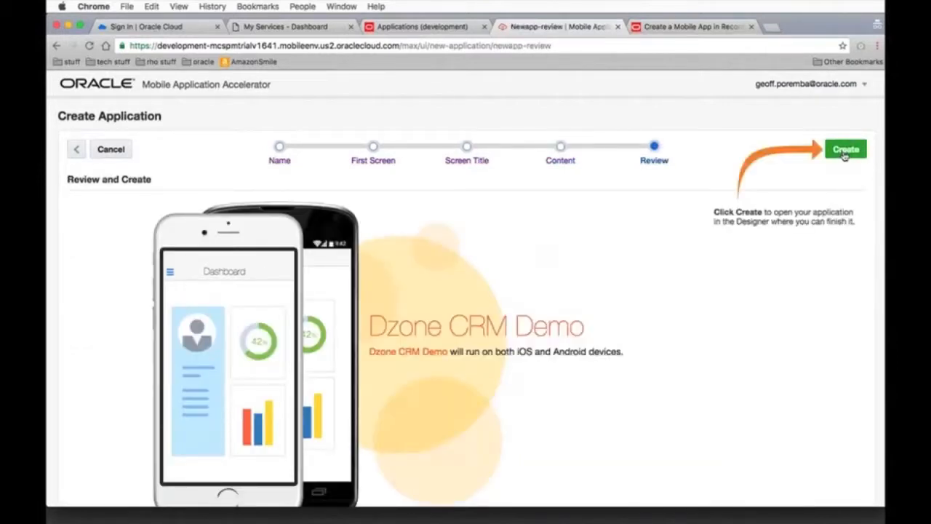
{"action": "left_click", "coordinate": [844, 151]}
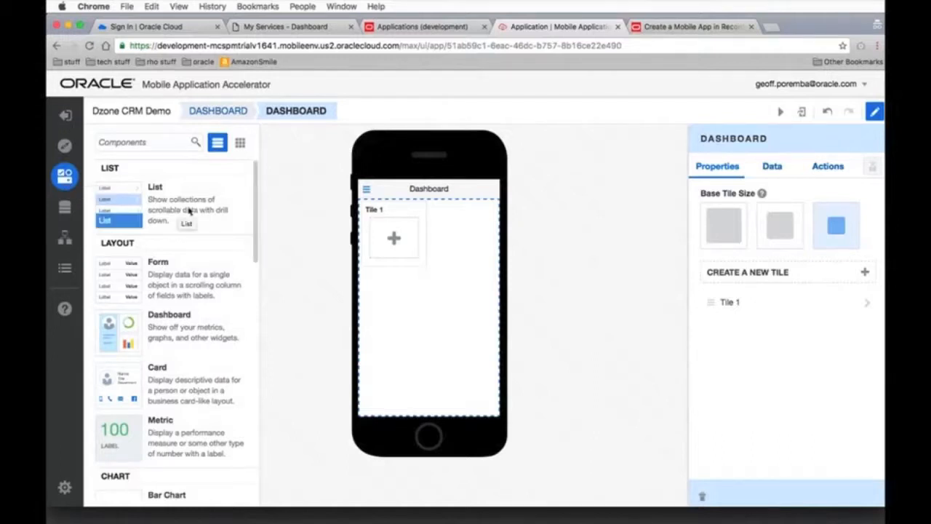
Review the available list, layout, chart, gauge and media components in the component catalogue
{"action": "scroll", "coordinate": [202, 214], "scroll_direction": "down", "scroll_amount": 2}
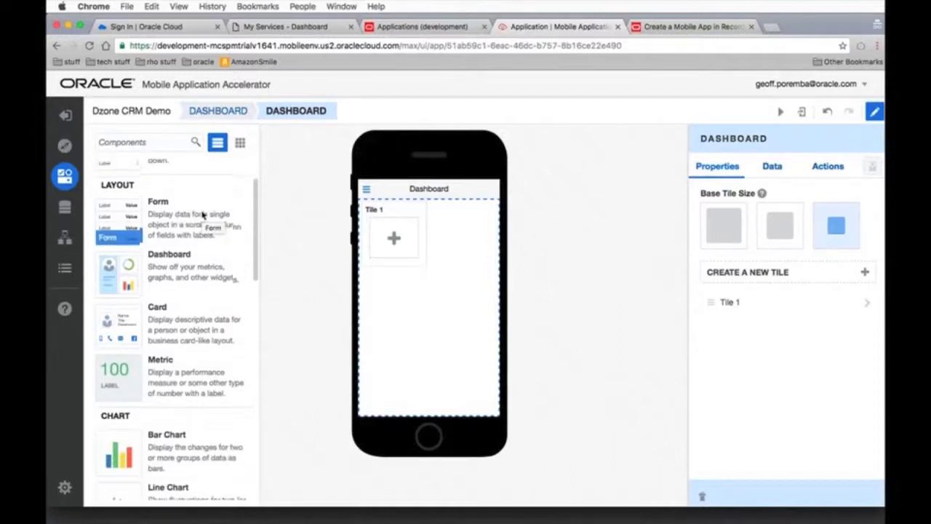
{"action": "scroll", "coordinate": [202, 213], "scroll_direction": "up", "scroll_amount": 2}
{"action": "scroll", "coordinate": [203, 215], "scroll_direction": "down", "scroll_amount": 8}
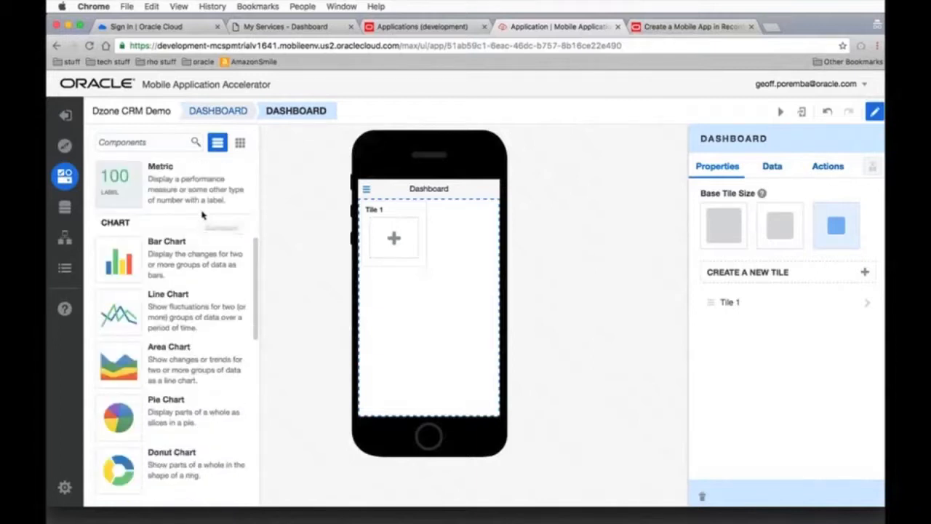
{"action": "scroll", "coordinate": [202, 214], "scroll_direction": "down", "scroll_amount": 5}
{"action": "scroll", "coordinate": [203, 213], "scroll_direction": "down", "scroll_amount": 9}
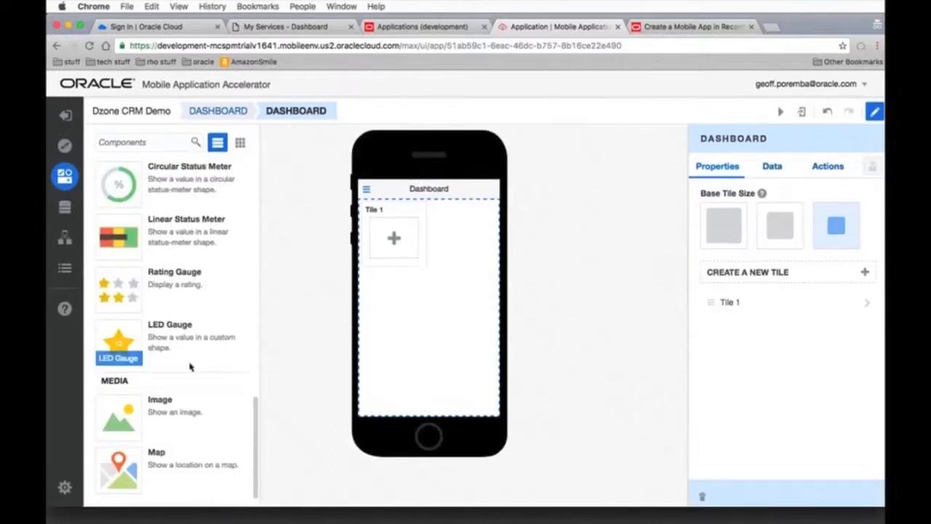
{"action": "scroll", "coordinate": [190, 366], "scroll_direction": "up", "scroll_amount": 14}
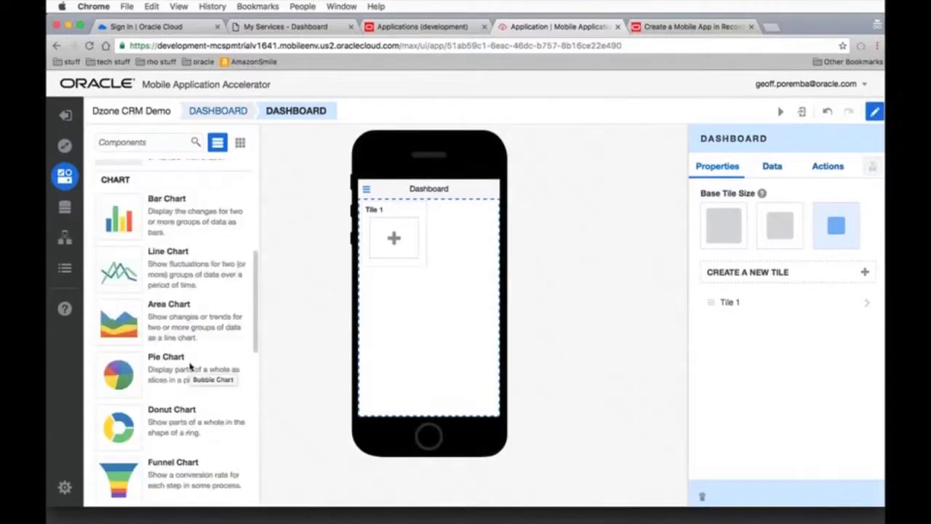
{"action": "scroll", "coordinate": [193, 371], "scroll_direction": "down", "scroll_amount": 14}
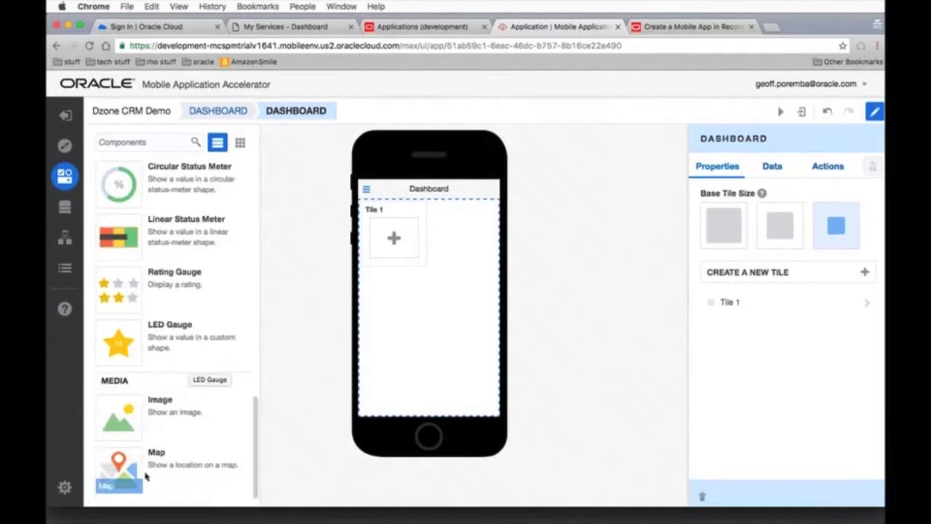
{"action": "scroll", "coordinate": [209, 318], "scroll_direction": "up", "scroll_amount": 14}
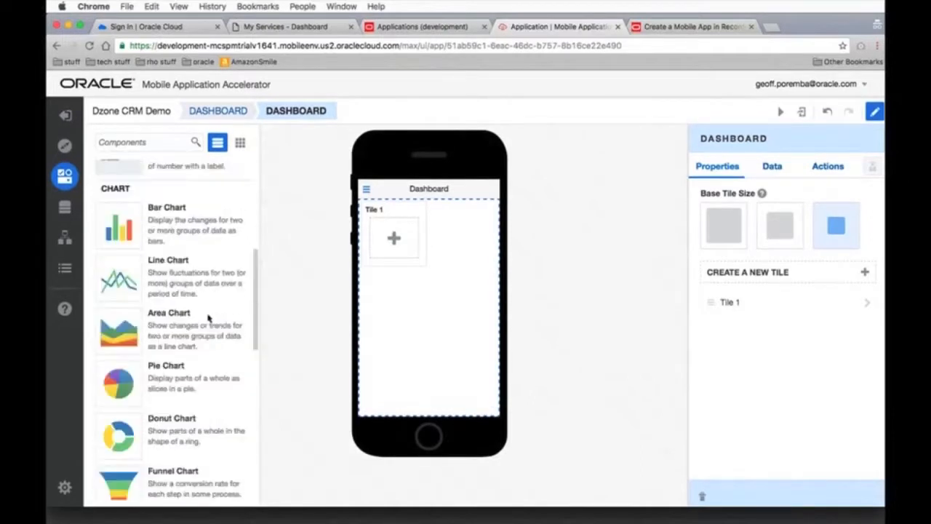
{"action": "scroll", "coordinate": [209, 318], "scroll_direction": "up", "scroll_amount": 9}
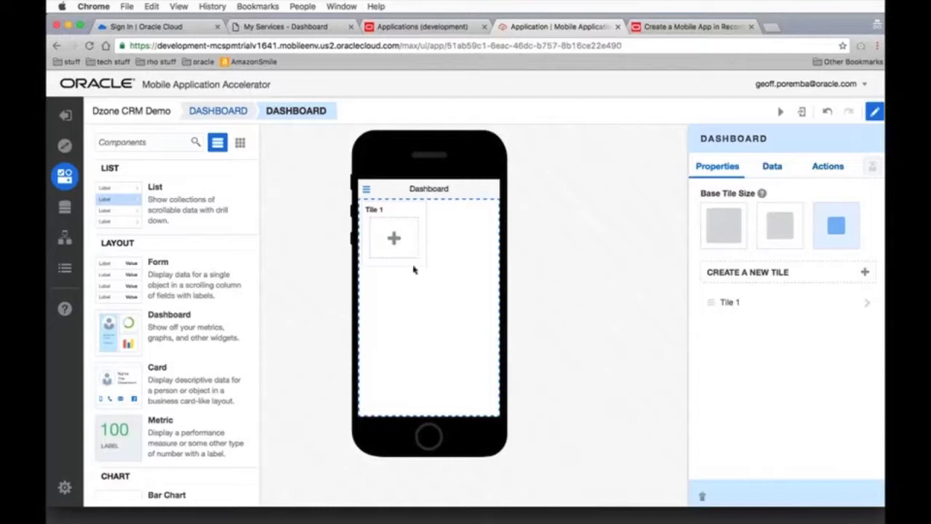
Set Tile 1's dimensions to 2x1 and give it a content layout of three side-by-side columns
{"action": "left_click", "coordinate": [421, 218]}
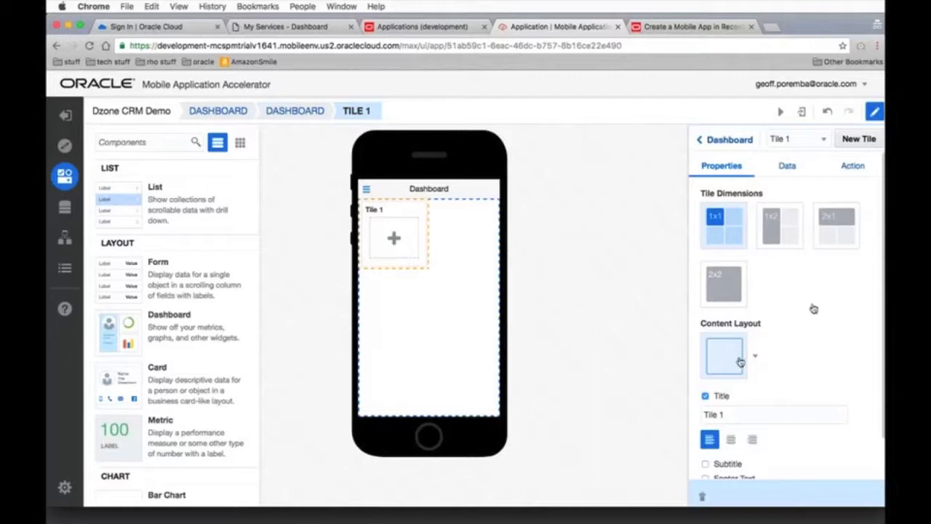
{"action": "left_click", "coordinate": [840, 224]}
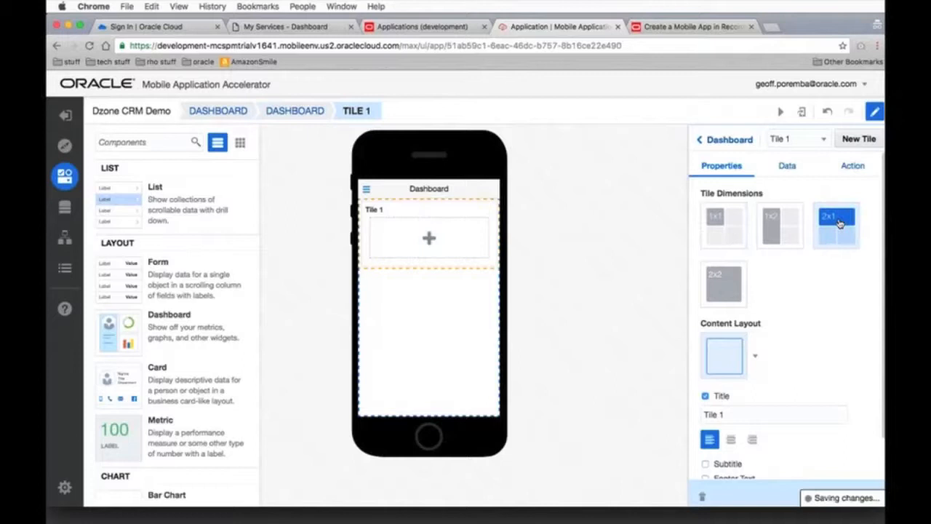
{"action": "left_click", "coordinate": [754, 356]}
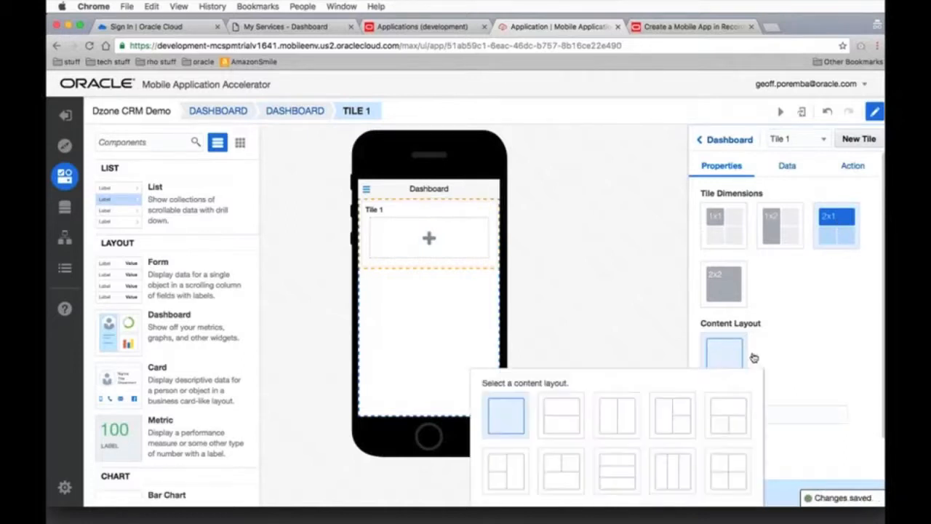
{"action": "left_click", "coordinate": [665, 489]}
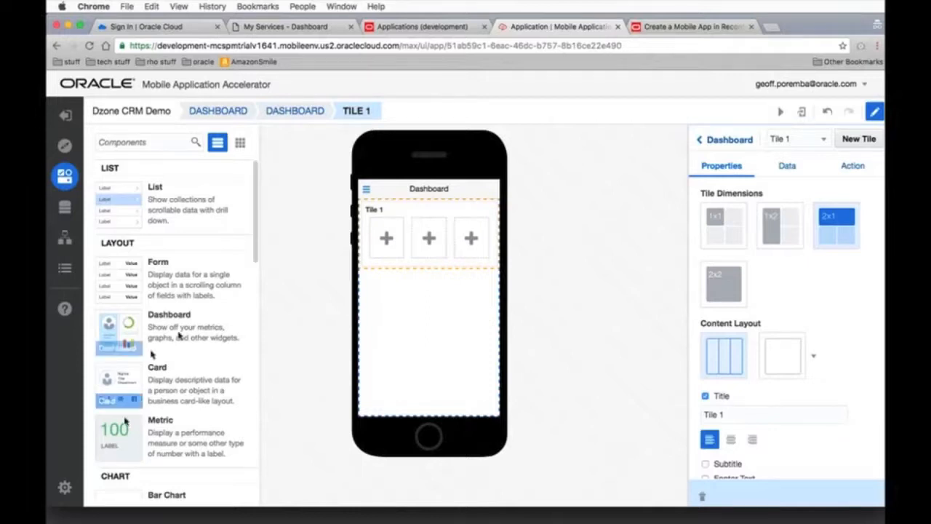
Place a Metric component in each of the three columns of Tile 1
{"action": "left_click_drag", "start_coordinate": [122, 435], "coordinate": [376, 234]}
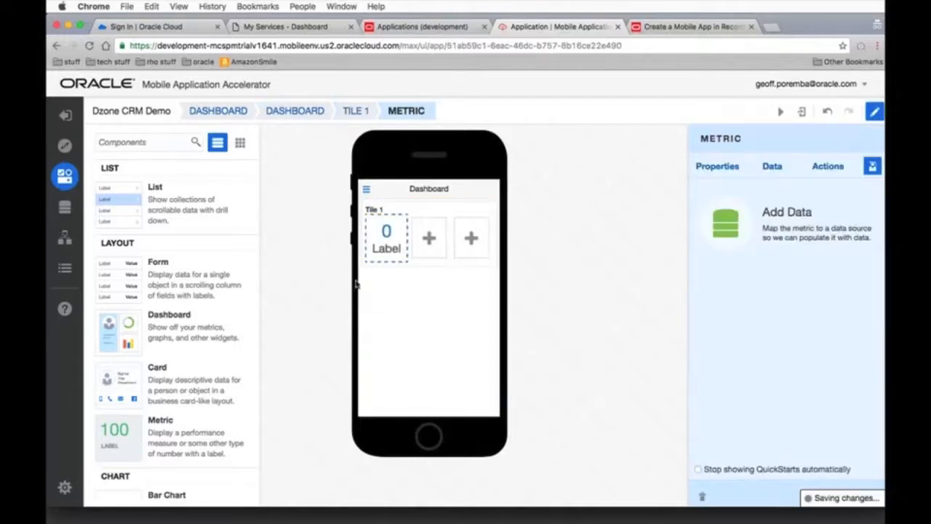
{"action": "left_click_drag", "start_coordinate": [119, 437], "coordinate": [432, 241]}
{"action": "left_click_drag", "start_coordinate": [119, 437], "coordinate": [459, 248]}
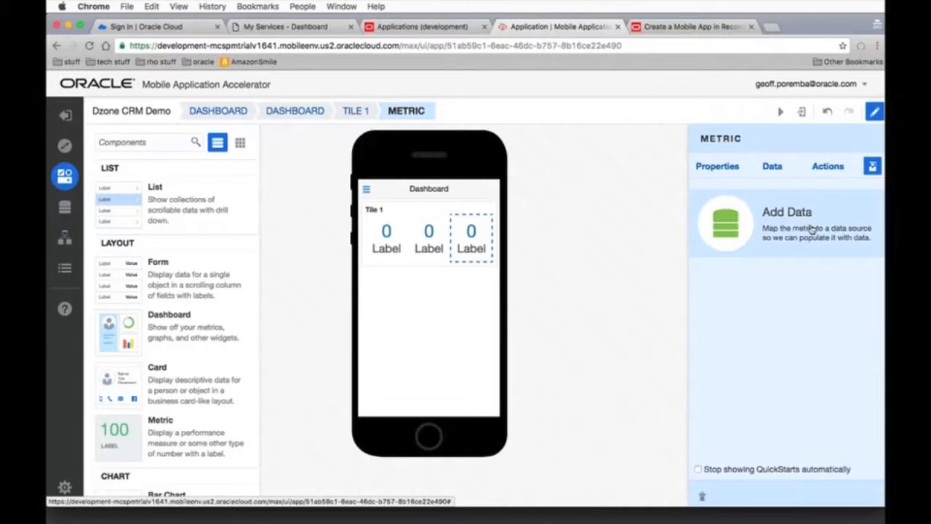
Start adding data to the third metric, using the CRMExpress v1.1 service and its Statistics business object as the source
{"action": "left_click", "coordinate": [873, 168]}
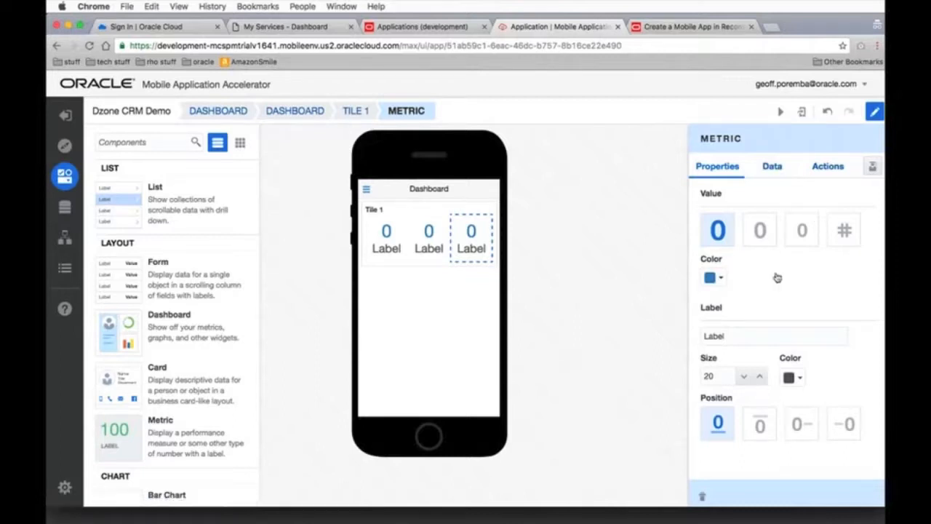
{"action": "left_click", "coordinate": [873, 168]}
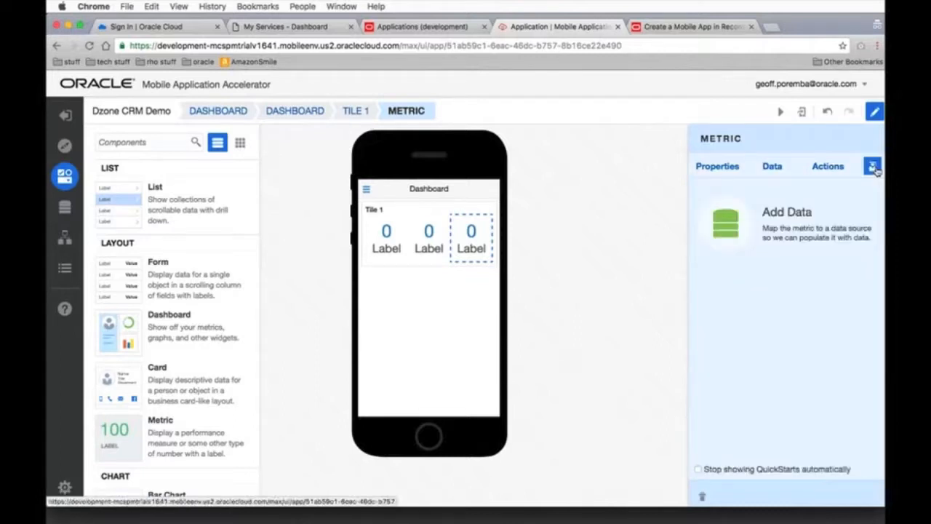
{"action": "left_click", "coordinate": [726, 222]}
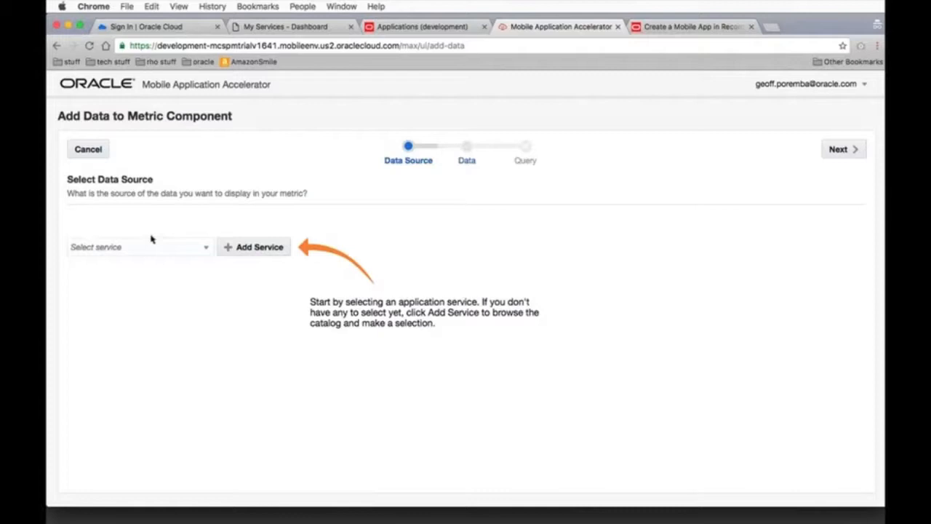
{"action": "left_click", "coordinate": [203, 249]}
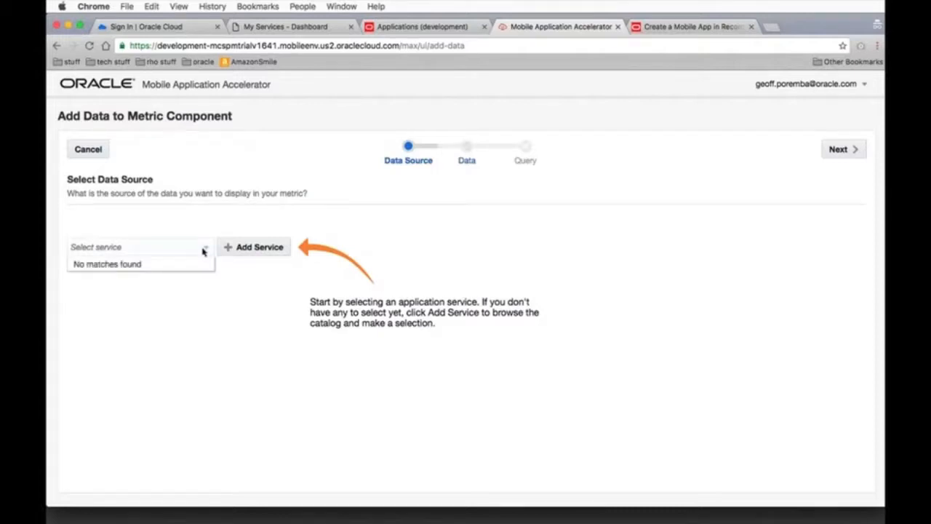
{"action": "left_click", "coordinate": [256, 248]}
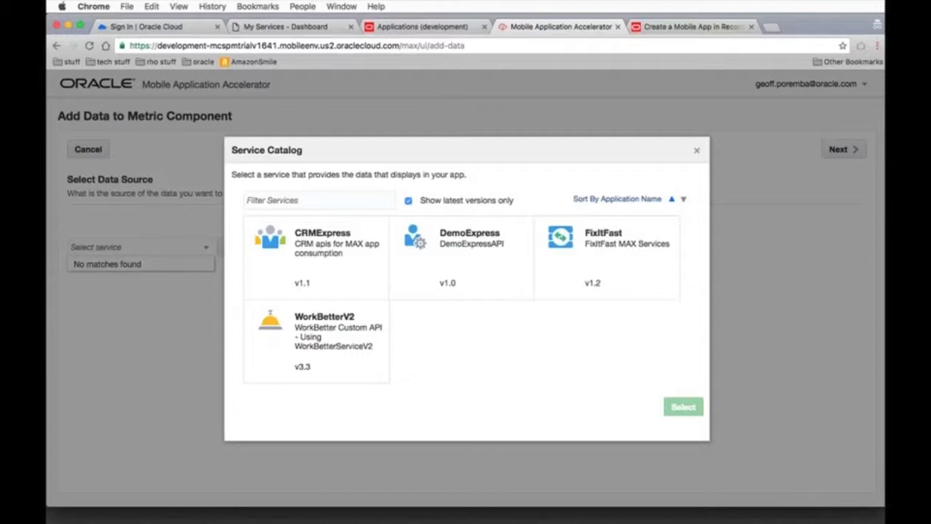
{"action": "left_click", "coordinate": [341, 259]}
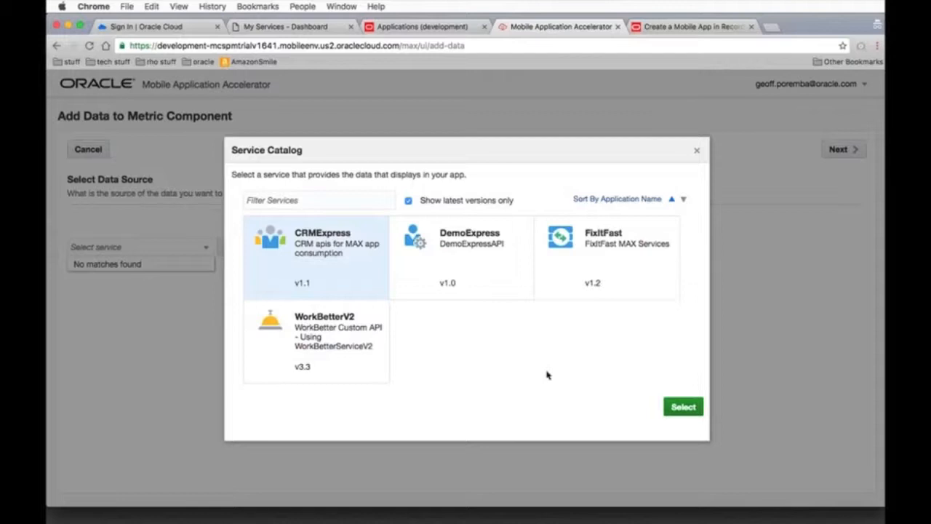
{"action": "left_click", "coordinate": [684, 407]}
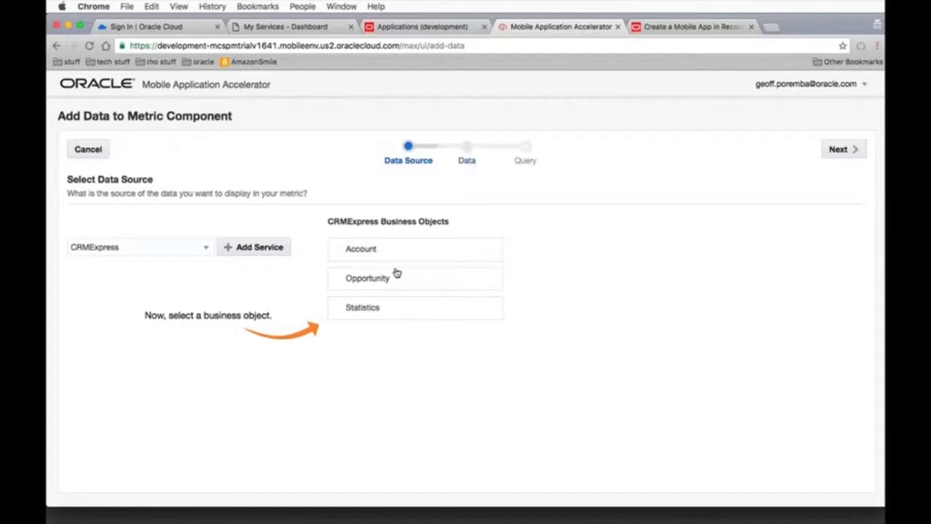
{"action": "left_click", "coordinate": [392, 313]}
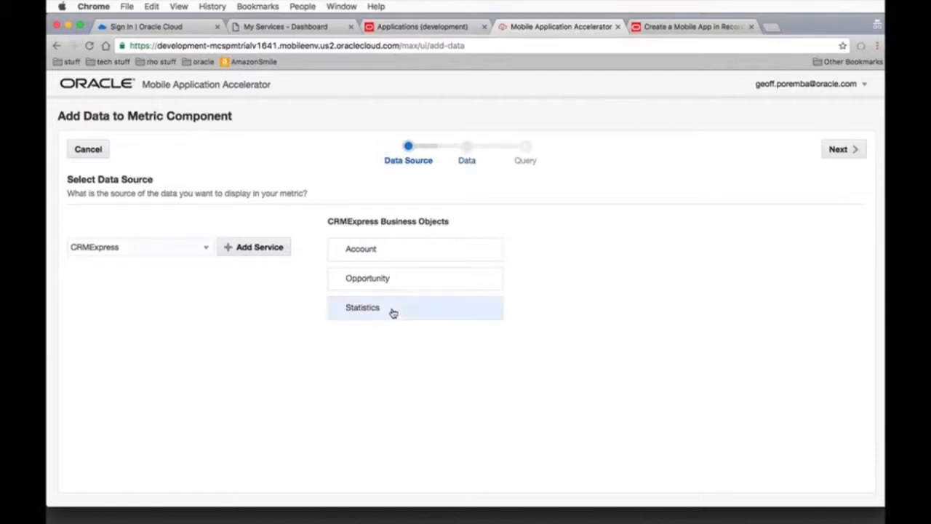
{"action": "left_click", "coordinate": [844, 149]}
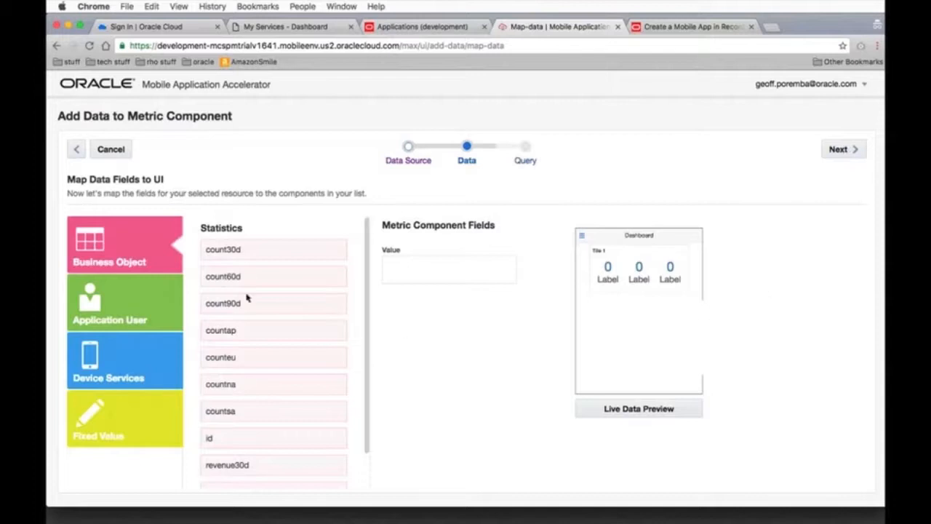
Map the count90d field to the metric's value, preview it with live data and finish the data mapping
{"action": "left_click_drag", "start_coordinate": [242, 305], "coordinate": [438, 273]}
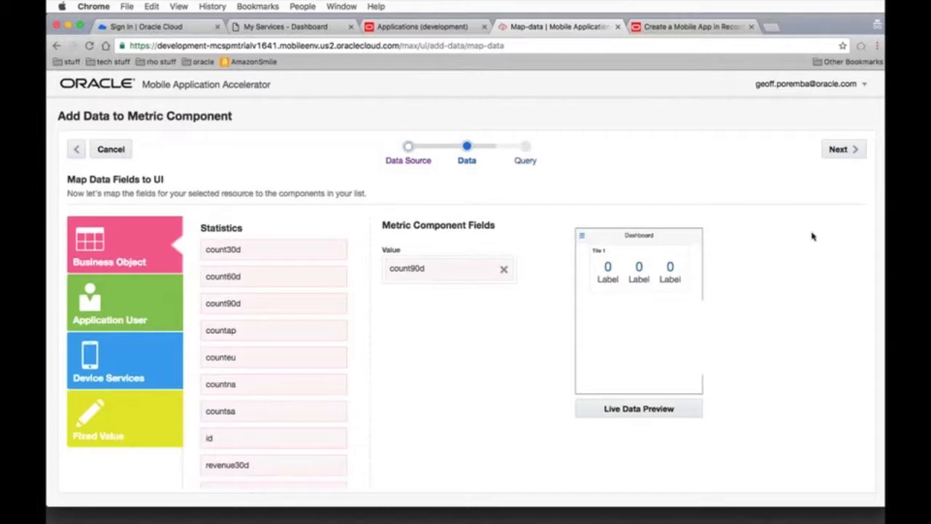
{"action": "left_click", "coordinate": [652, 409]}
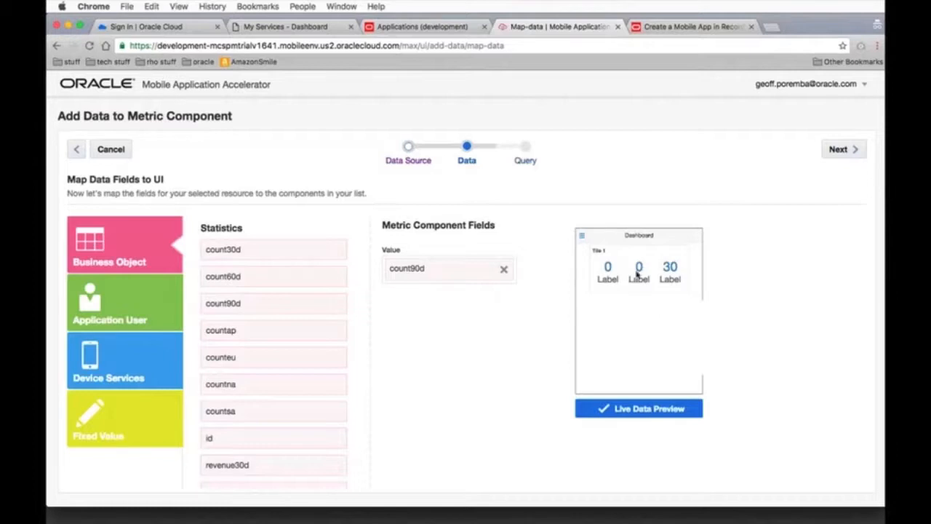
{"action": "left_click", "coordinate": [848, 149]}
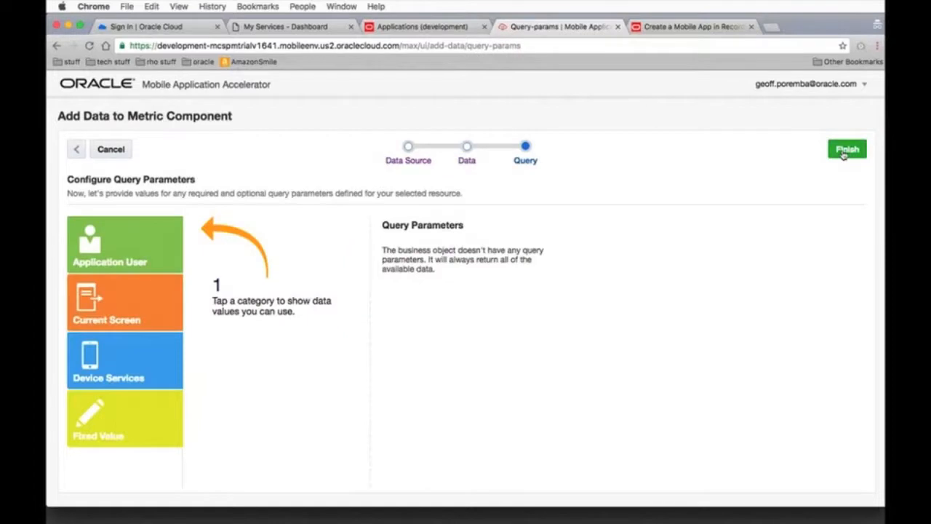
{"action": "left_click", "coordinate": [844, 153]}
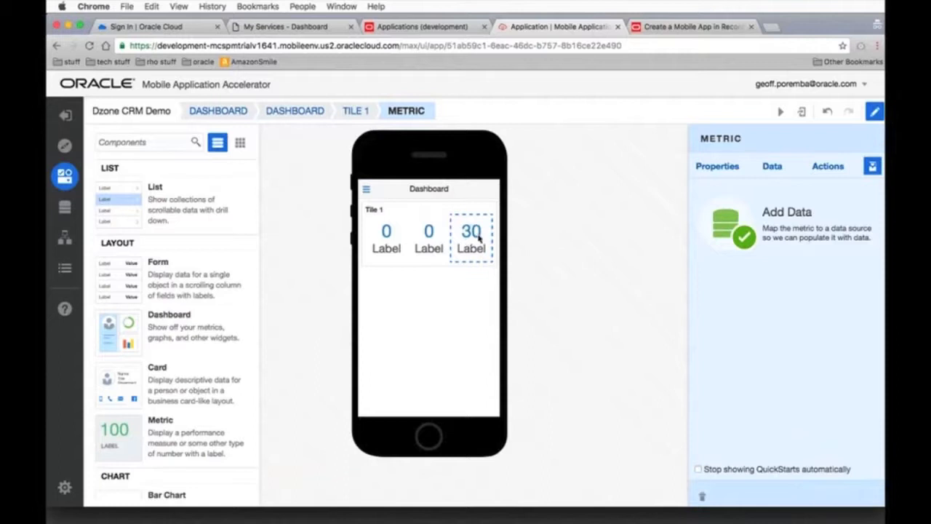
Set the first metric's value color to Green and its label to "30d"
{"action": "left_click", "coordinate": [386, 233]}
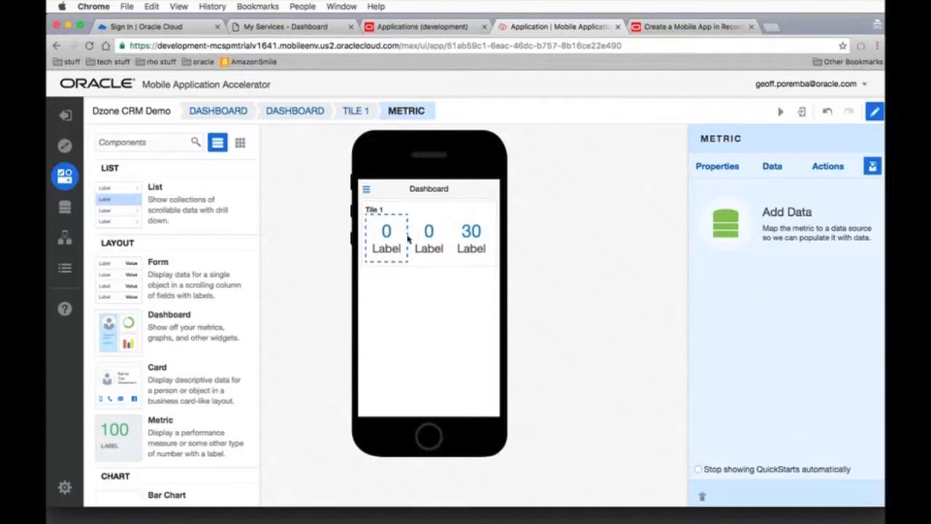
{"action": "left_click", "coordinate": [721, 171]}
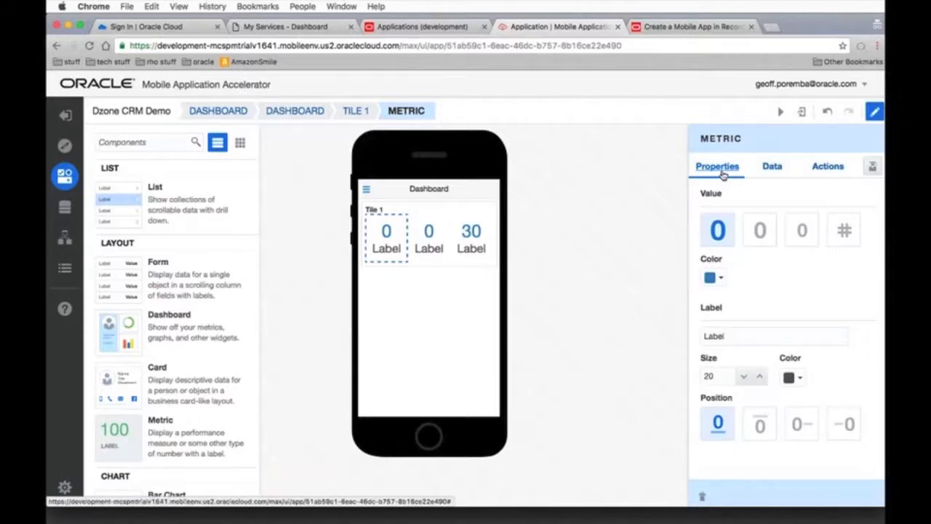
{"action": "left_click", "coordinate": [724, 276]}
{"action": "left_click", "coordinate": [577, 304]}
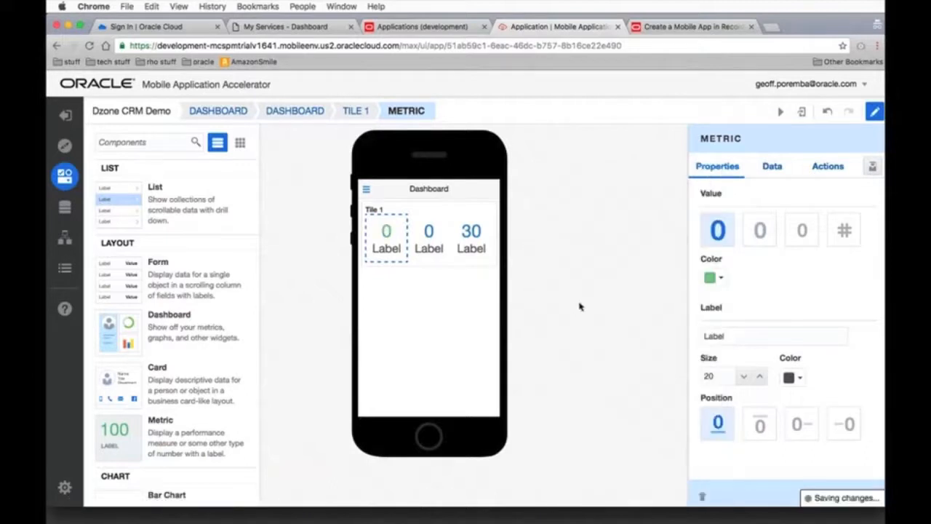
{"action": "double_click", "coordinate": [700, 336]}
{"action": "type", "text": "30"}
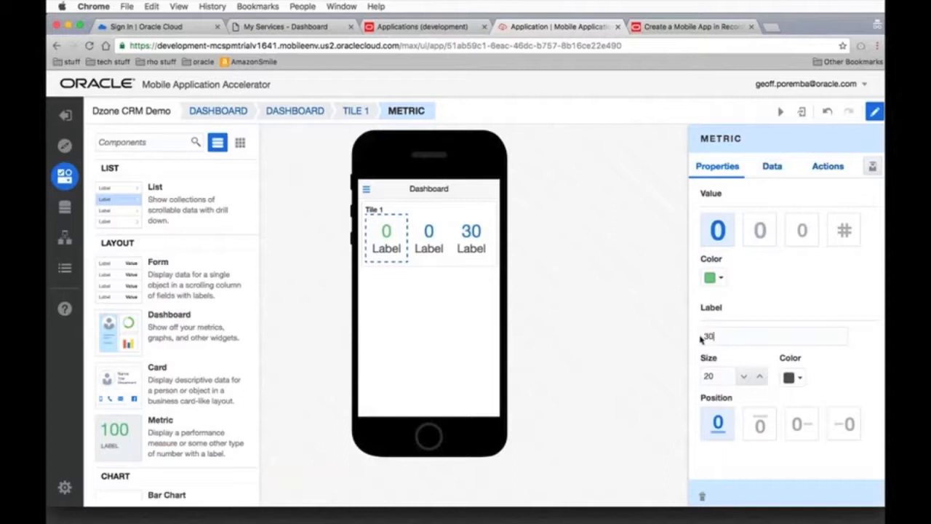
{"action": "type", "text": "d"}
Set the middle metric's value color to Yellow and its label to "60d"
{"action": "left_click", "coordinate": [435, 249]}
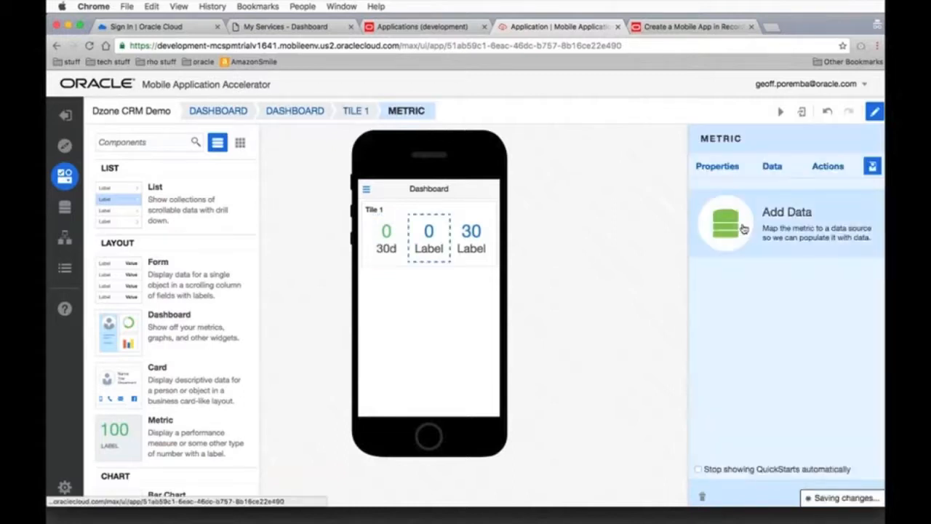
{"action": "left_click", "coordinate": [723, 168]}
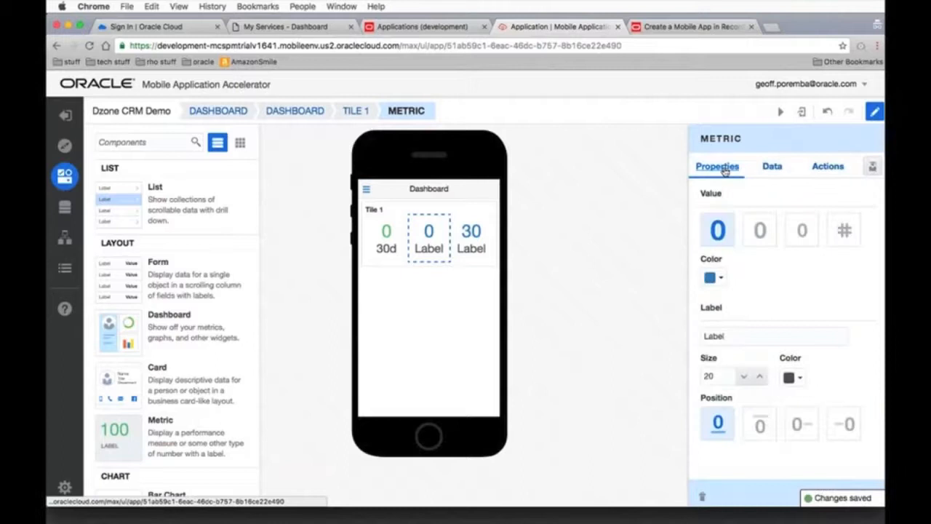
{"action": "left_click", "coordinate": [718, 277]}
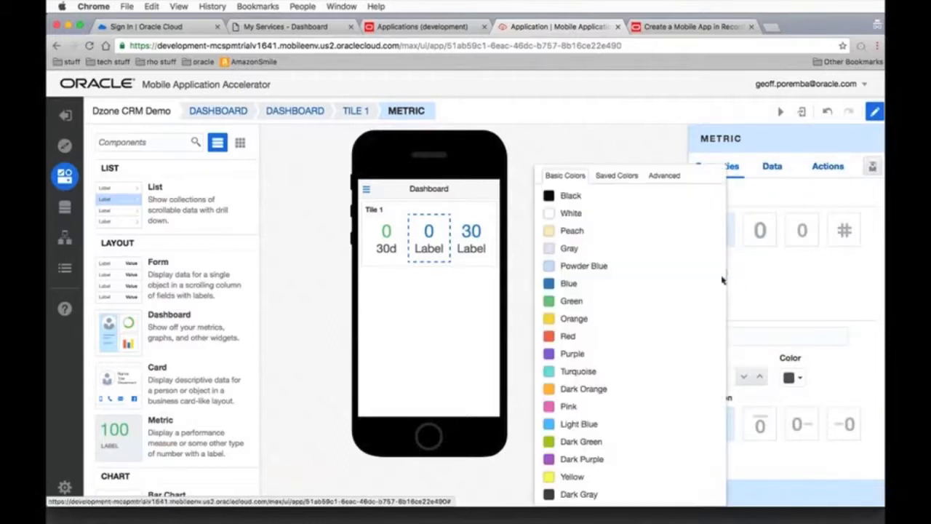
{"action": "left_click", "coordinate": [571, 477]}
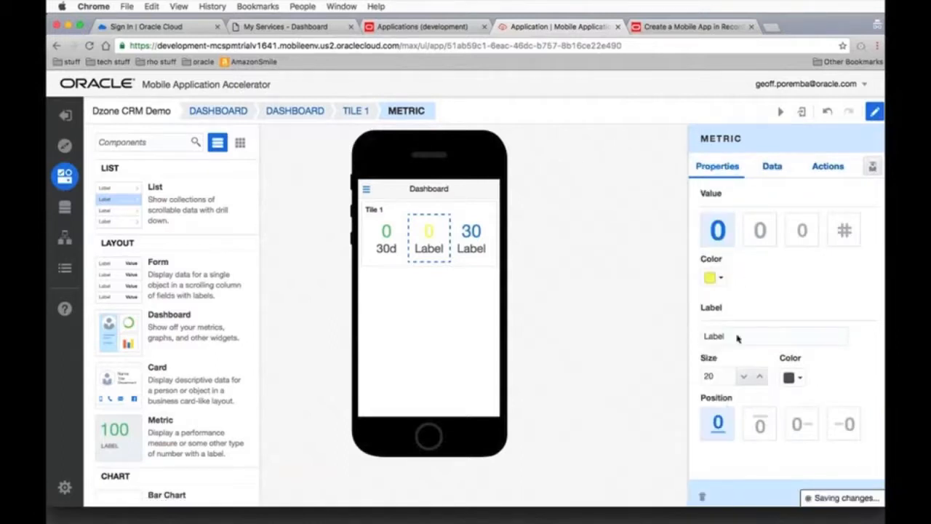
{"action": "left_click", "coordinate": [699, 335]}
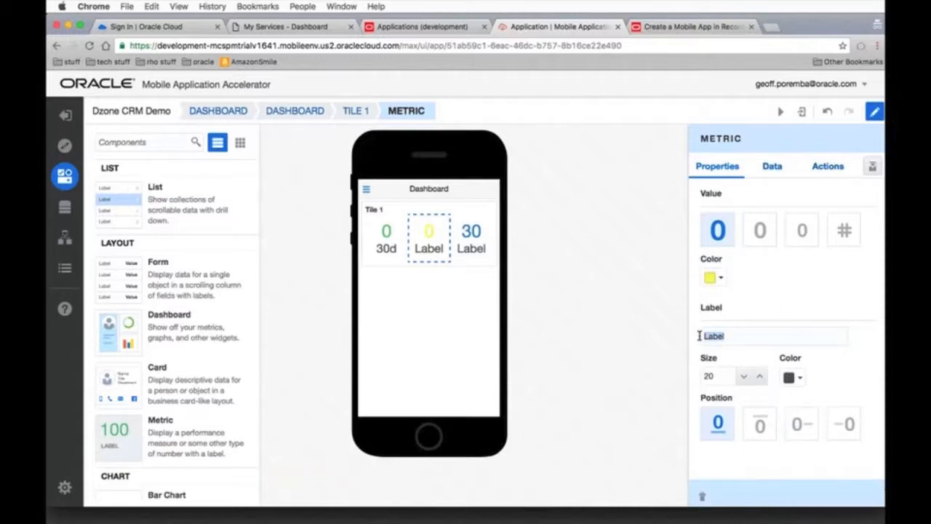
{"action": "type", "text": "60d"}
Set the third metric's value color to Red and its label to "90d"
{"action": "left_click", "coordinate": [481, 245]}
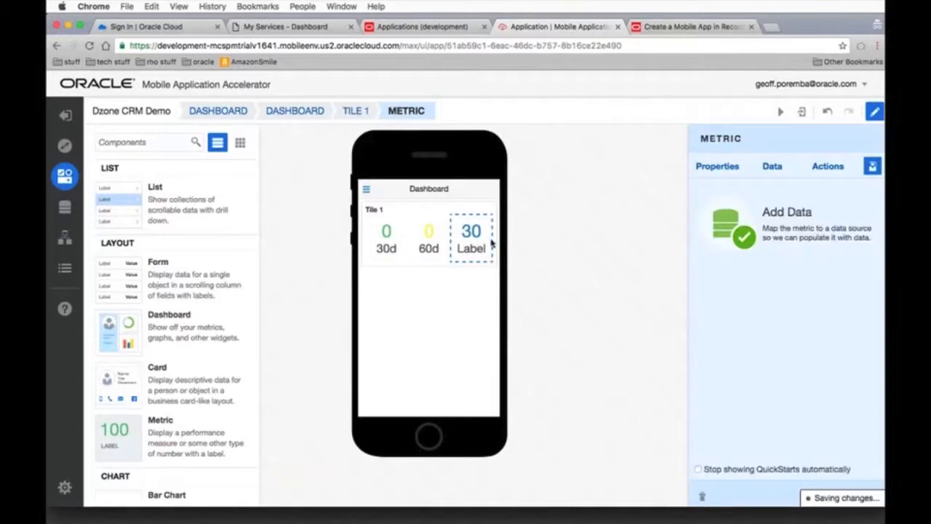
{"action": "left_click", "coordinate": [717, 172]}
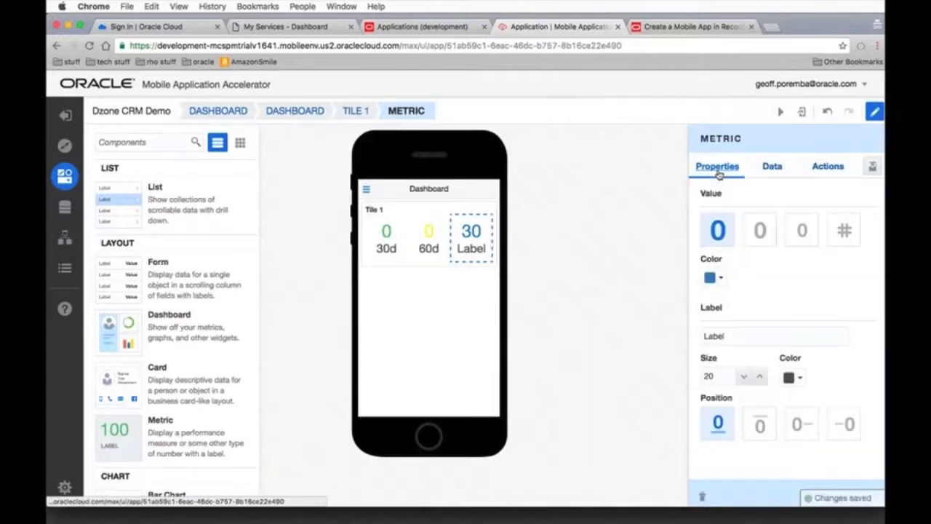
{"action": "left_click", "coordinate": [713, 277]}
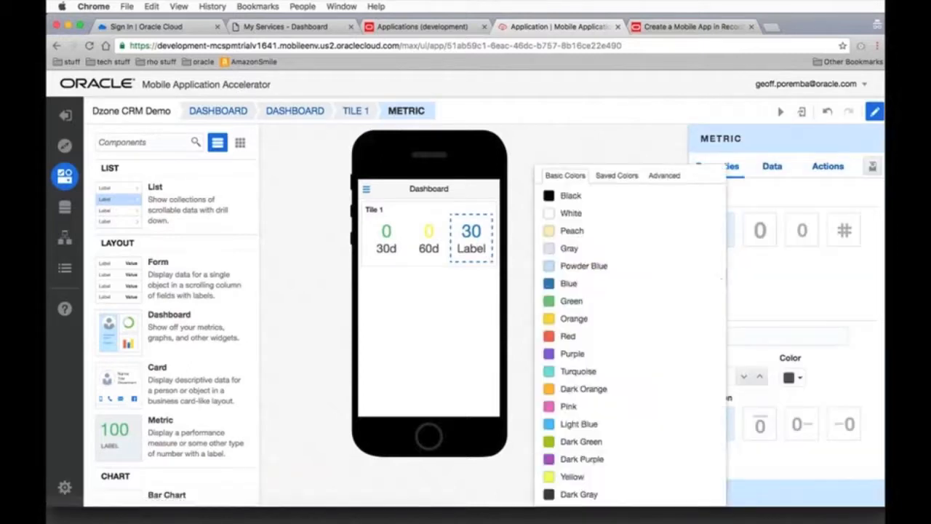
{"action": "left_click", "coordinate": [571, 336]}
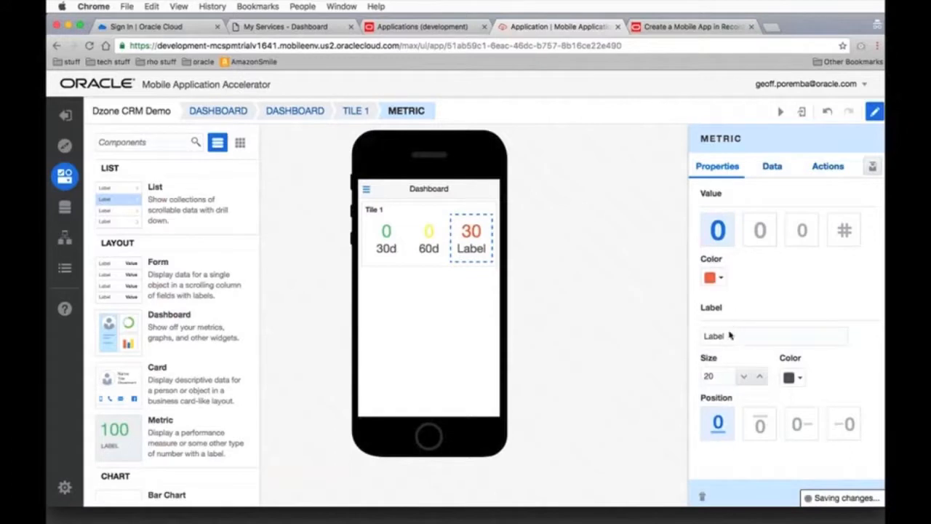
{"action": "double_click", "coordinate": [691, 337]}
{"action": "type", "text": "90"}
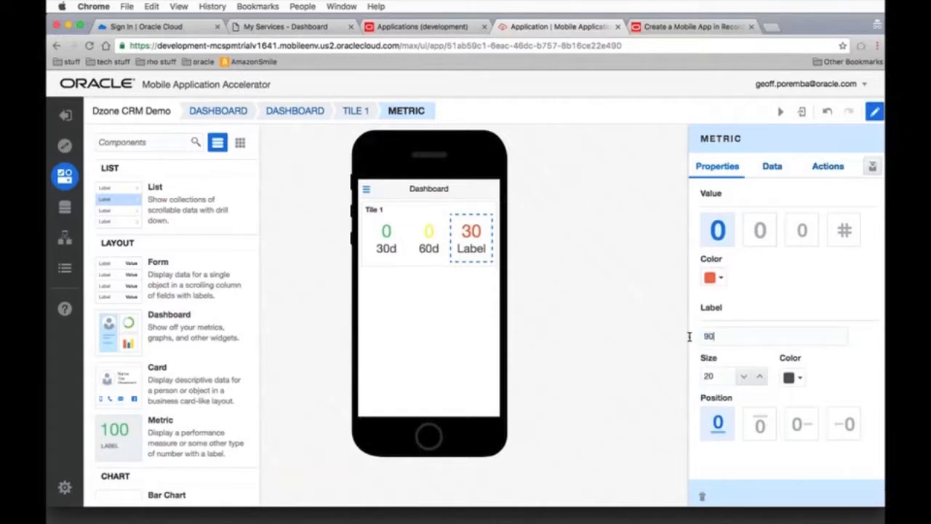
{"action": "type", "text": "d"}
Map the 30d metric's value to the count30d field of the Statistics business object and finish the mapping
{"action": "left_click", "coordinate": [387, 241]}
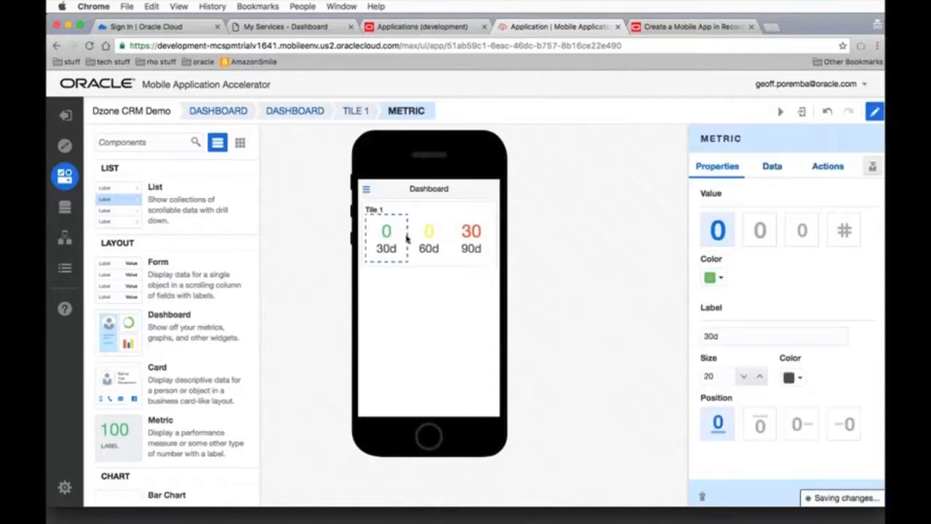
{"action": "left_click", "coordinate": [775, 169]}
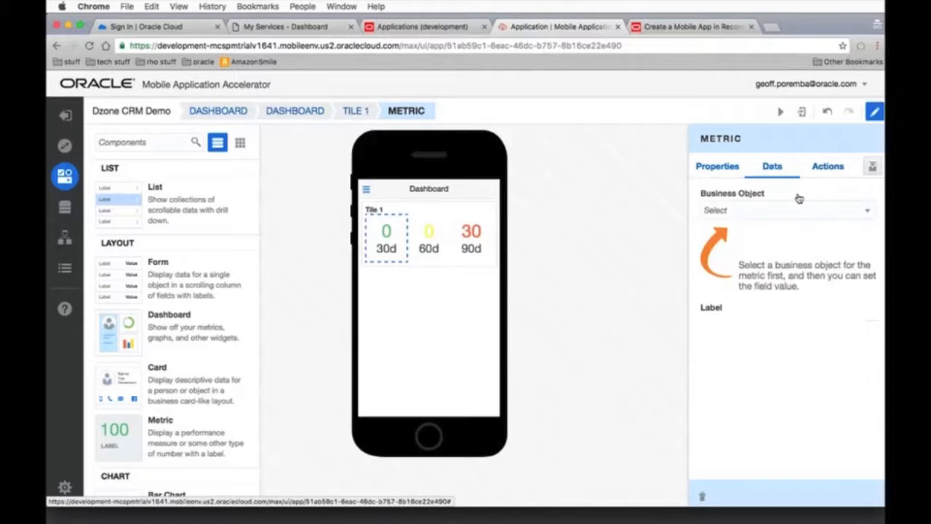
{"action": "left_click", "coordinate": [775, 211]}
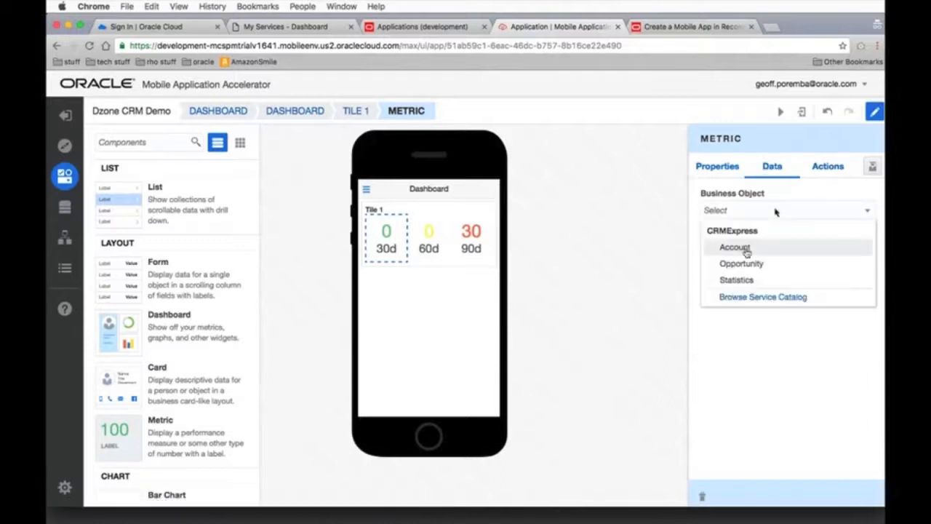
{"action": "left_click", "coordinate": [749, 281]}
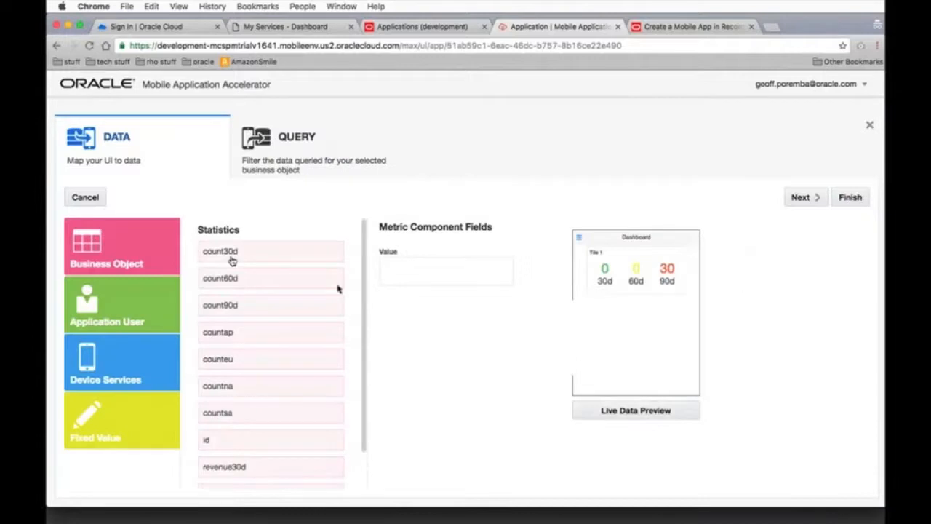
{"action": "left_click_drag", "start_coordinate": [322, 256], "coordinate": [443, 272]}
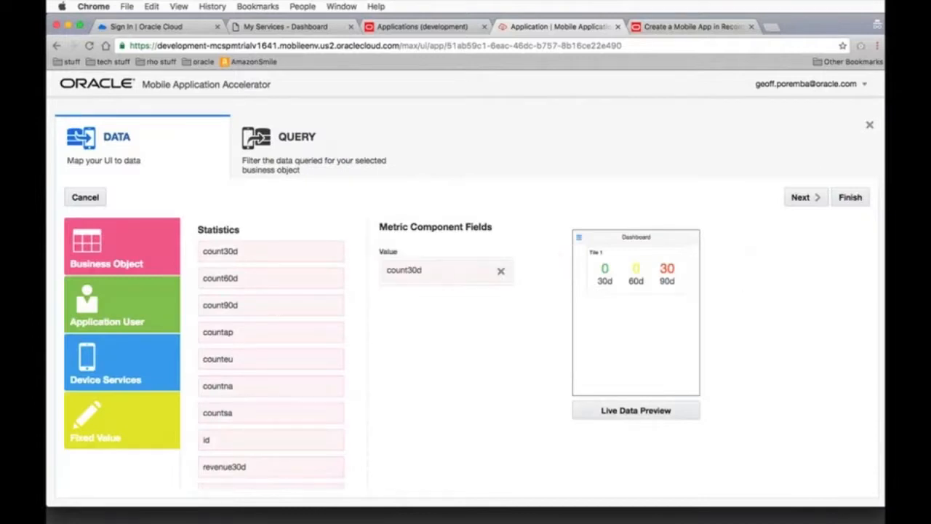
{"action": "left_click", "coordinate": [849, 197]}
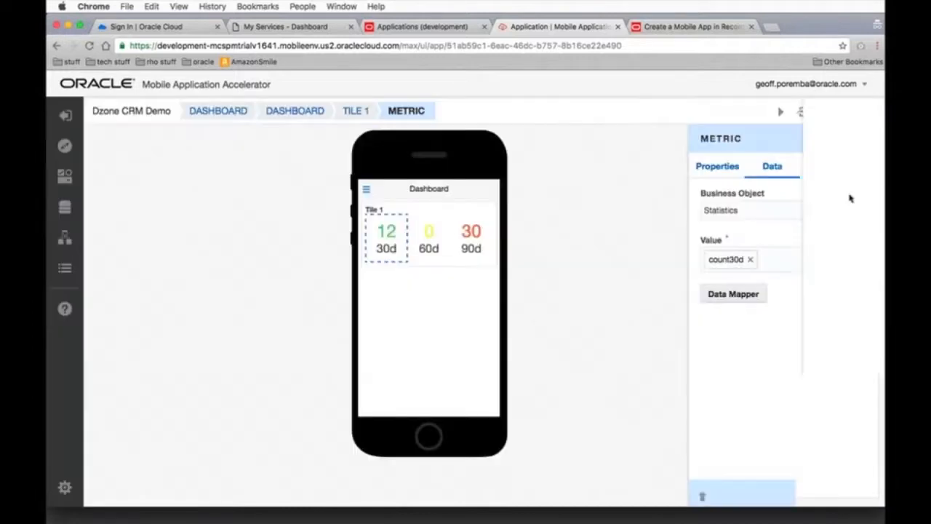
Map the 60d metric's value to the count60d field of the Statistics business object and finish the mapping
{"action": "left_click", "coordinate": [426, 240]}
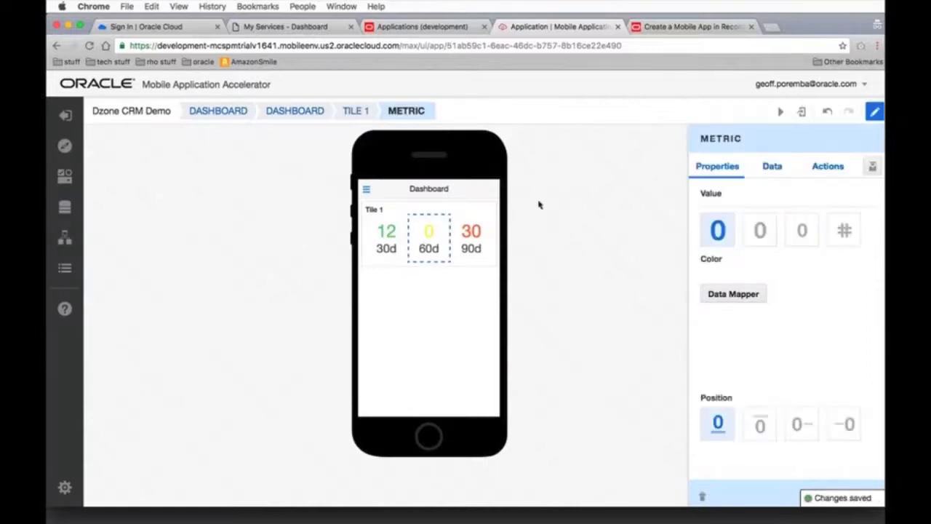
{"action": "left_click", "coordinate": [773, 168]}
{"action": "left_click", "coordinate": [788, 210]}
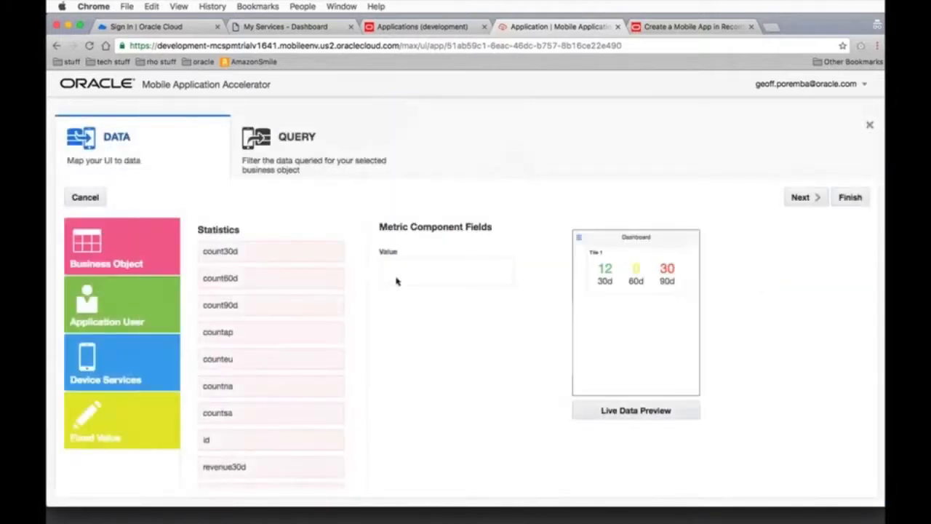
{"action": "left_click_drag", "start_coordinate": [259, 286], "coordinate": [422, 273]}
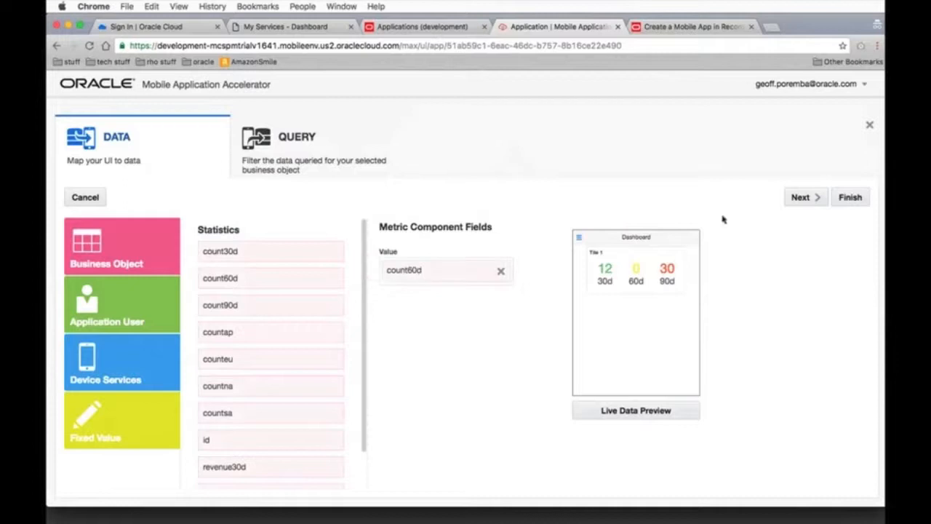
{"action": "left_click", "coordinate": [850, 198]}
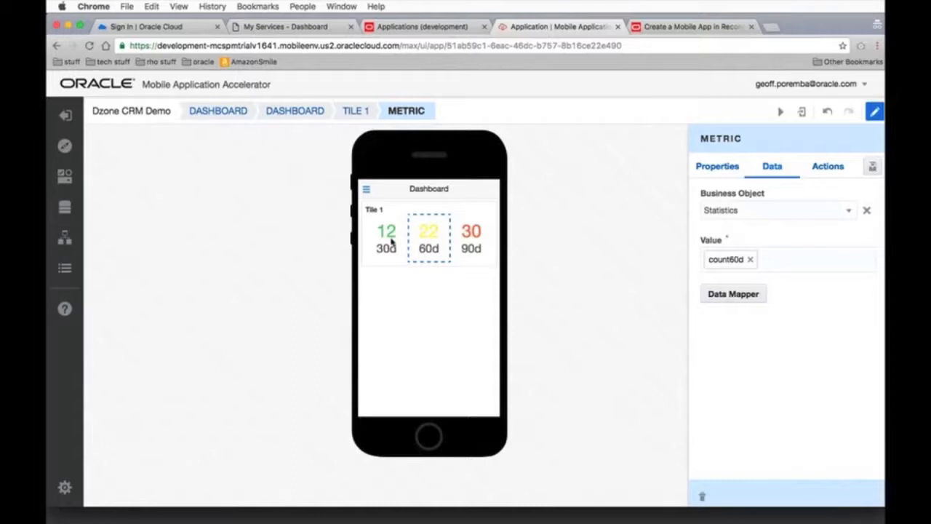
Create a second dashboard tile titled "Revenue By Region" with 2x1 dimensions
{"action": "left_click", "coordinate": [425, 191]}
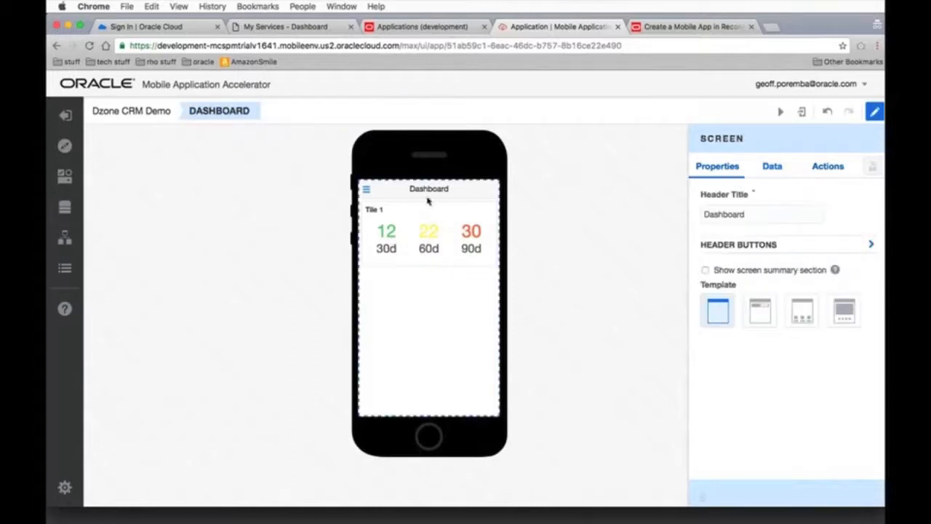
{"action": "left_click", "coordinate": [425, 304]}
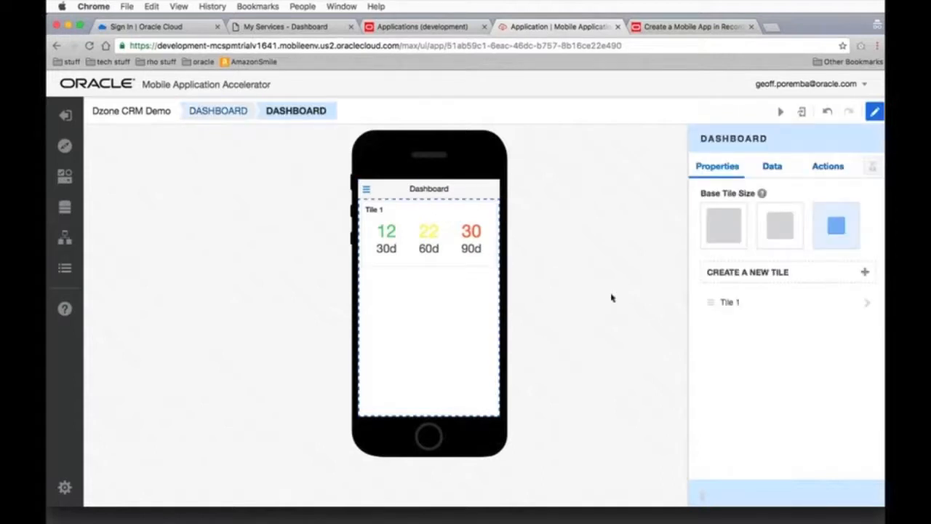
{"action": "left_click", "coordinate": [763, 281]}
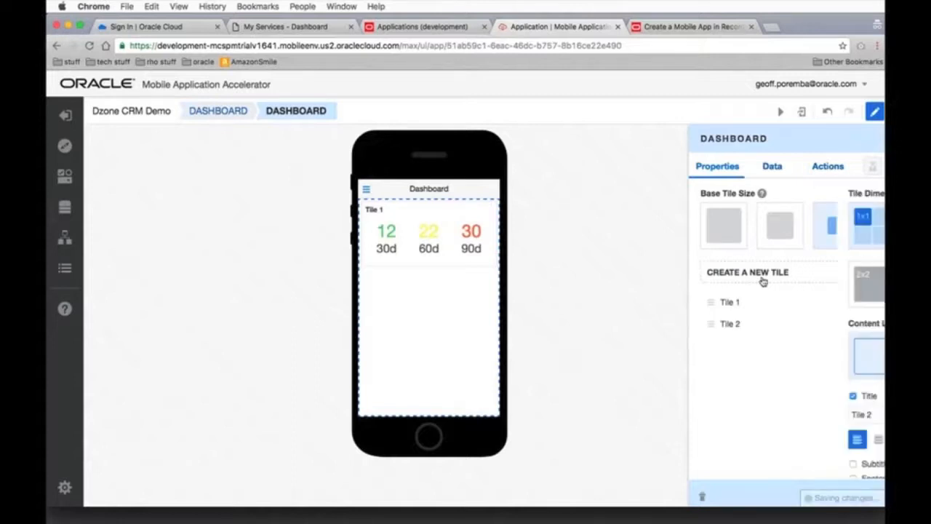
{"action": "left_click_drag", "start_coordinate": [731, 412], "coordinate": [693, 412]}
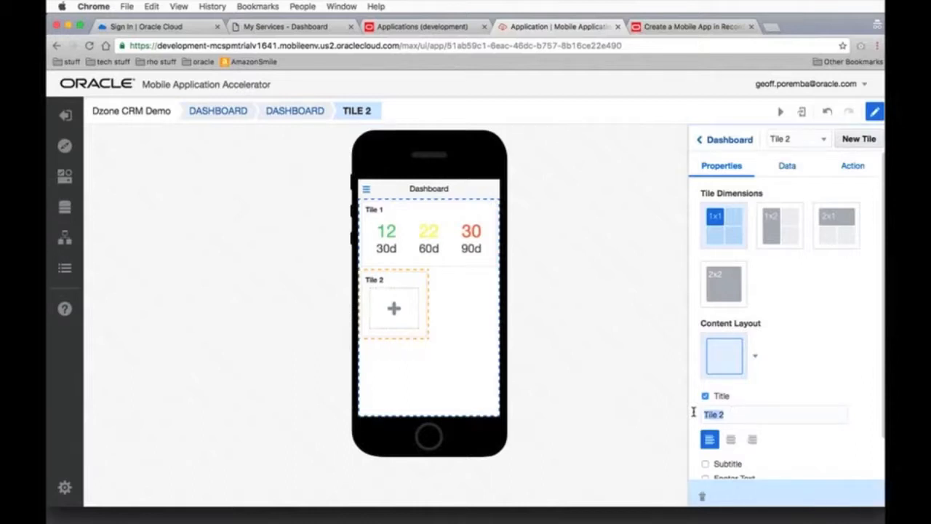
{"action": "type", "text": "Revenue By Region"}
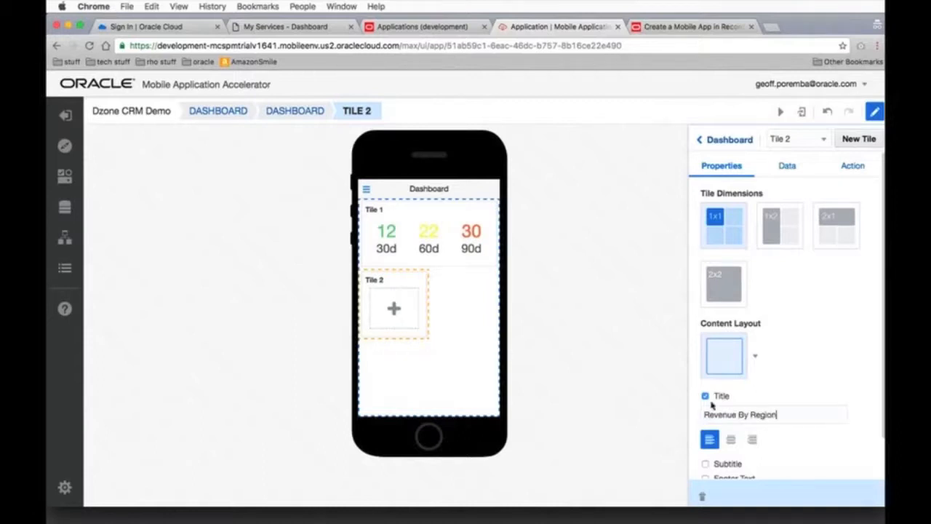
{"action": "left_click", "coordinate": [835, 236]}
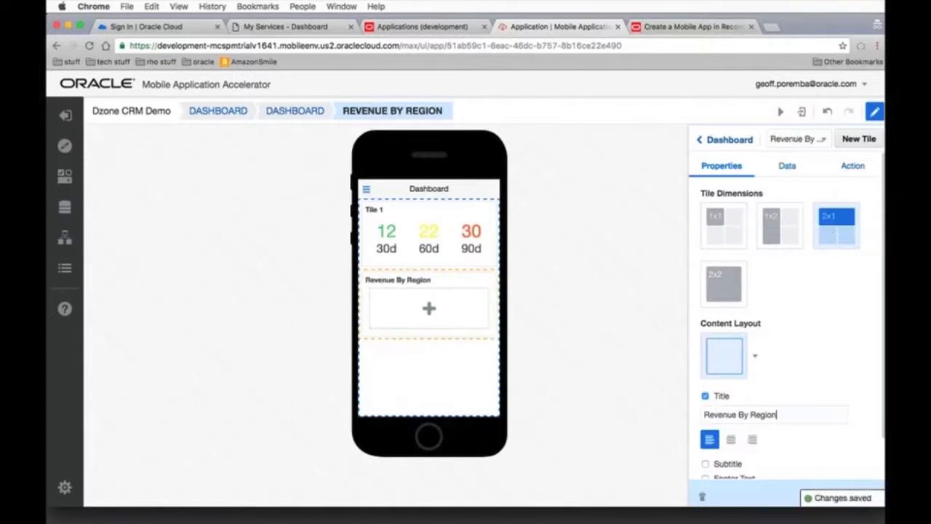
Place a Bar Chart in the Revenue By Region tile and set its display to stacked vertical bars
{"action": "scroll", "coordinate": [797, 325], "scroll_direction": "down", "scroll_amount": 1}
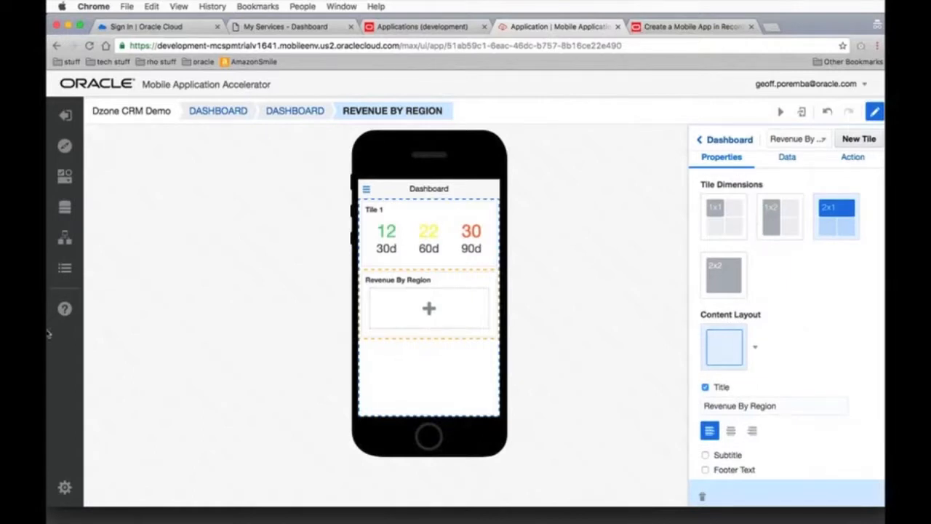
{"action": "left_click", "coordinate": [65, 175]}
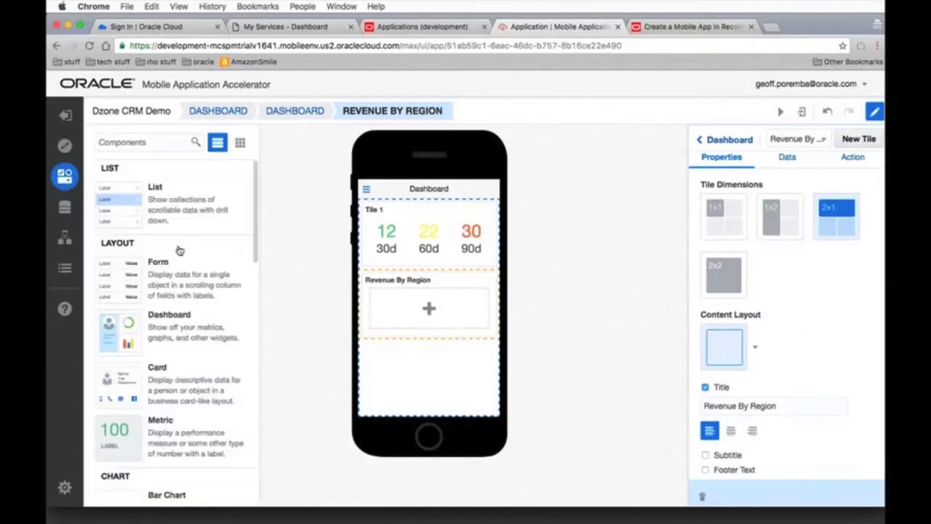
{"action": "scroll", "coordinate": [139, 291], "scroll_direction": "down", "scroll_amount": 5}
{"action": "left_click_drag", "start_coordinate": [127, 305], "coordinate": [406, 300]}
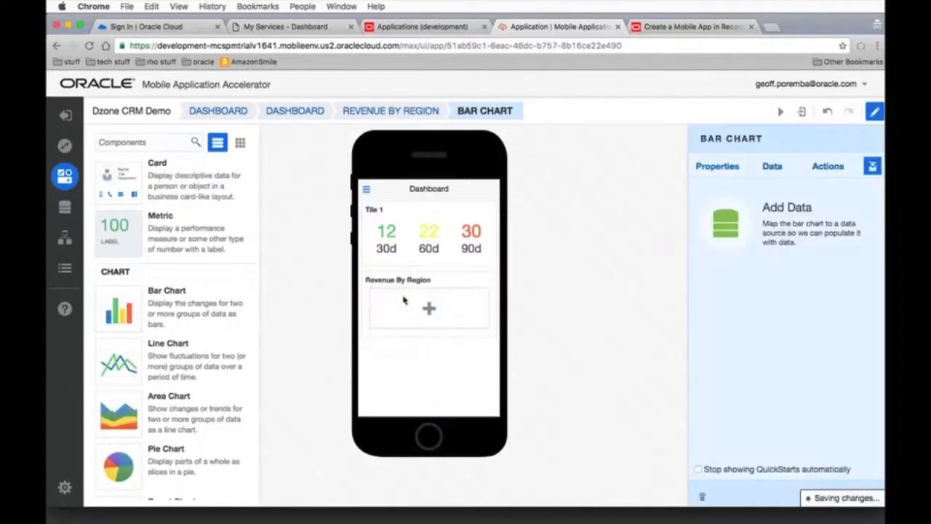
{"action": "left_click", "coordinate": [712, 167]}
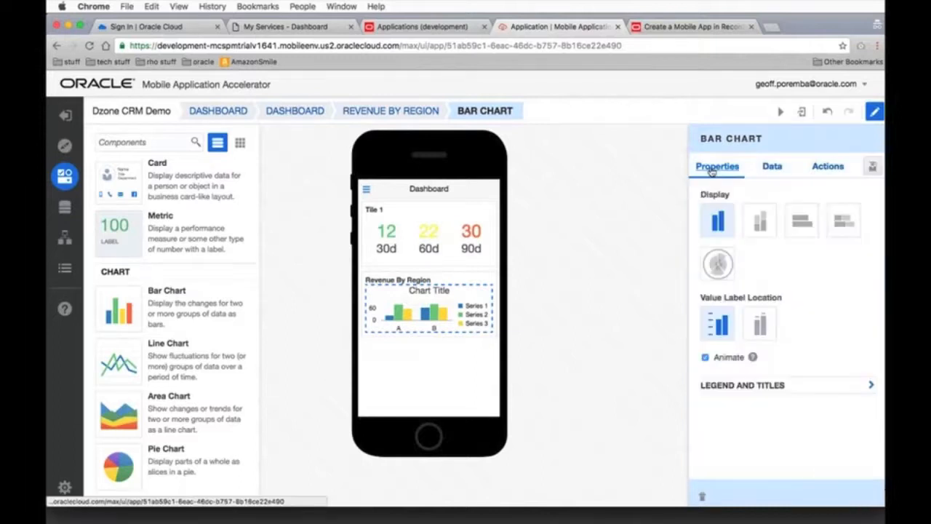
{"action": "left_click", "coordinate": [761, 222]}
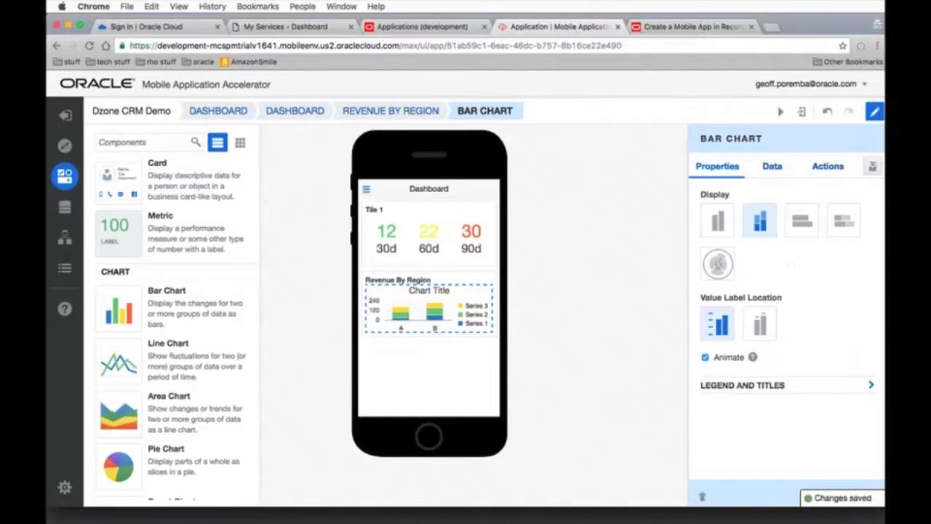
Bind the bar chart to the Opportunities business object, mapping revenue to values, region to categories and id to colors, and finish the mapping
{"action": "left_click", "coordinate": [772, 168]}
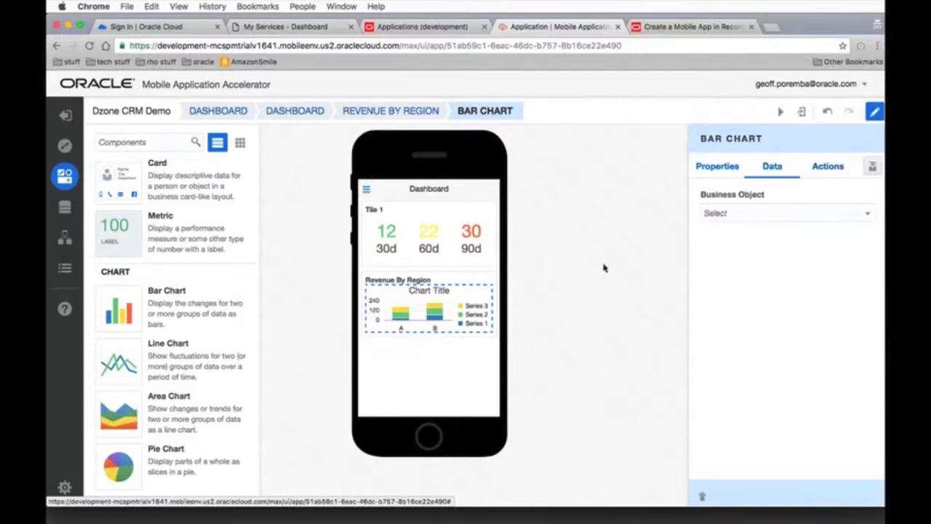
{"action": "left_click", "coordinate": [764, 214]}
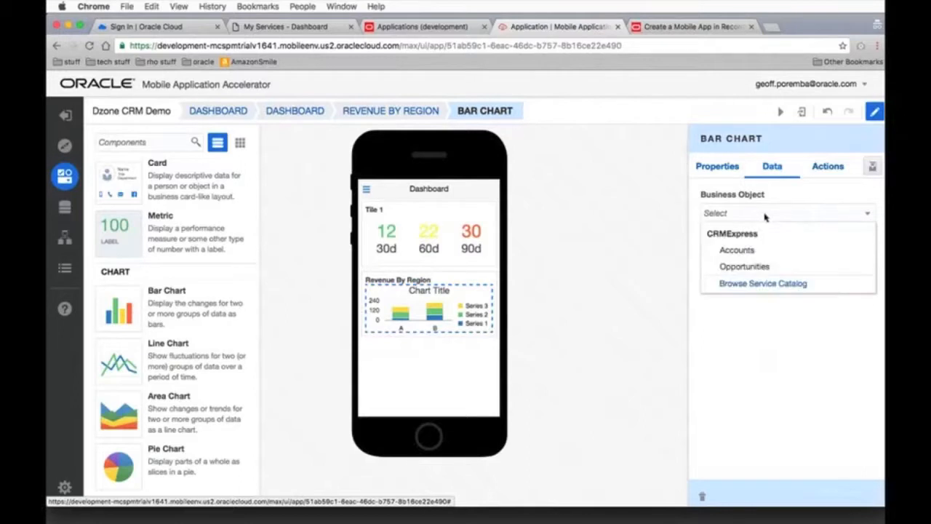
{"action": "left_click", "coordinate": [744, 266]}
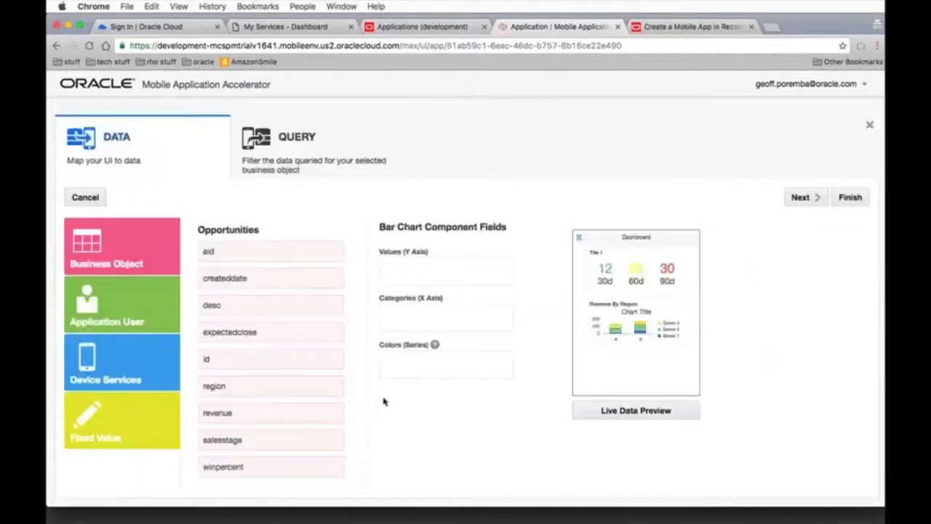
{"action": "left_click_drag", "start_coordinate": [256, 412], "coordinate": [435, 272]}
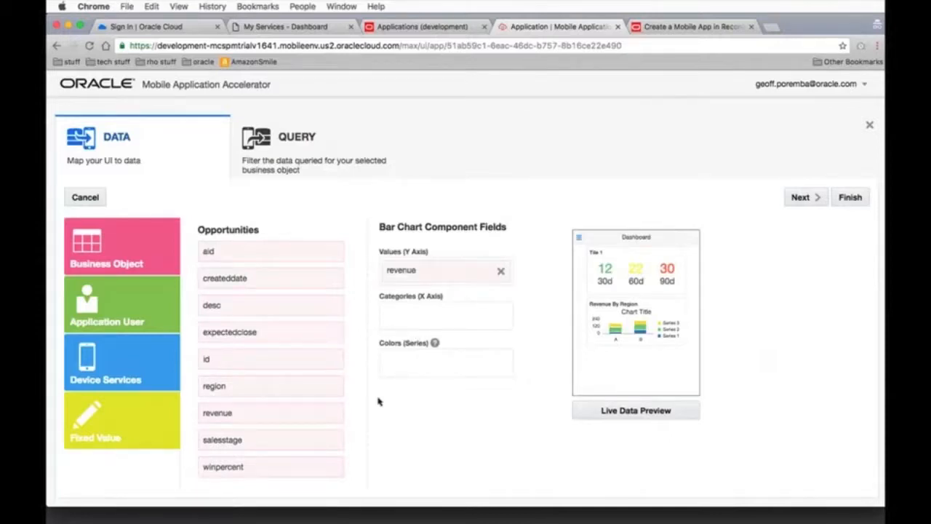
{"action": "left_click_drag", "start_coordinate": [269, 388], "coordinate": [444, 315]}
{"action": "left_click_drag", "start_coordinate": [219, 359], "coordinate": [437, 361]}
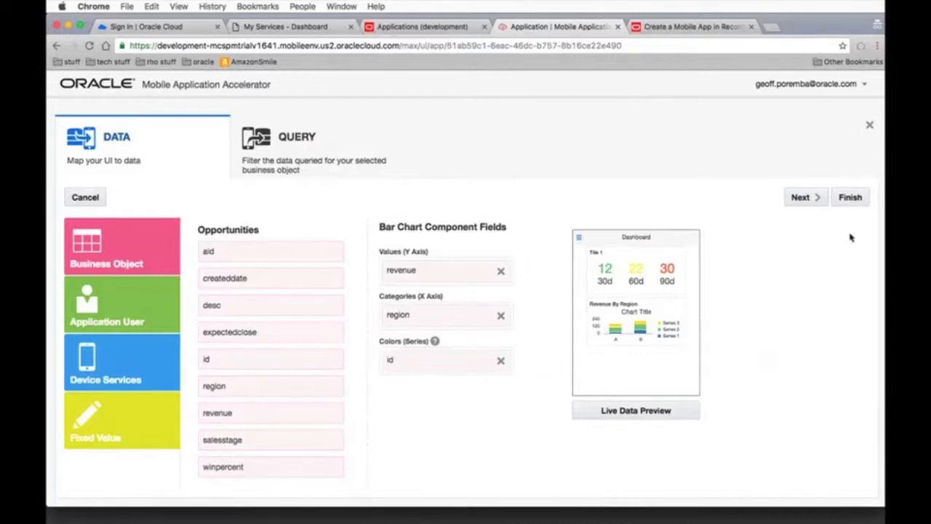
{"action": "left_click", "coordinate": [849, 197]}
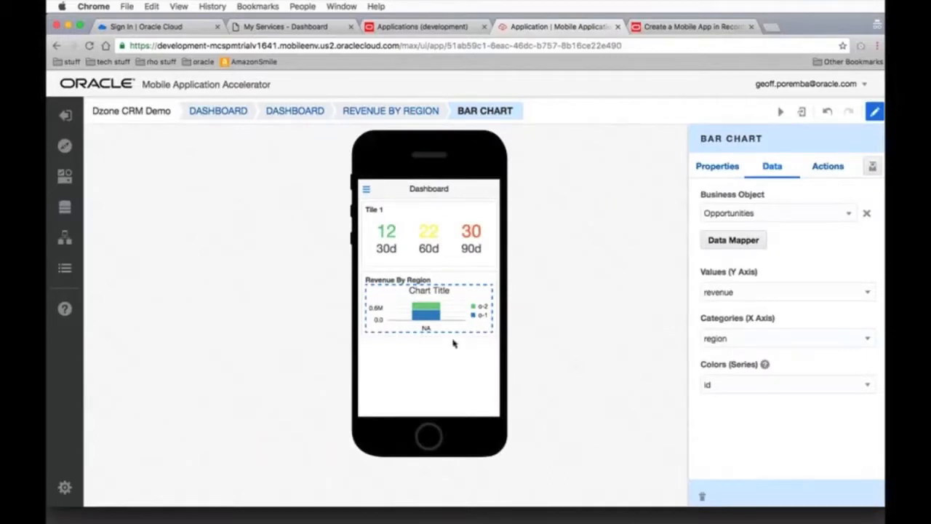
Create a third dashboard tile below Revenue By Region and title it "NA"
{"action": "left_click", "coordinate": [446, 363]}
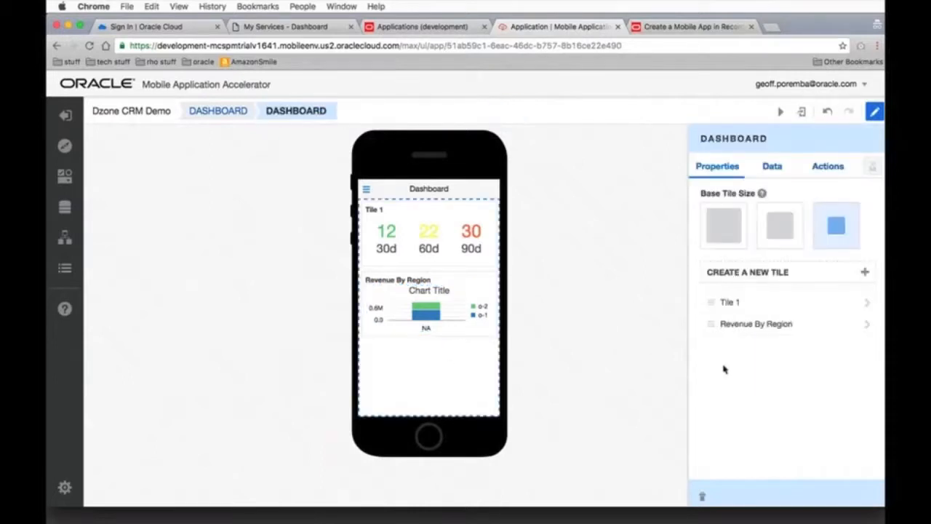
{"action": "left_click", "coordinate": [778, 273]}
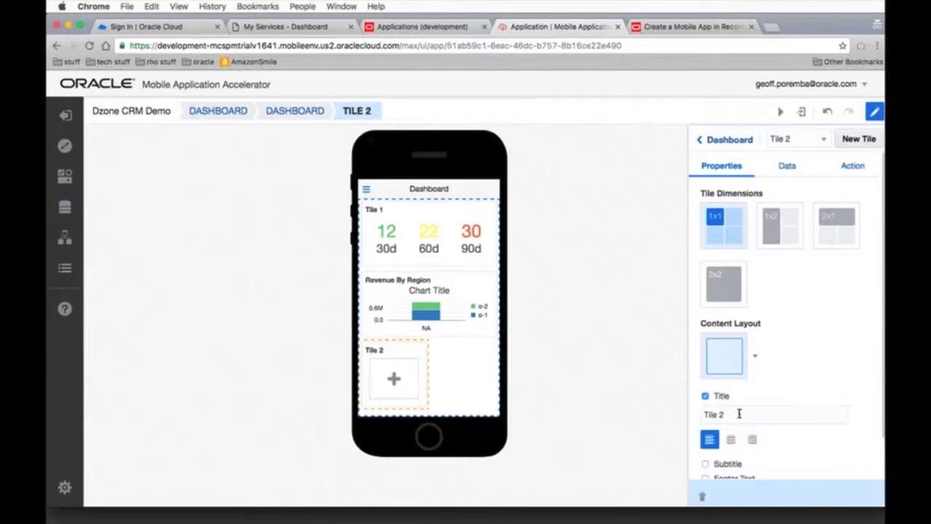
{"action": "triple_click", "coordinate": [710, 414]}
{"action": "type", "text": "NA"}
Place an LED Gauge component in the NA tile
{"action": "left_click", "coordinate": [65, 176]}
{"action": "scroll", "coordinate": [215, 384], "scroll_direction": "down", "scroll_amount": 8}
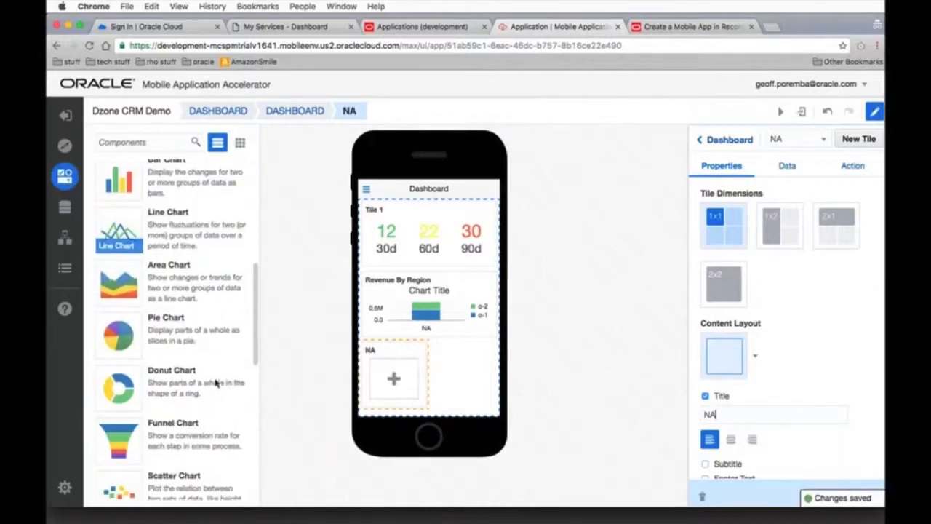
{"action": "scroll", "coordinate": [215, 384], "scroll_direction": "down", "scroll_amount": 5}
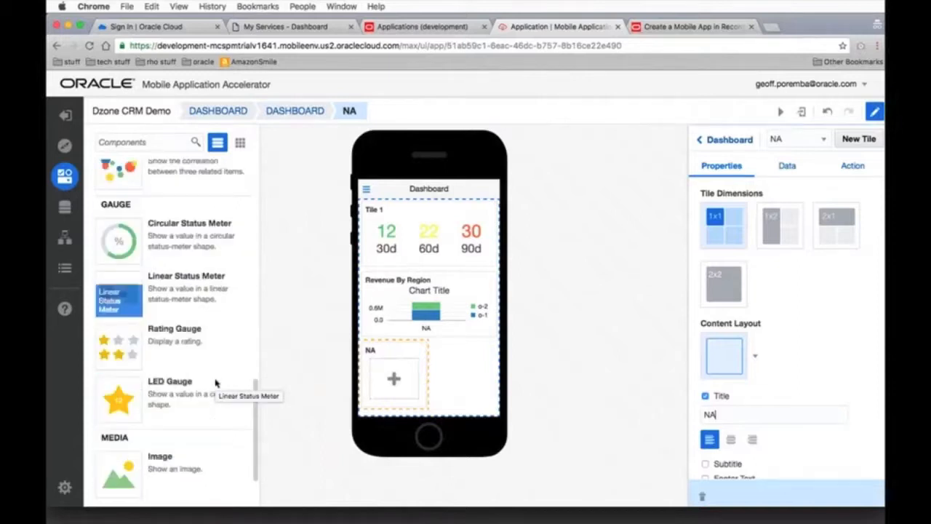
{"action": "scroll", "coordinate": [215, 384], "scroll_direction": "down", "scroll_amount": 2}
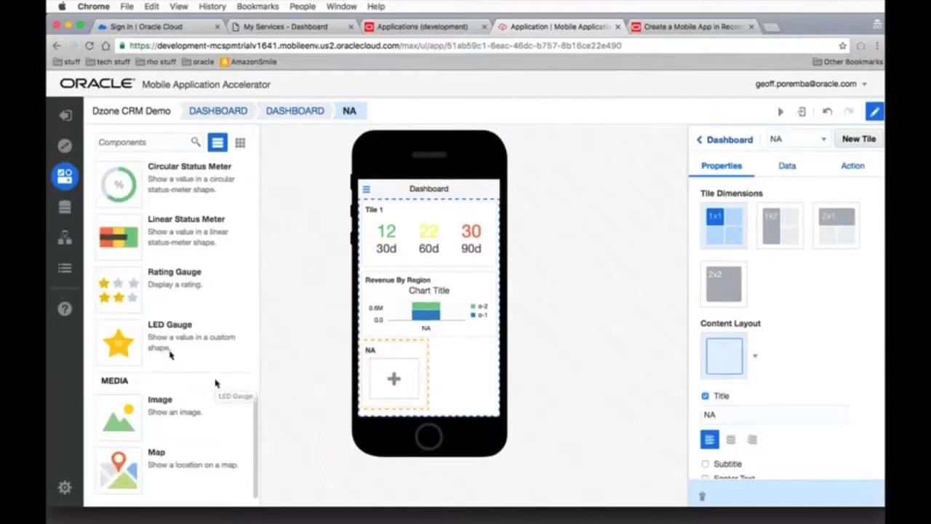
{"action": "left_click_drag", "start_coordinate": [128, 347], "coordinate": [395, 380]}
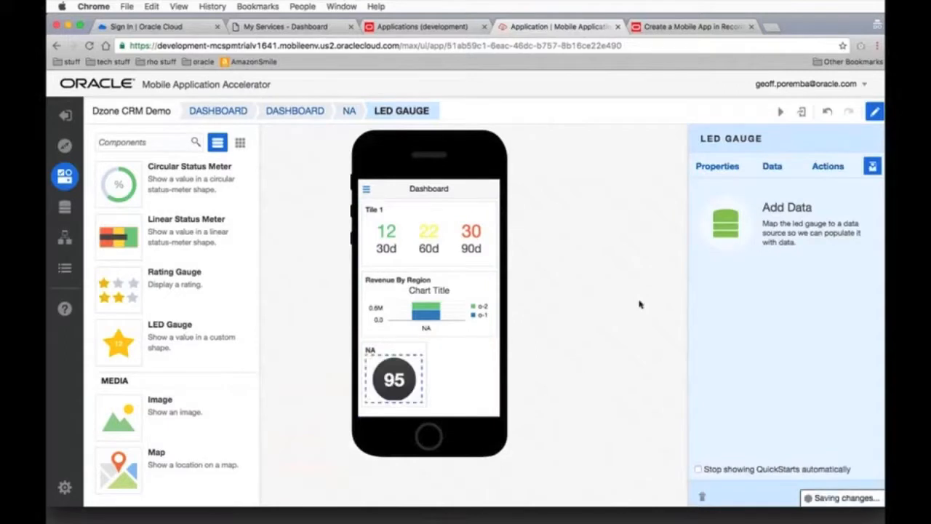
Map the LED gauge's value to the countna field of the Statistics business object and finish the mapping
{"action": "left_click", "coordinate": [773, 169]}
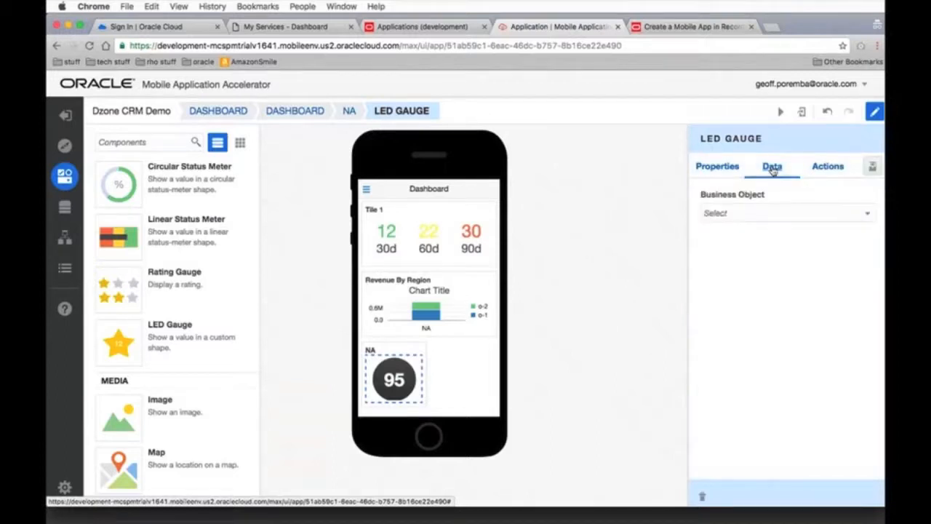
{"action": "left_click", "coordinate": [744, 218]}
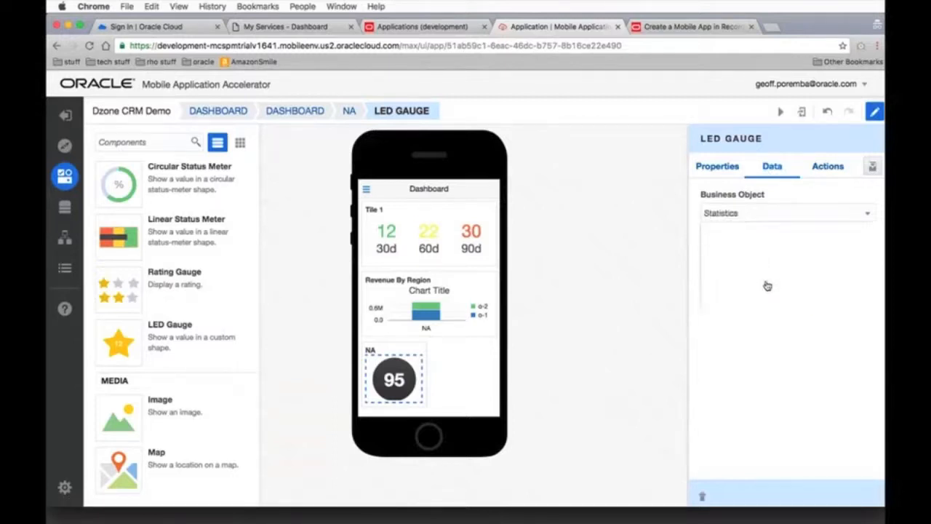
{"action": "left_click", "coordinate": [766, 285]}
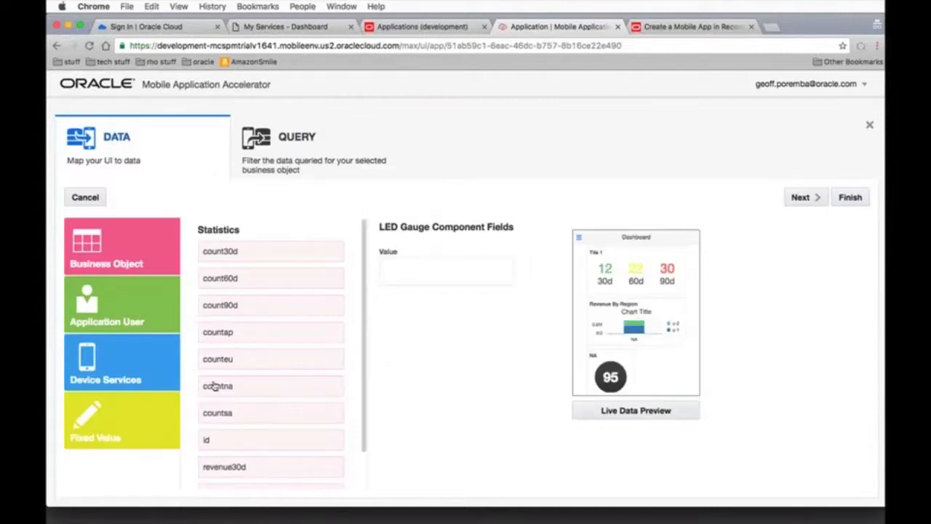
{"action": "left_click_drag", "start_coordinate": [213, 385], "coordinate": [423, 271]}
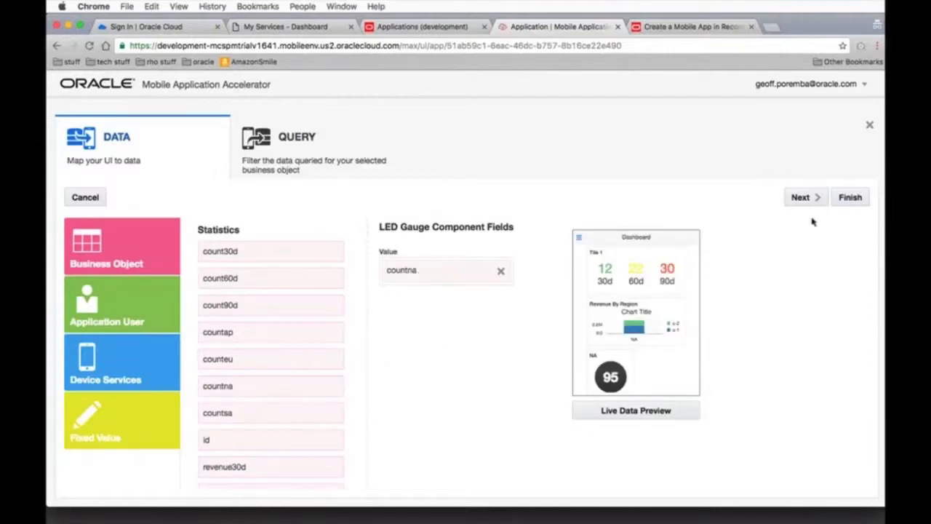
{"action": "left_click", "coordinate": [849, 197]}
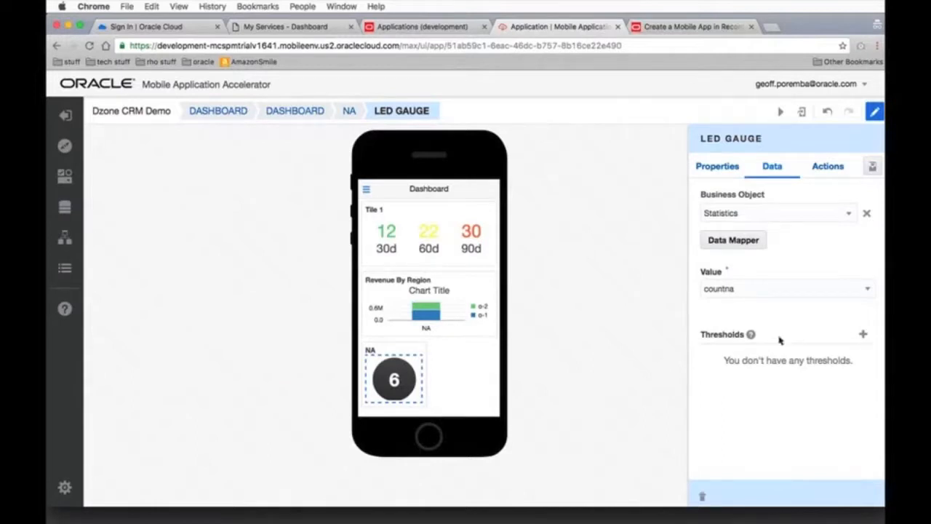
Add a threshold to the NA tile's LED gauge and color it red
{"action": "left_click", "coordinate": [863, 335]}
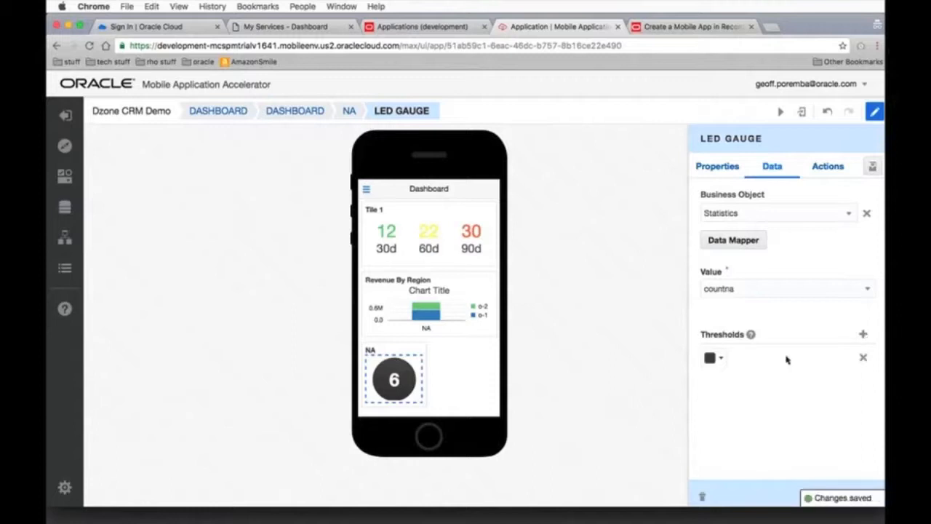
{"action": "left_click", "coordinate": [719, 357]}
{"action": "left_click", "coordinate": [569, 245]}
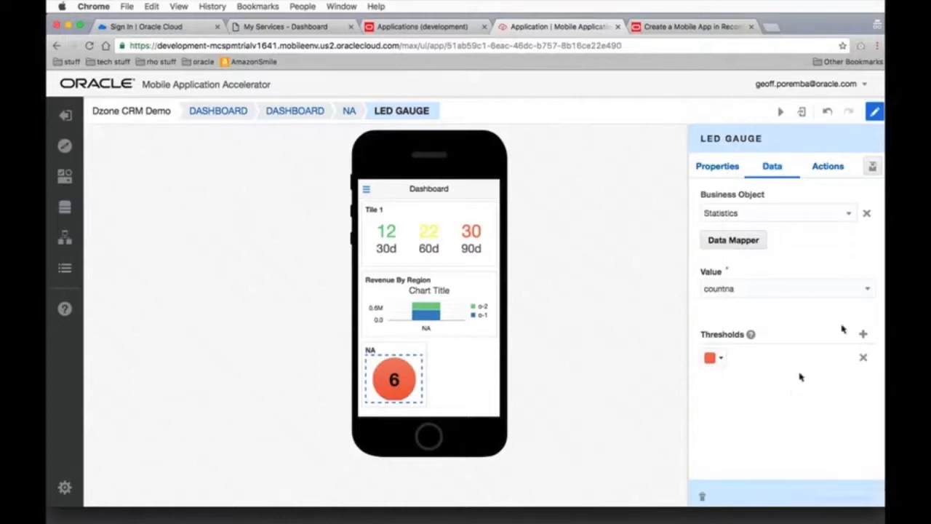
Add a second LED gauge threshold colored yellow and bound to the count60d field
{"action": "left_click", "coordinate": [864, 334]}
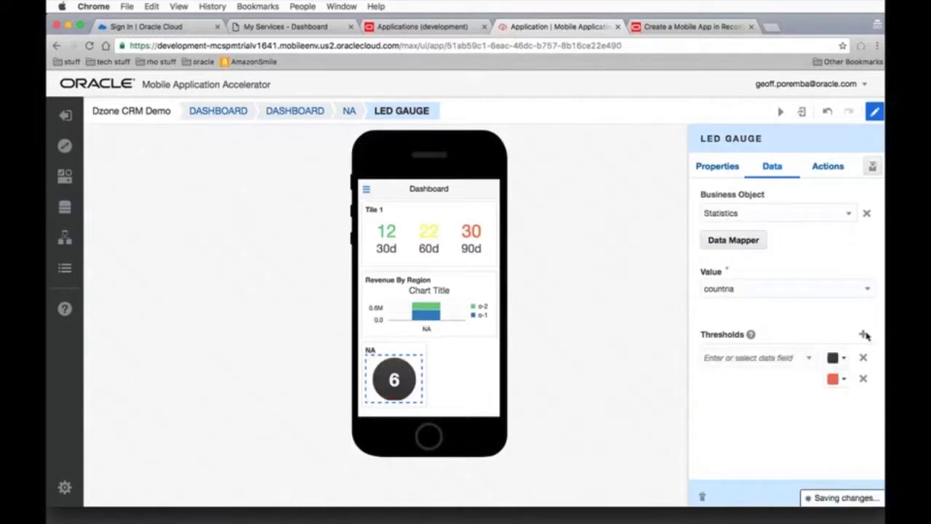
{"action": "left_click", "coordinate": [846, 358]}
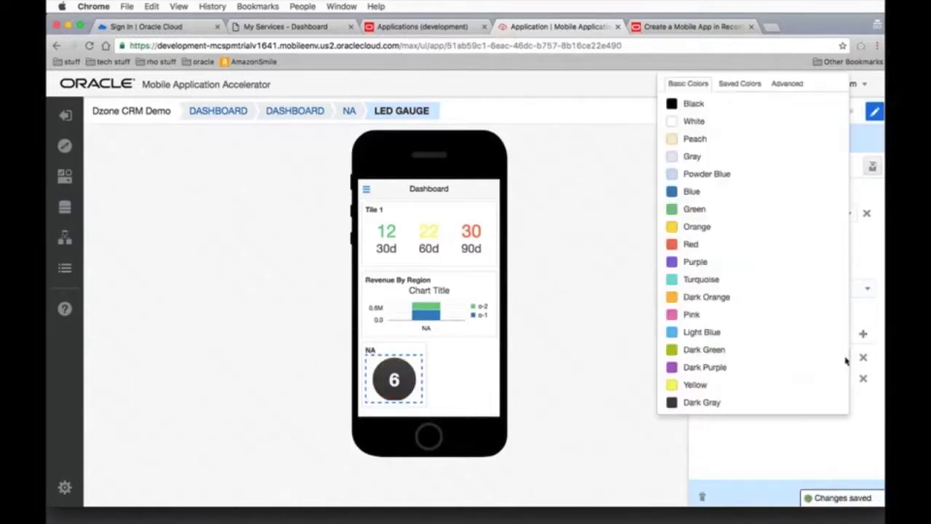
{"action": "left_click", "coordinate": [697, 385]}
{"action": "left_click", "coordinate": [758, 357]}
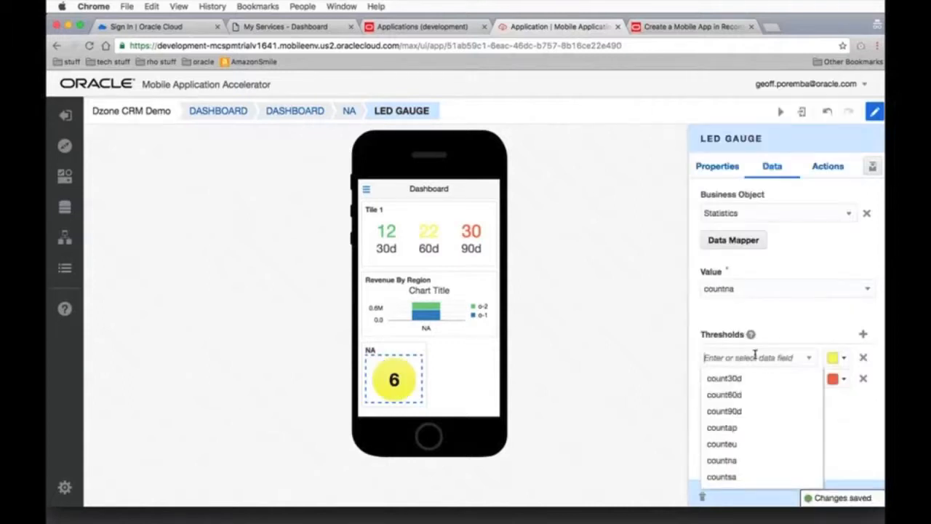
{"action": "left_click", "coordinate": [750, 395]}
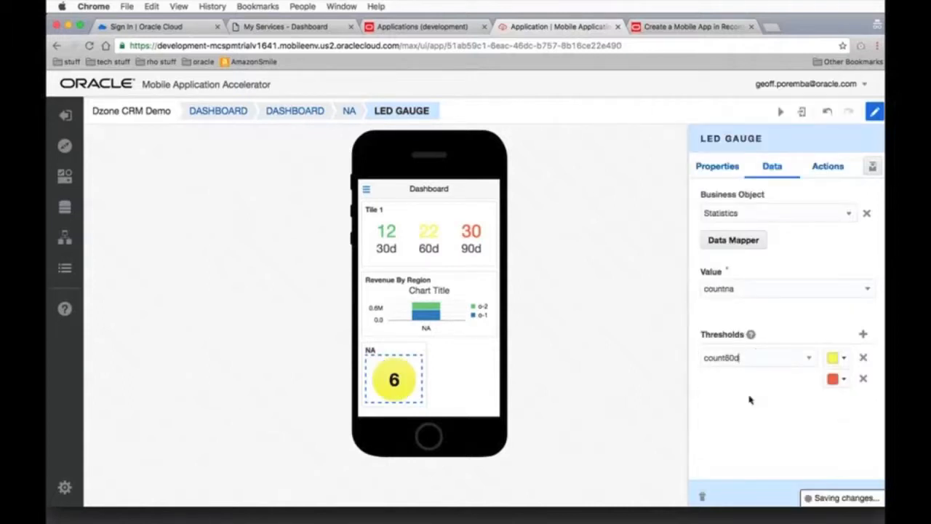
Add a third LED gauge threshold colored green and bound to the count30d field
{"action": "left_click", "coordinate": [863, 335]}
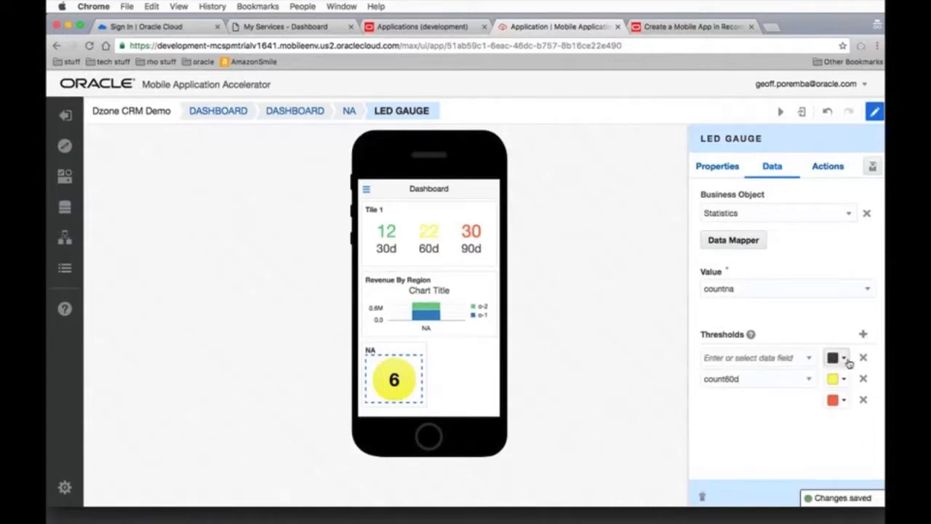
{"action": "left_click", "coordinate": [849, 363]}
{"action": "left_click", "coordinate": [702, 211]}
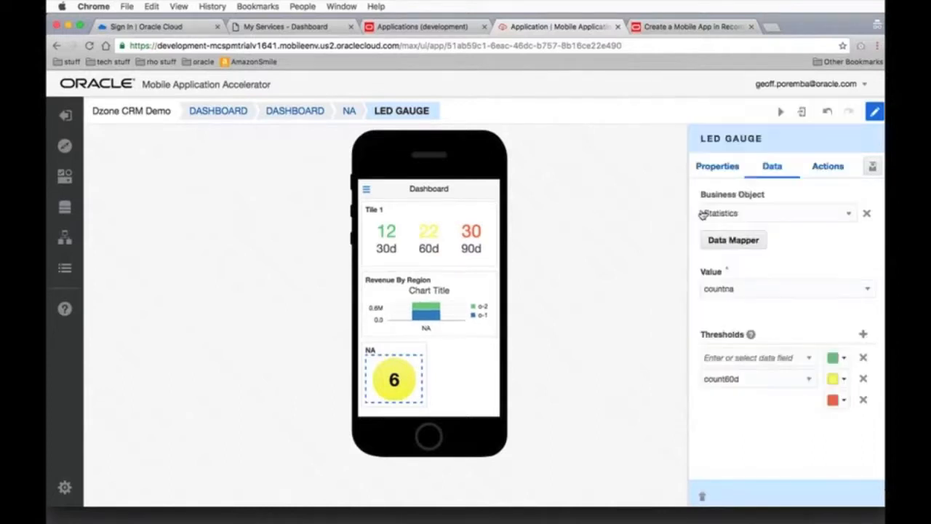
{"action": "left_click", "coordinate": [760, 358]}
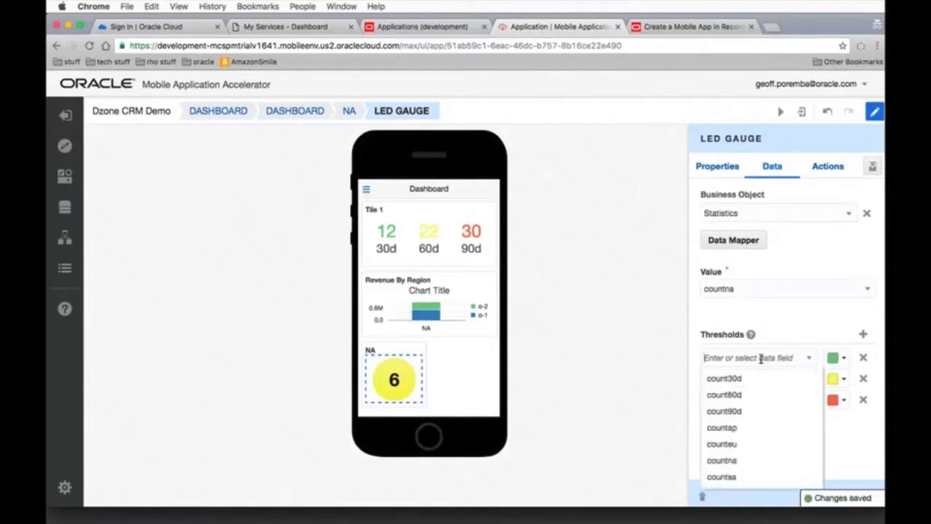
{"action": "left_click", "coordinate": [749, 380]}
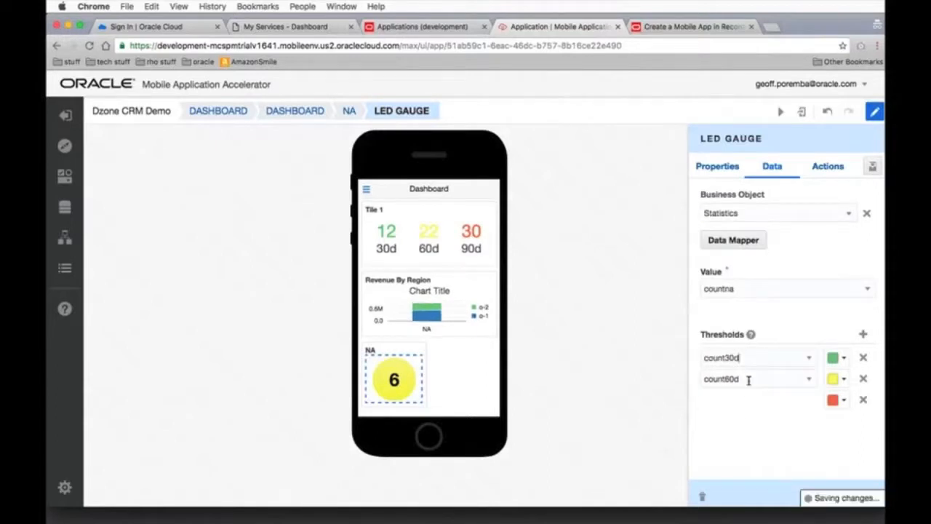
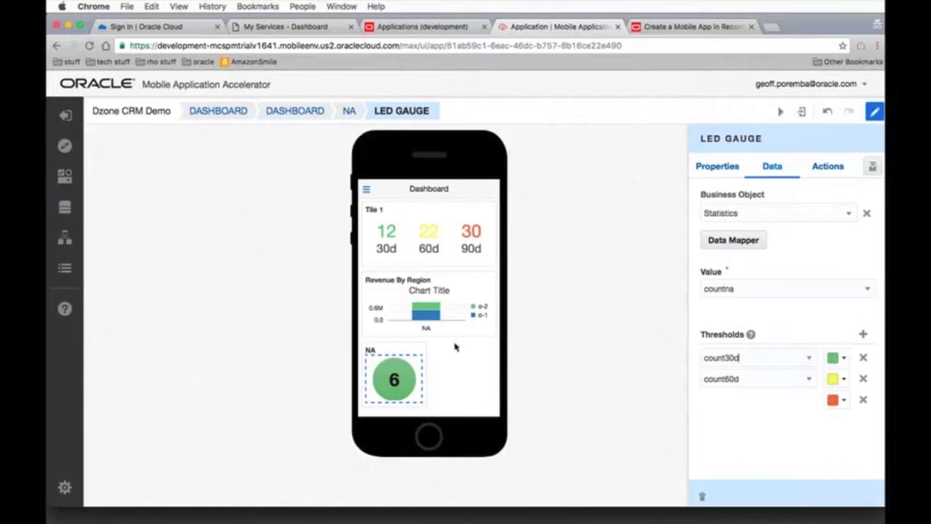
Return to the Dashboard screen level and start a new screen of the Landing type
{"action": "left_click", "coordinate": [462, 366]}
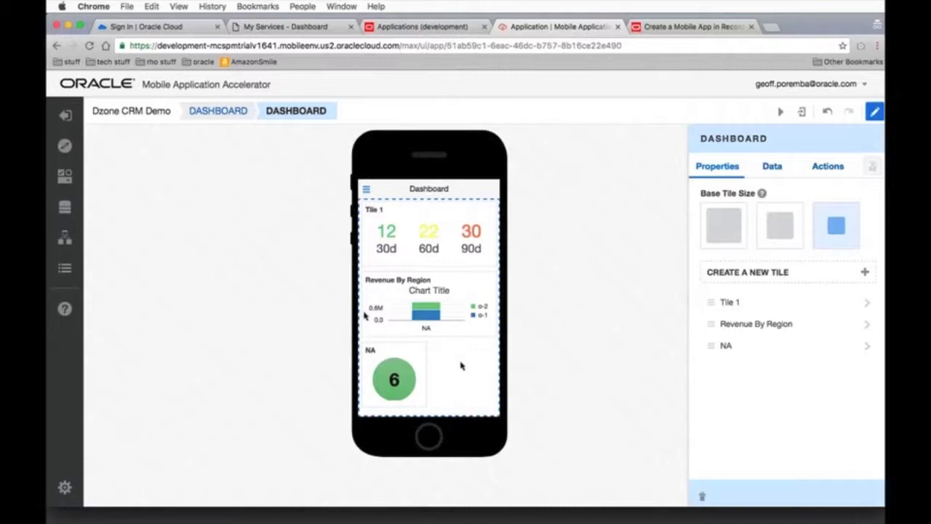
{"action": "left_click", "coordinate": [202, 111]}
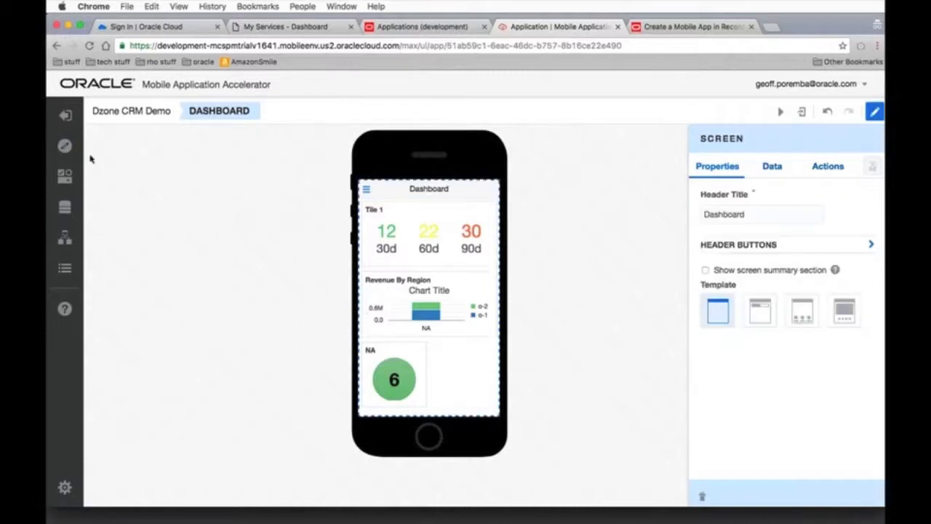
{"action": "left_click", "coordinate": [65, 146]}
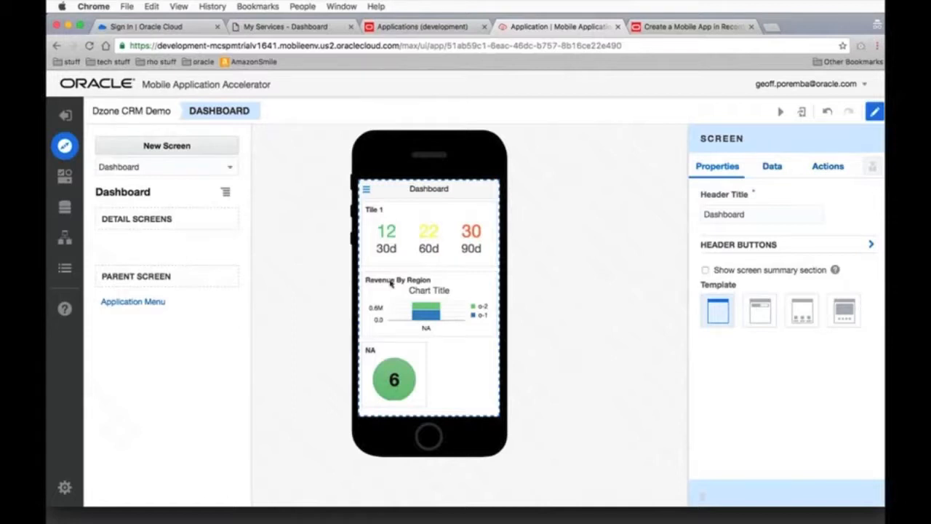
{"action": "left_click", "coordinate": [185, 146]}
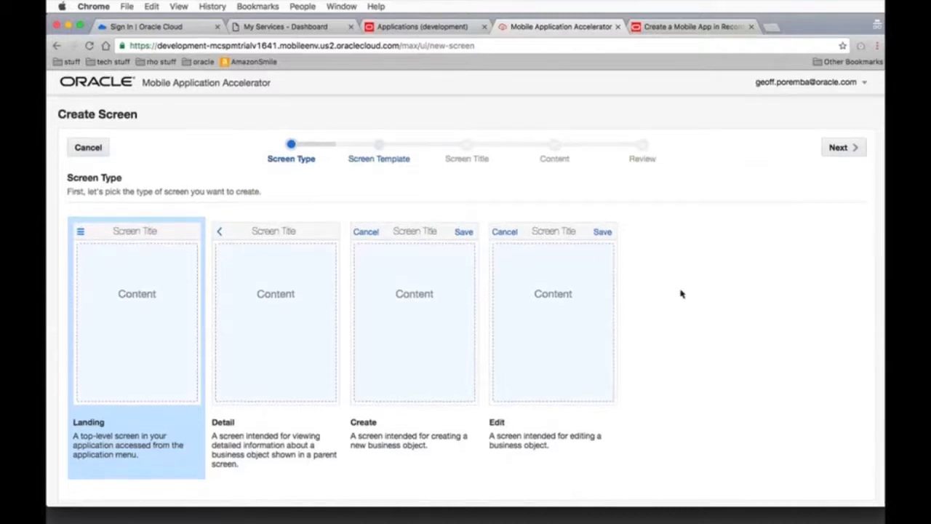
{"action": "left_click", "coordinate": [840, 147]}
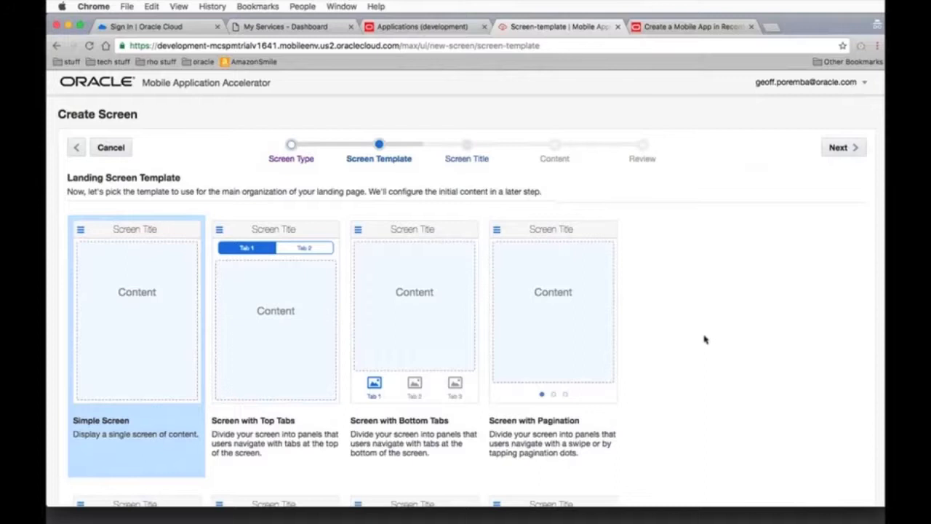
Look over the landing screen templates and use the Simple Screen template for the new screen
{"action": "scroll", "coordinate": [704, 339], "scroll_direction": "down", "scroll_amount": 5}
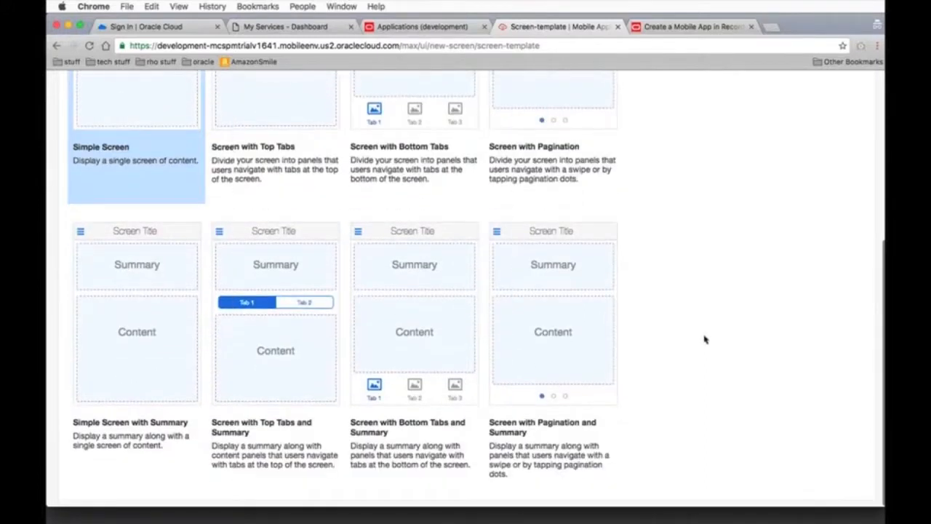
{"action": "scroll", "coordinate": [705, 339], "scroll_direction": "up", "scroll_amount": 1}
{"action": "scroll", "coordinate": [704, 339], "scroll_direction": "up", "scroll_amount": 1}
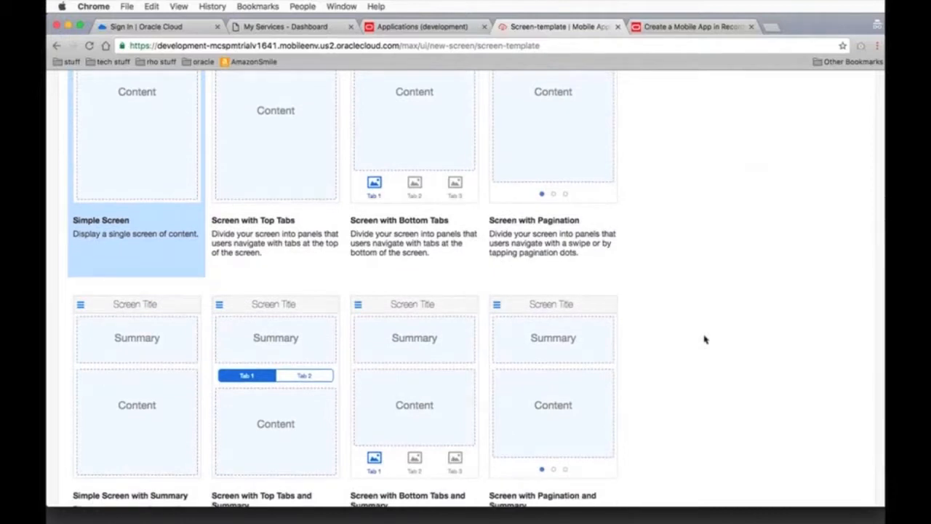
{"action": "scroll", "coordinate": [704, 339], "scroll_direction": "up", "scroll_amount": 3}
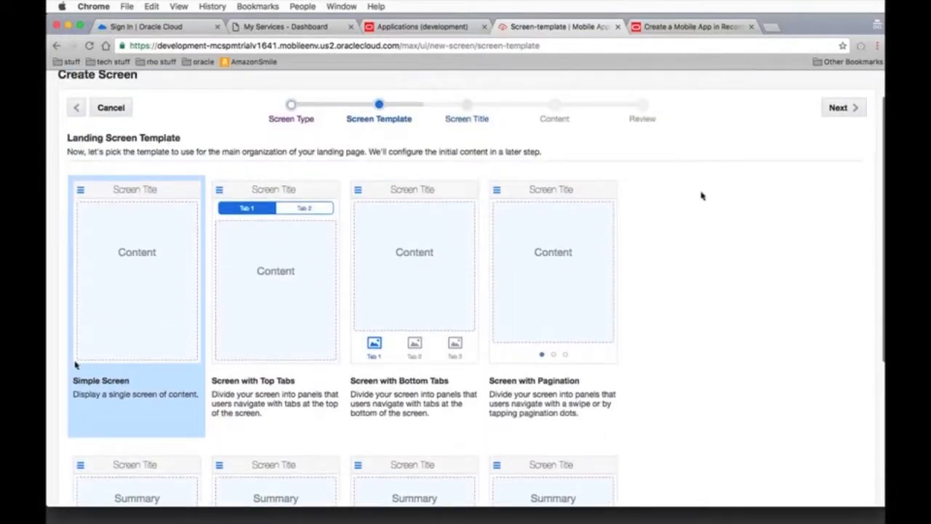
{"action": "left_click", "coordinate": [857, 107]}
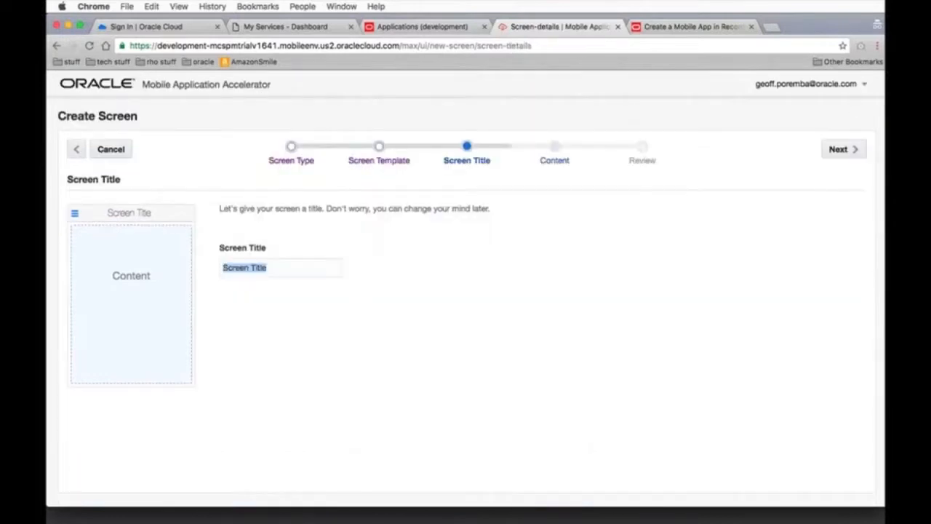
Title the new screen "Opportunties" and continue to its content options
{"action": "type", "text": "Oppor"}
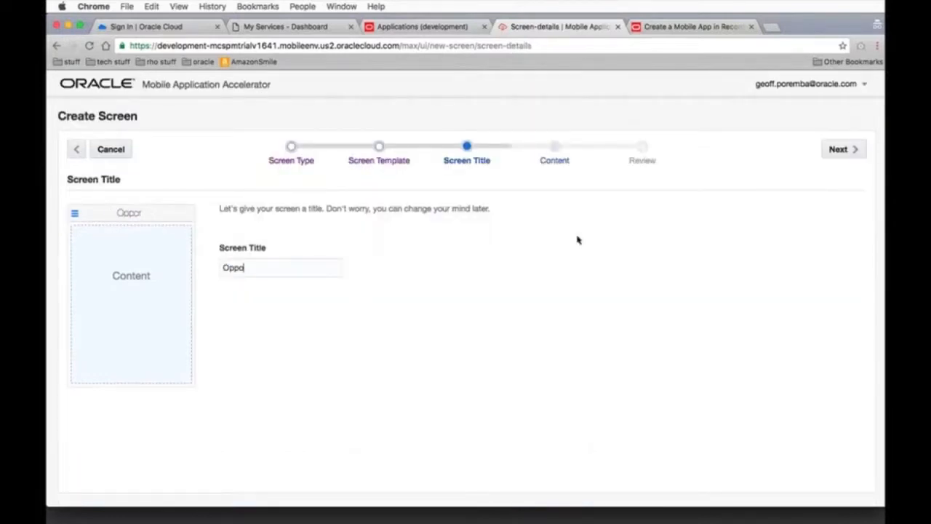
{"action": "type", "text": "tunit"}
{"action": "key", "text": "BackSpace"}
{"action": "key", "text": "BackSpace"}
{"action": "type", "text": "ties"}
{"action": "left_click", "coordinate": [836, 151]}
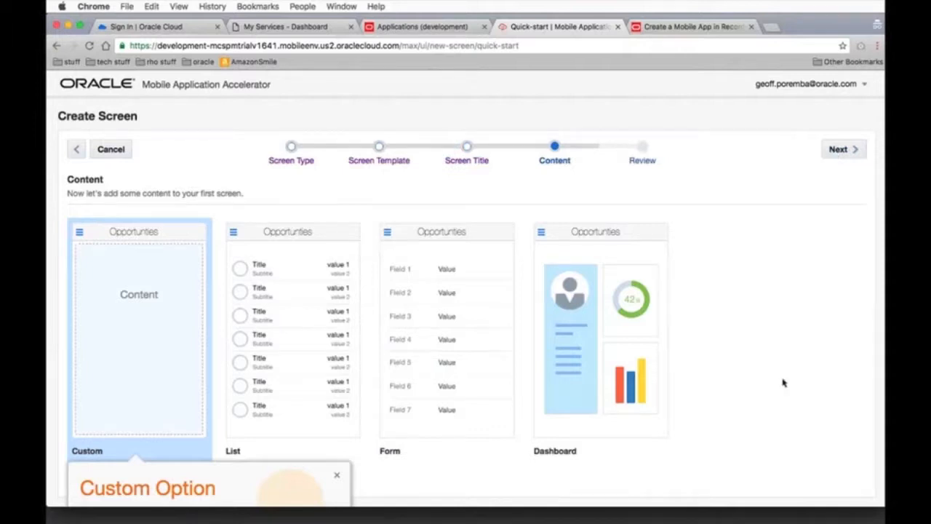
Choose List as the new screen's content and finish creating the screen
{"action": "scroll", "coordinate": [786, 382], "scroll_direction": "down", "scroll_amount": 3}
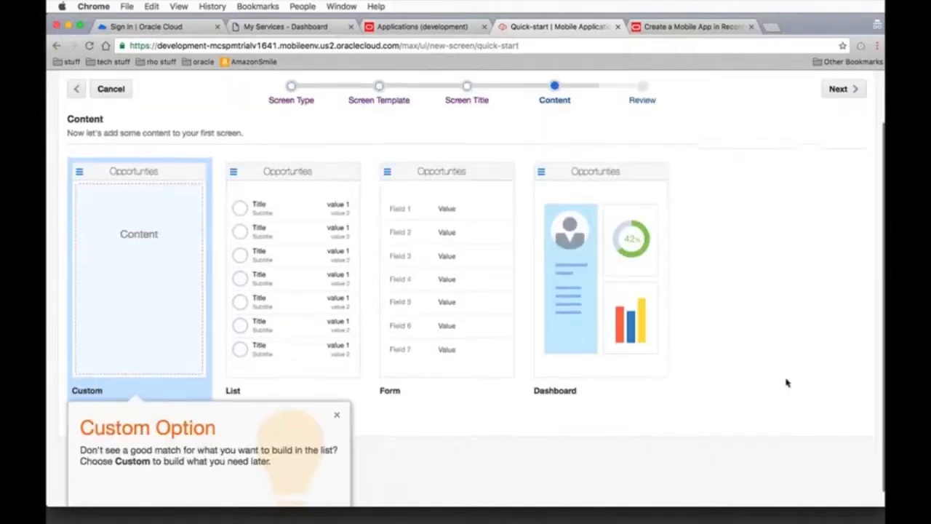
{"action": "left_click", "coordinate": [258, 313]}
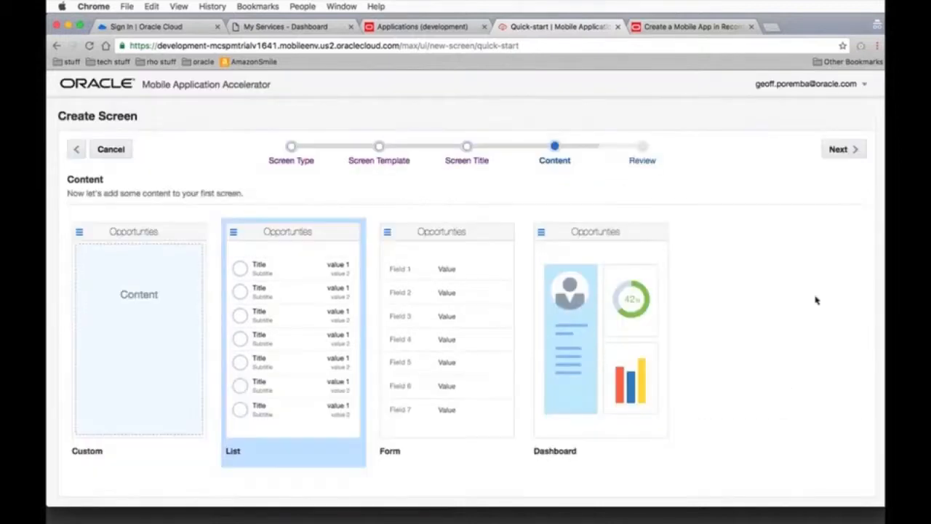
{"action": "left_click", "coordinate": [840, 150]}
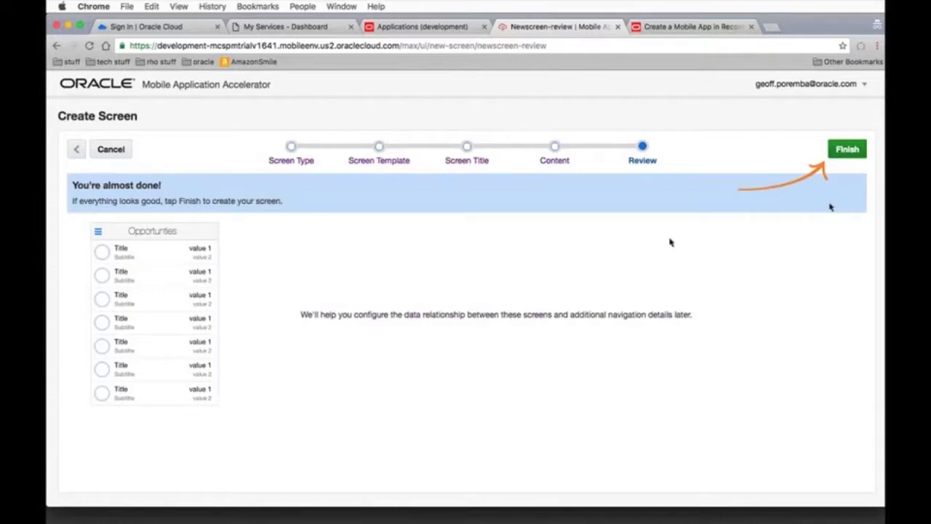
{"action": "left_click", "coordinate": [860, 152]}
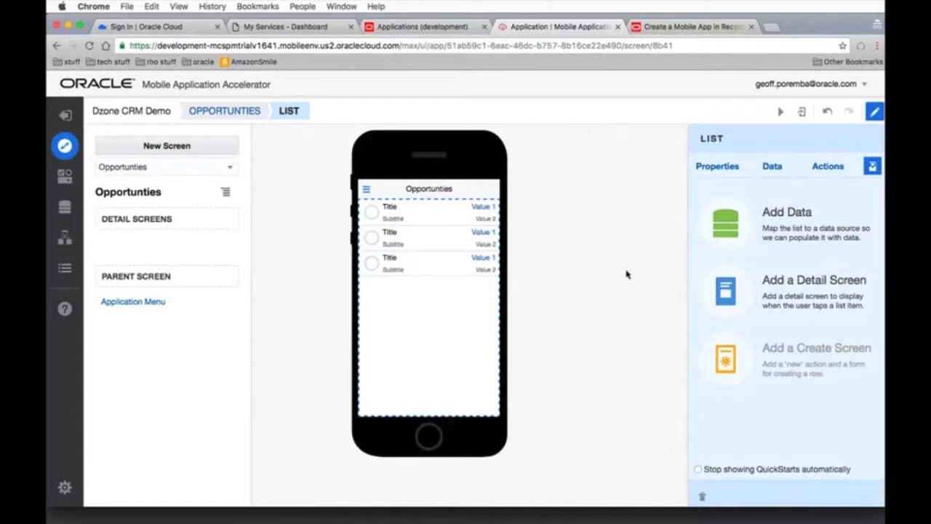
Start adding data to the list, using the graphic, title, subtitle and one-value layout and CRMExpress's Opportunities business object
{"action": "left_click", "coordinate": [722, 211]}
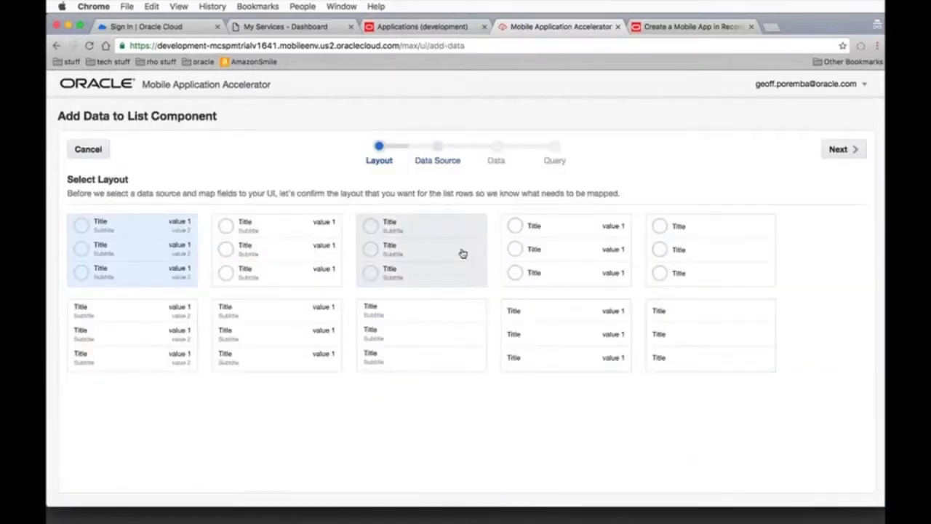
{"action": "left_click", "coordinate": [278, 257]}
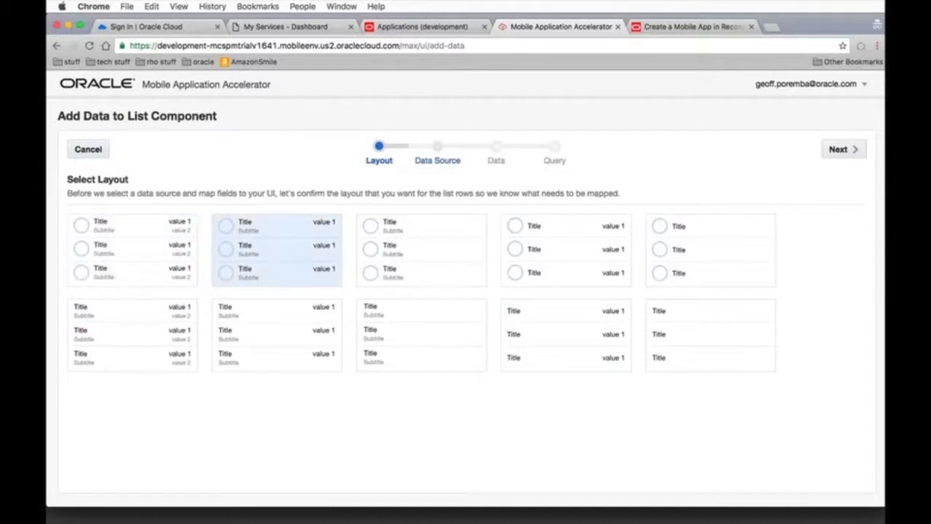
{"action": "left_click", "coordinate": [838, 151]}
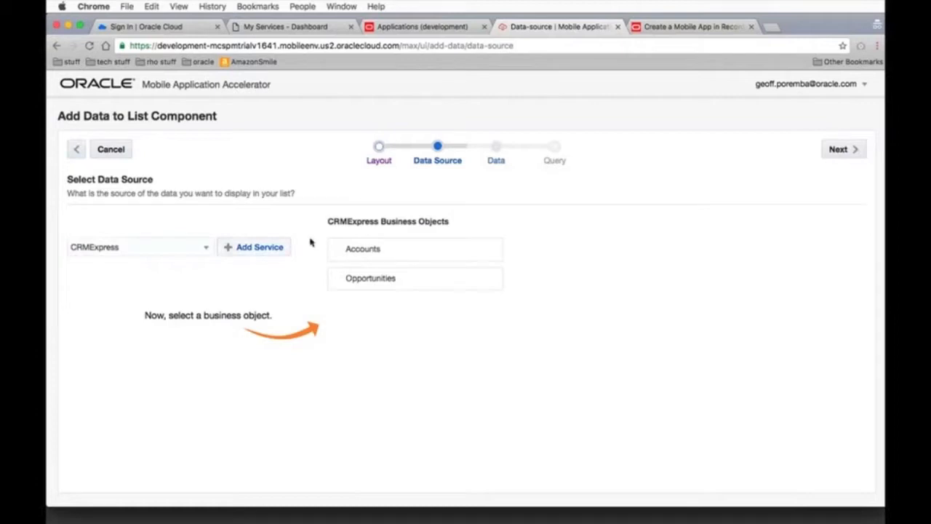
{"action": "left_click", "coordinate": [398, 282]}
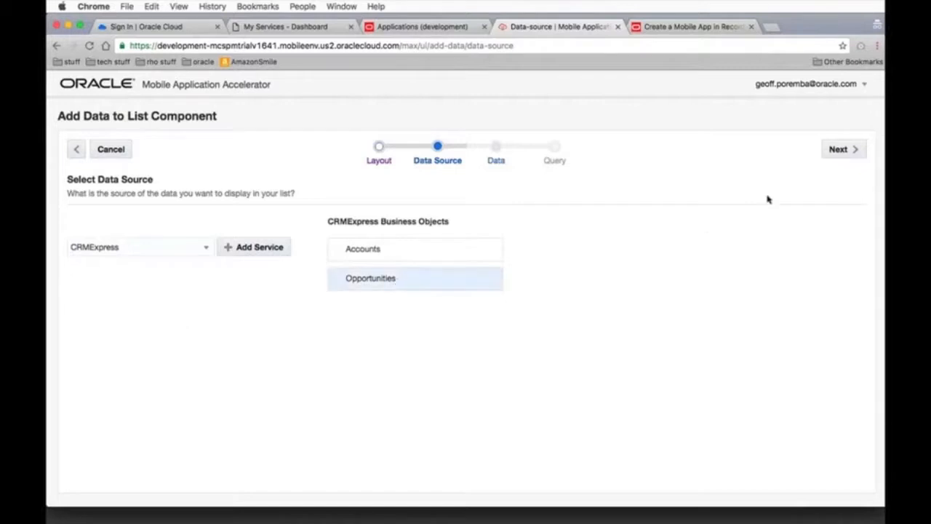
{"action": "left_click", "coordinate": [836, 149]}
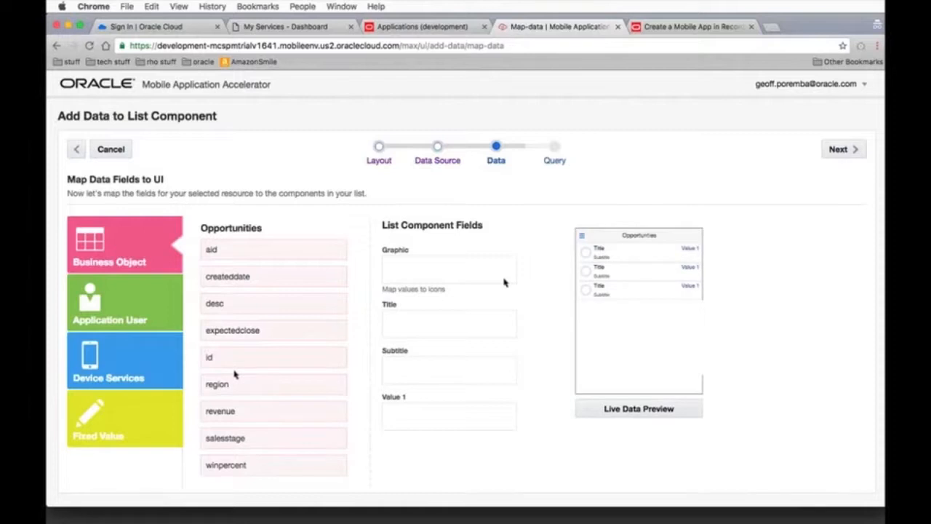
Try to map winpercent to Graphic, desc to Title, revenue to Subtitle and region to Value 1, with live data preview on
{"action": "left_click_drag", "start_coordinate": [390, 326], "coordinate": [421, 281]}
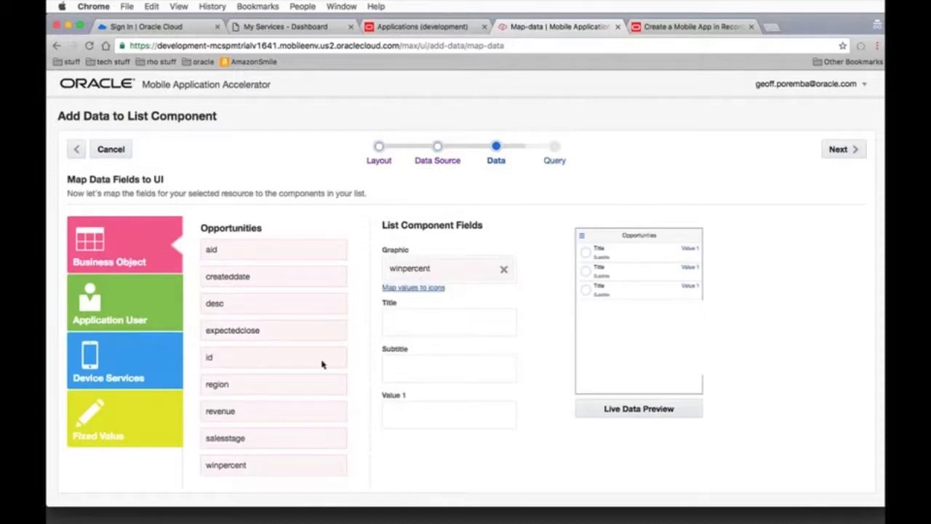
{"action": "left_click_drag", "start_coordinate": [301, 303], "coordinate": [445, 323]}
{"action": "left_click_drag", "start_coordinate": [240, 411], "coordinate": [428, 372]}
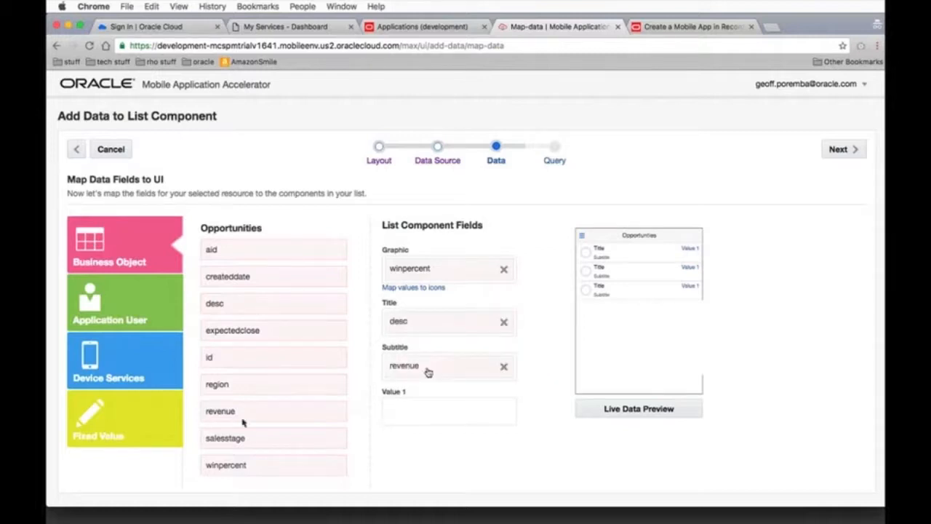
{"action": "left_click_drag", "start_coordinate": [236, 388], "coordinate": [430, 412]}
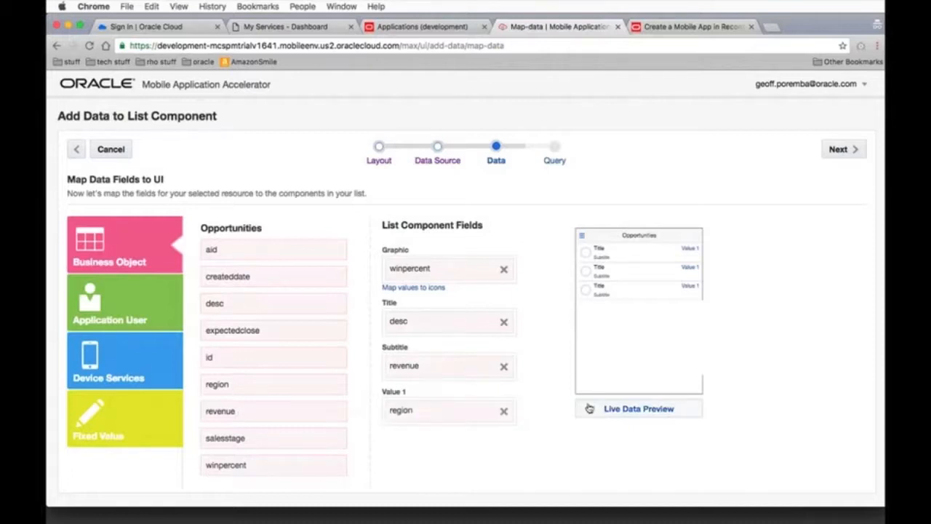
{"action": "left_click", "coordinate": [656, 415]}
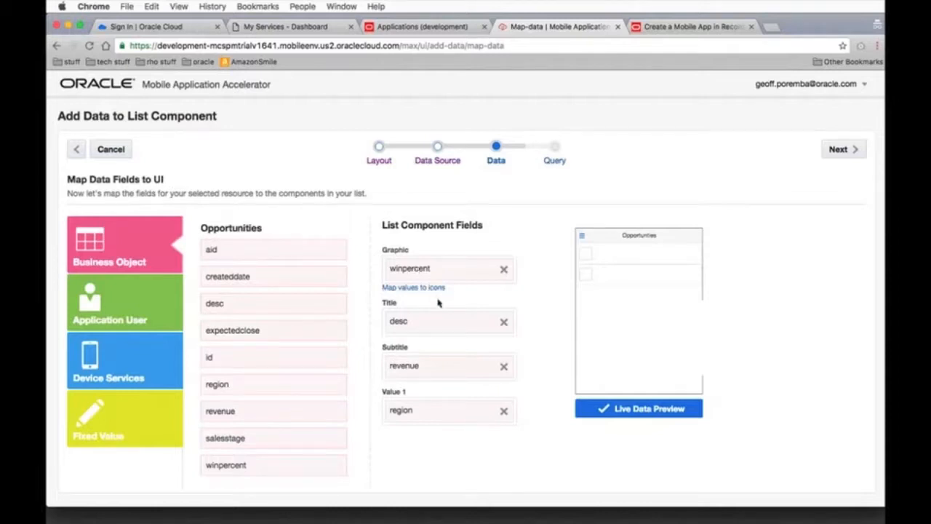
{"action": "left_click", "coordinate": [838, 149]}
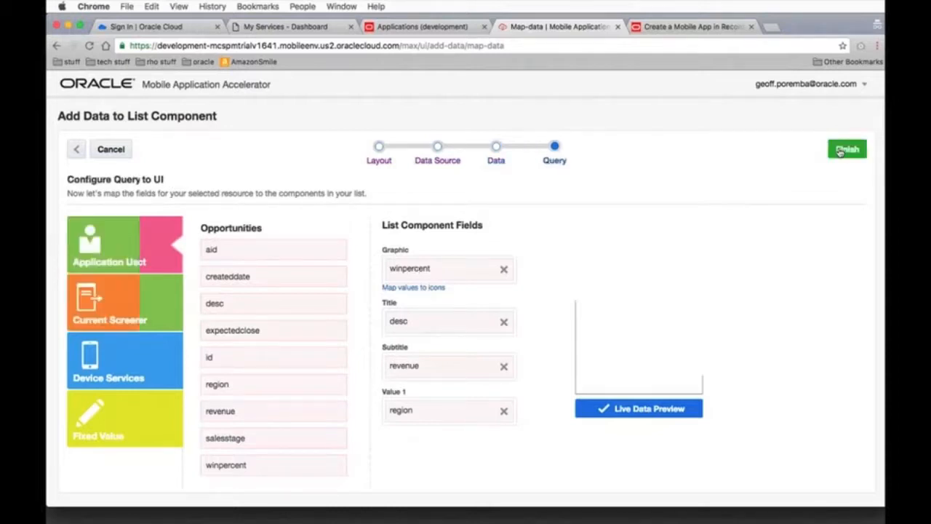
{"action": "left_click", "coordinate": [840, 150]}
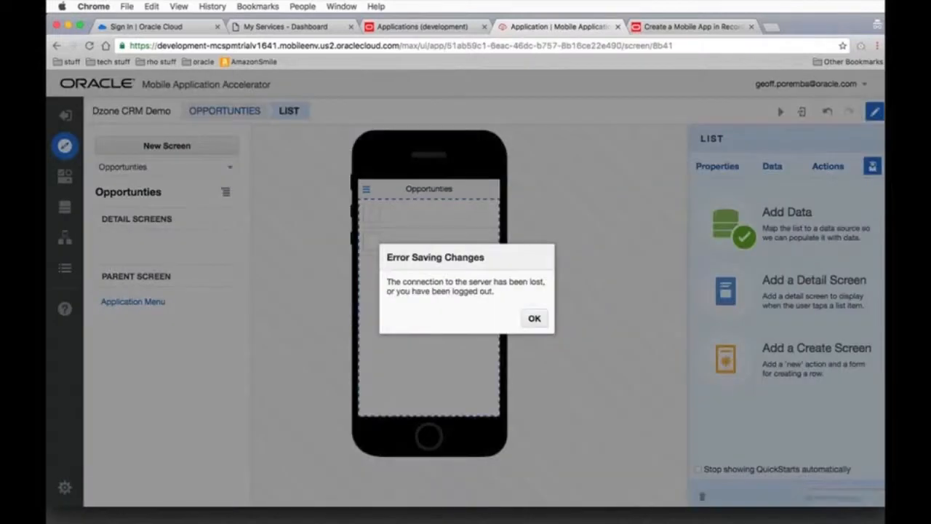
{"action": "key", "text": "Return"}
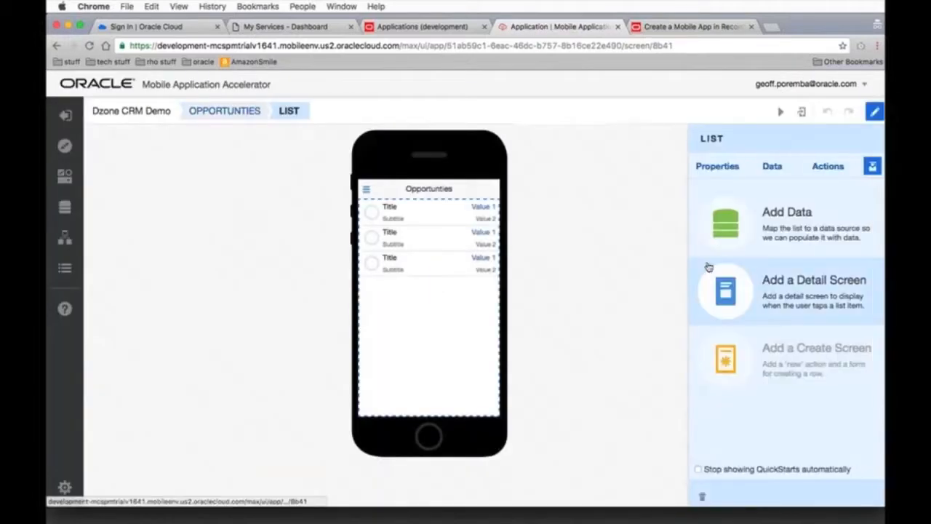
Change the field type of the list's Graphic field to Status Meter
{"action": "left_click", "coordinate": [718, 167]}
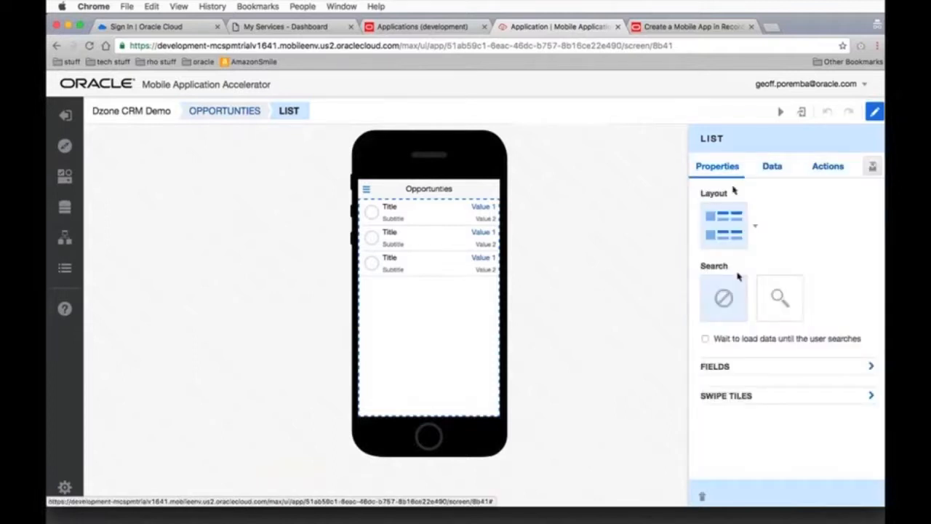
{"action": "left_click", "coordinate": [372, 212]}
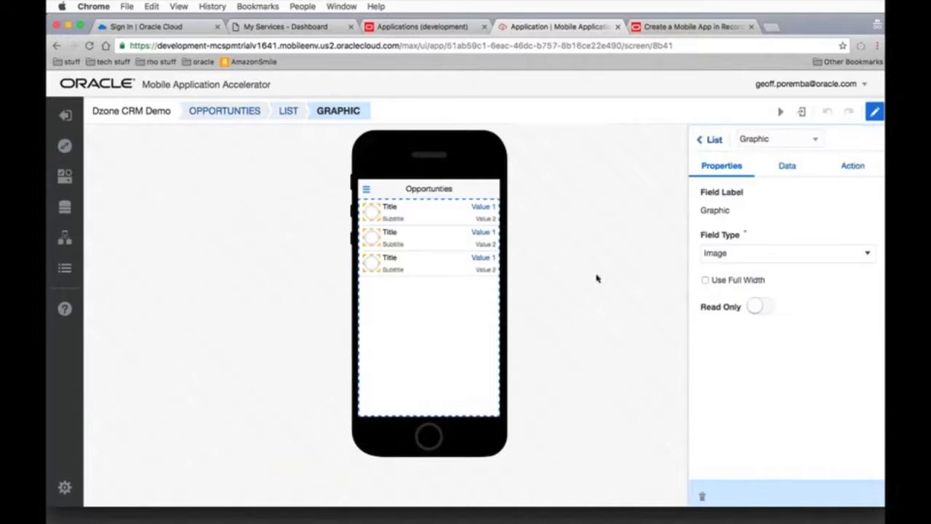
{"action": "left_click", "coordinate": [757, 256]}
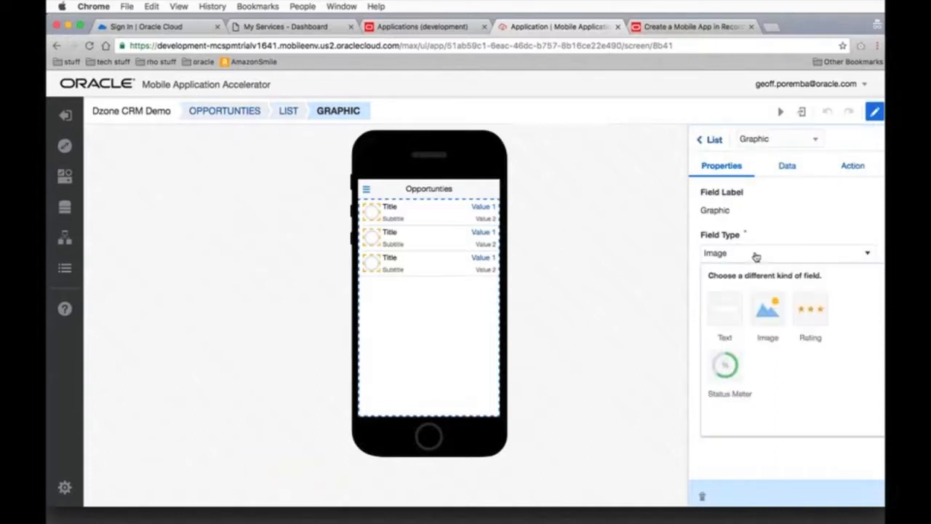
{"action": "left_click", "coordinate": [731, 368]}
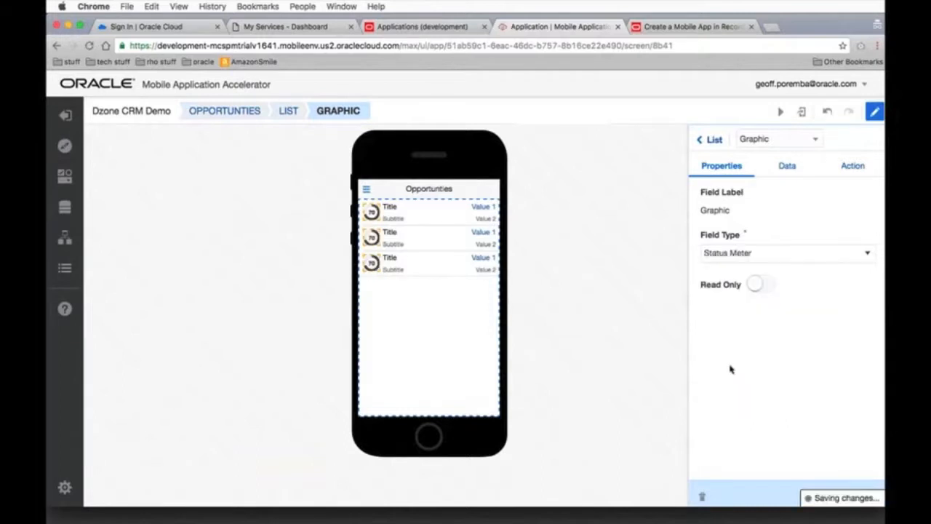
Bind the list to CRMExpress's Opportunities, mapping winpercent to Graphic, region to Subtitle, revenue to Value 1 and desc to Title, and finish the mapping
{"action": "left_click", "coordinate": [786, 167]}
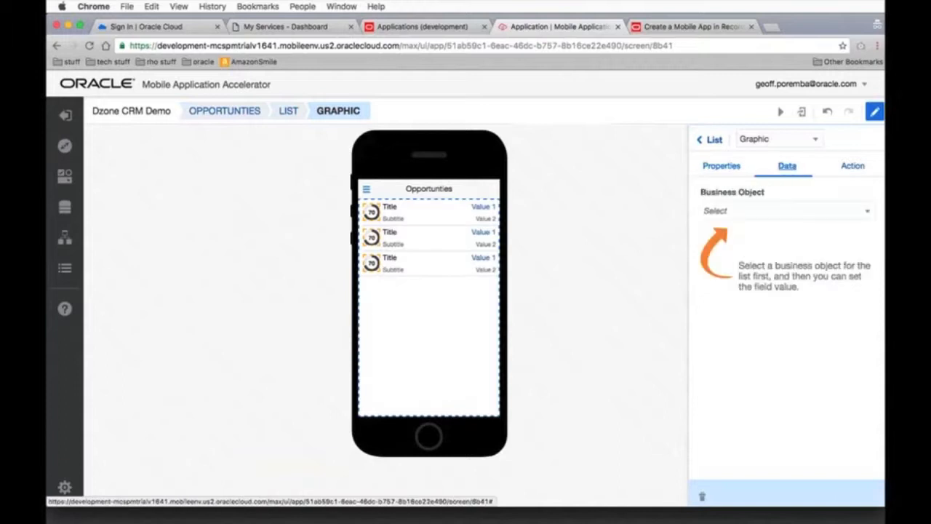
{"action": "left_click", "coordinate": [767, 211]}
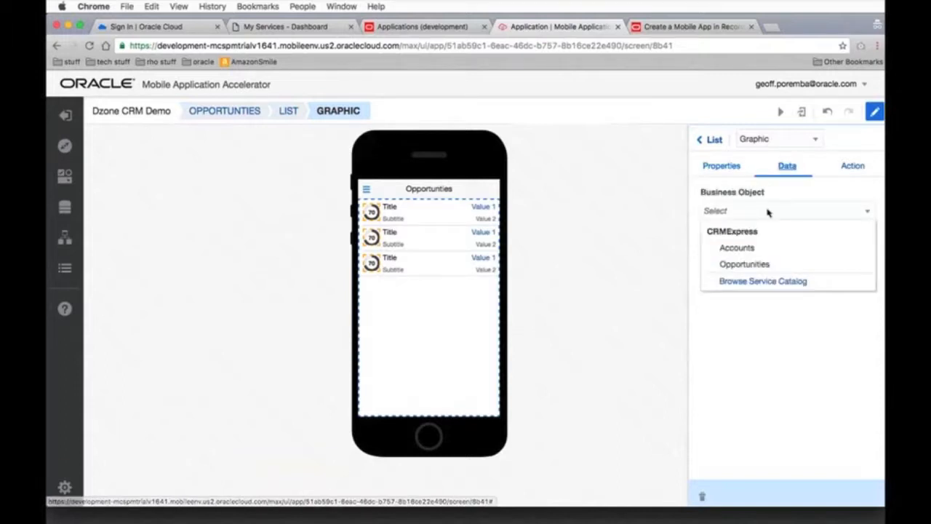
{"action": "left_click", "coordinate": [749, 264]}
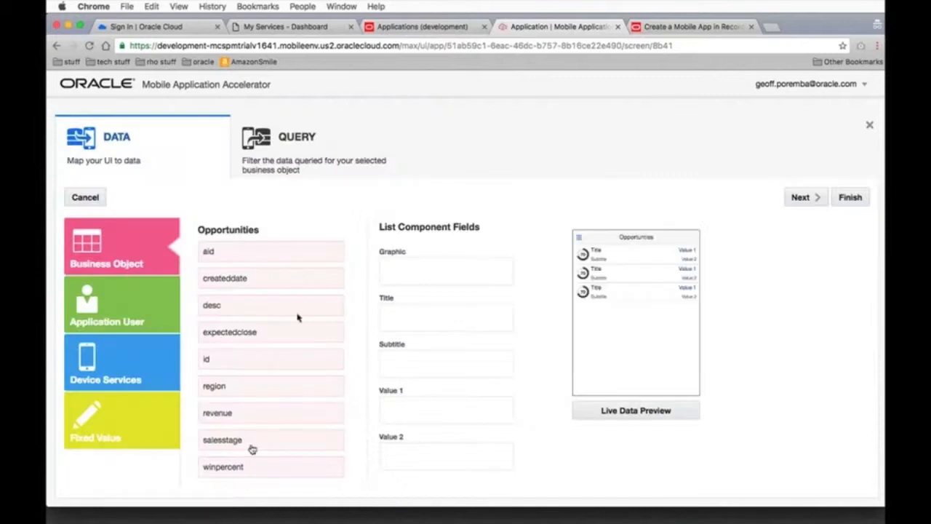
{"action": "left_click_drag", "start_coordinate": [241, 470], "coordinate": [420, 277]}
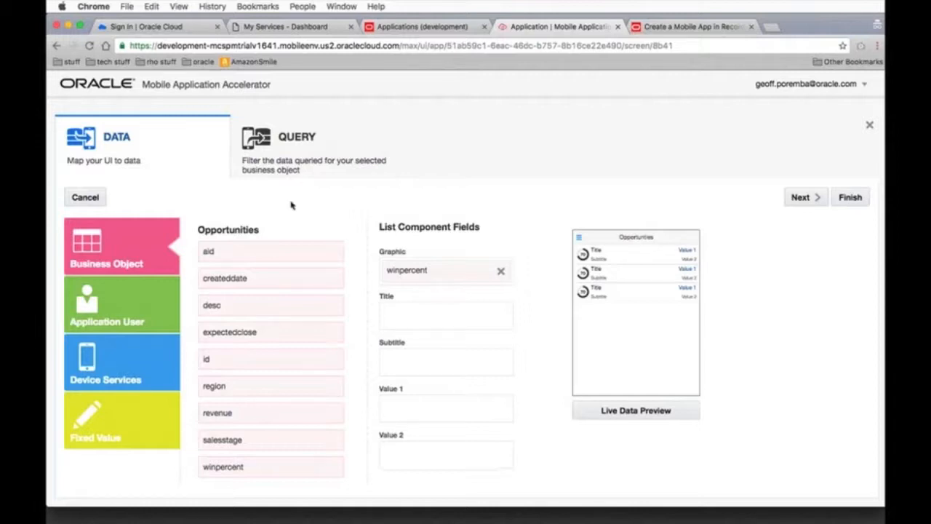
{"action": "left_click_drag", "start_coordinate": [232, 389], "coordinate": [430, 366]}
{"action": "left_click_drag", "start_coordinate": [241, 422], "coordinate": [441, 414]}
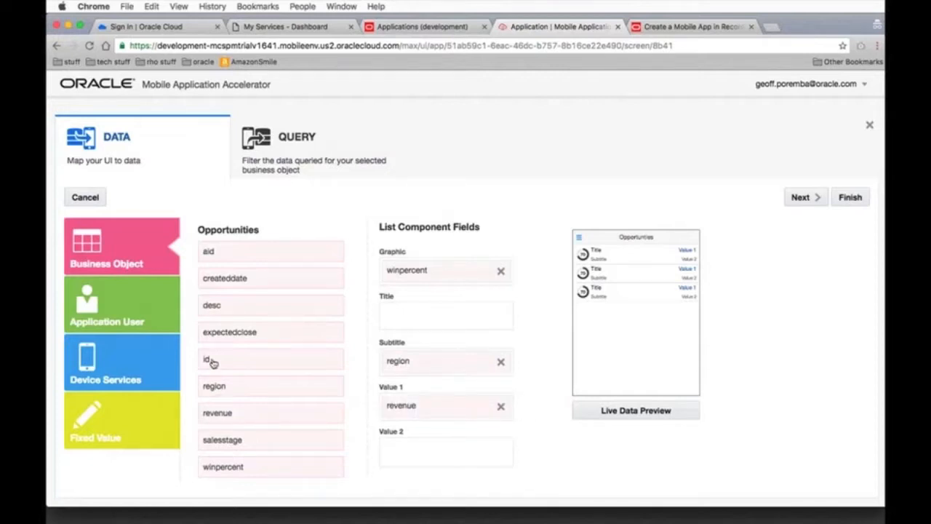
{"action": "left_click_drag", "start_coordinate": [212, 304], "coordinate": [411, 313]}
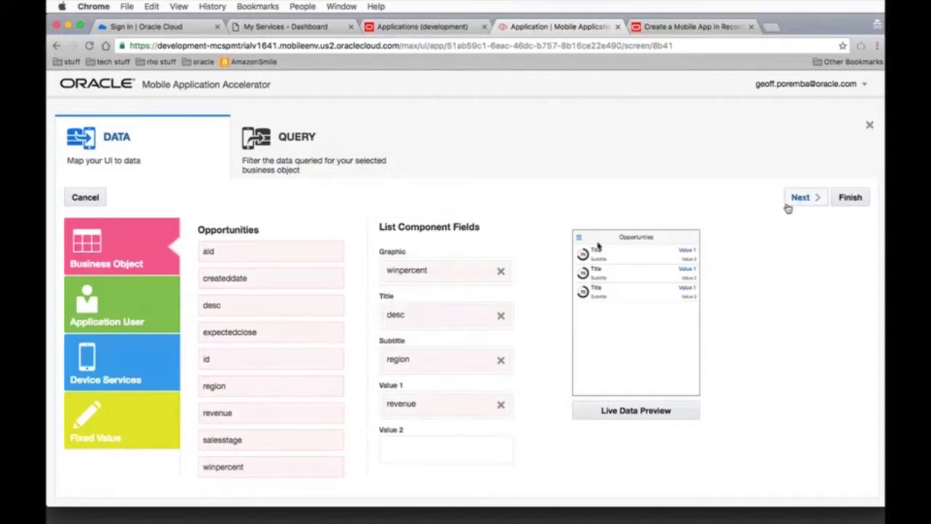
{"action": "left_click", "coordinate": [849, 201]}
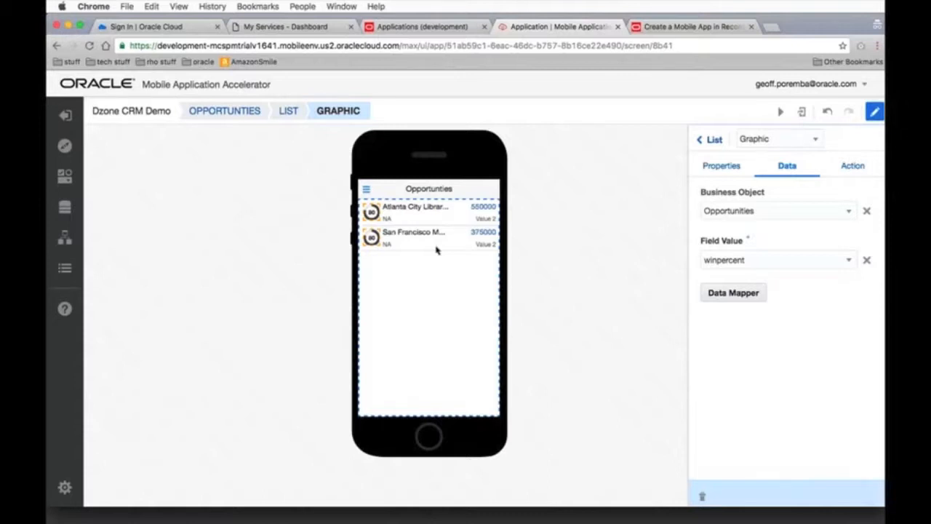
{"action": "left_click", "coordinate": [437, 247]}
{"action": "left_click", "coordinate": [455, 238]}
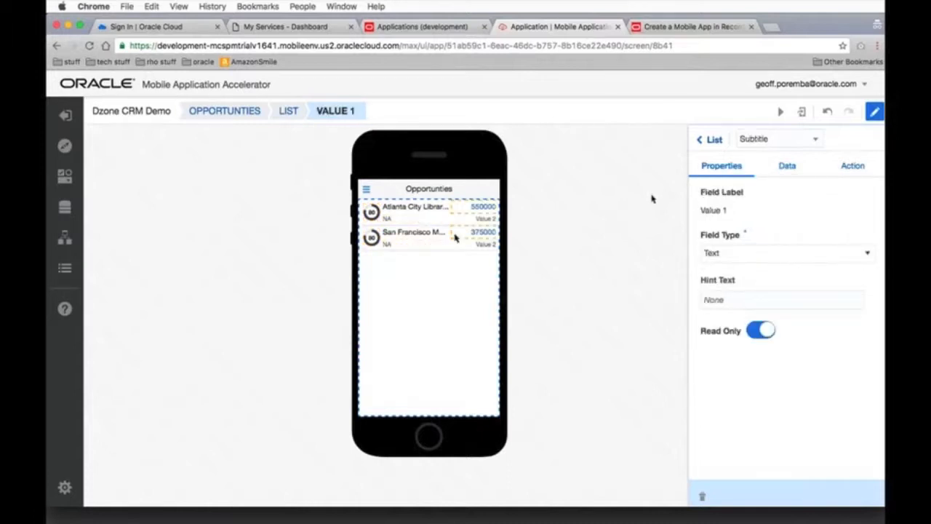
{"action": "left_click", "coordinate": [452, 190]}
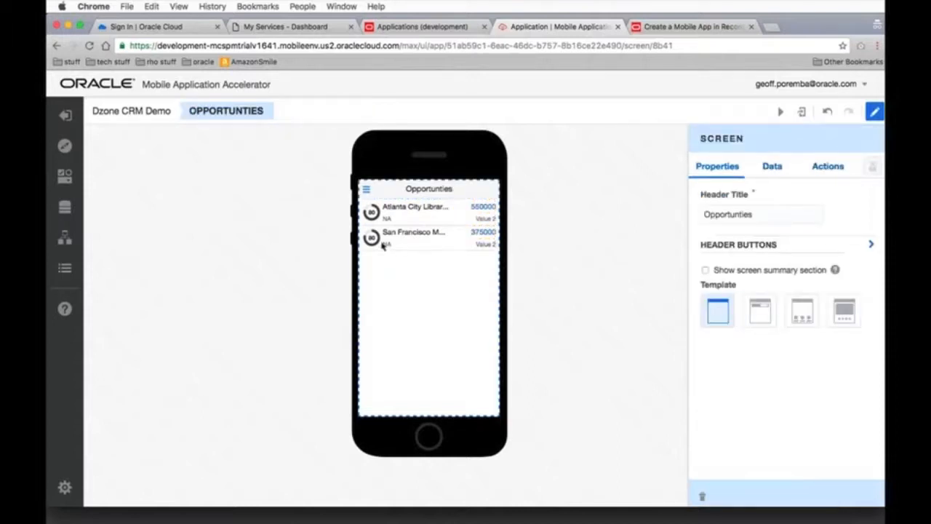
{"action": "left_click", "coordinate": [372, 238]}
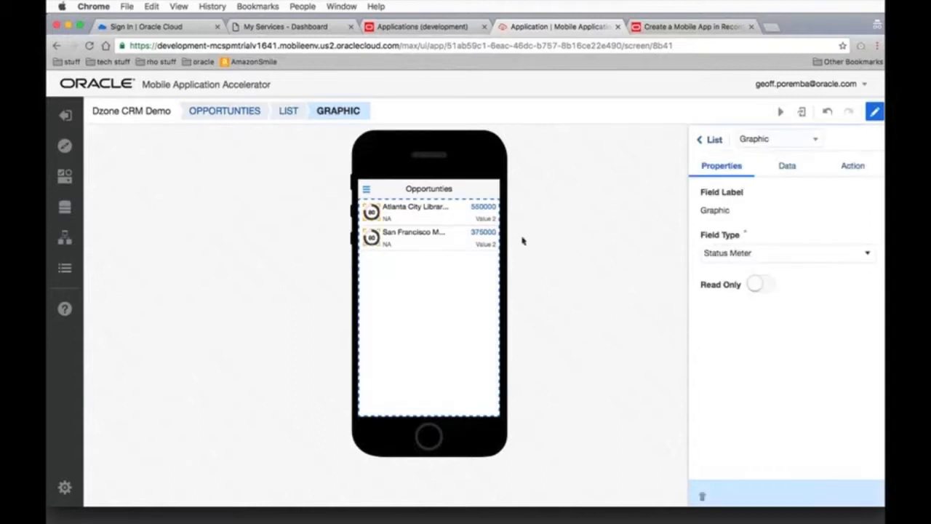
{"action": "left_click", "coordinate": [418, 209]}
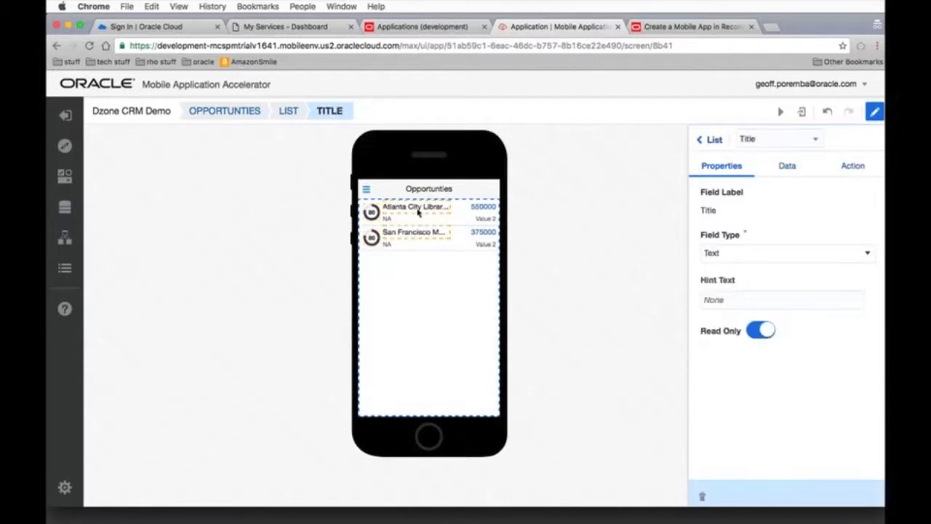
{"action": "left_click", "coordinate": [429, 193]}
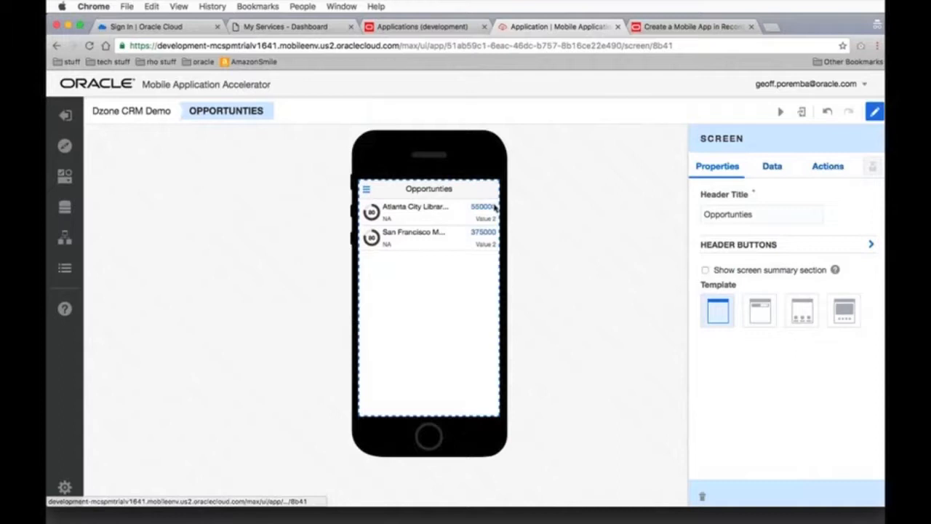
Start adding a detail screen for the opportunities list, using the Screen with Top Tabs and Summary template
{"action": "left_click", "coordinate": [471, 259]}
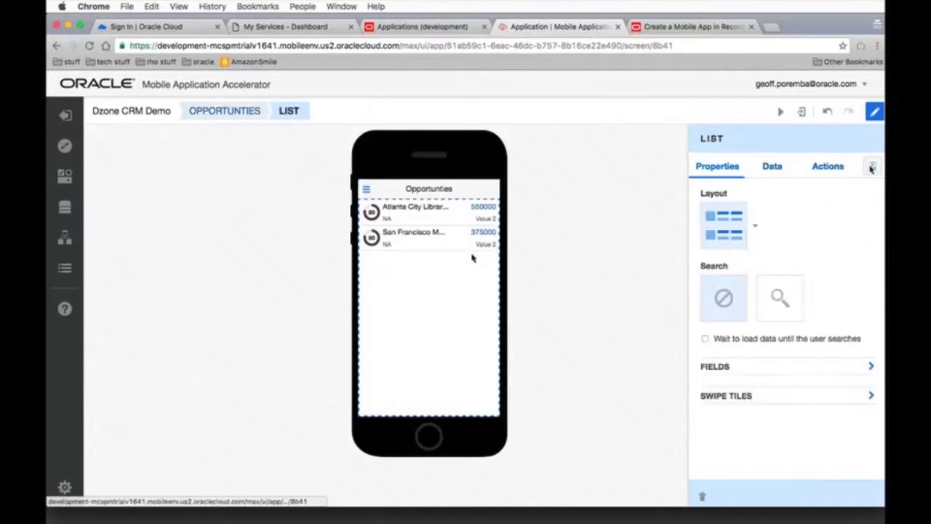
{"action": "left_click", "coordinate": [872, 167]}
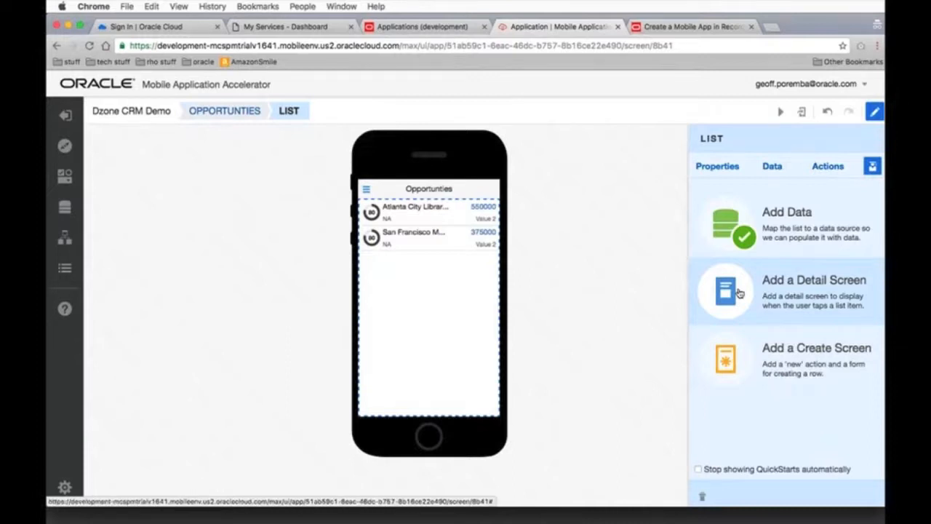
{"action": "left_click", "coordinate": [739, 291]}
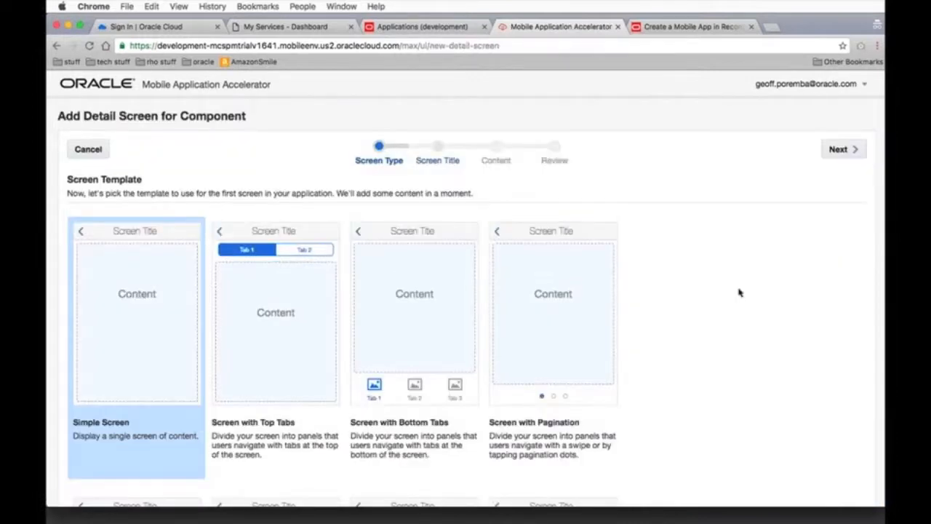
{"action": "scroll", "coordinate": [740, 292], "scroll_direction": "down", "scroll_amount": 1}
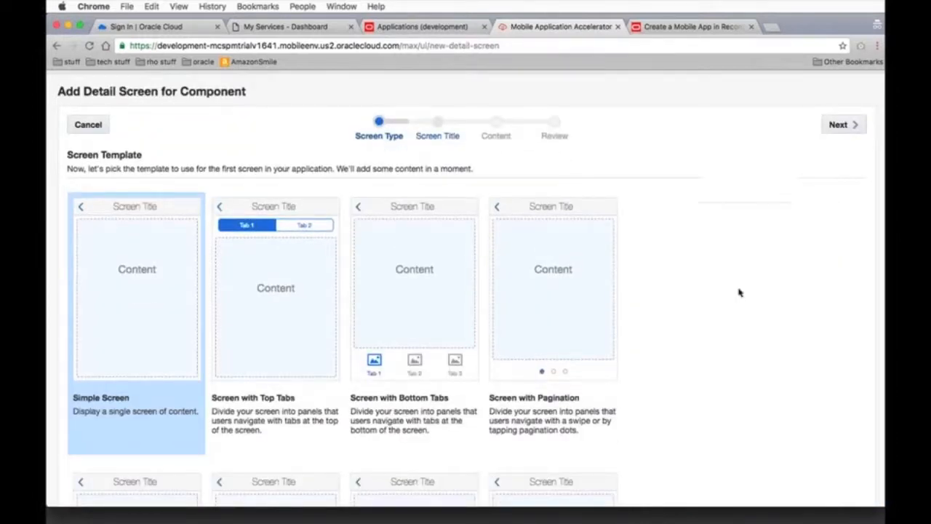
{"action": "scroll", "coordinate": [739, 292], "scroll_direction": "down", "scroll_amount": 3}
{"action": "scroll", "coordinate": [739, 292], "scroll_direction": "down", "scroll_amount": 3}
{"action": "scroll", "coordinate": [739, 293], "scroll_direction": "down", "scroll_amount": 1}
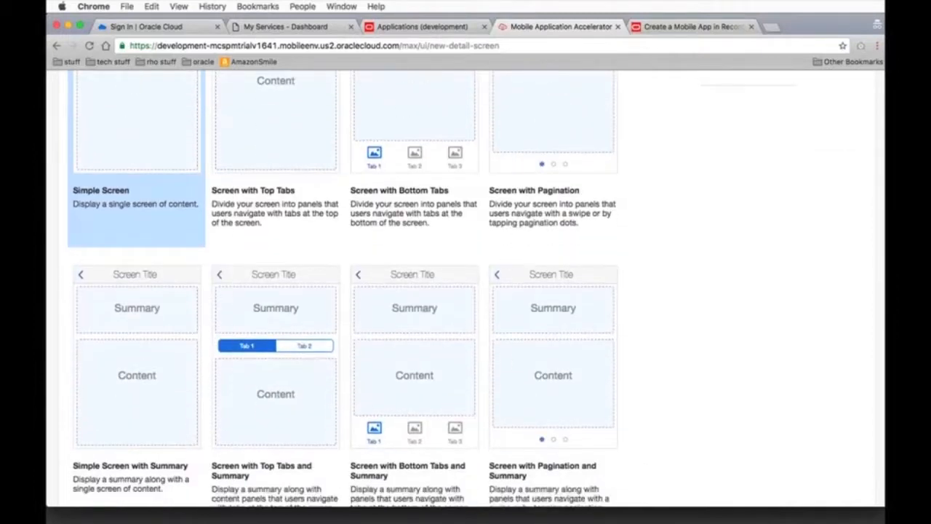
{"action": "left_click", "coordinate": [258, 350]}
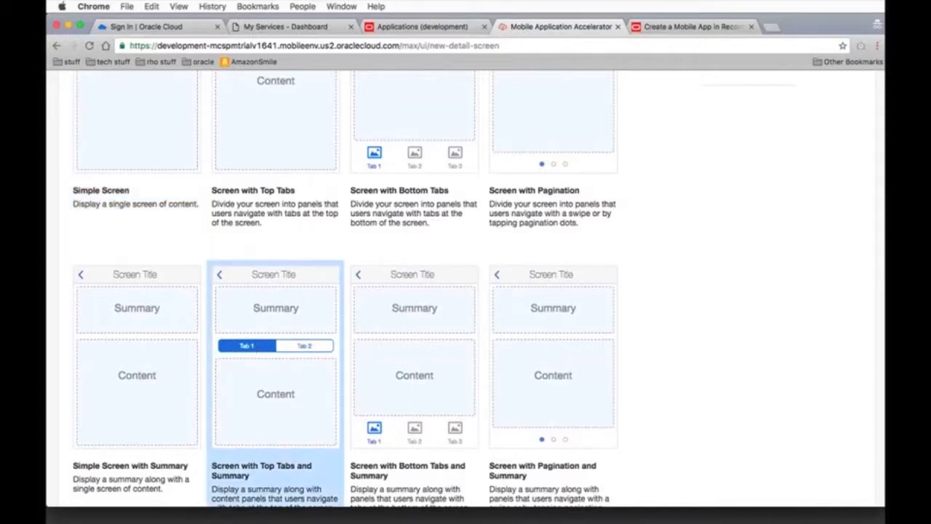
{"action": "scroll", "coordinate": [723, 256], "scroll_direction": "up", "scroll_amount": 5}
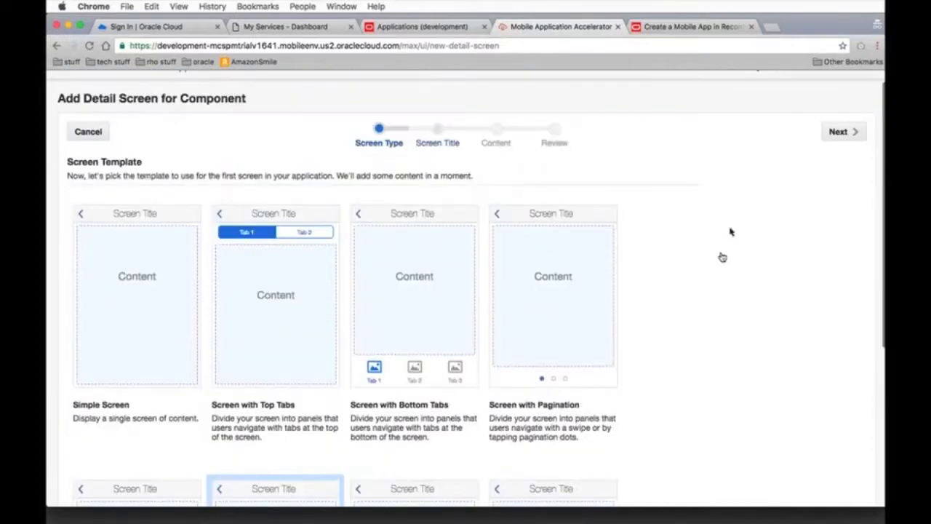
{"action": "left_click", "coordinate": [837, 133]}
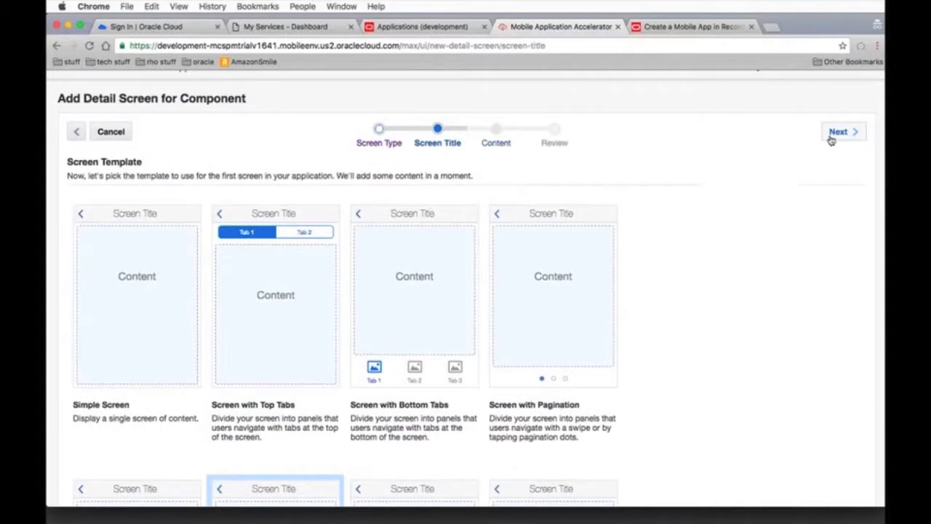
Reload the detail screen wizard page to bring up its Screen Title stage
{"action": "scroll", "coordinate": [778, 289], "scroll_direction": "down", "scroll_amount": 3}
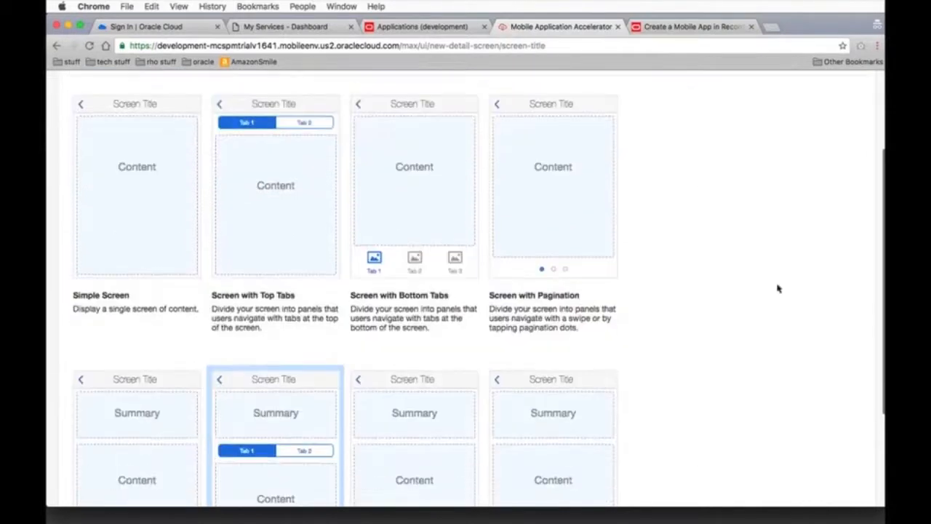
{"action": "scroll", "coordinate": [776, 287], "scroll_direction": "down", "scroll_amount": 2}
{"action": "scroll", "coordinate": [775, 286], "scroll_direction": "up", "scroll_amount": 5}
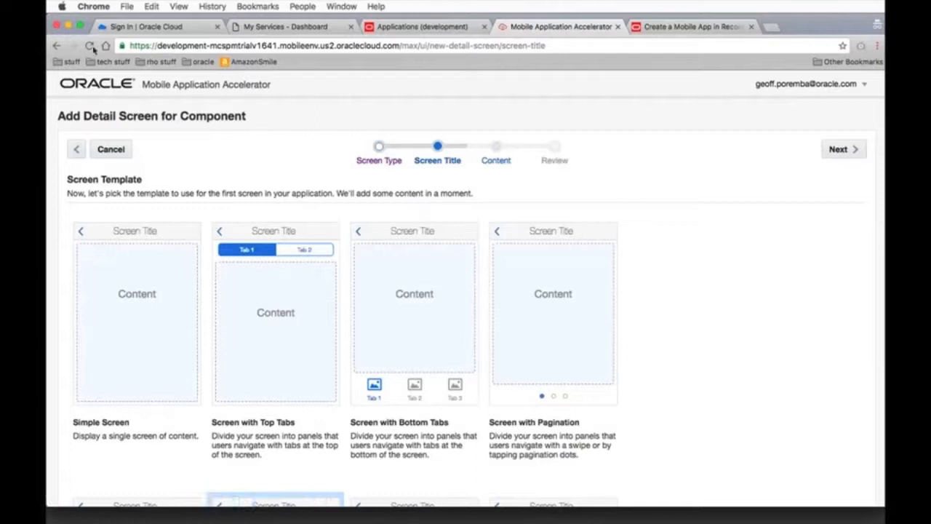
{"action": "left_click", "coordinate": [92, 47]}
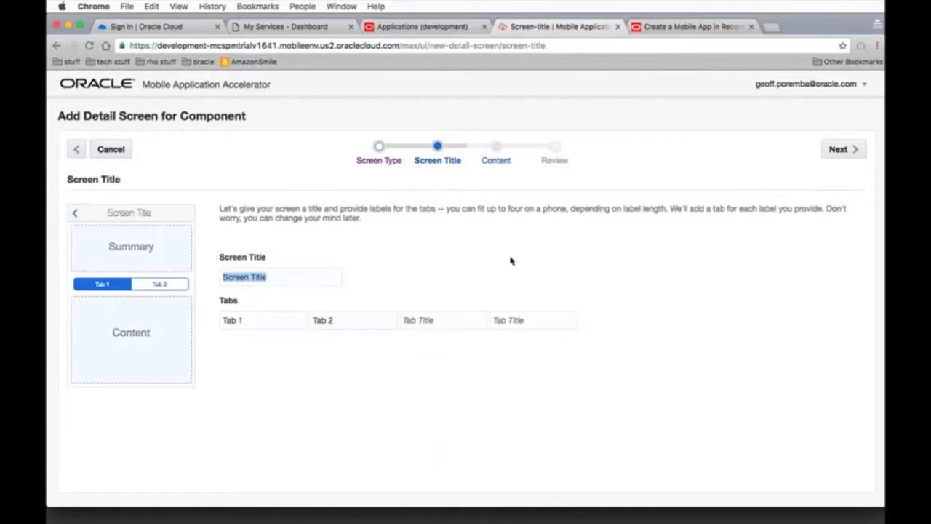
Title the detail screen Opportunity, label its two tabs Details and Account, and proceed to the content choice
{"action": "type", "text": "Opportunity"}
{"action": "left_click_drag", "start_coordinate": [245, 320], "coordinate": [223, 324]}
{"action": "type", "text": "Detai"}
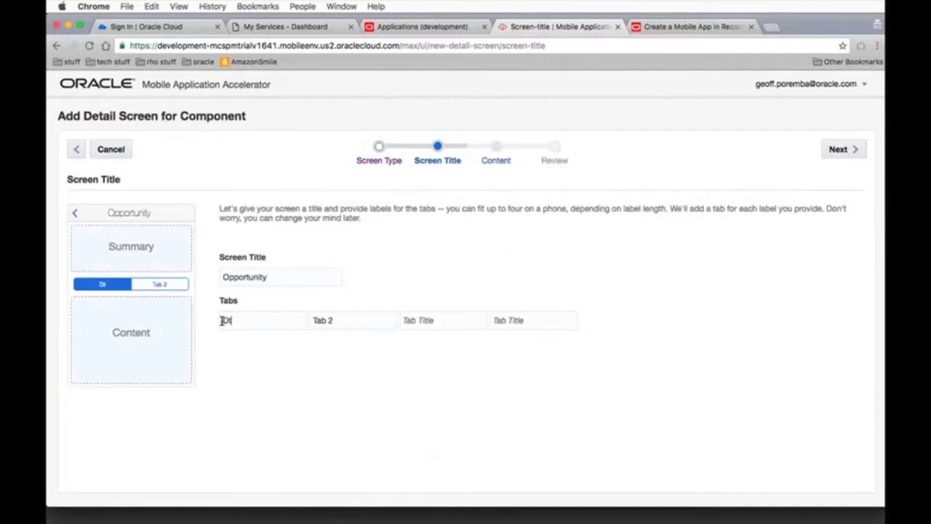
{"action": "type", "text": "ails"}
{"action": "key", "text": "Tab"}
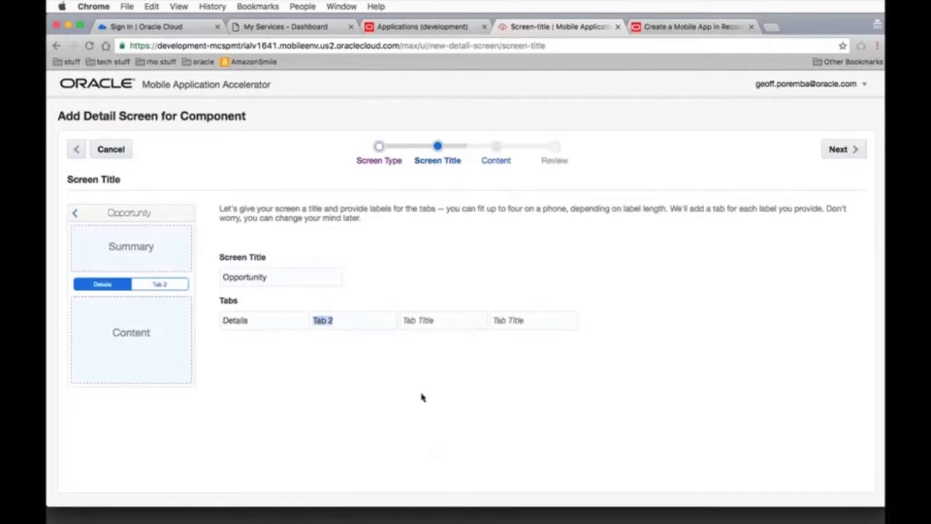
{"action": "type", "text": "Account"}
{"action": "left_click", "coordinate": [840, 150]}
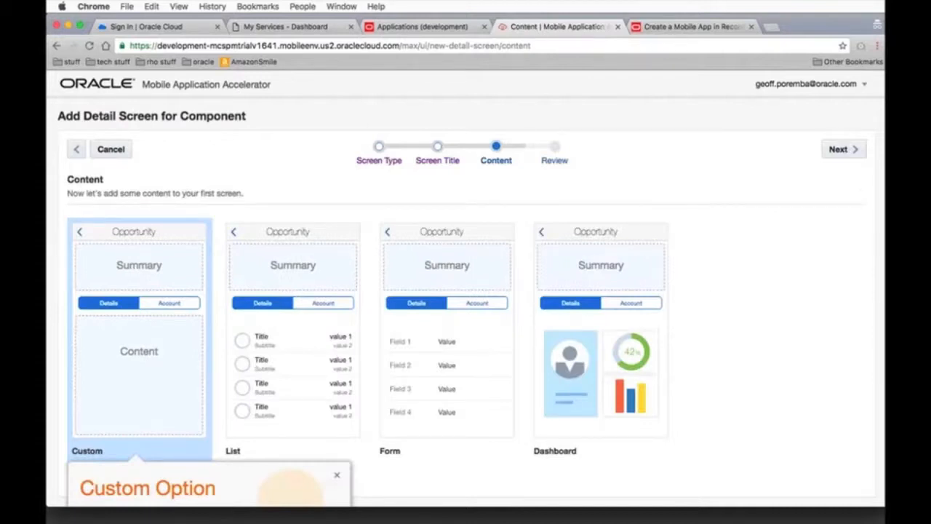
Choose Form as the detail screen's content and finish creating the screen
{"action": "left_click", "coordinate": [471, 354]}
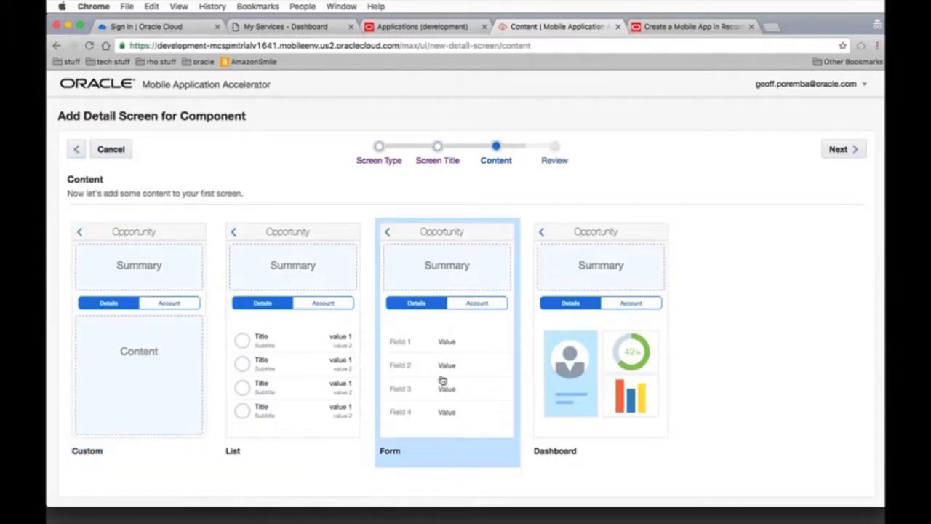
{"action": "left_click", "coordinate": [839, 150]}
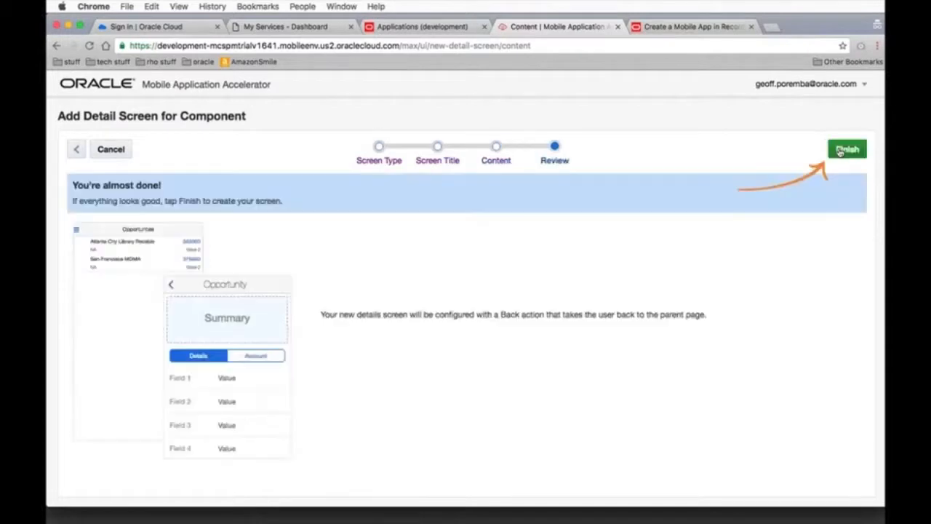
{"action": "left_click", "coordinate": [839, 151]}
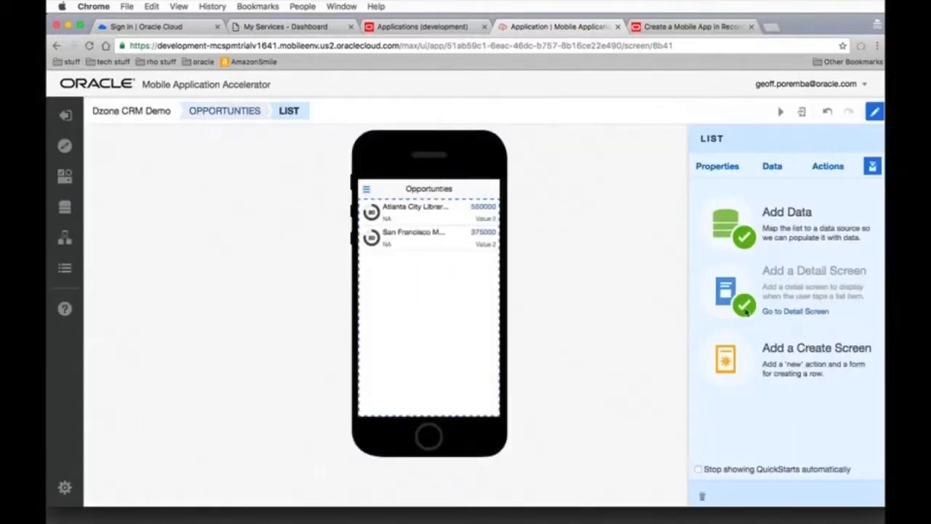
Go to the new Opportunity detail screen and place a Card component in its summary area
{"action": "left_click", "coordinate": [800, 313]}
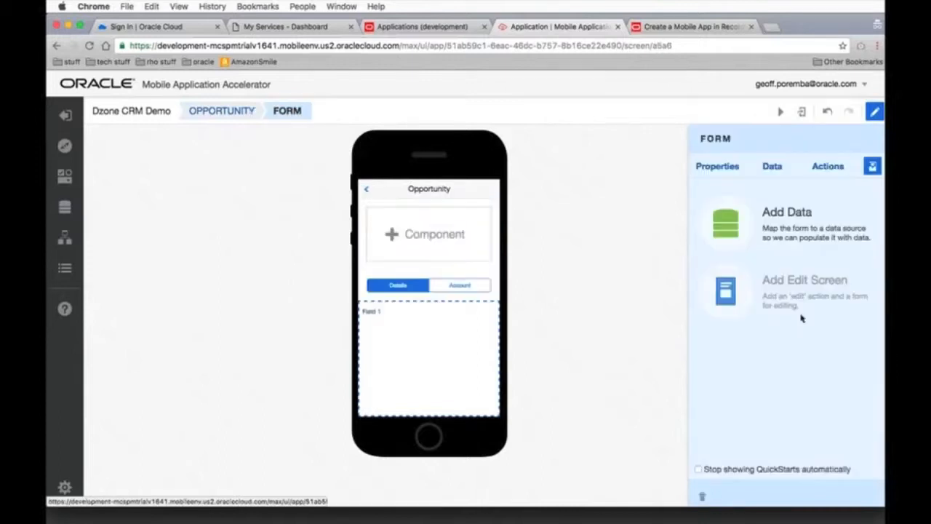
{"action": "left_click", "coordinate": [64, 175]}
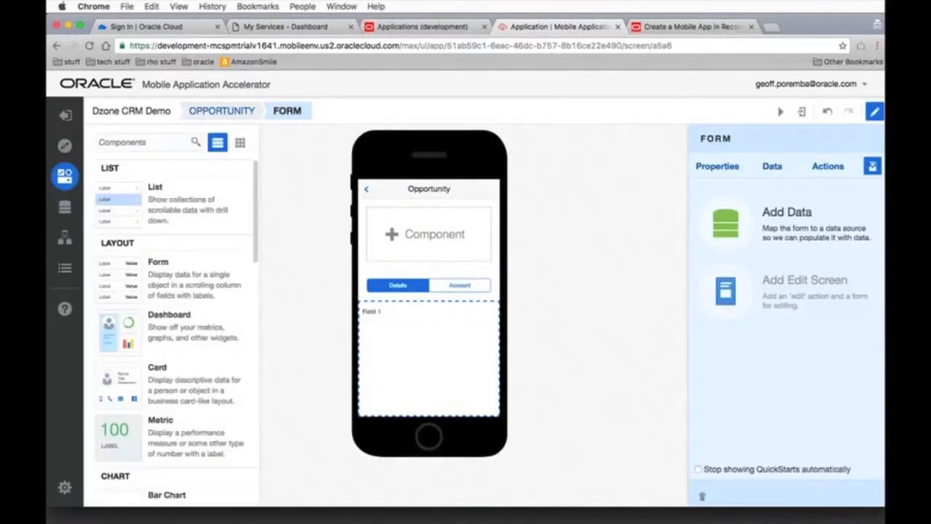
{"action": "left_click_drag", "start_coordinate": [114, 381], "coordinate": [392, 235]}
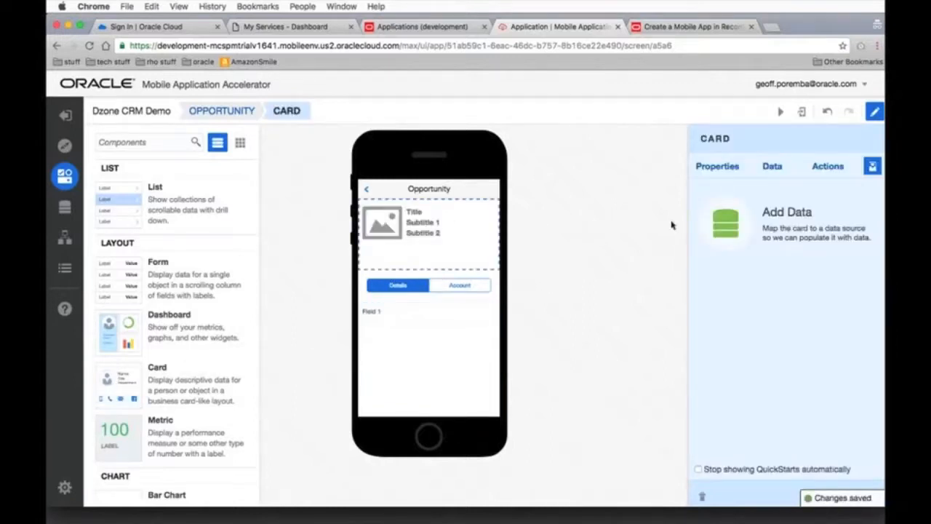
Start adding data to the card with CRMExpress's Opportunity business object and proceed to field mapping
{"action": "left_click", "coordinate": [745, 224]}
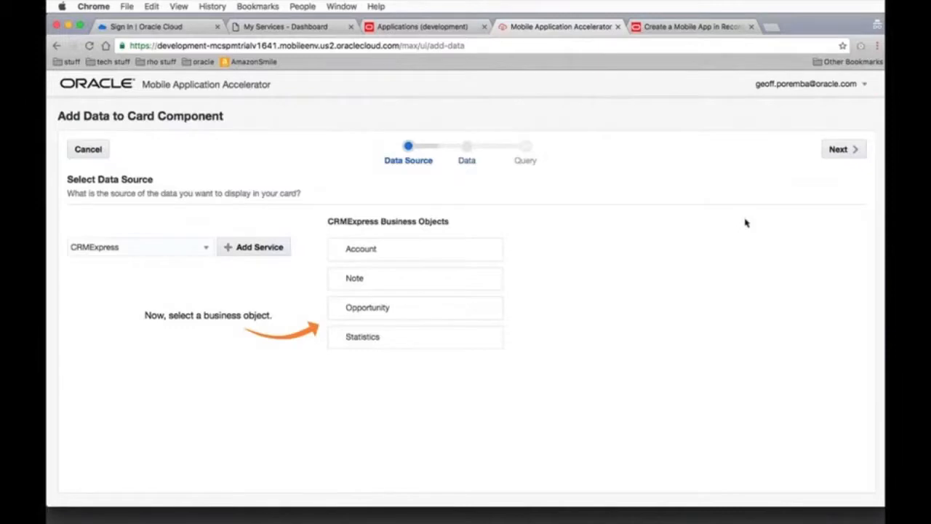
{"action": "left_click", "coordinate": [386, 312]}
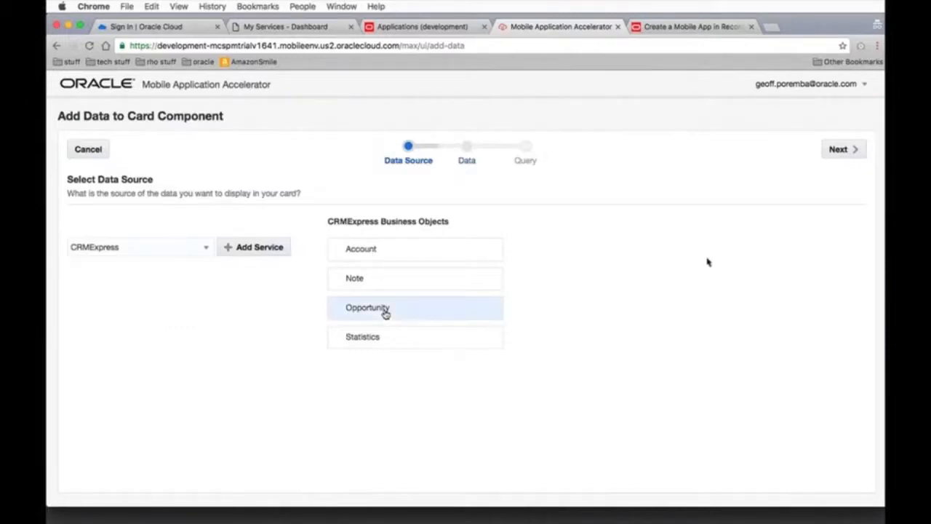
{"action": "left_click", "coordinate": [837, 149]}
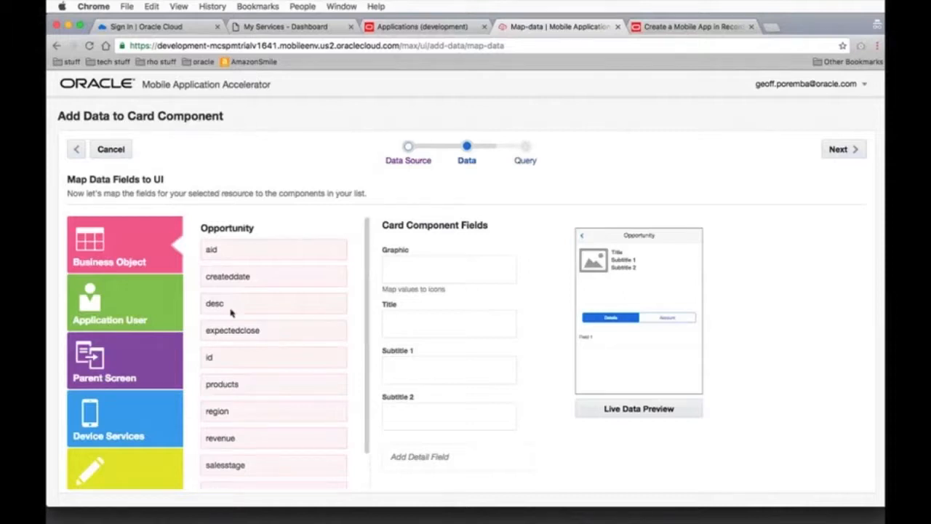
{"action": "left_click_drag", "start_coordinate": [227, 309], "coordinate": [423, 326]}
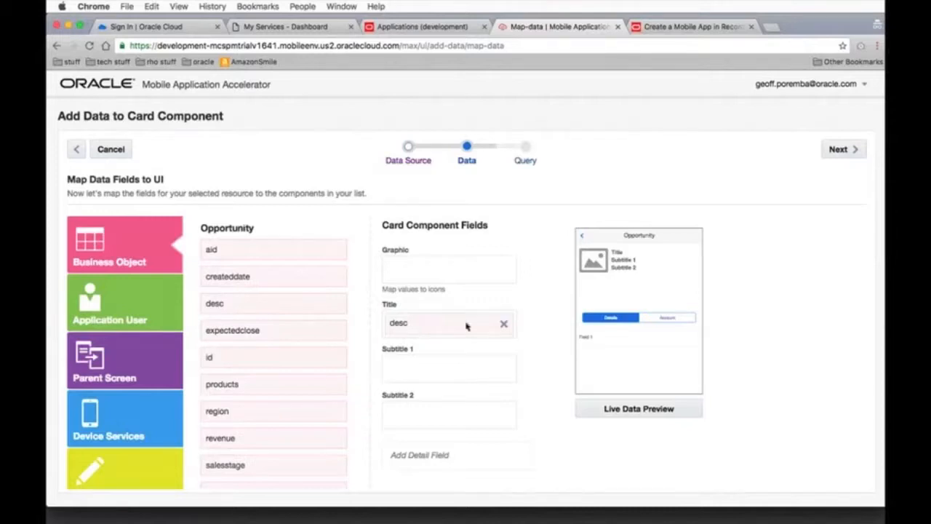
{"action": "scroll", "coordinate": [312, 338], "scroll_direction": "down", "scroll_amount": 1}
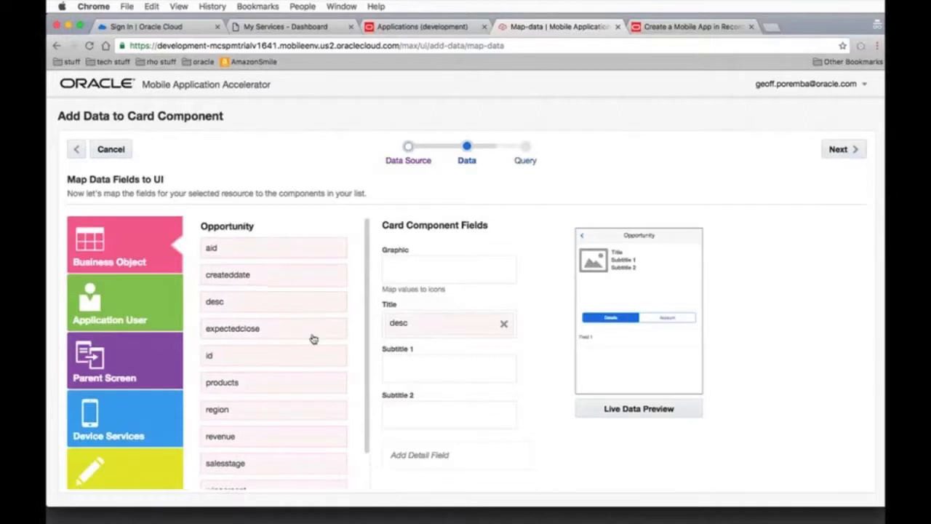
{"action": "scroll", "coordinate": [313, 339], "scroll_direction": "down", "scroll_amount": 2}
{"action": "left_click", "coordinate": [504, 326]}
Map the account's name field to the card's Title, salesstage to Subtitle 1 and revenue to Subtitle 2
{"action": "left_click", "coordinate": [299, 478]}
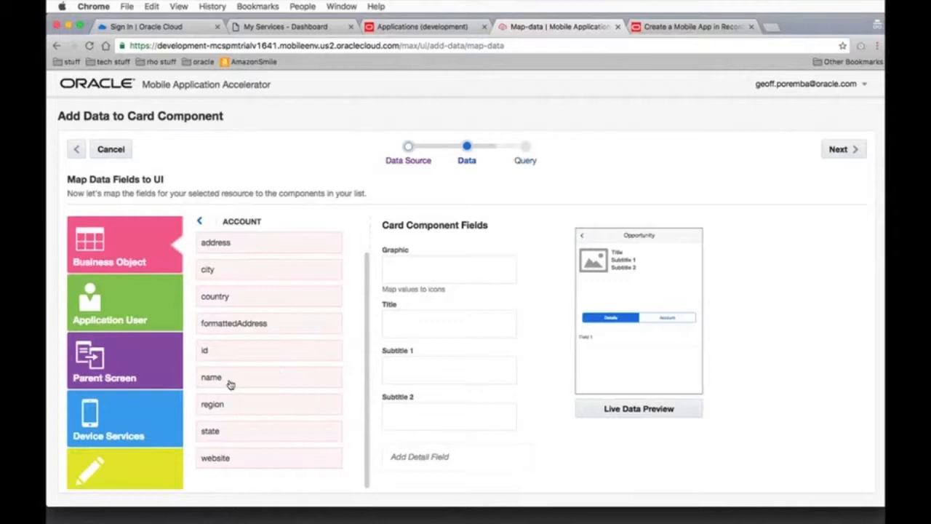
{"action": "left_click_drag", "start_coordinate": [229, 384], "coordinate": [417, 336]}
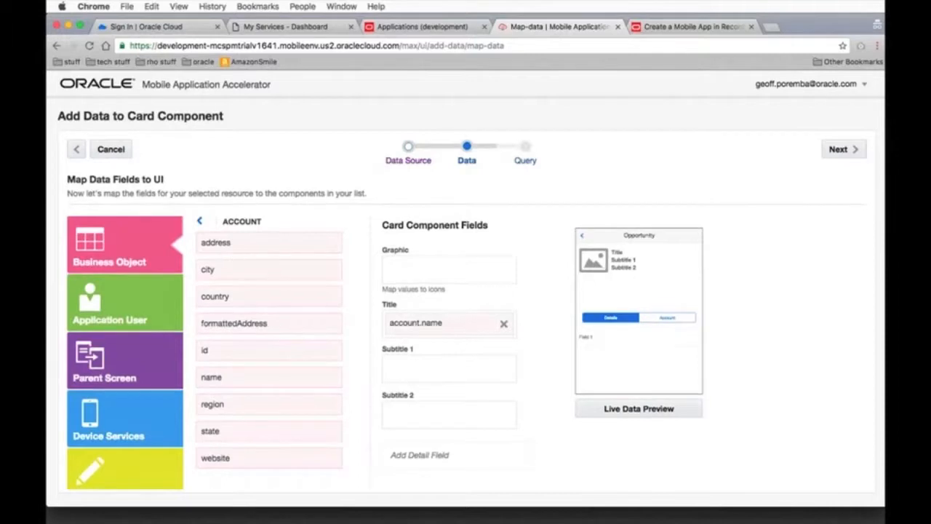
{"action": "left_click", "coordinate": [201, 221]}
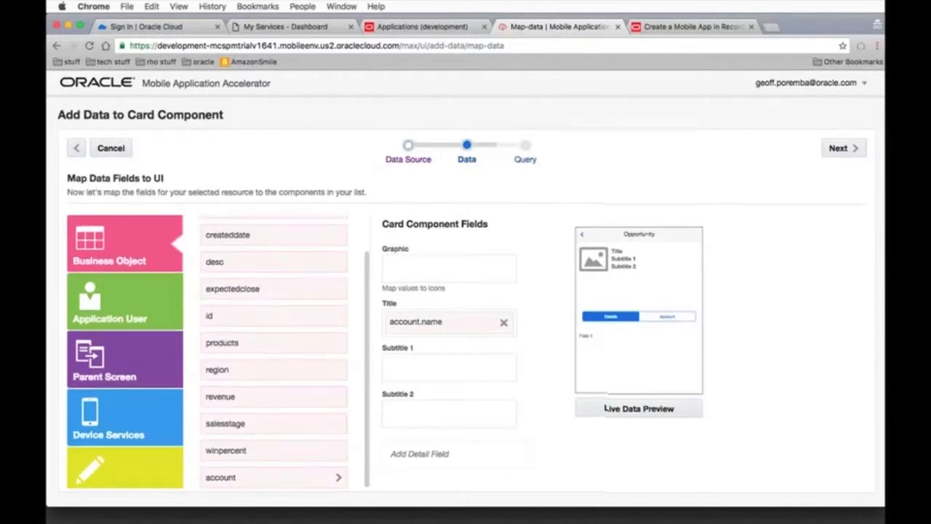
{"action": "left_click_drag", "start_coordinate": [246, 426], "coordinate": [434, 375]}
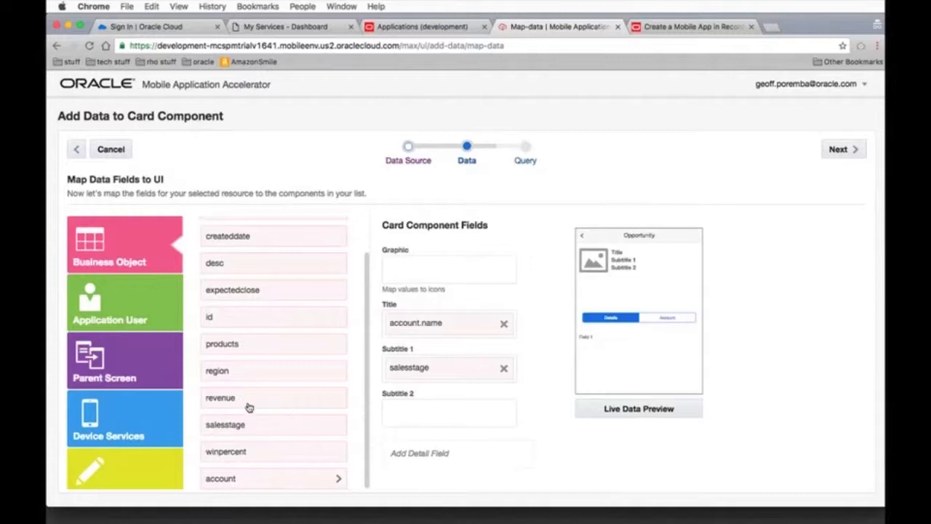
{"action": "left_click_drag", "start_coordinate": [248, 406], "coordinate": [442, 417]}
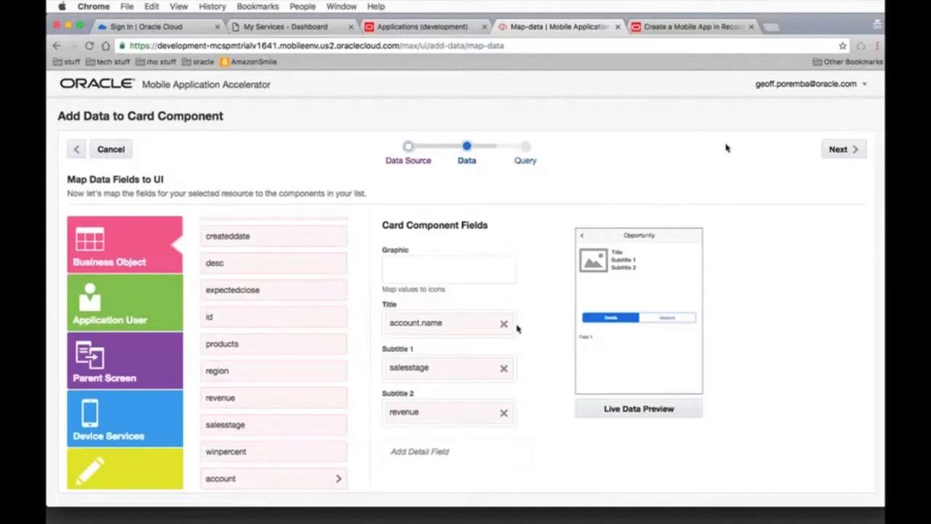
Proceed to the query parameters, review the available value sources including Parent Screen, and finish adding data to the card
{"action": "left_click", "coordinate": [858, 150]}
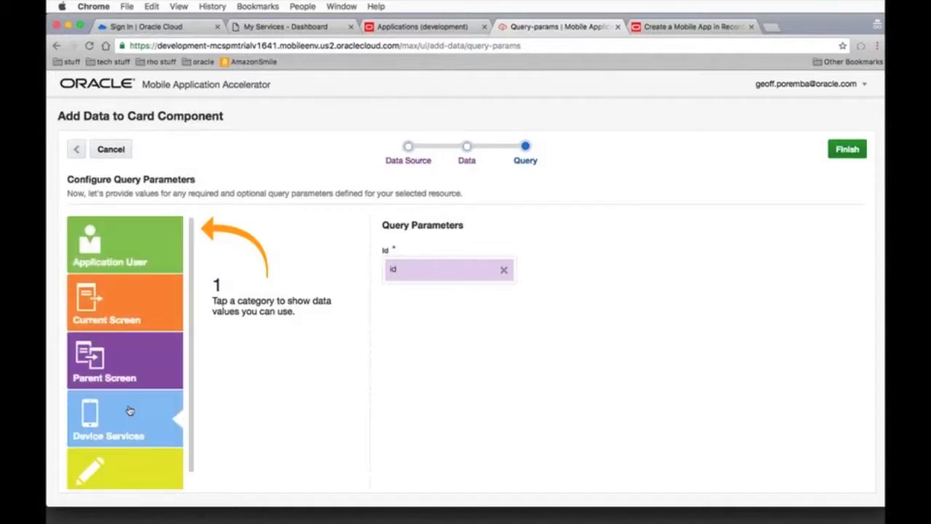
{"action": "left_click", "coordinate": [129, 304]}
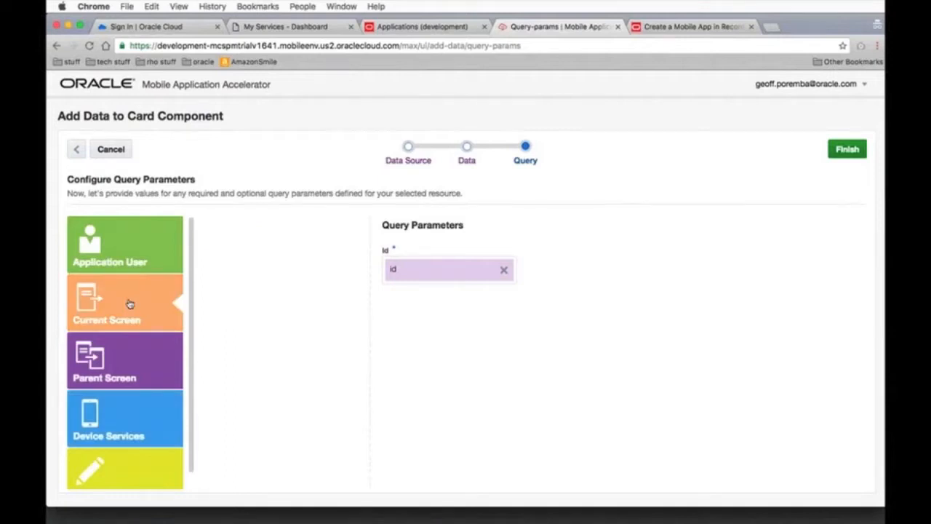
{"action": "left_click", "coordinate": [123, 249]}
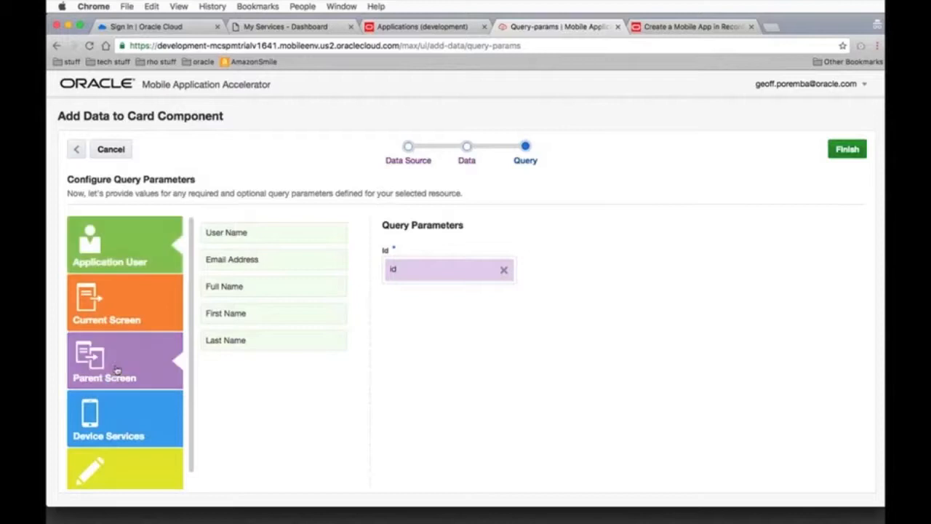
{"action": "left_click", "coordinate": [118, 375]}
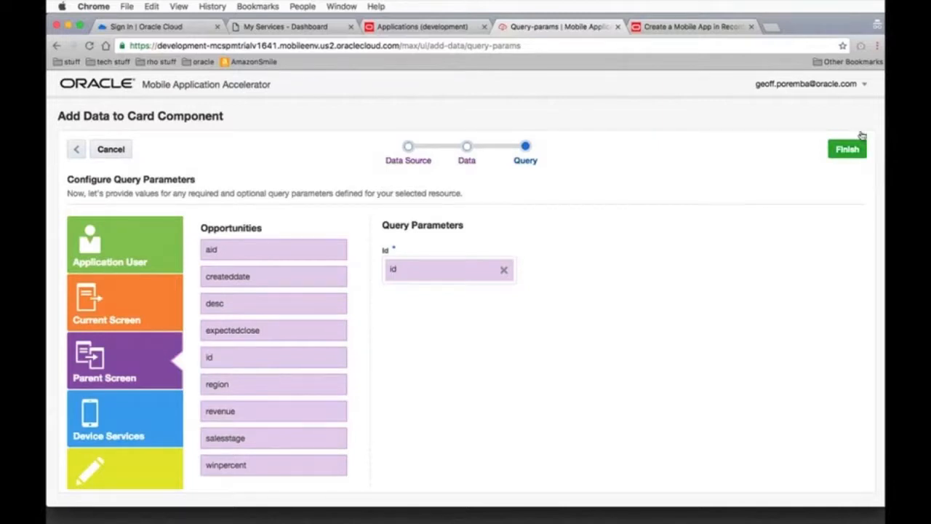
{"action": "left_click", "coordinate": [848, 151]}
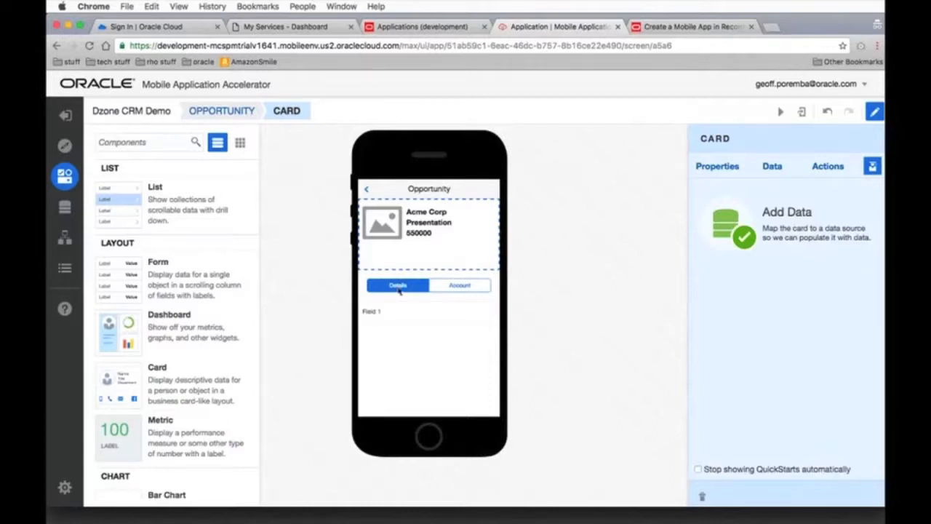
Label the first field of the Details tab's form Created Date
{"action": "left_click", "coordinate": [396, 322]}
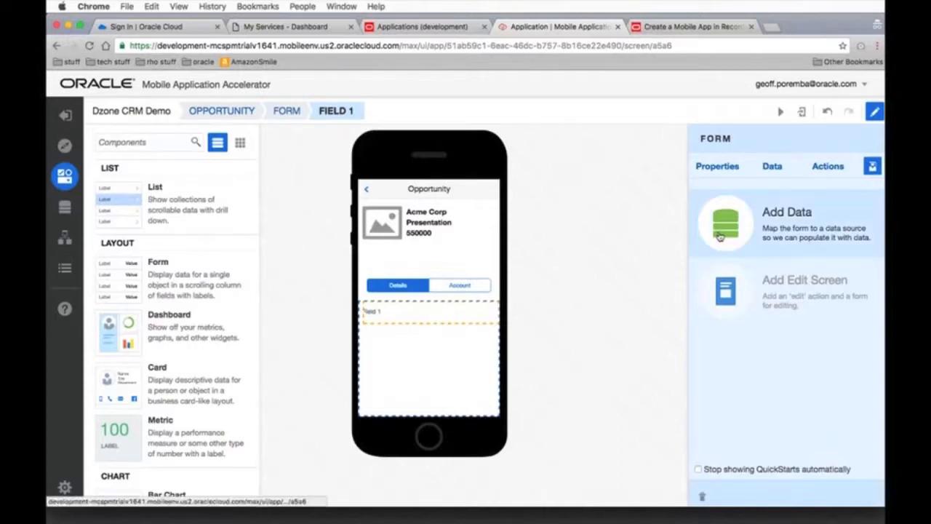
{"action": "left_click", "coordinate": [716, 166]}
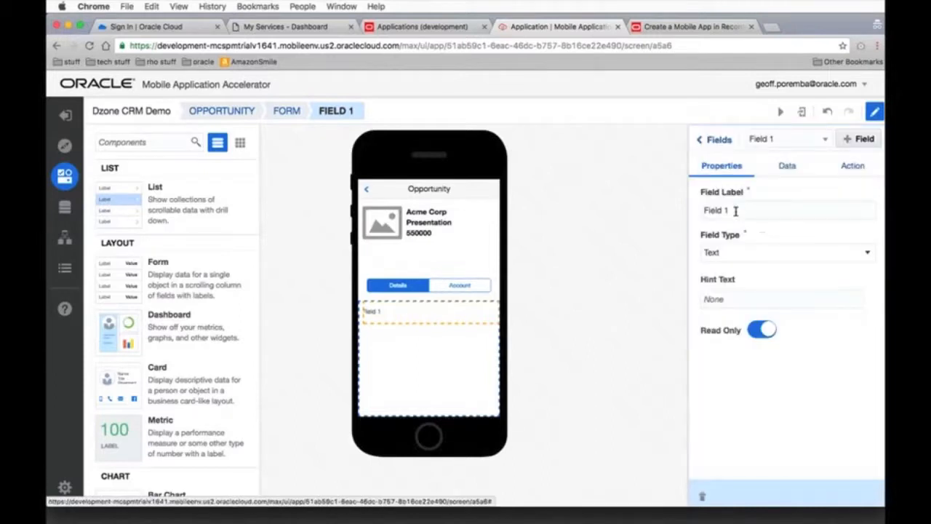
{"action": "triple_click", "coordinate": [713, 211]}
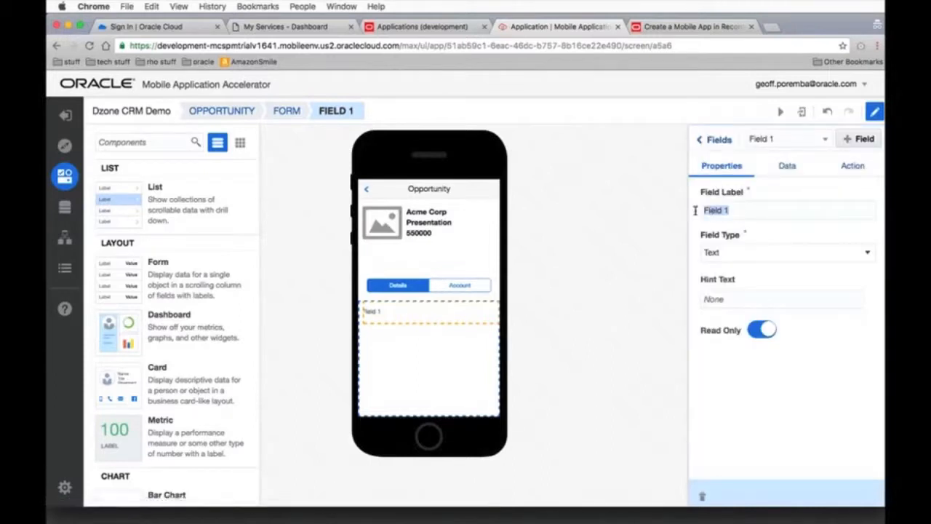
{"action": "type", "text": "Created Date"}
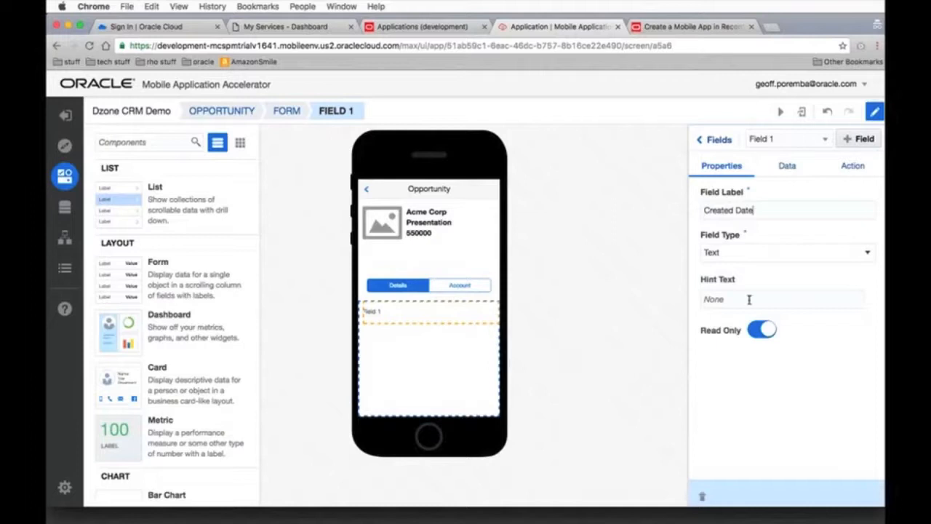
Add a second field labelled Expected Close to the Details form and set its field type to Date Time
{"action": "left_click", "coordinate": [864, 141]}
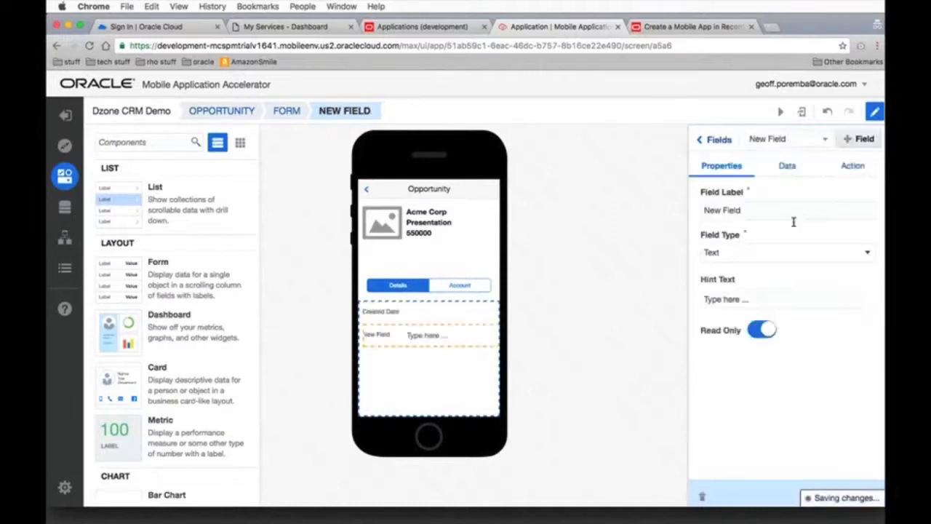
{"action": "triple_click", "coordinate": [701, 210]}
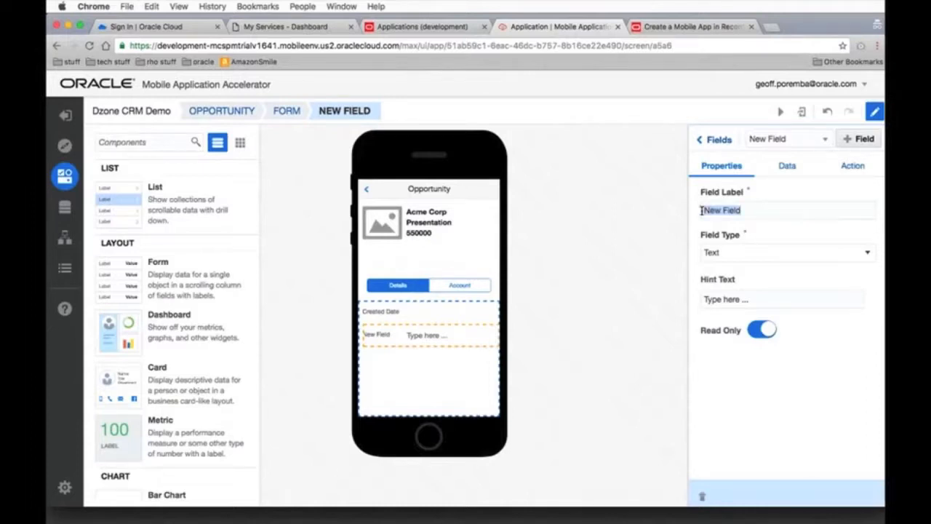
{"action": "type", "text": "Exprect"}
{"action": "key", "text": "BackSpace"}
{"action": "key", "text": "BackSpace"}
{"action": "key", "text": "BackSpace"}
{"action": "key", "text": "BackSpace"}
{"action": "type", "text": "ected Close"}
{"action": "left_click", "coordinate": [753, 255]}
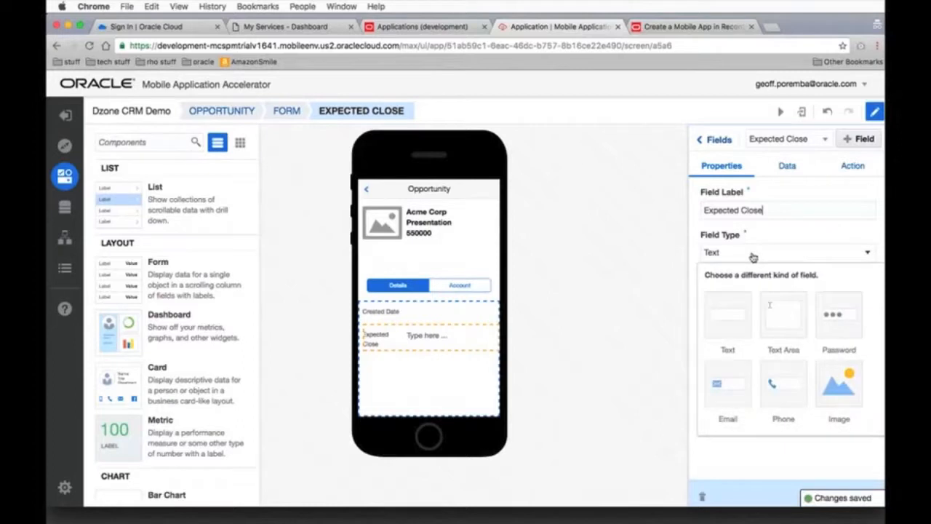
{"action": "scroll", "coordinate": [776, 354], "scroll_direction": "down", "scroll_amount": 5}
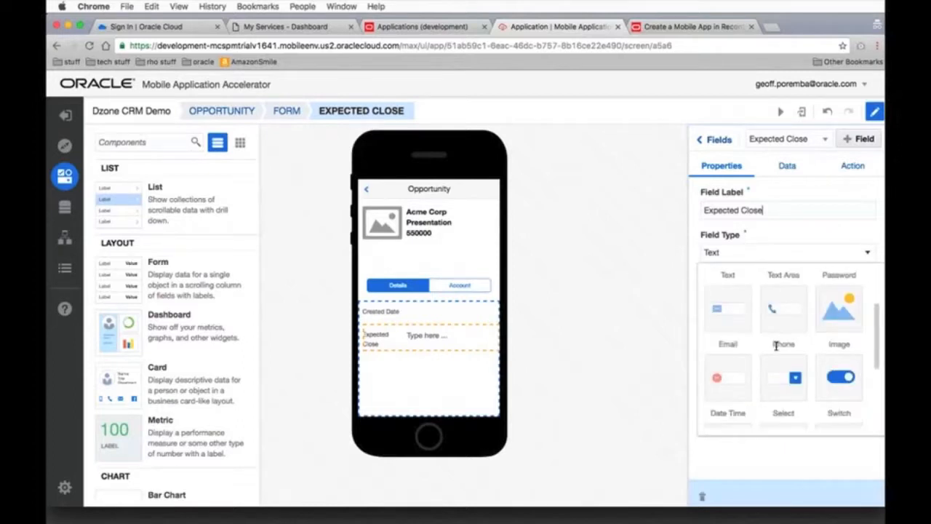
{"action": "left_click", "coordinate": [729, 355]}
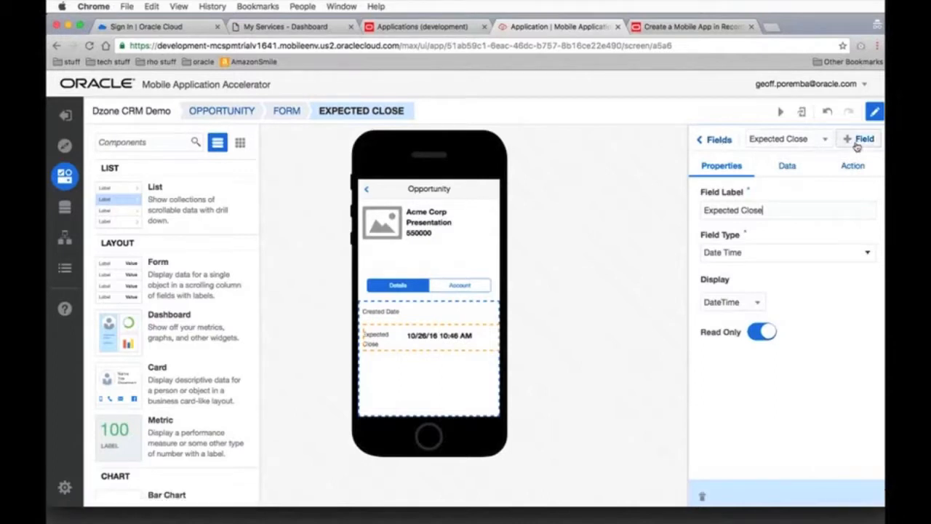
Add a third field labelled Region to the Details form and return to the form's field list
{"action": "left_click", "coordinate": [855, 141]}
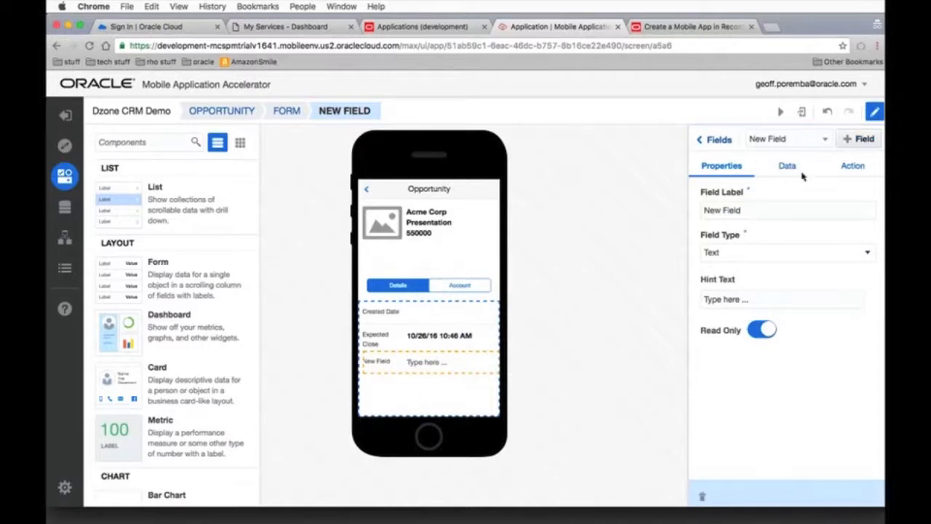
{"action": "left_click_drag", "start_coordinate": [744, 210], "coordinate": [699, 209]}
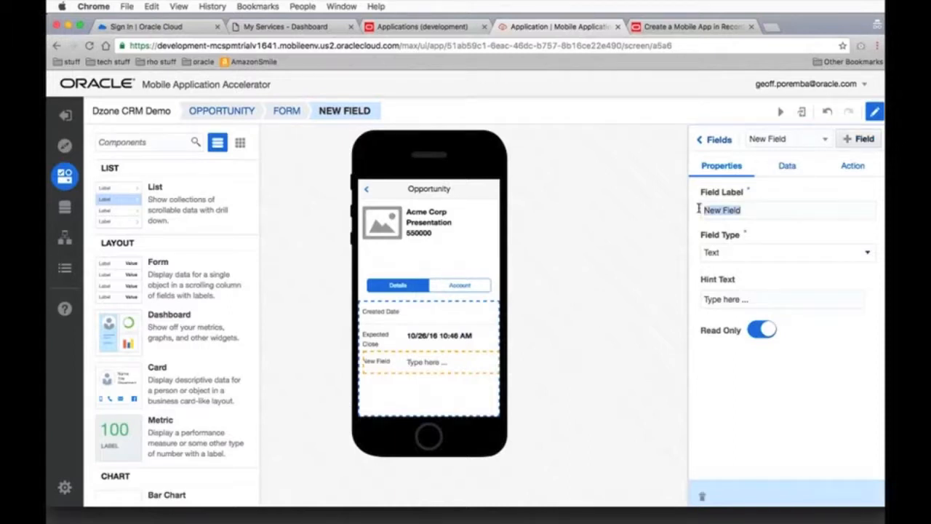
{"action": "type", "text": "Region"}
{"action": "left_click", "coordinate": [718, 140]}
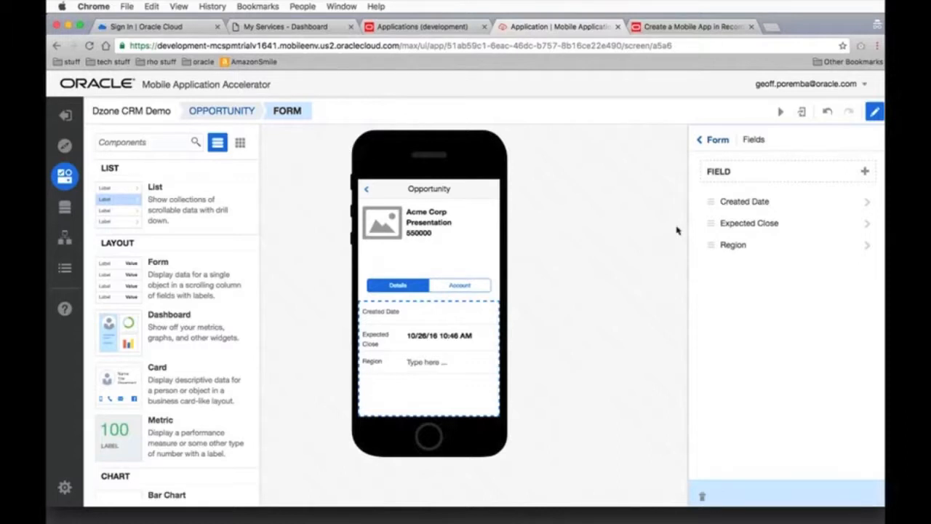
Place a Form component in the Account tab and label its first field Name
{"action": "left_click", "coordinate": [464, 286]}
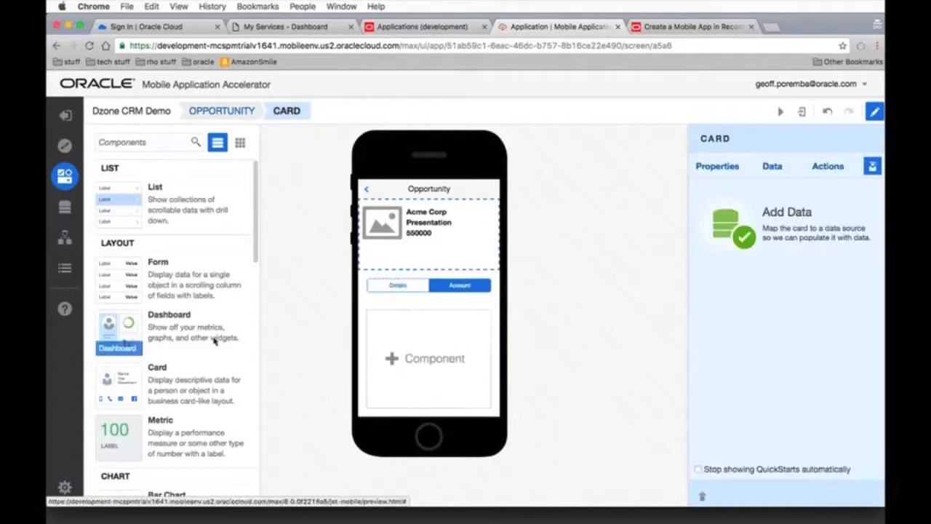
{"action": "left_click_drag", "start_coordinate": [167, 283], "coordinate": [451, 358]}
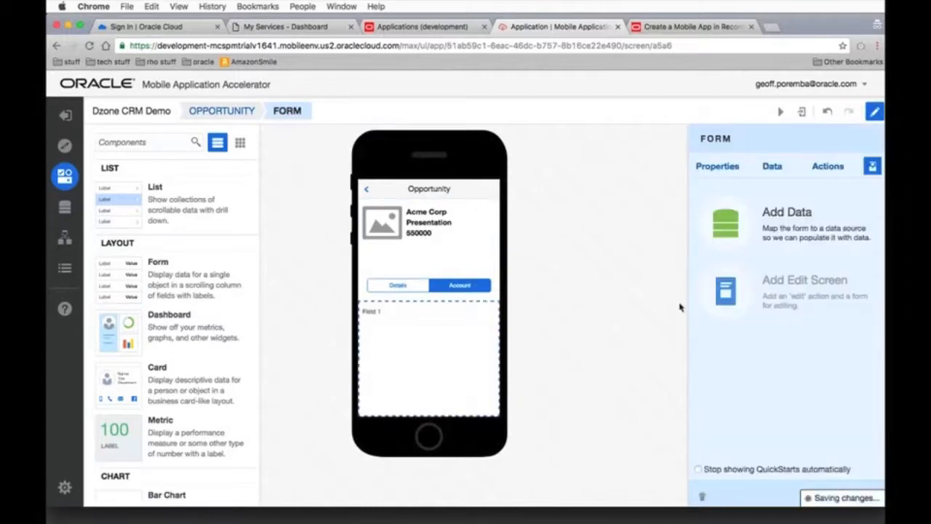
{"action": "left_click", "coordinate": [717, 167]}
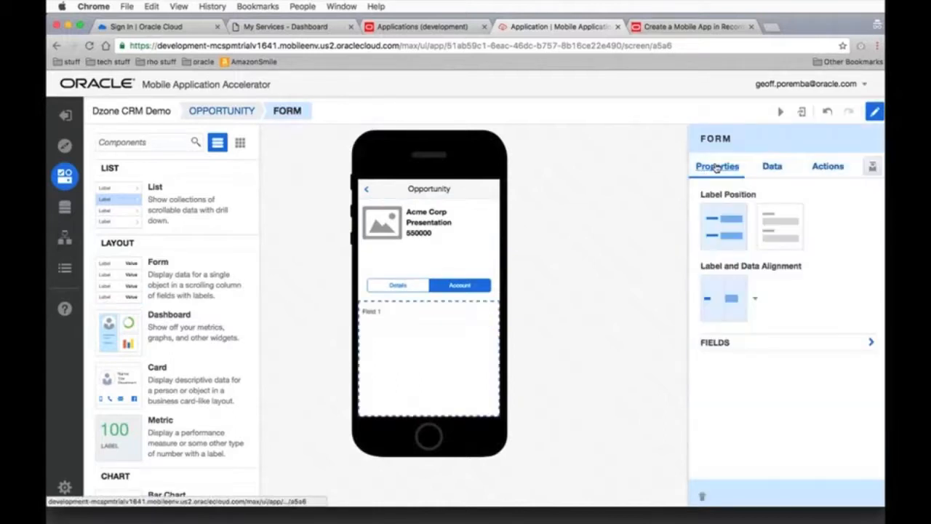
{"action": "left_click", "coordinate": [741, 342]}
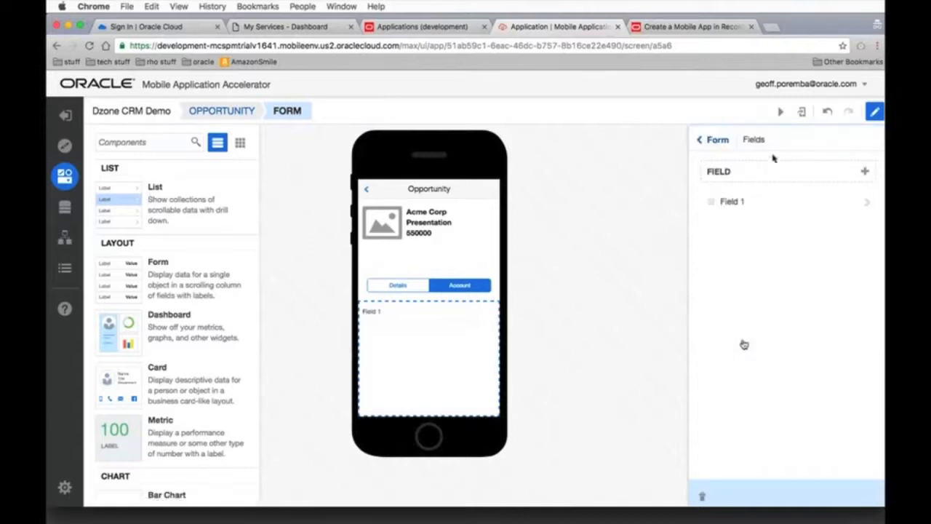
{"action": "left_click", "coordinate": [767, 201]}
{"action": "left_click_drag", "start_coordinate": [743, 211], "coordinate": [702, 211]}
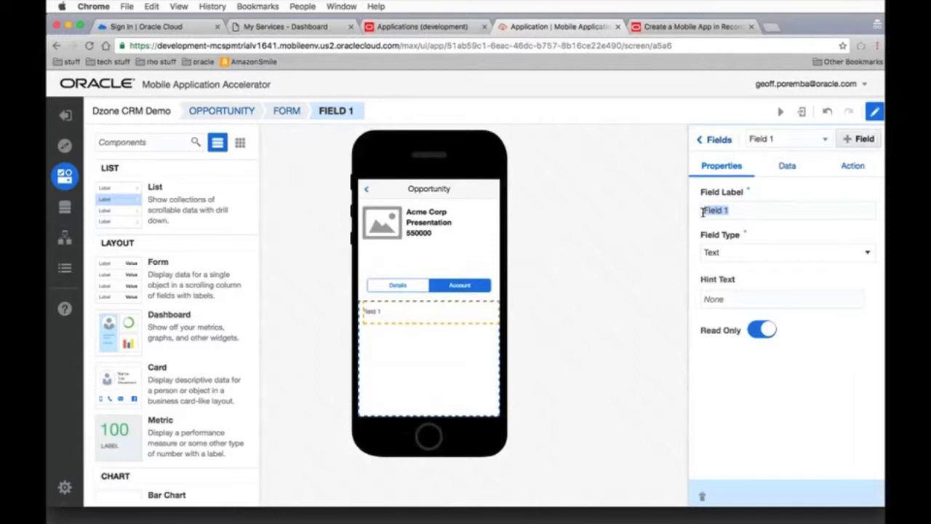
{"action": "type", "text": "Name"}
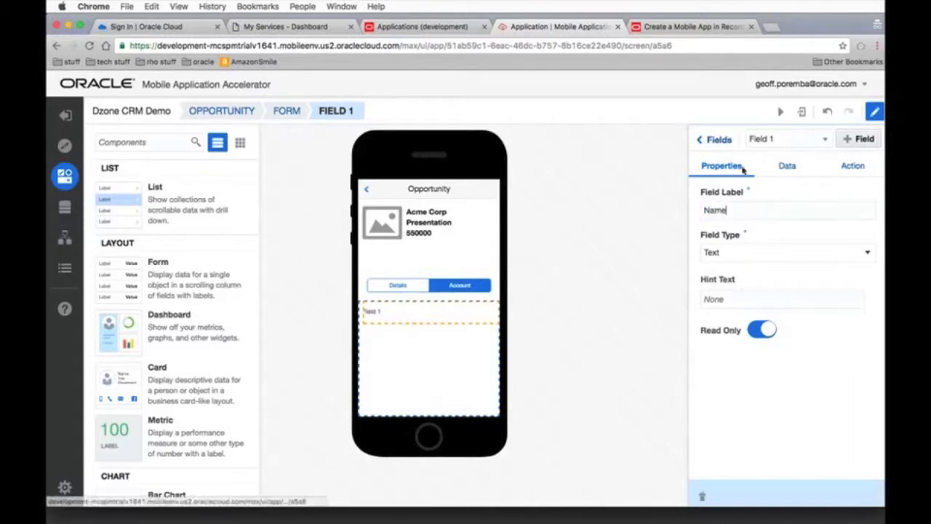
Add a second field labelled website to the Account tab's form
{"action": "left_click", "coordinate": [849, 139]}
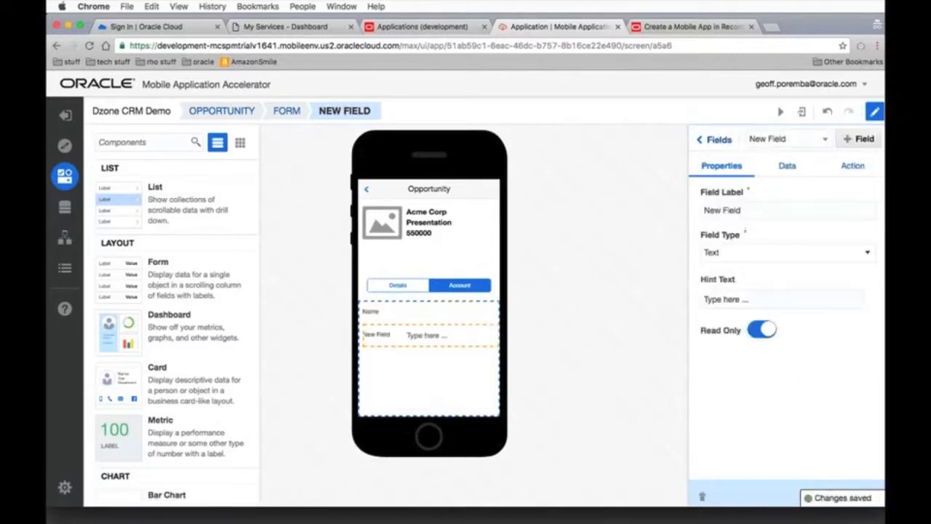
{"action": "left_click_drag", "start_coordinate": [737, 209], "coordinate": [693, 210]}
{"action": "type", "text": "wibsit"}
{"action": "key", "text": "BackSpace"}
{"action": "key", "text": "BackSpace"}
{"action": "key", "text": "BackSpace"}
{"action": "key", "text": "BackSpace"}
{"action": "key", "text": "BackSpace"}
{"action": "type", "text": "ebsite"}
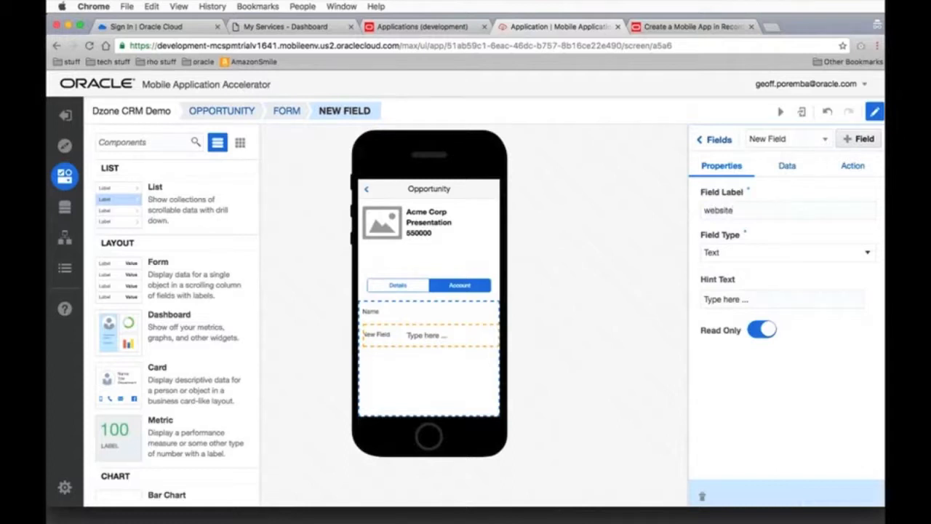
Add a third field labelled Address to the Account tab's form and return to the form's properties
{"action": "left_click", "coordinate": [853, 141]}
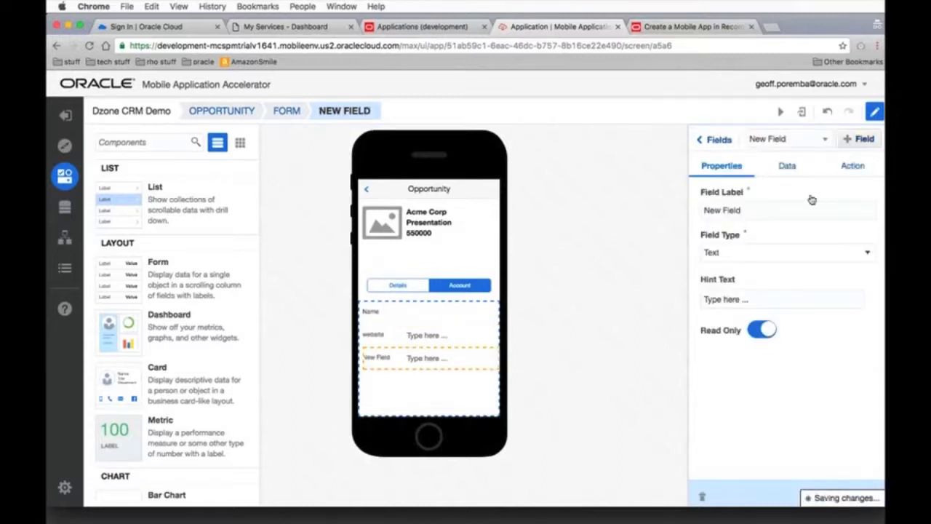
{"action": "left_click_drag", "start_coordinate": [750, 211], "coordinate": [701, 211]}
{"action": "type", "text": "Address"}
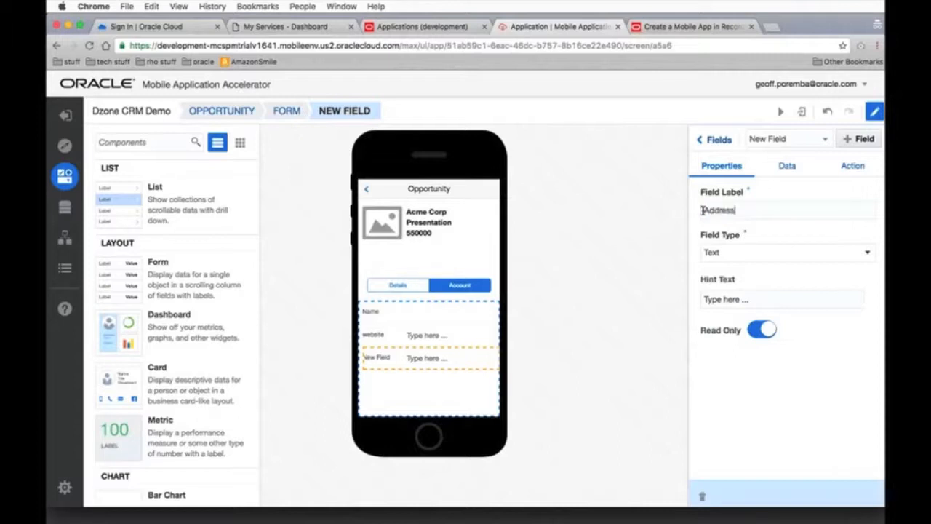
{"action": "left_click", "coordinate": [720, 140]}
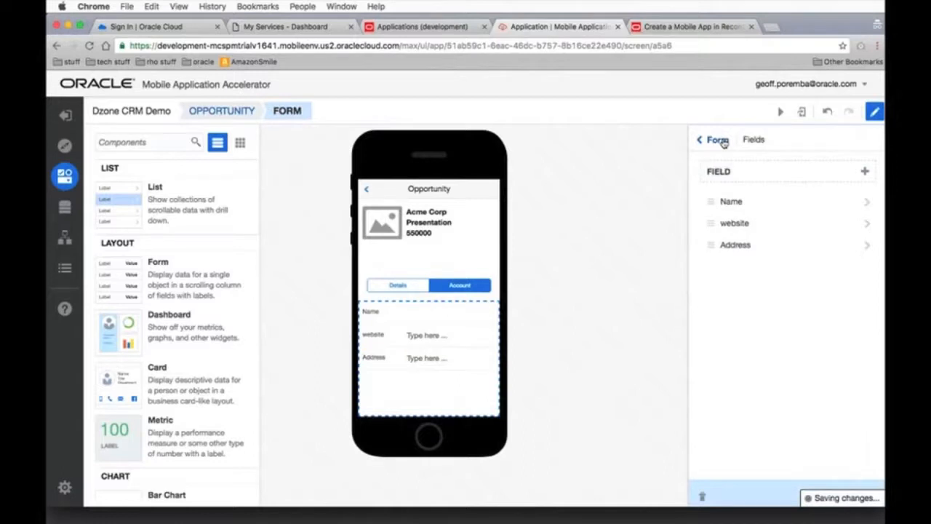
{"action": "left_click", "coordinate": [717, 140]}
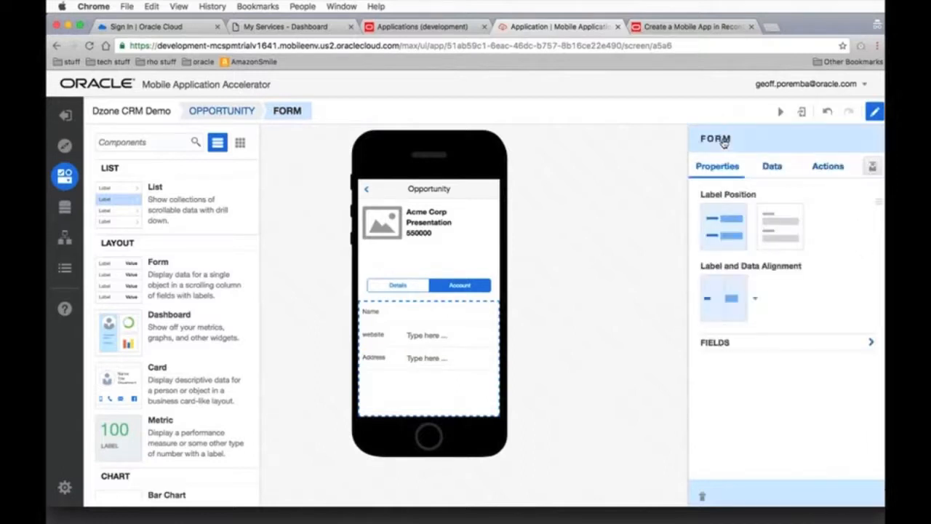
Bind the Account tab's form to the Opportunity business object, mapping Website to account.website and Address to account.formattedAddress
{"action": "left_click", "coordinate": [773, 167]}
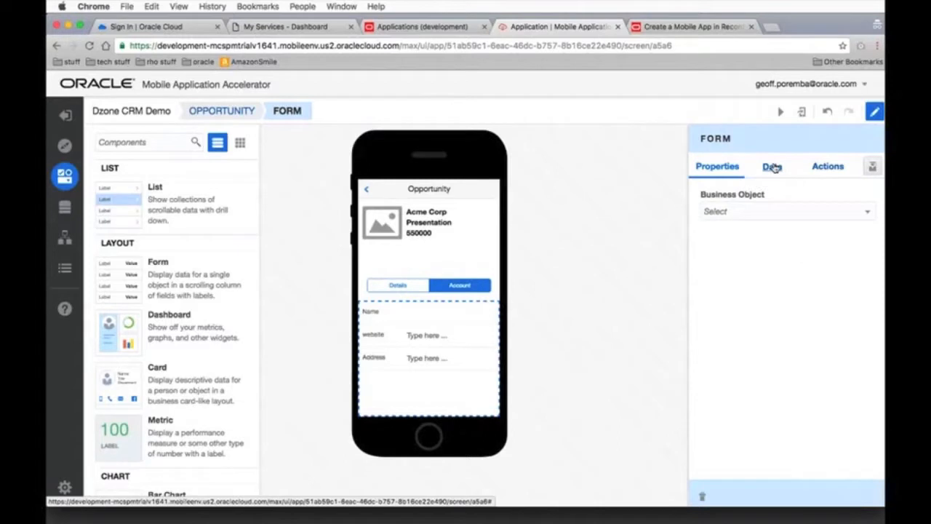
{"action": "left_click", "coordinate": [766, 212]}
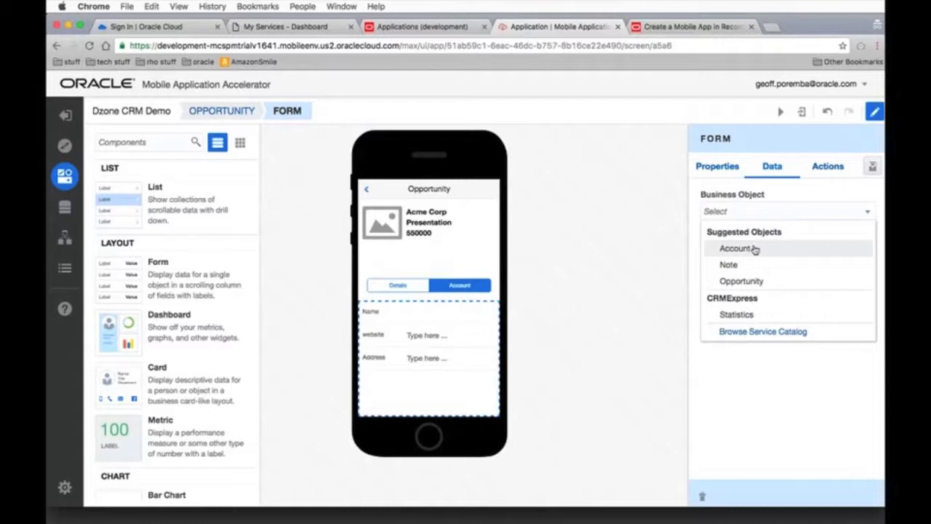
{"action": "left_click", "coordinate": [754, 283]}
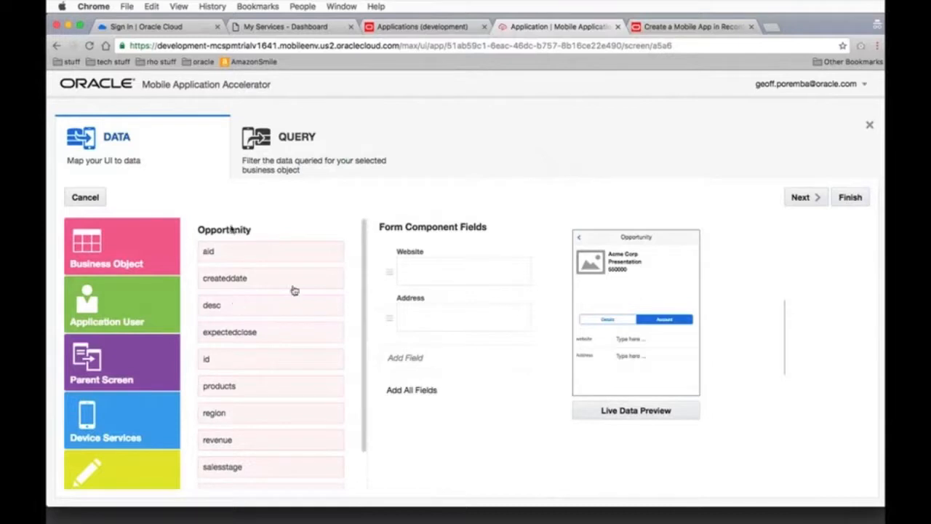
{"action": "scroll", "coordinate": [293, 292], "scroll_direction": "down", "scroll_amount": 2}
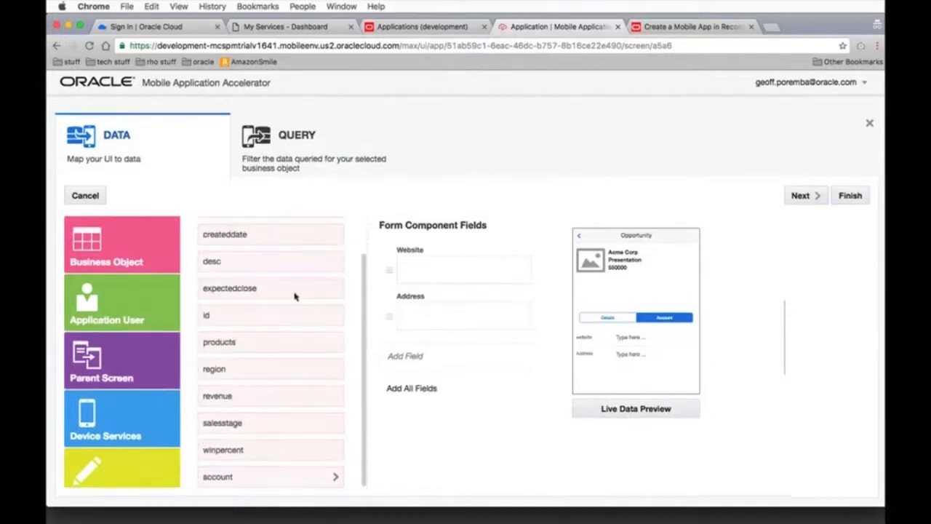
{"action": "left_click", "coordinate": [282, 478]}
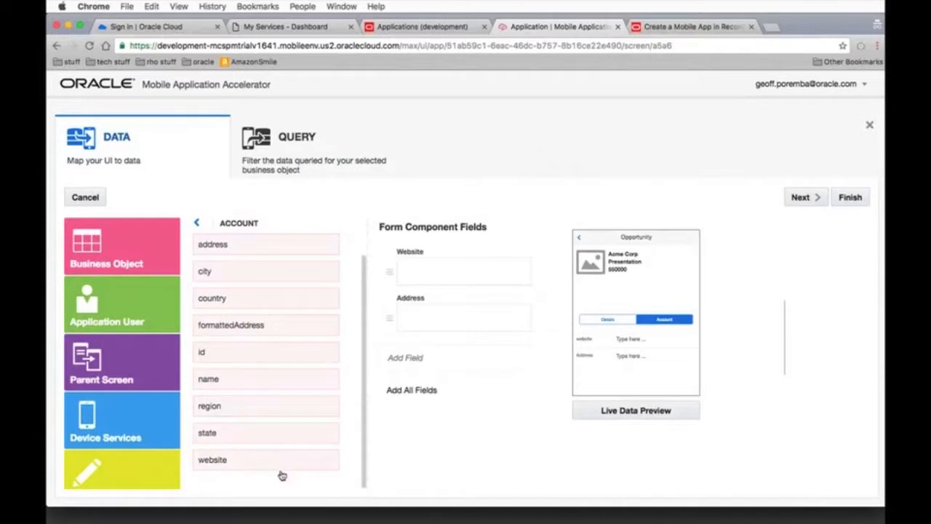
{"action": "left_click_drag", "start_coordinate": [246, 457], "coordinate": [458, 266]}
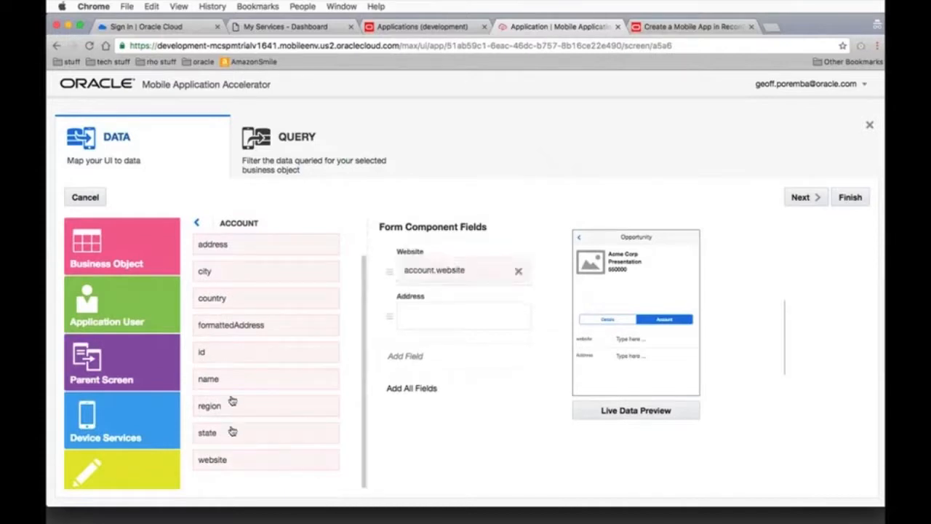
{"action": "left_click_drag", "start_coordinate": [260, 327], "coordinate": [453, 322]}
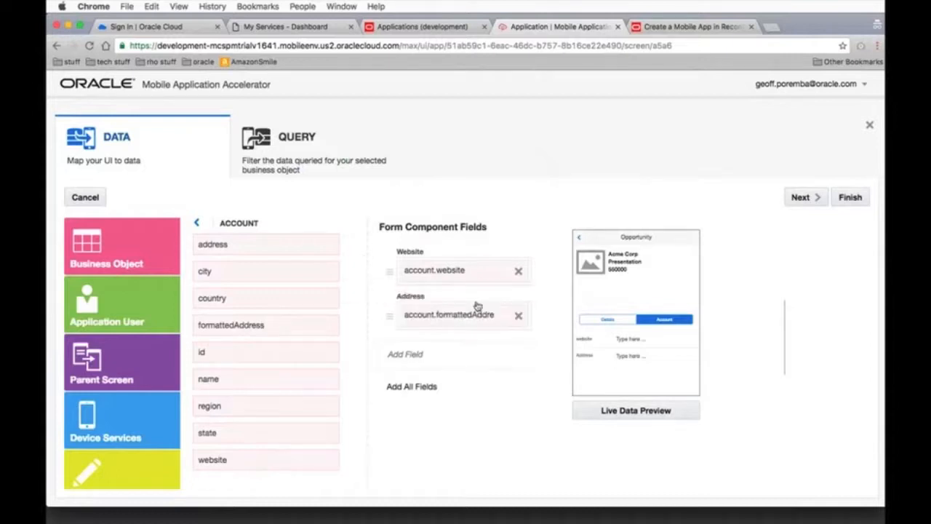
Keep id as the form's Id query parameter, check the parent screen values and finish the data mapping
{"action": "left_click", "coordinate": [809, 198]}
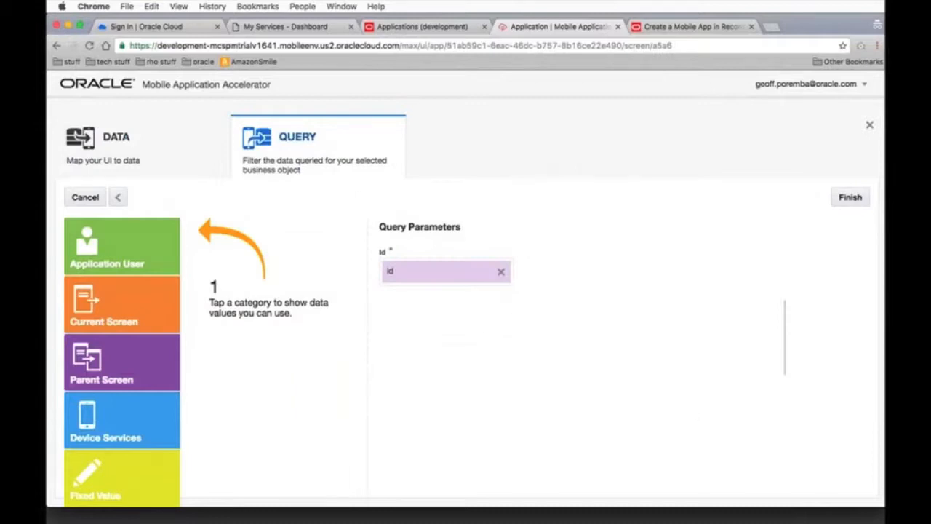
{"action": "left_click", "coordinate": [168, 354]}
{"action": "left_click", "coordinate": [850, 197]}
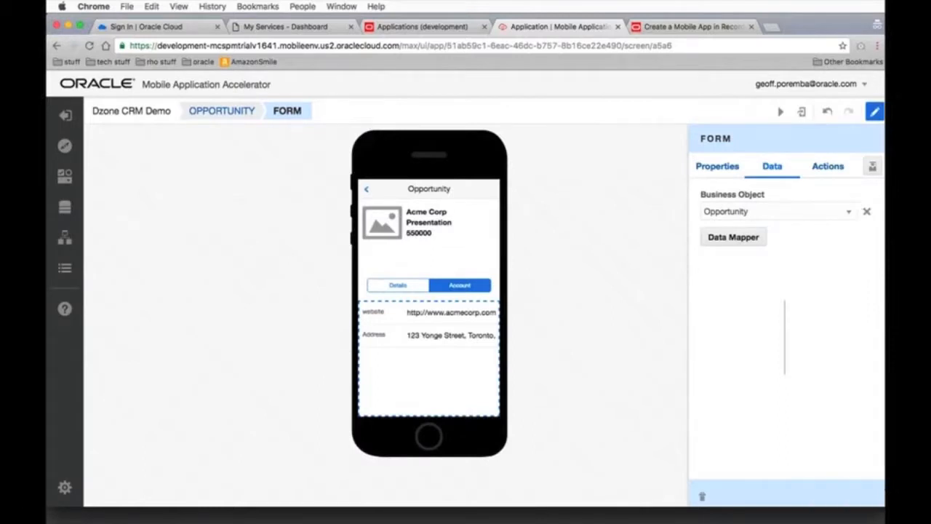
Delete the existing card with the placeholder image from the Opportunity screen's summary section
{"action": "left_click", "coordinate": [395, 226]}
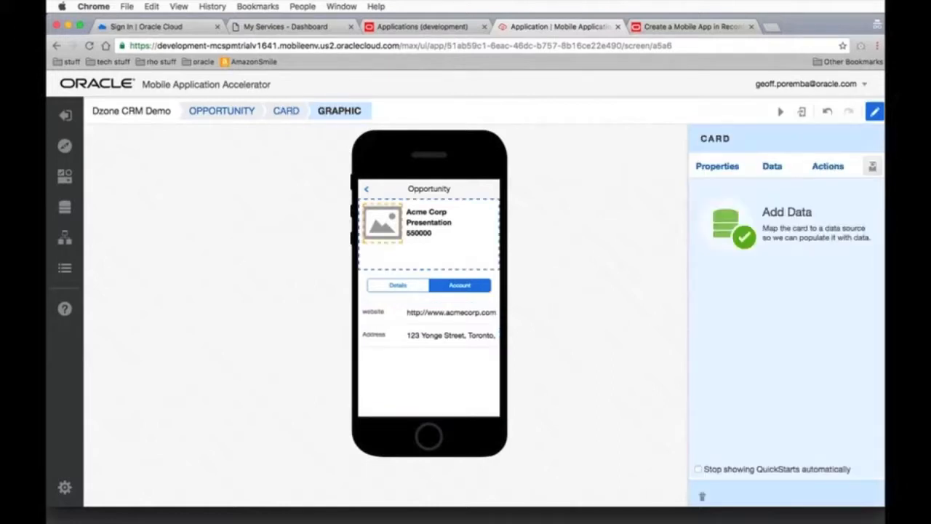
{"action": "left_click", "coordinate": [720, 168]}
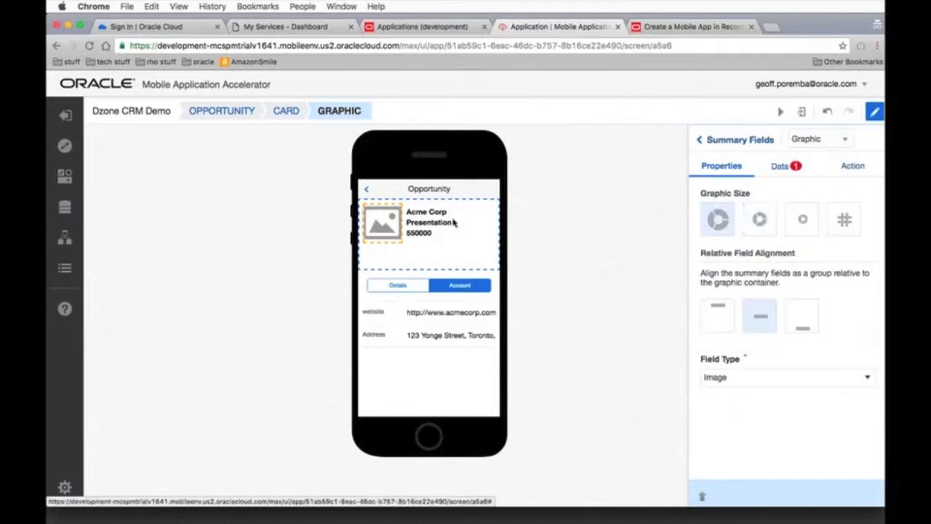
{"action": "left_click", "coordinate": [405, 189]}
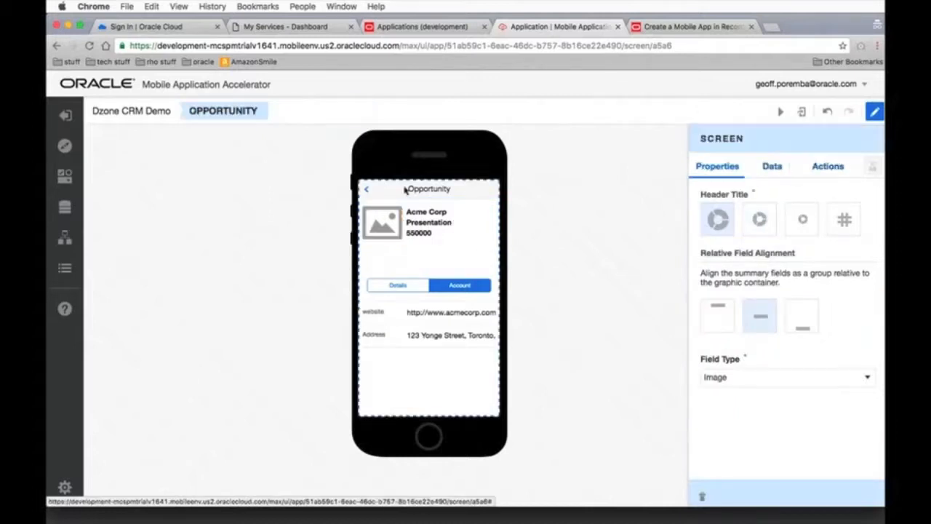
{"action": "left_click", "coordinate": [383, 228]}
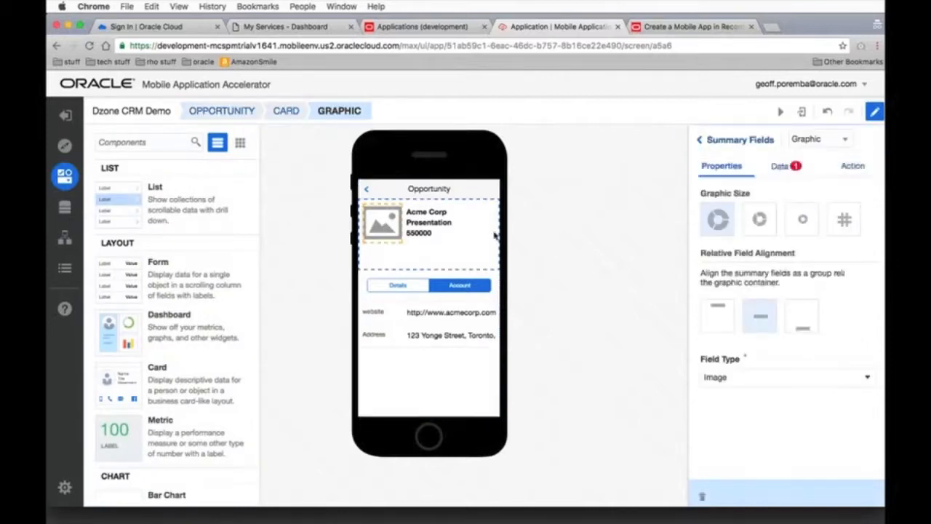
{"action": "left_click", "coordinate": [468, 235]}
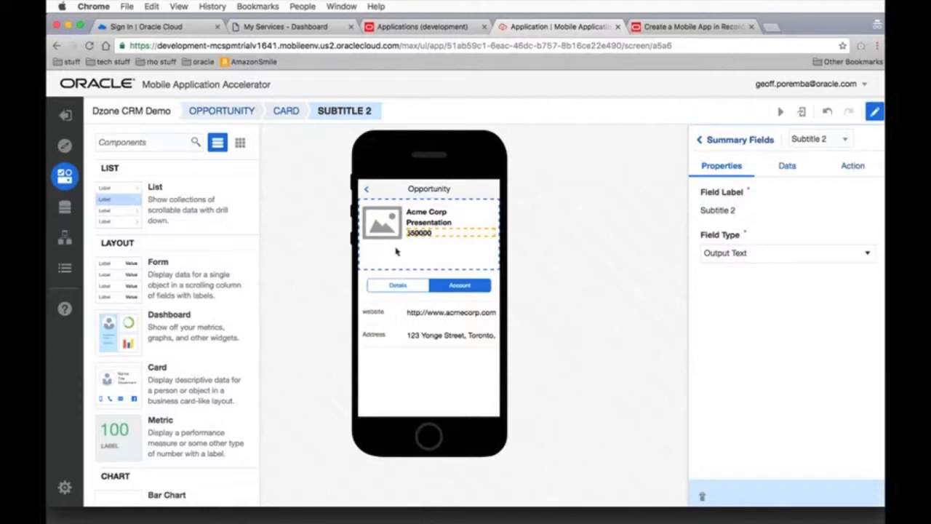
{"action": "left_click", "coordinate": [367, 237]}
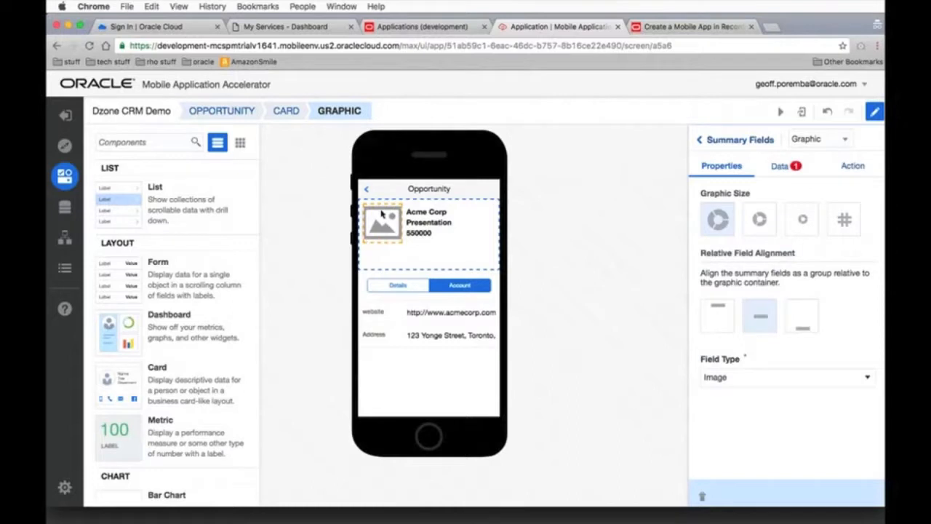
{"action": "key", "text": "Delete"}
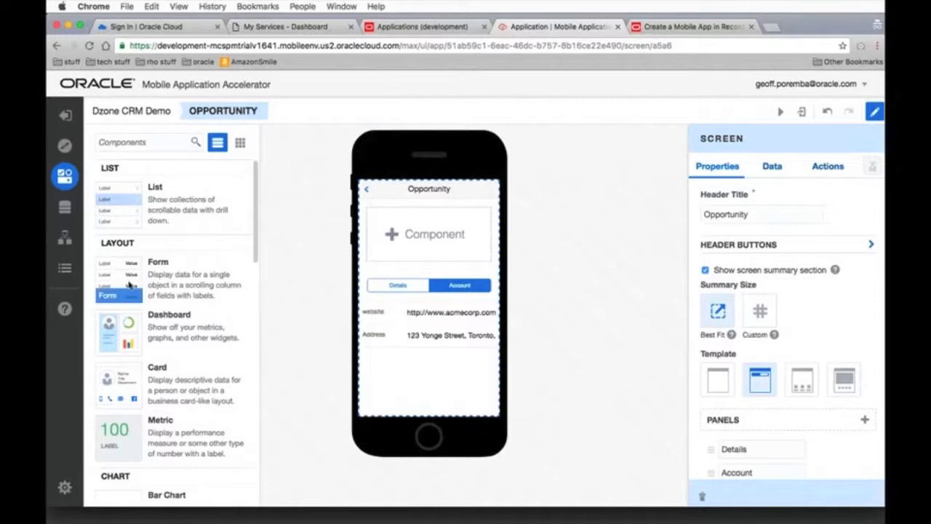
Place a new Card component in the Opportunity screen's summary section and turn off its Graphic
{"action": "left_click_drag", "start_coordinate": [109, 379], "coordinate": [403, 241]}
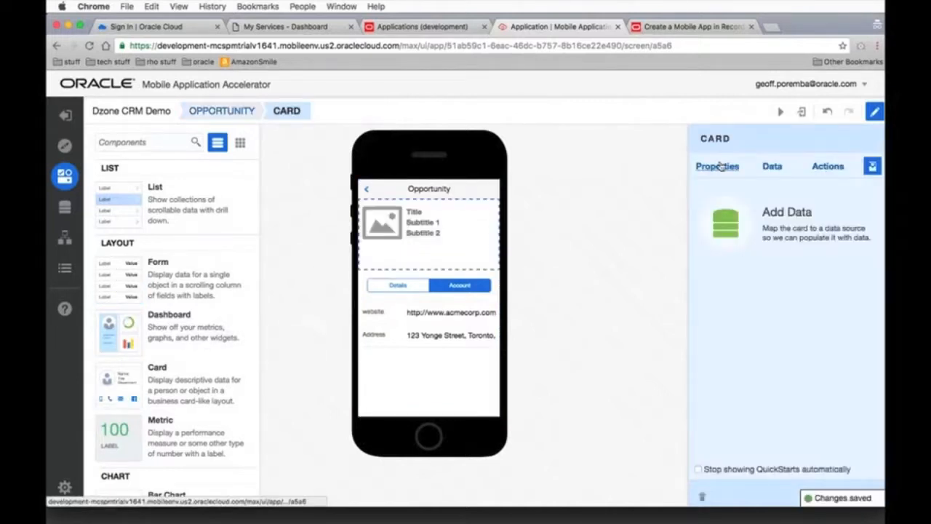
{"action": "left_click", "coordinate": [719, 165]}
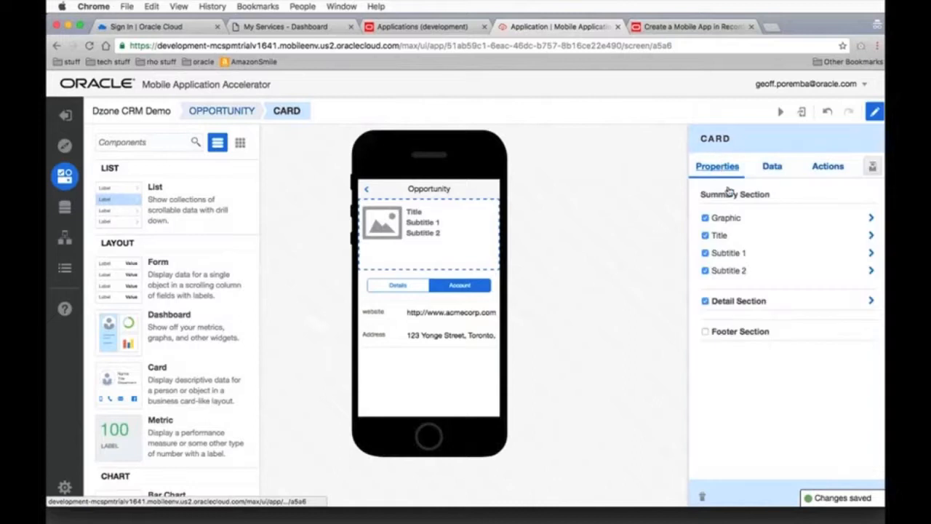
{"action": "left_click", "coordinate": [705, 219]}
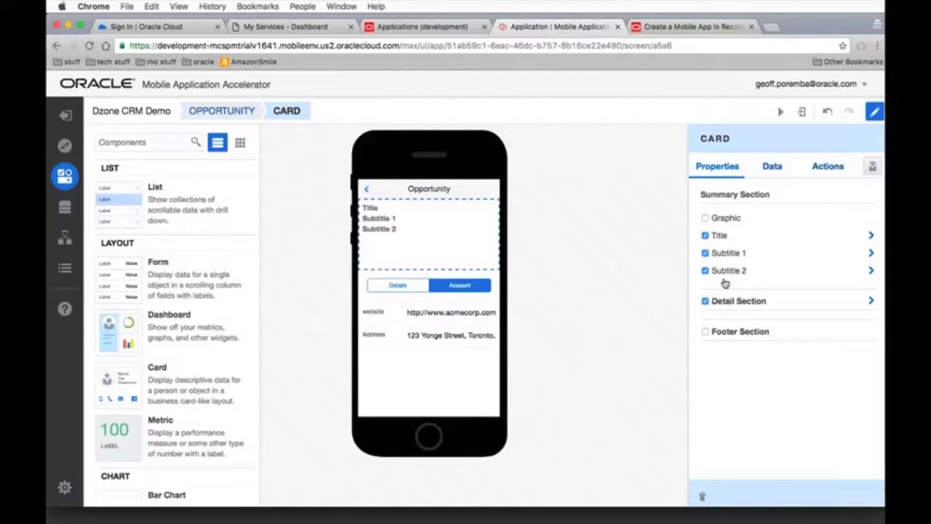
Bind the card to the Opportunity business object, mapping Title to desc, Subtitle 1 to region and Subtitle 2 to revenue, and finish the mapping
{"action": "left_click", "coordinate": [771, 167]}
{"action": "left_click", "coordinate": [751, 212]}
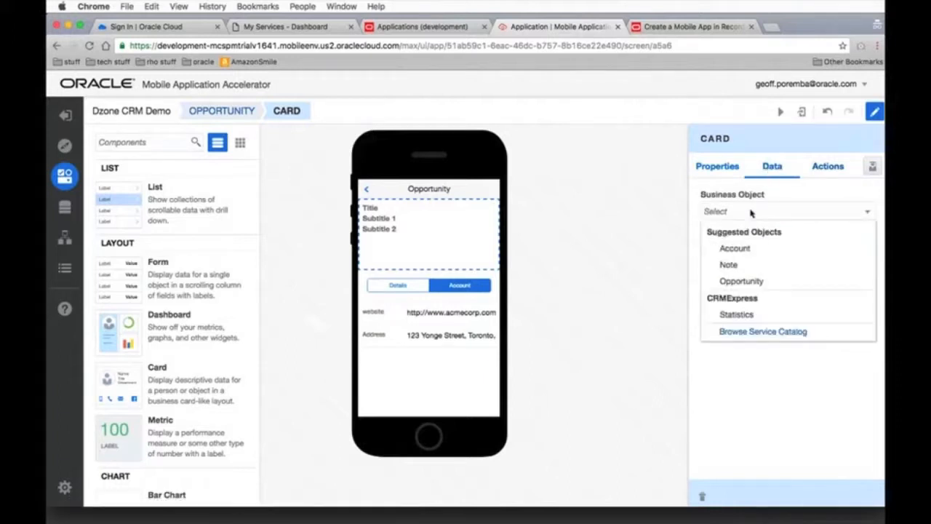
{"action": "left_click", "coordinate": [745, 284]}
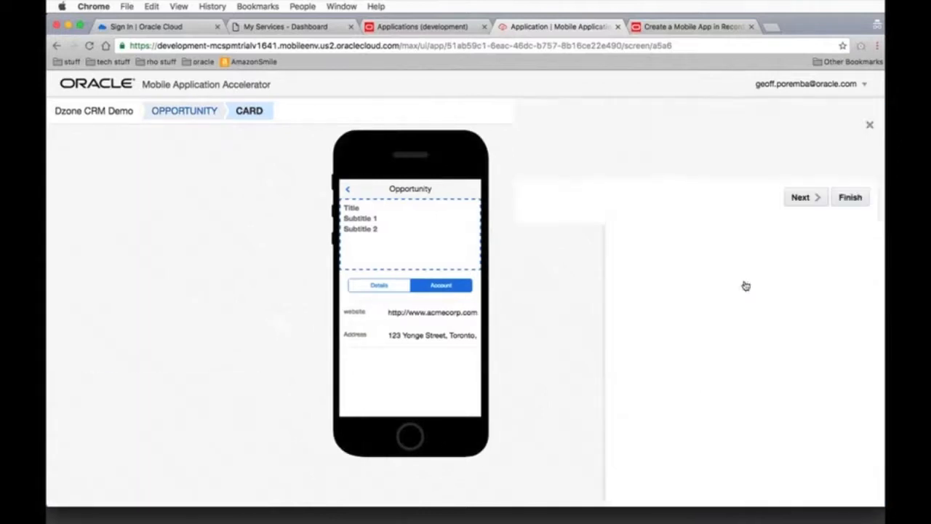
{"action": "left_click_drag", "start_coordinate": [225, 305], "coordinate": [418, 275]}
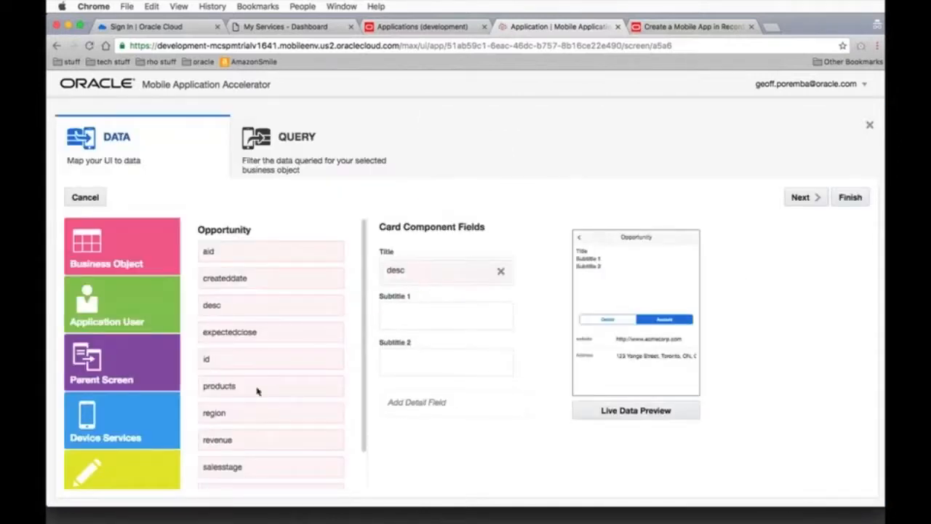
{"action": "left_click_drag", "start_coordinate": [238, 418], "coordinate": [430, 317]}
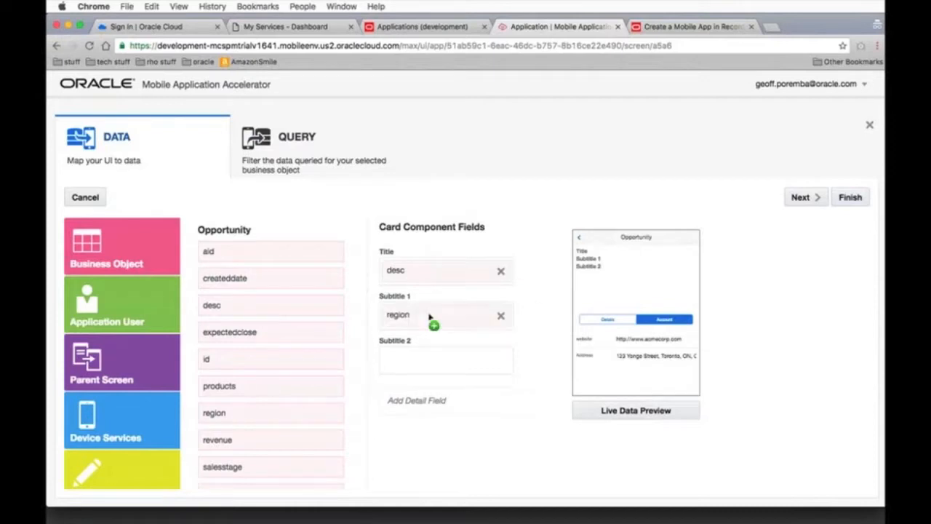
{"action": "left_click_drag", "start_coordinate": [239, 441], "coordinate": [442, 367]}
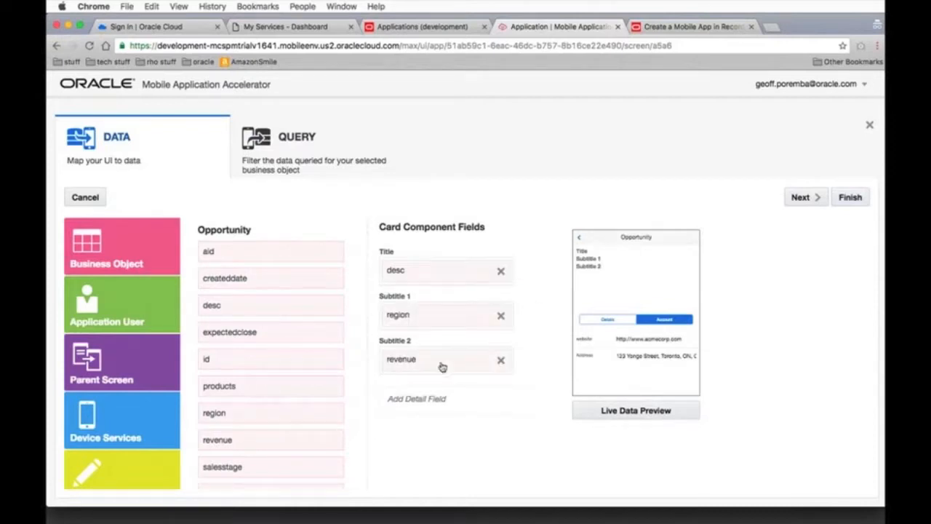
{"action": "left_click", "coordinate": [840, 202]}
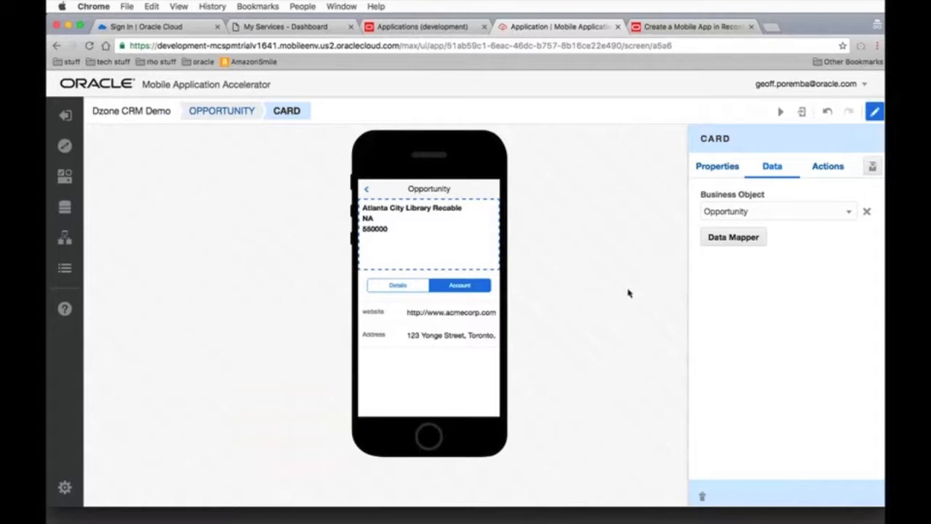
Test the app, examine the Dashboard's metrics and the revenue chart's legend, and return to the designer
{"action": "left_click", "coordinate": [781, 113]}
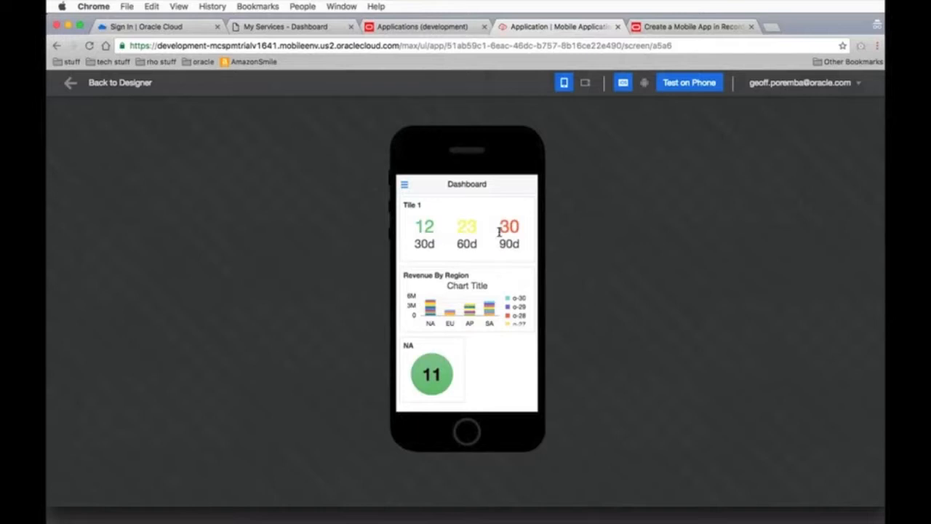
{"action": "scroll", "coordinate": [518, 298], "scroll_direction": "down", "scroll_amount": 4}
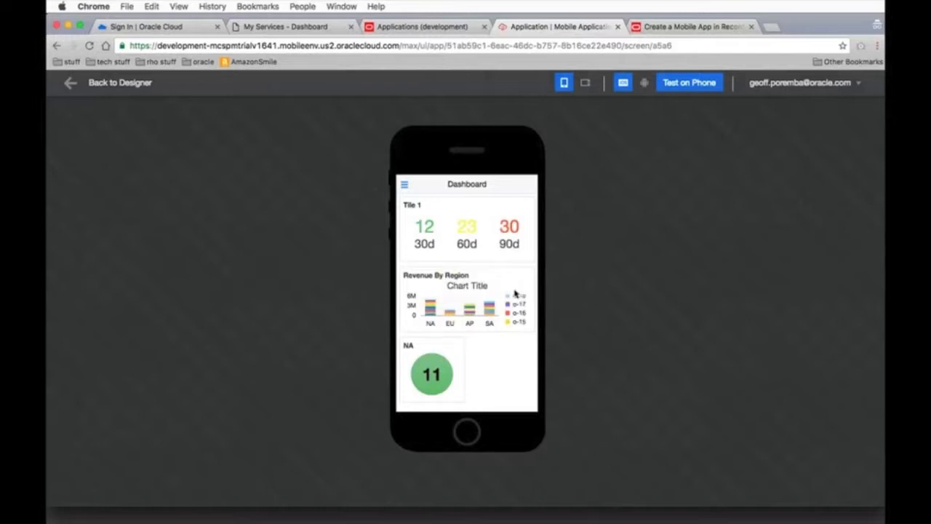
{"action": "mouse_move", "coordinate": [451, 373]}
{"action": "left_click", "coordinate": [119, 83]}
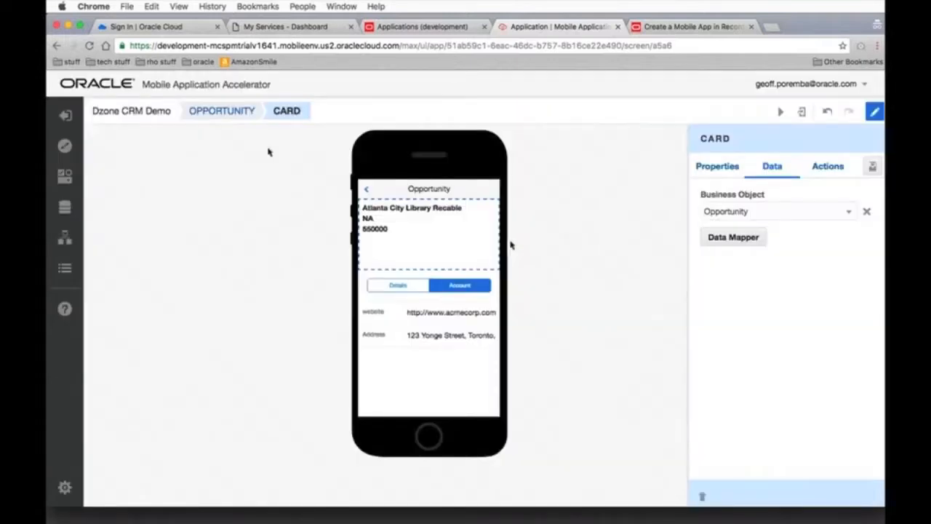
Show the app's screen flow and open the Dashboard screen for editing
{"action": "left_click", "coordinate": [212, 112]}
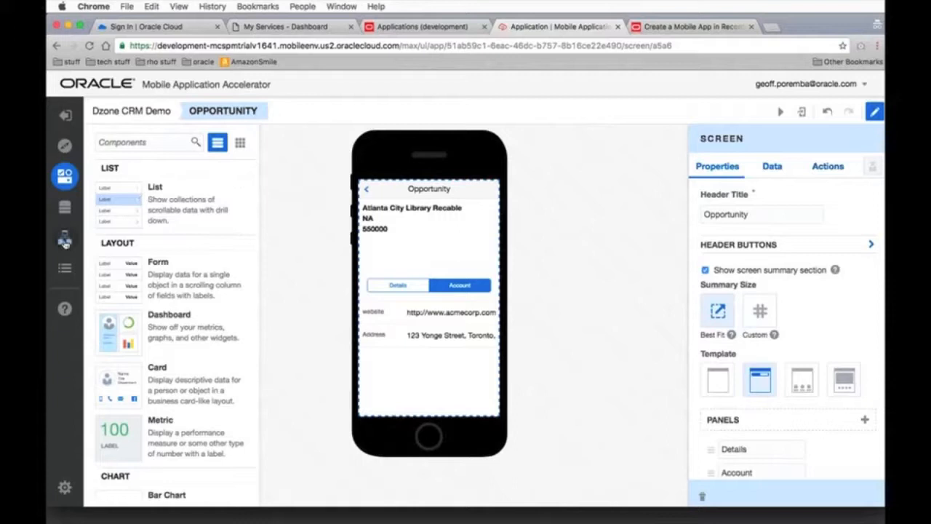
{"action": "left_click", "coordinate": [64, 240]}
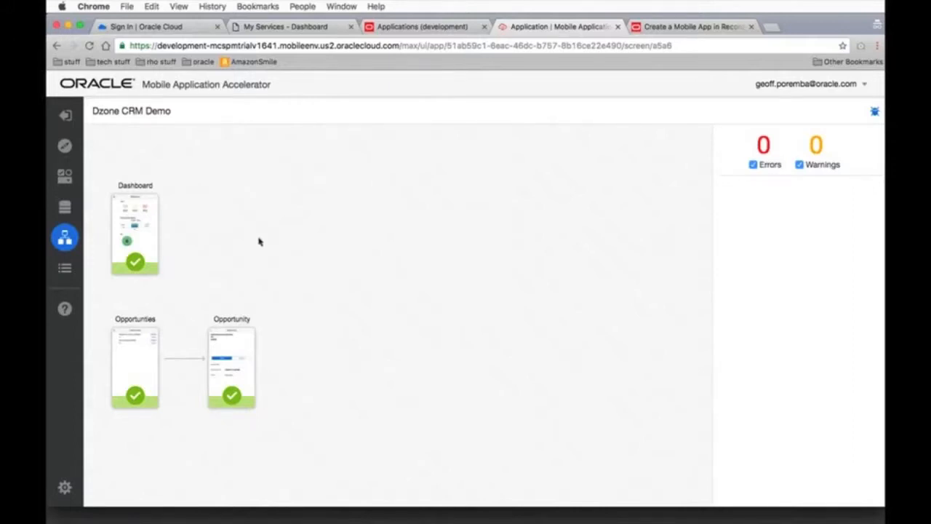
{"action": "double_click", "coordinate": [134, 231]}
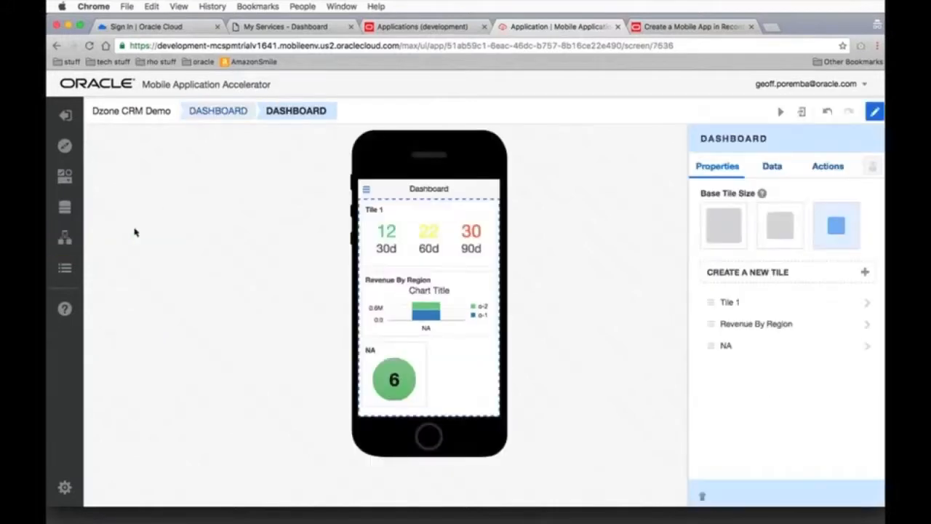
Add a tap action to the Dashboard's 30d metric that navigates to the Opportunties screen
{"action": "left_click", "coordinate": [391, 242]}
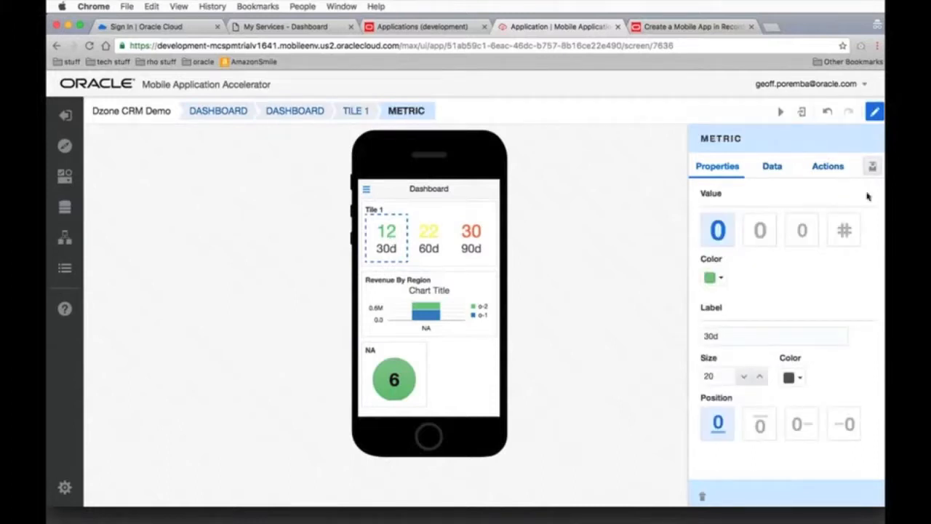
{"action": "left_click", "coordinate": [829, 166]}
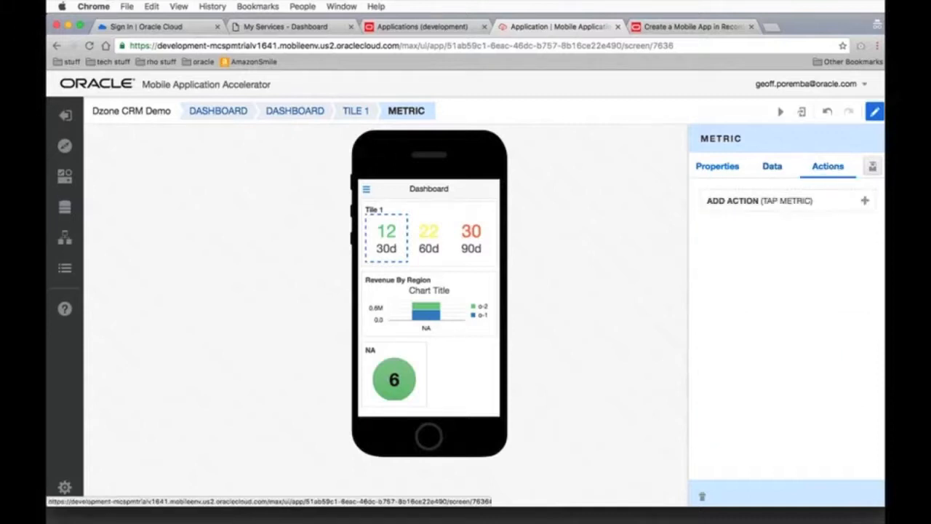
{"action": "left_click", "coordinate": [865, 201]}
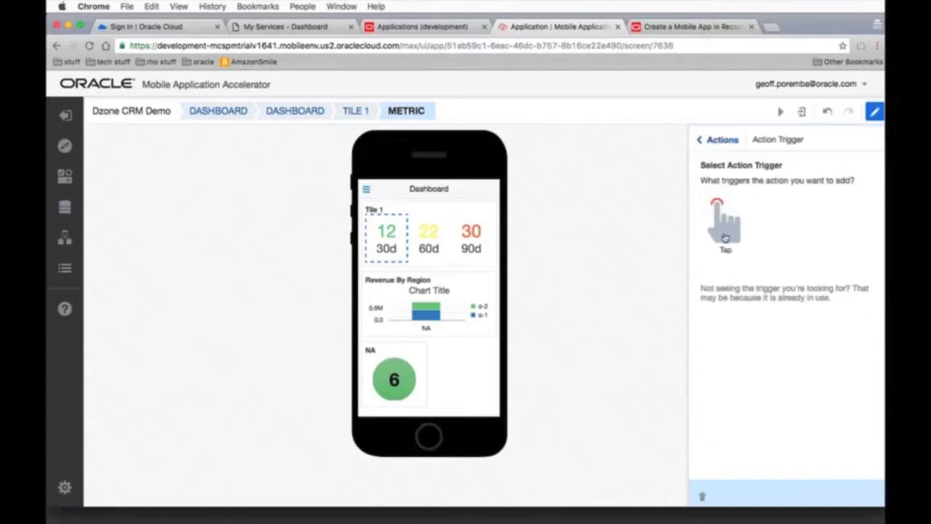
{"action": "left_click", "coordinate": [725, 232]}
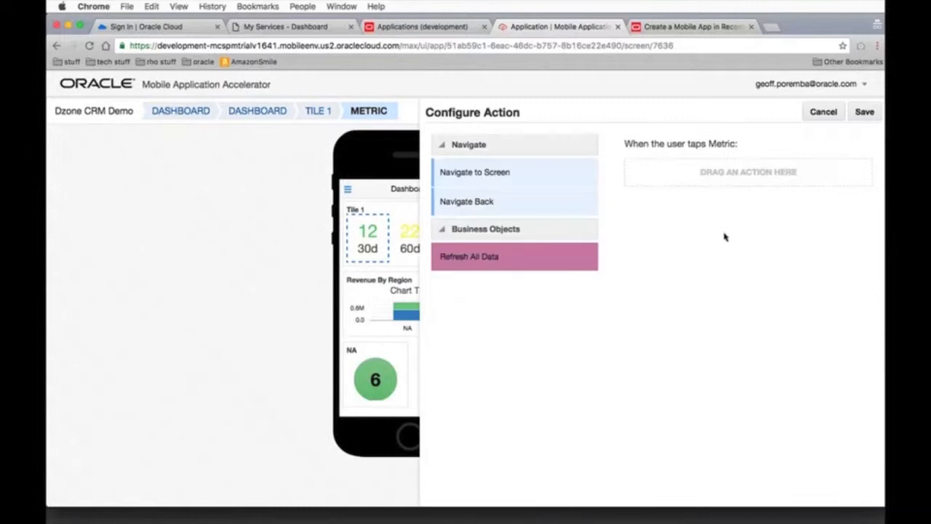
{"action": "left_click_drag", "start_coordinate": [525, 169], "coordinate": [700, 173]}
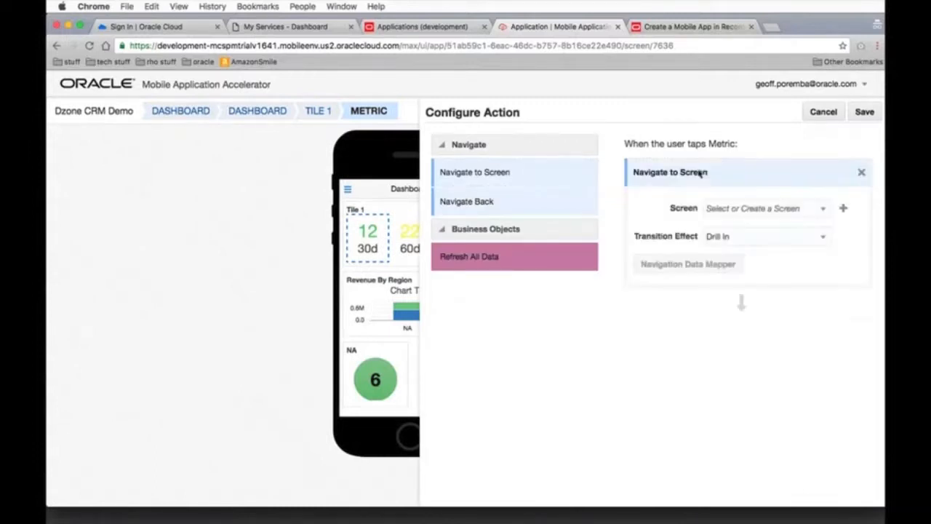
{"action": "left_click", "coordinate": [755, 208]}
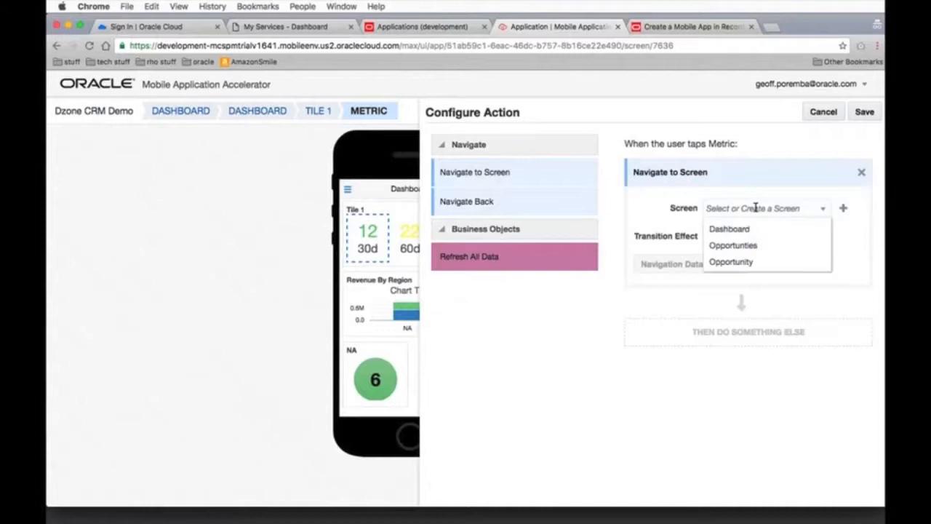
{"action": "left_click", "coordinate": [742, 247]}
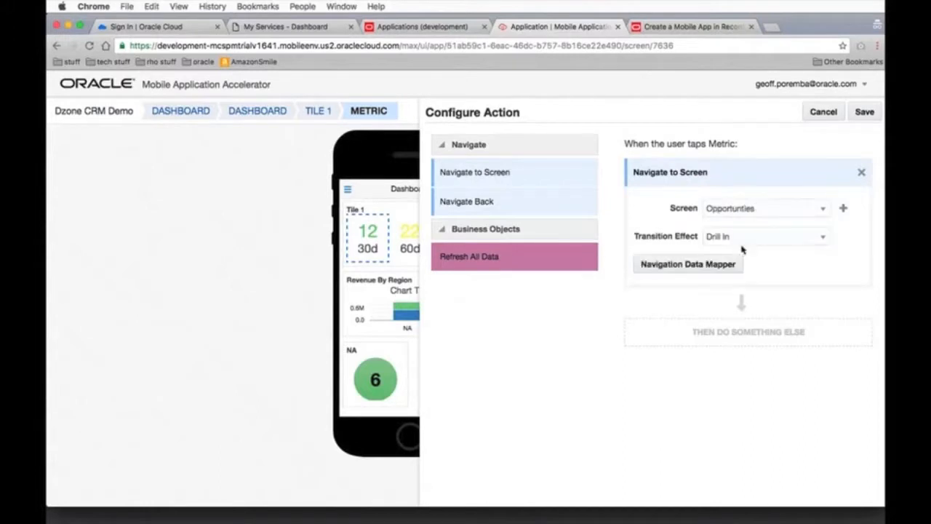
Map count30d to the Opportunties screen's Closein parameter for the 30d metric's navigation, and save the action
{"action": "left_click", "coordinate": [685, 264]}
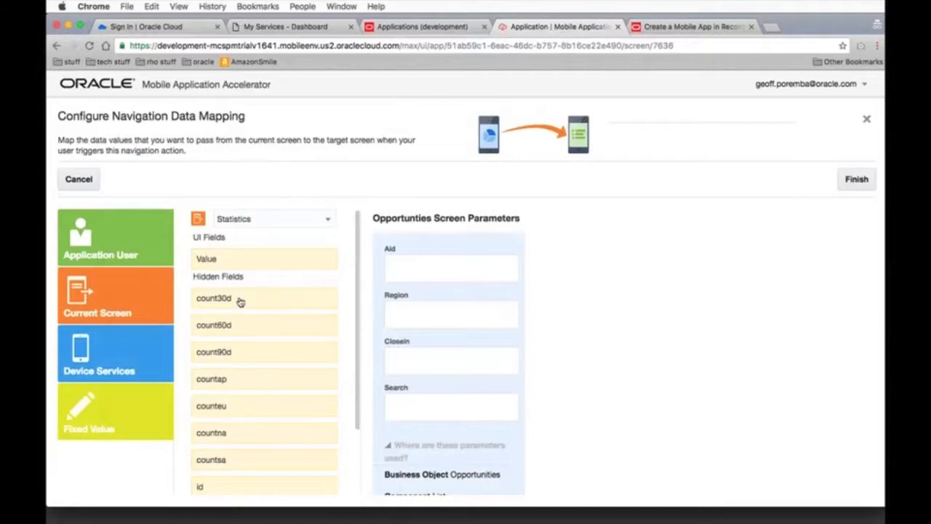
{"action": "left_click_drag", "start_coordinate": [240, 301], "coordinate": [444, 367]}
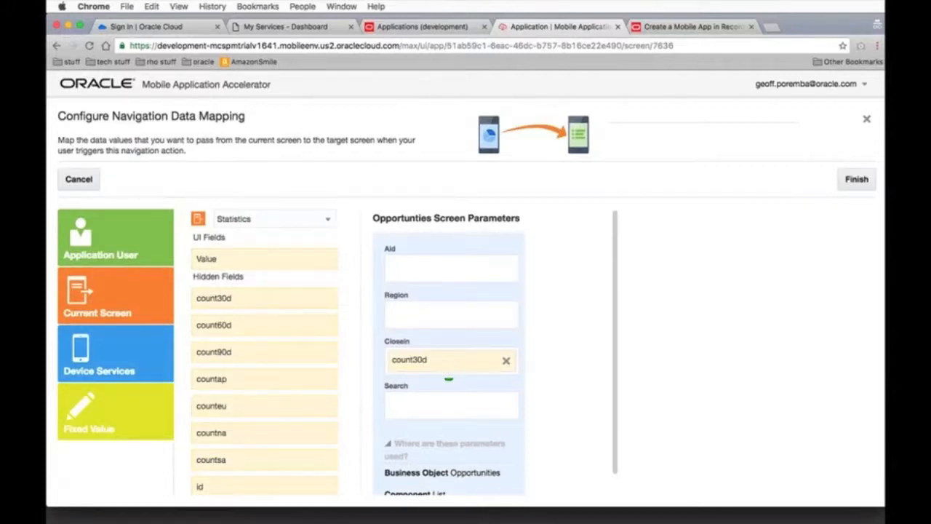
{"action": "left_click", "coordinate": [855, 181]}
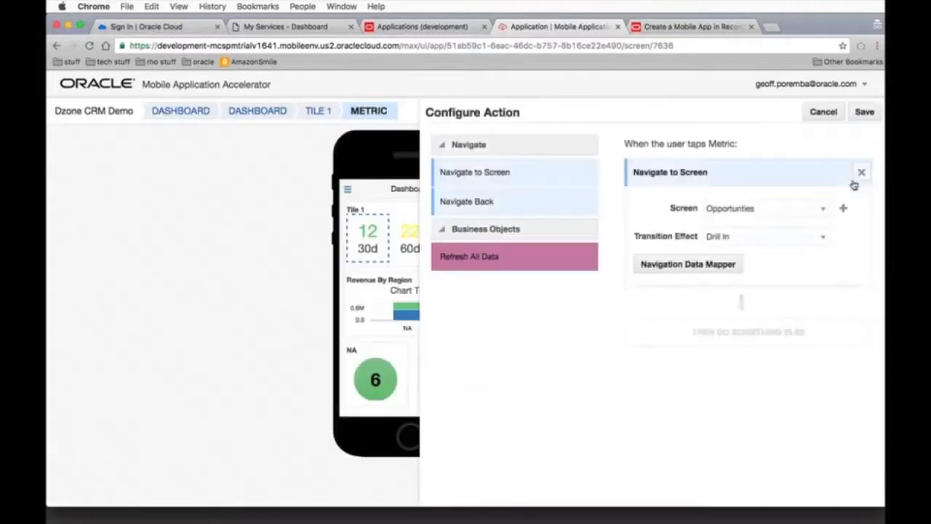
{"action": "left_click", "coordinate": [865, 111]}
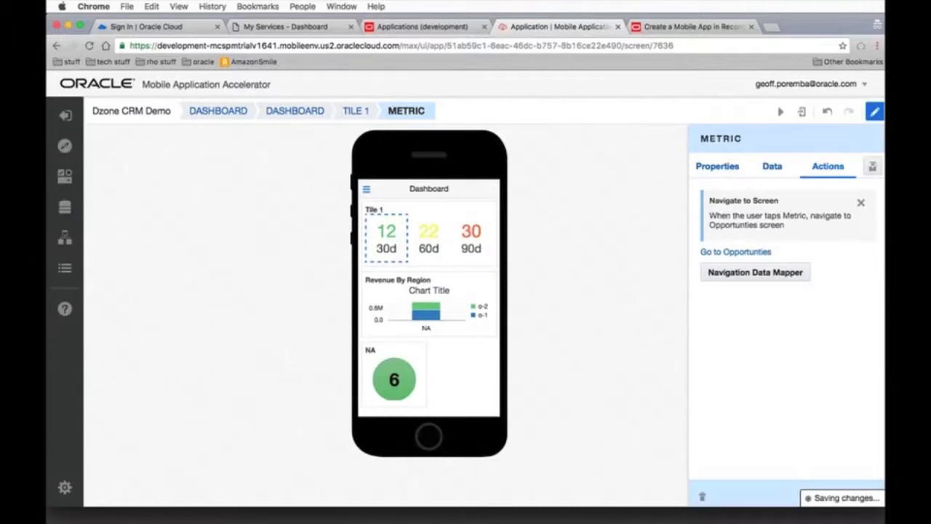
Add a tap action to the 60d metric that navigates to the Opportunties screen
{"action": "left_click", "coordinate": [427, 233]}
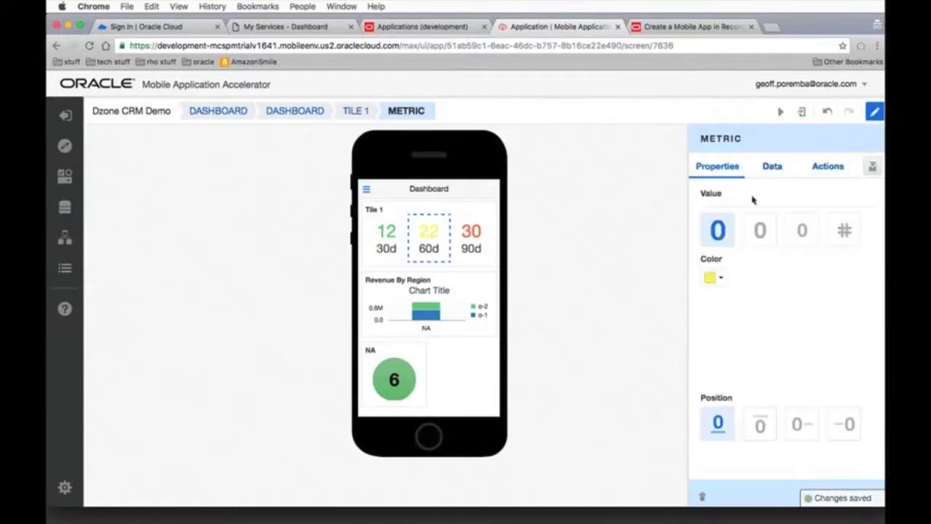
{"action": "left_click", "coordinate": [840, 167]}
{"action": "left_click", "coordinate": [822, 203]}
{"action": "left_click", "coordinate": [720, 229]}
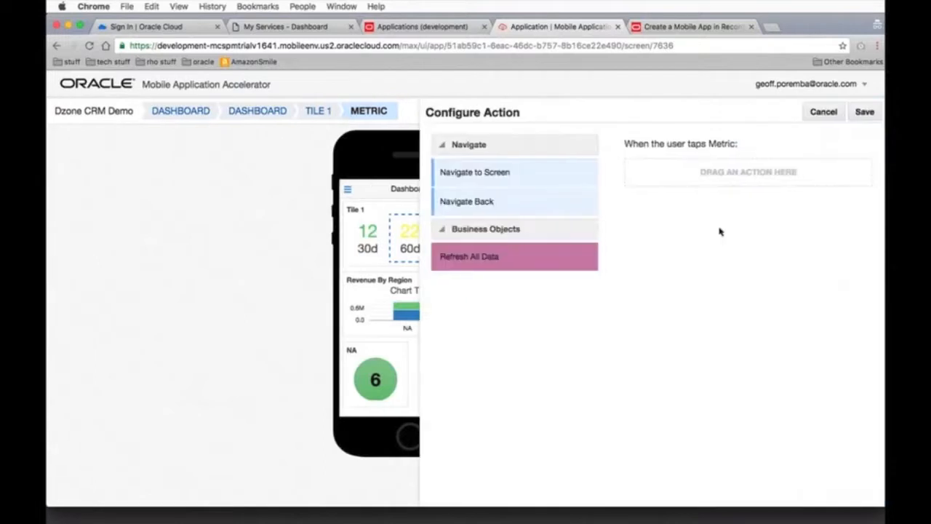
{"action": "left_click_drag", "start_coordinate": [536, 182], "coordinate": [655, 182]}
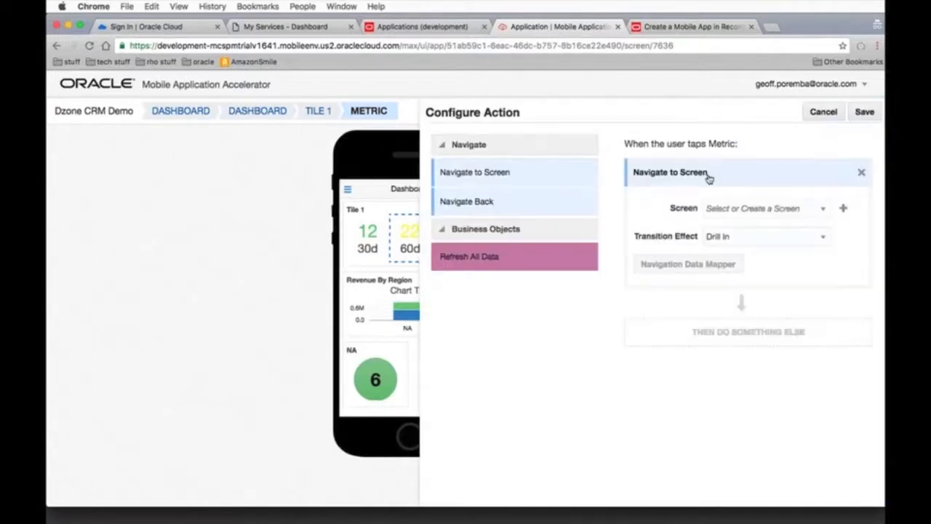
{"action": "left_click", "coordinate": [728, 207]}
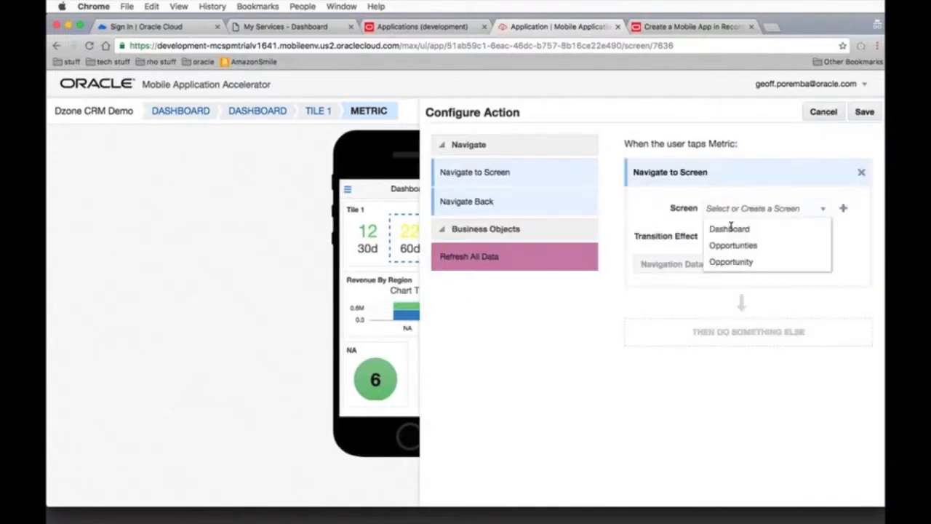
{"action": "left_click", "coordinate": [730, 249]}
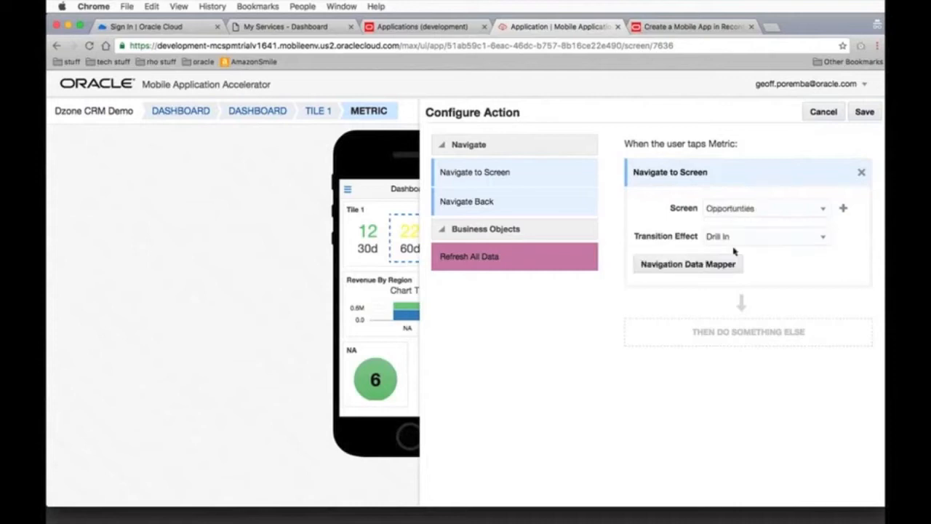
Pass count60d to the Closein parameter in the 60d metric's navigation data mapping, and save the action
{"action": "left_click", "coordinate": [693, 265]}
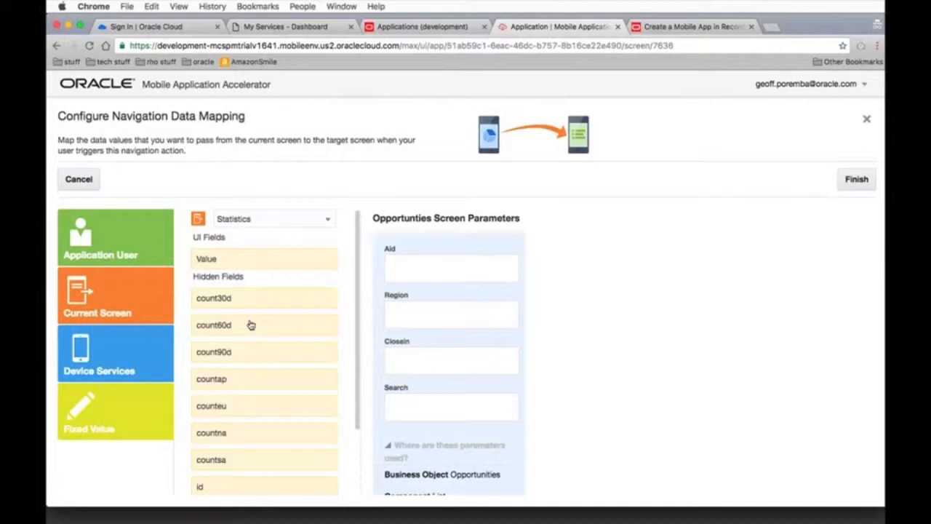
{"action": "left_click_drag", "start_coordinate": [249, 324], "coordinate": [430, 368]}
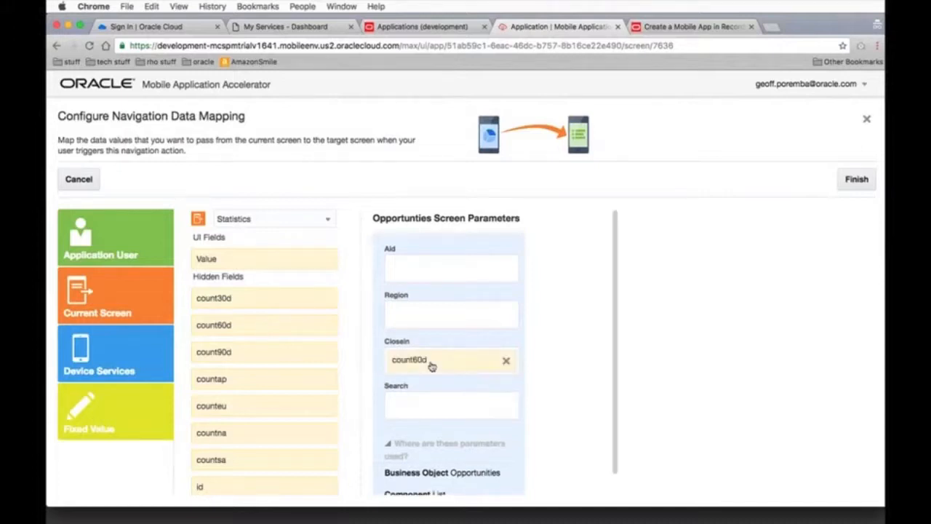
{"action": "left_click", "coordinate": [856, 179]}
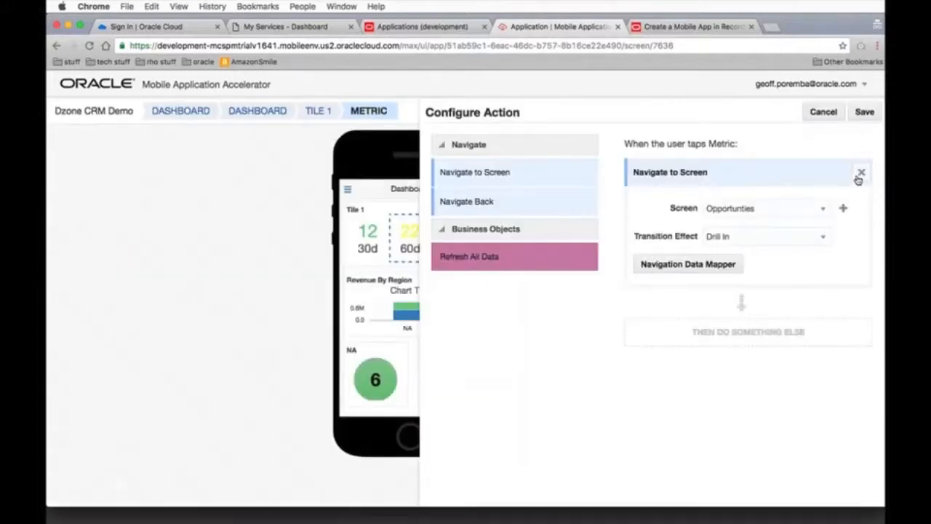
{"action": "left_click", "coordinate": [864, 112]}
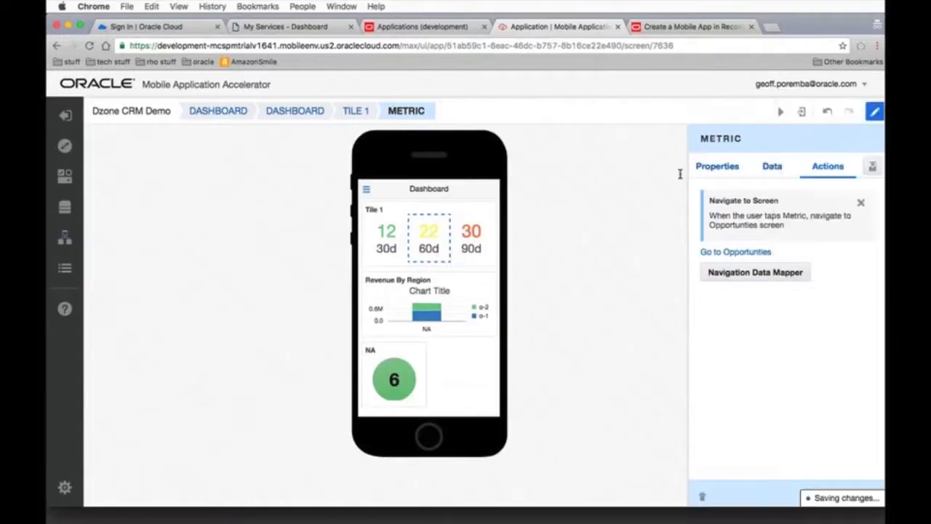
Add a tap action to the 90d metric that navigates to the Opportunties screen
{"action": "left_click", "coordinate": [469, 239]}
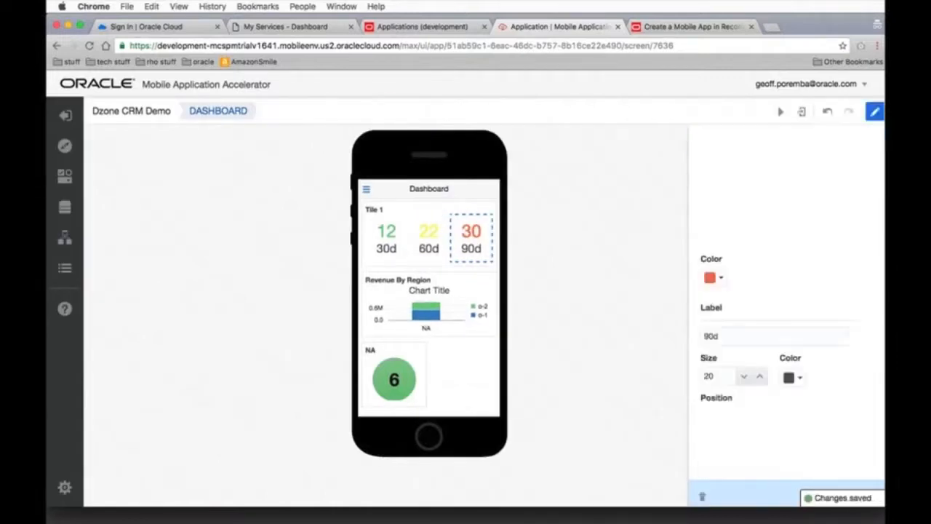
{"action": "left_click", "coordinate": [826, 167]}
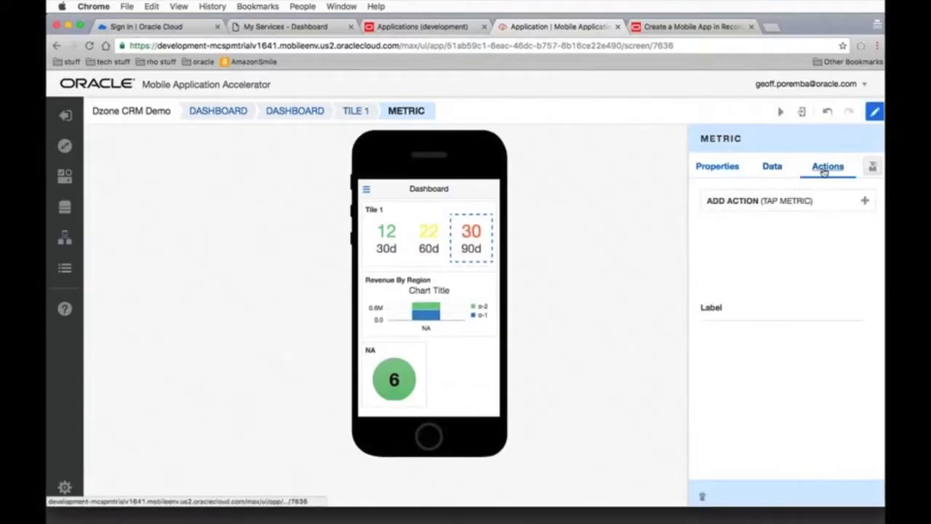
{"action": "left_click", "coordinate": [782, 201]}
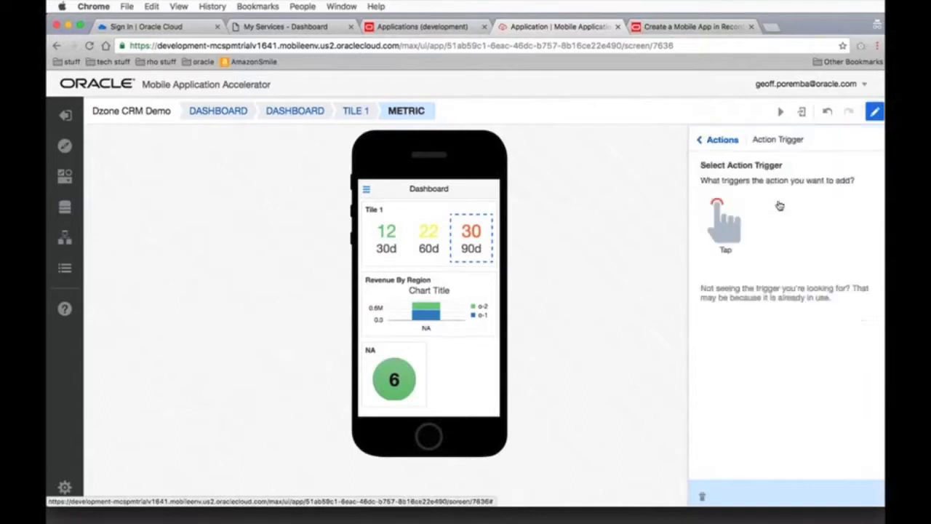
{"action": "left_click", "coordinate": [724, 225]}
{"action": "left_click_drag", "start_coordinate": [530, 183], "coordinate": [730, 172]}
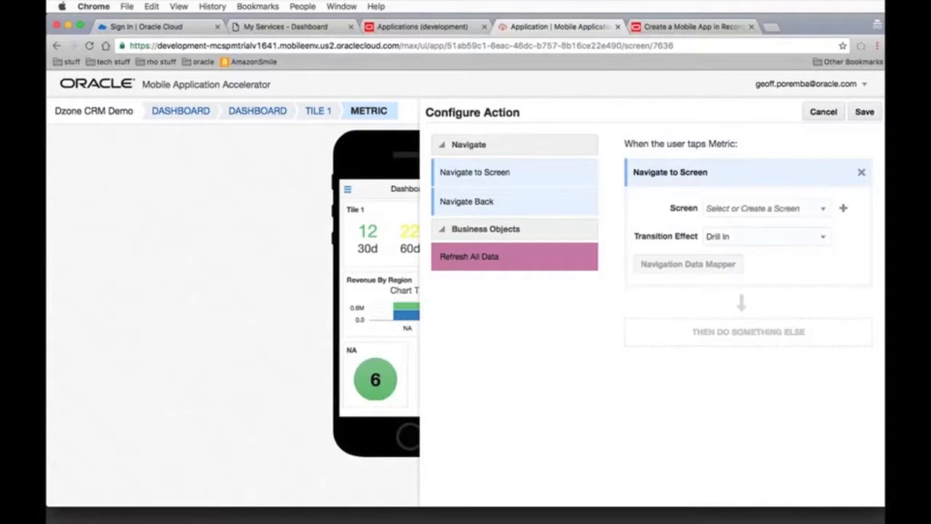
{"action": "left_click", "coordinate": [744, 211]}
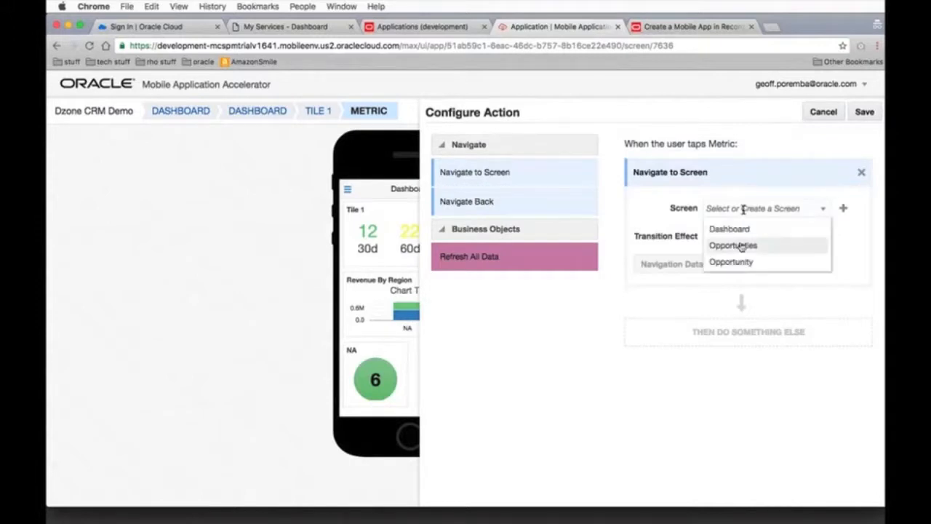
{"action": "left_click", "coordinate": [741, 247]}
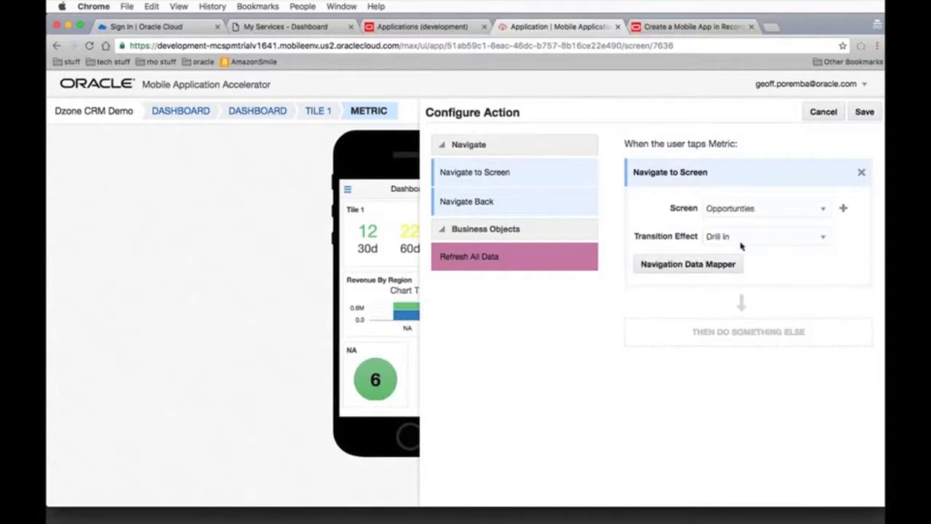
Pass count90d to the Closein parameter in the 90d metric's navigation data mapping, and save the action
{"action": "left_click", "coordinate": [696, 266]}
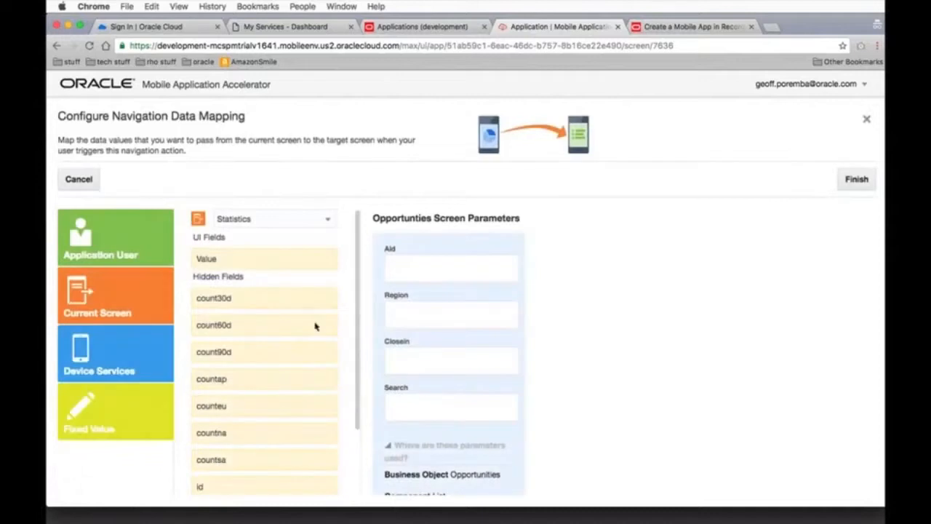
{"action": "left_click_drag", "start_coordinate": [245, 355], "coordinate": [451, 367]}
{"action": "left_click", "coordinate": [857, 183]}
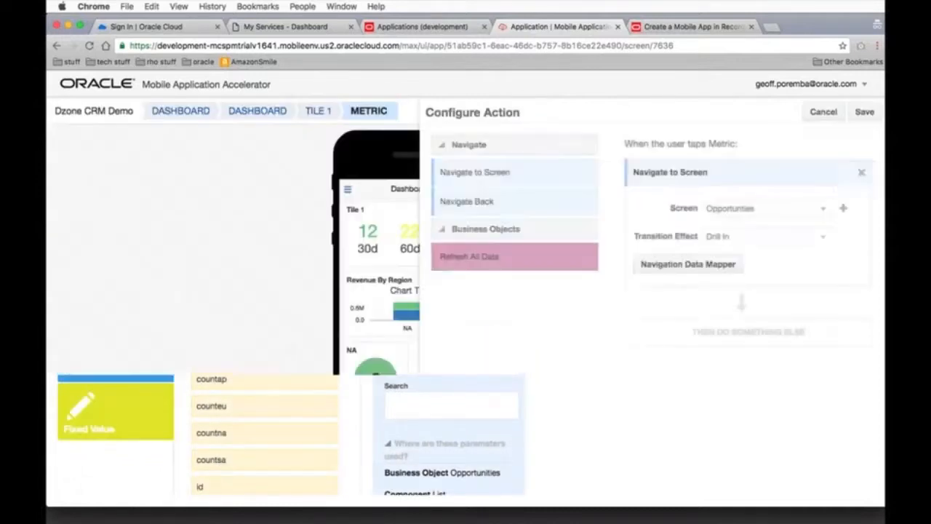
{"action": "left_click", "coordinate": [865, 113]}
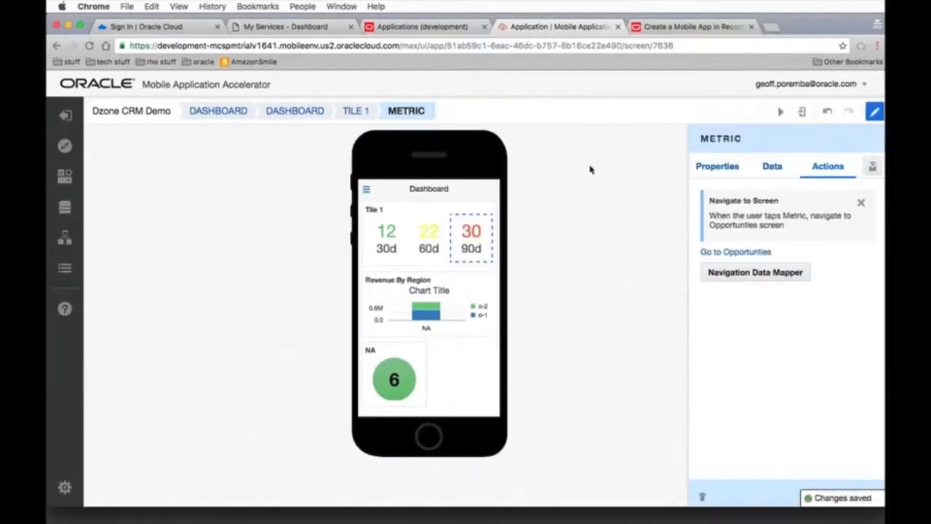
Test the app from the 30d metric through to the Cartejena Conference Center opportunity's Account details, and preview that screen in landscape on Android
{"action": "left_click", "coordinate": [782, 113]}
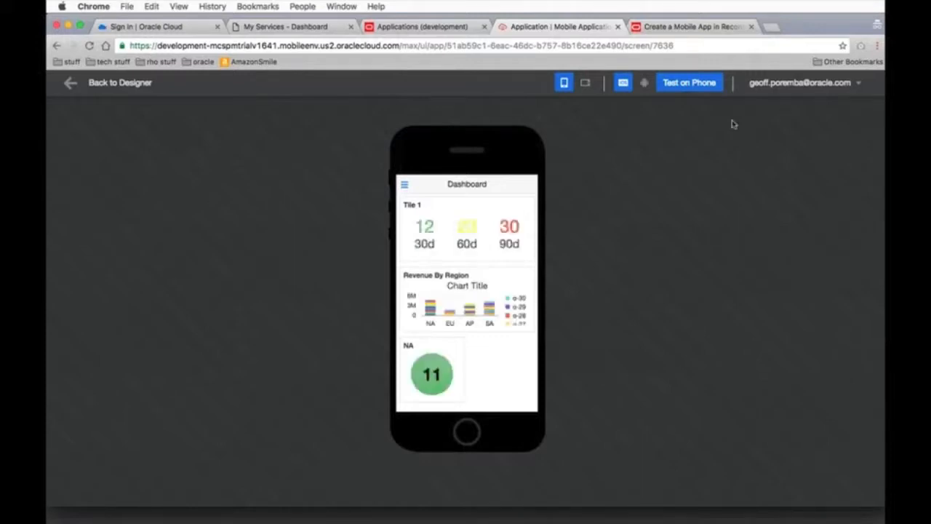
{"action": "left_click", "coordinate": [427, 229]}
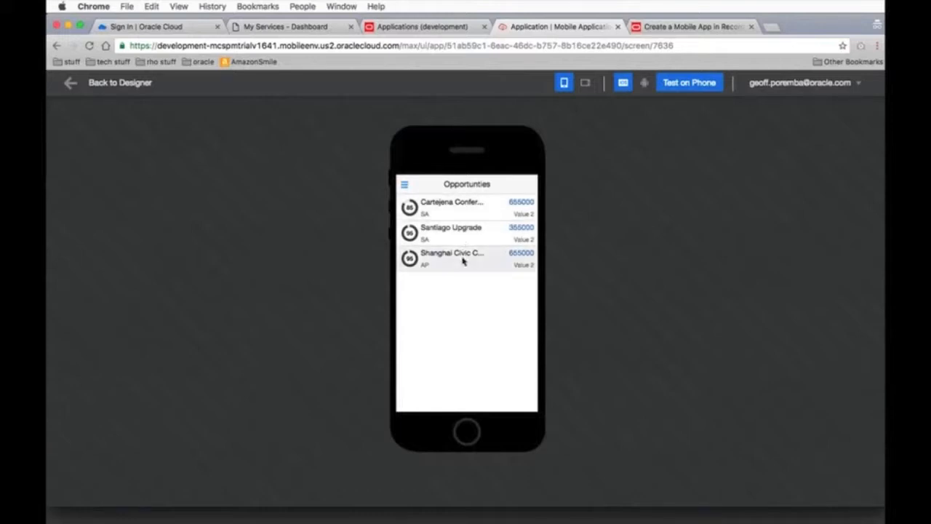
{"action": "left_click", "coordinate": [450, 211]}
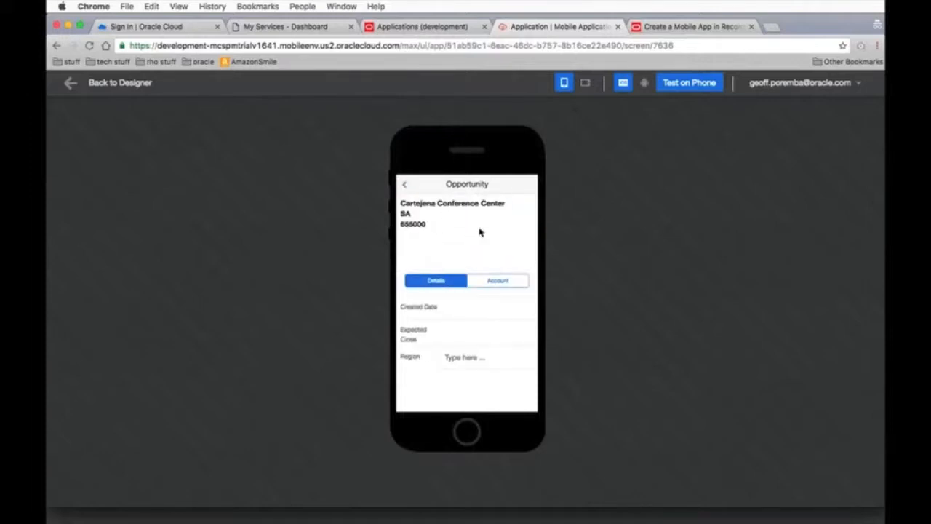
{"action": "left_click", "coordinate": [495, 283]}
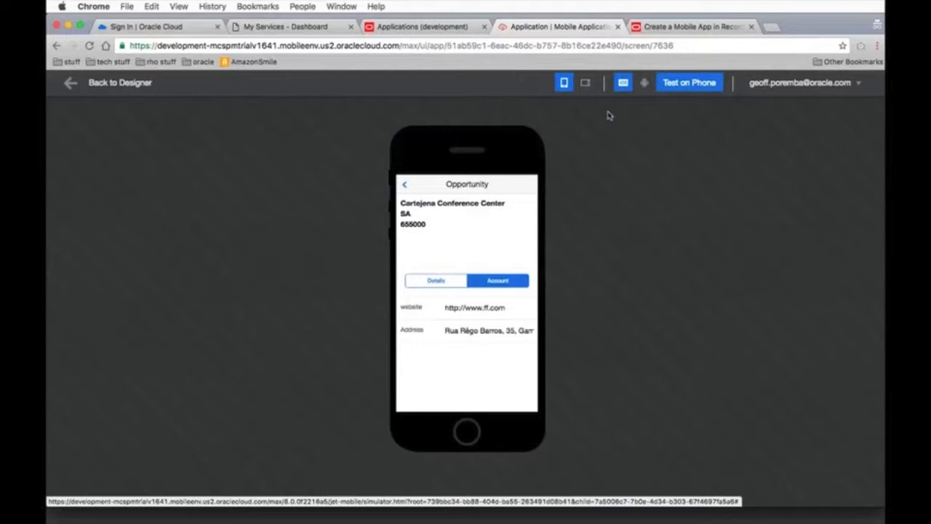
{"action": "left_click", "coordinate": [585, 83]}
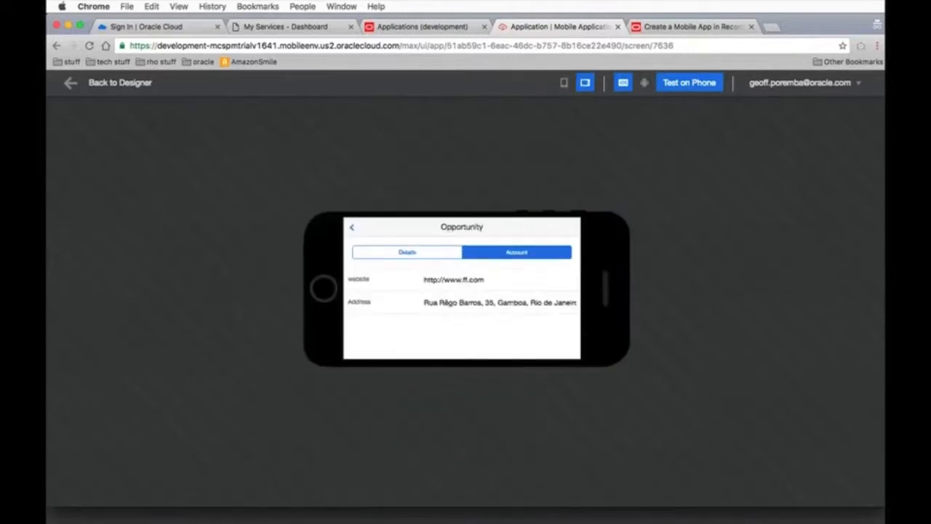
{"action": "left_click", "coordinate": [644, 83]}
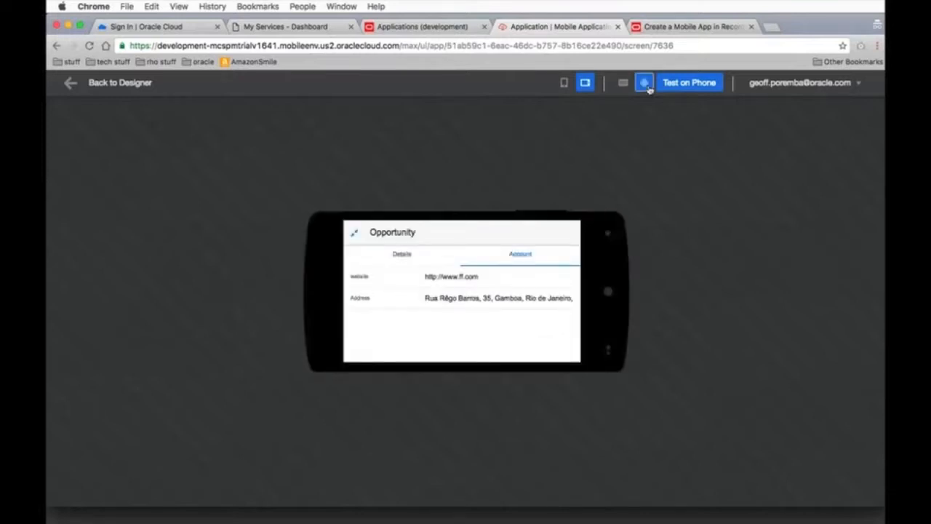
Return the preview to portrait, then publish the Dzone CRM Demo application from the designer
{"action": "left_click", "coordinate": [564, 82]}
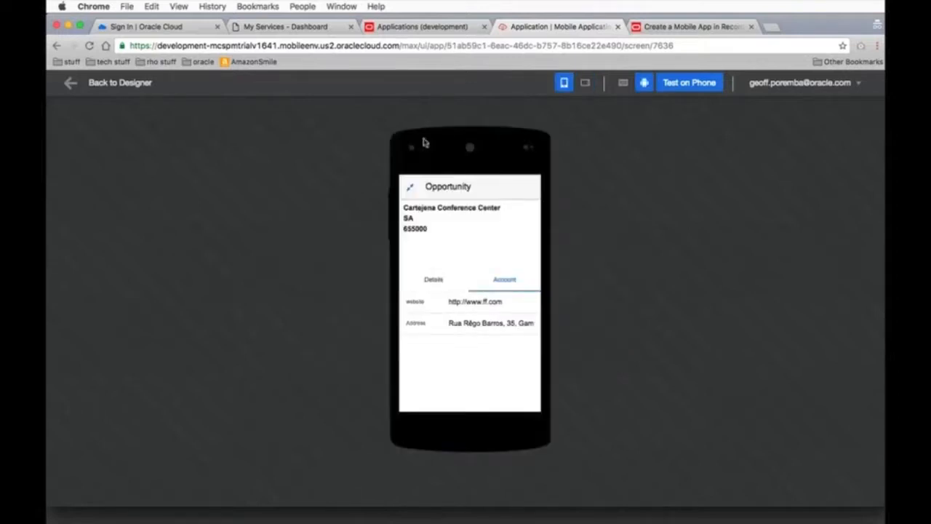
{"action": "left_click", "coordinate": [113, 84]}
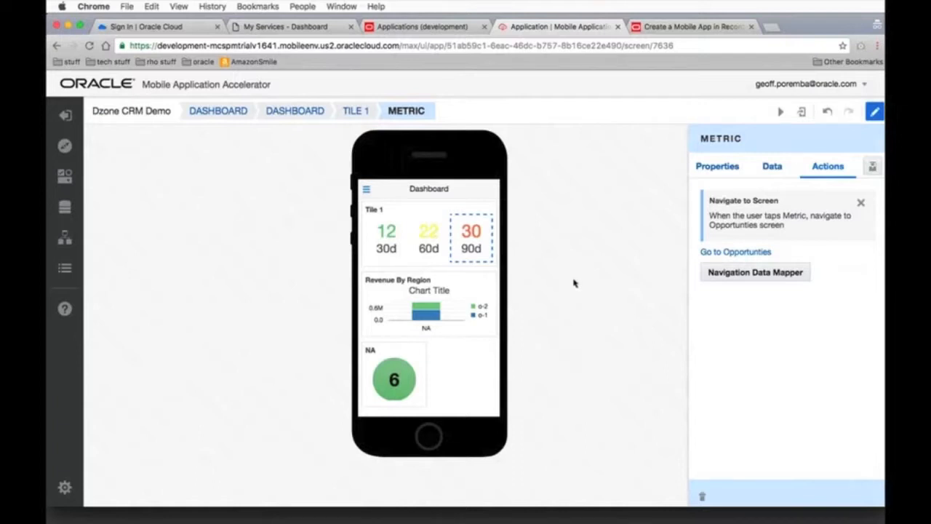
{"action": "left_click", "coordinate": [802, 112]}
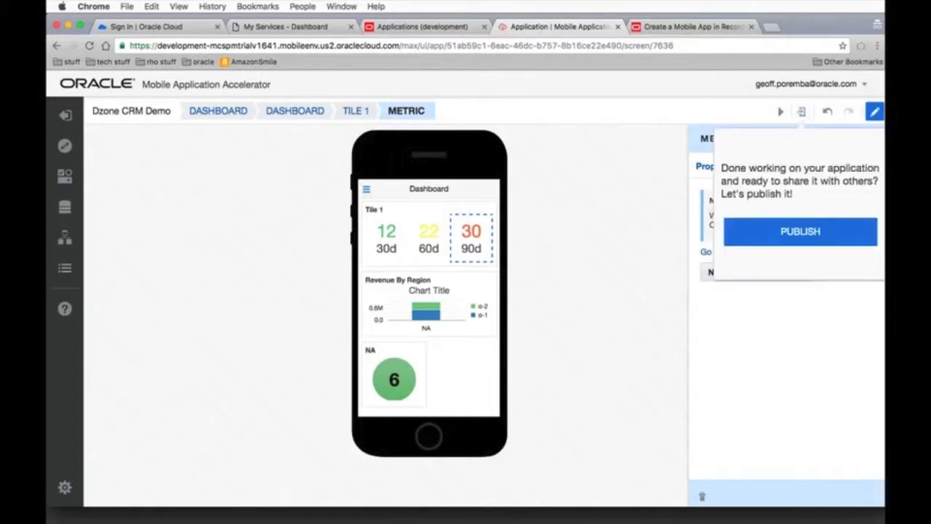
{"action": "left_click", "coordinate": [788, 238]}
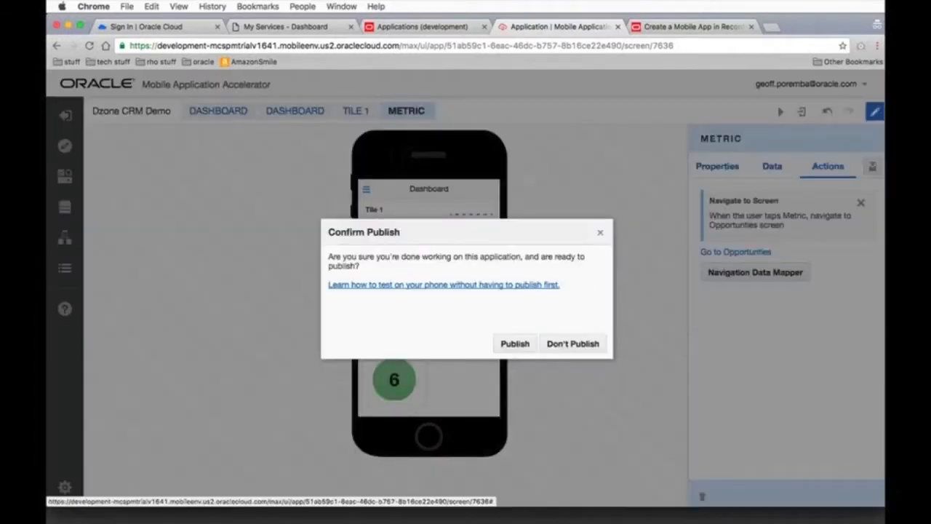
{"action": "left_click", "coordinate": [516, 343]}
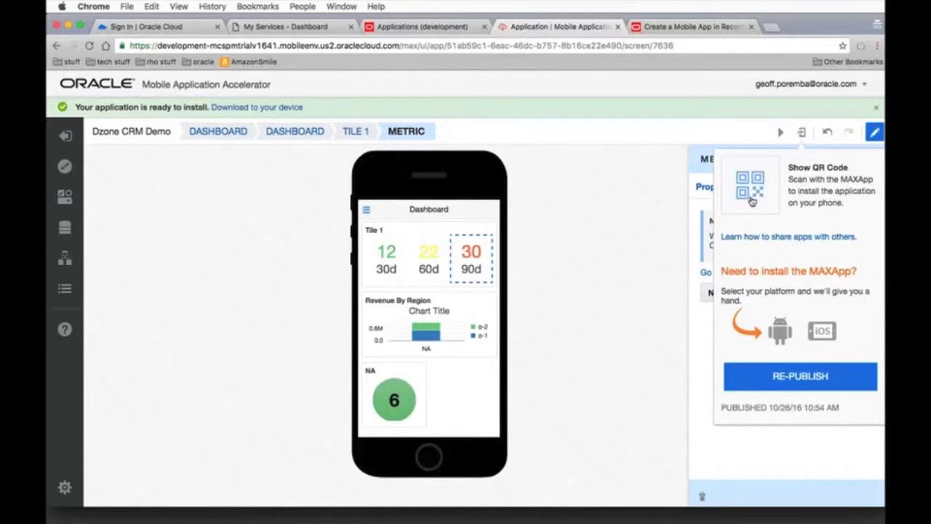
Display the published app's QR code, move it clear of the phone preview, and switch to the mirrored device in QuickTime Player
{"action": "left_click", "coordinate": [752, 202]}
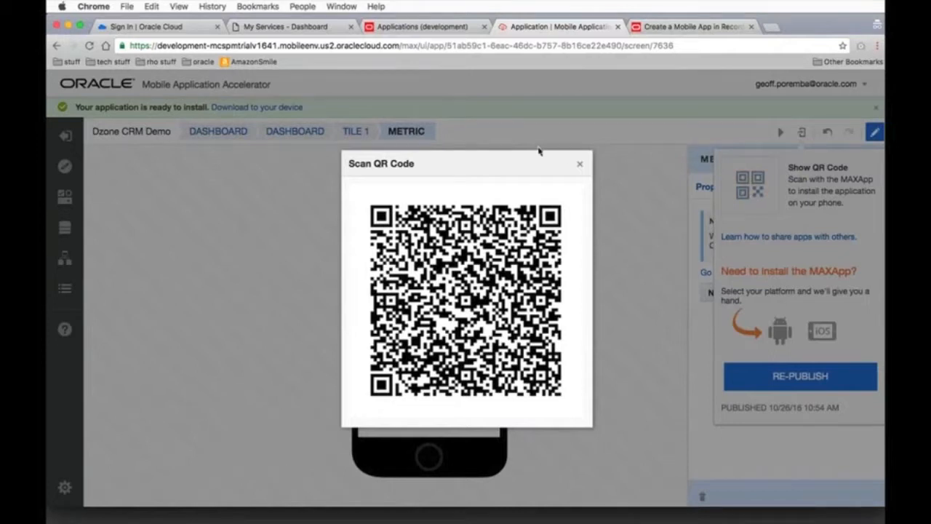
{"action": "left_click_drag", "start_coordinate": [450, 163], "coordinate": [228, 153]}
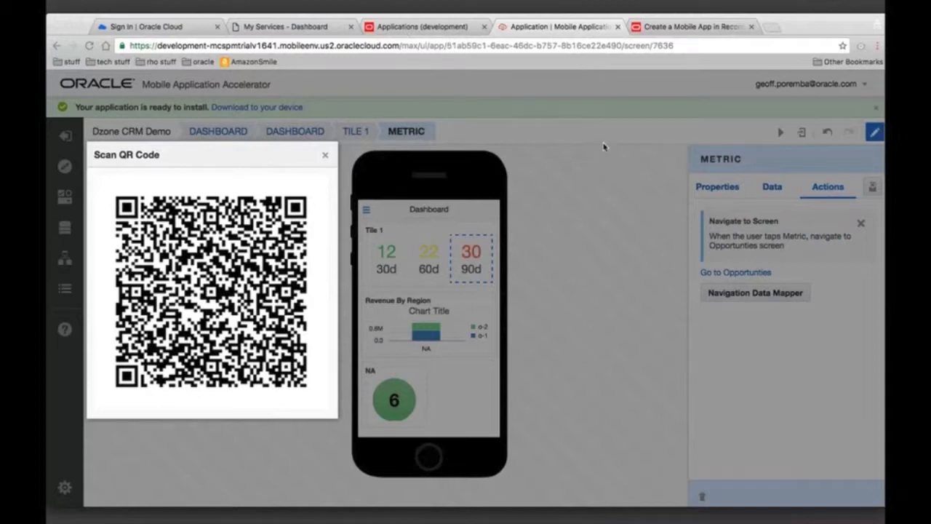
{"action": "key", "text": "super+Tab"}
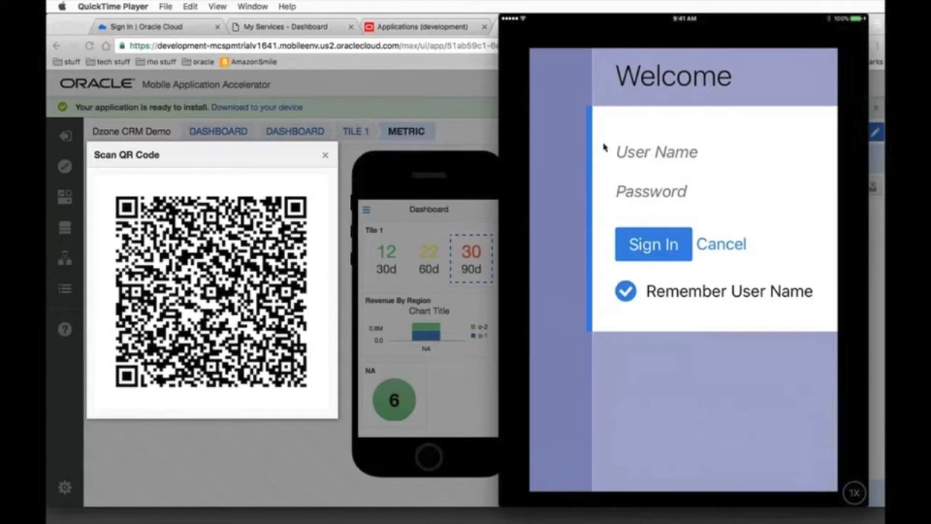
{"action": "left_click", "coordinate": [603, 148]}
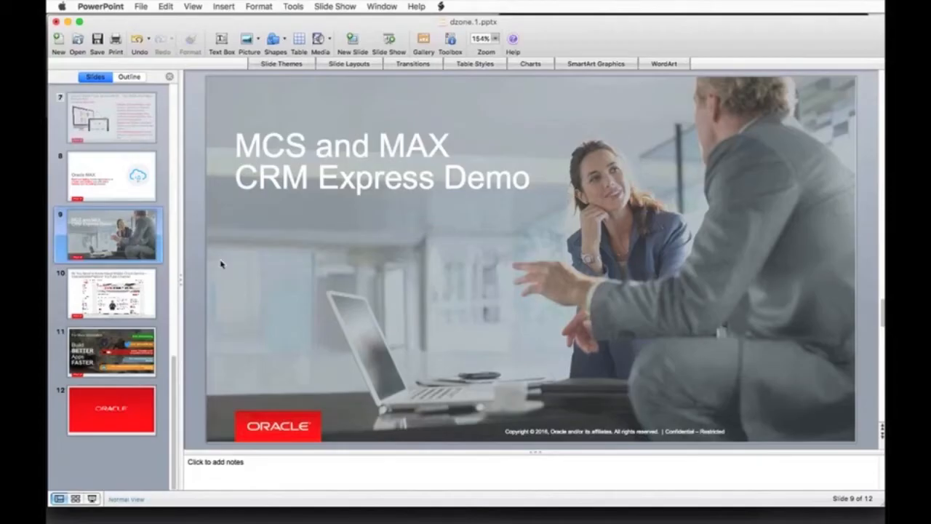
Start the dzone.1.pptx slide show in PowerPoint and go to the OracleMobilePlatform YouTube Channel slide
{"action": "left_click", "coordinate": [331, 7]}
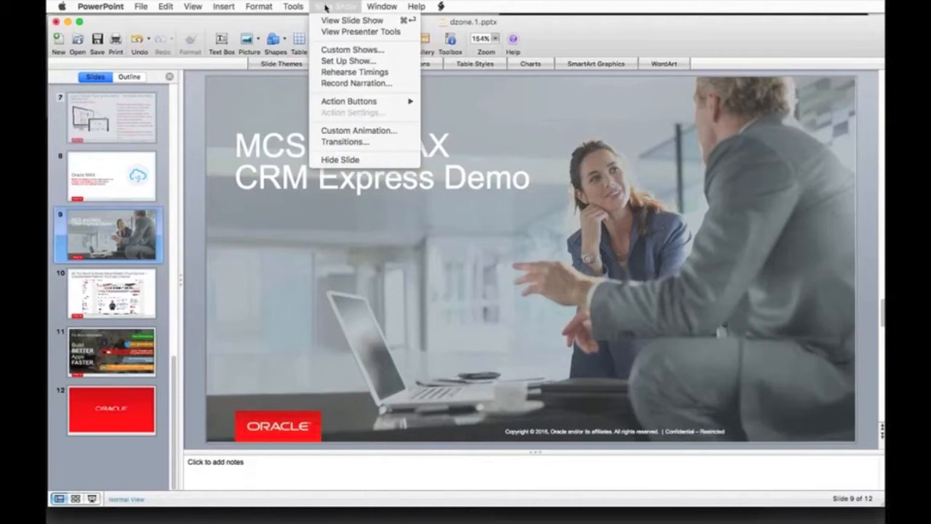
{"action": "left_click", "coordinate": [333, 21]}
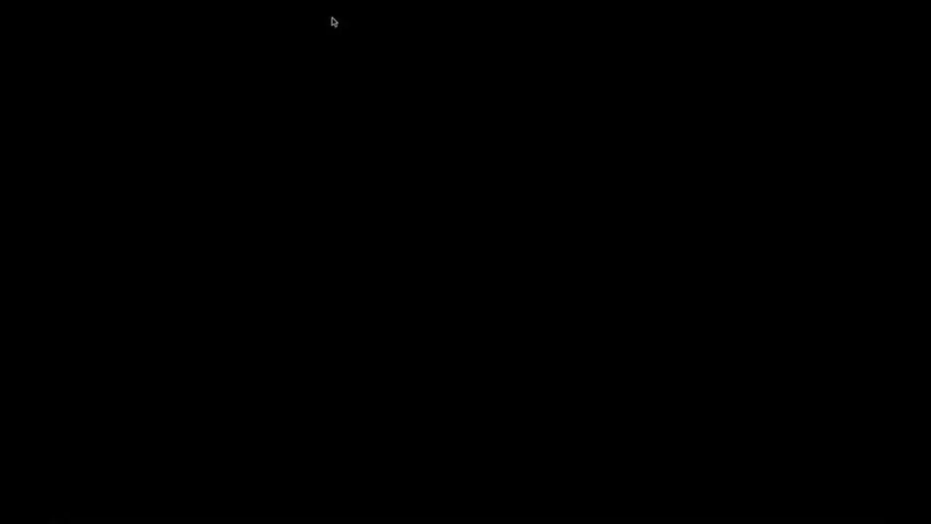
{"action": "key", "text": "Right"}
{"action": "key", "text": "Right"}
{"action": "key", "text": "Right"}
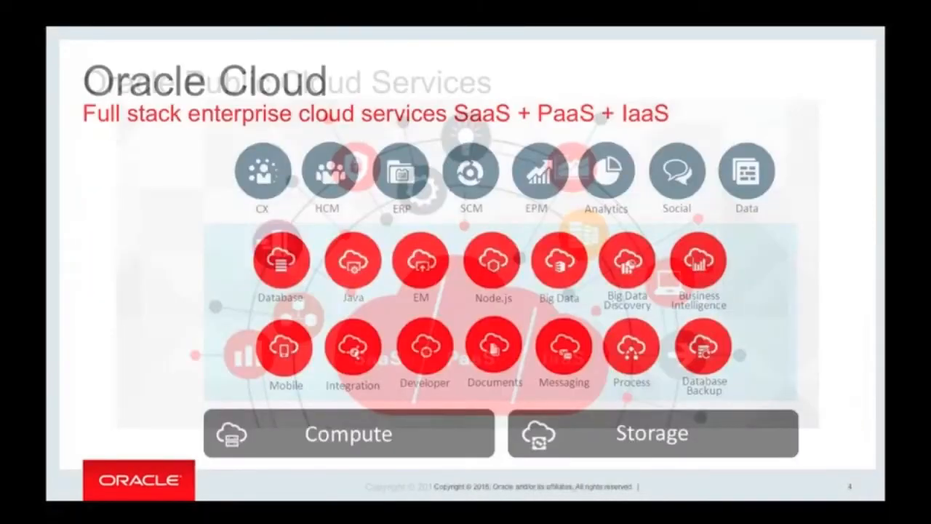
{"action": "key", "text": "Right"}
{"action": "key", "text": "Right"}
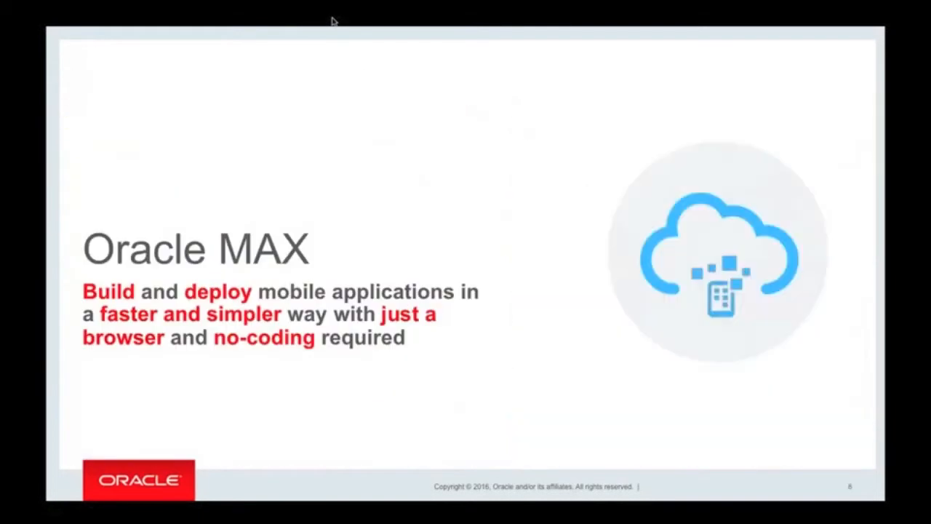
{"action": "key", "text": "Right"}
{"action": "key", "text": "Right"}
{"action": "key", "text": "Right"}
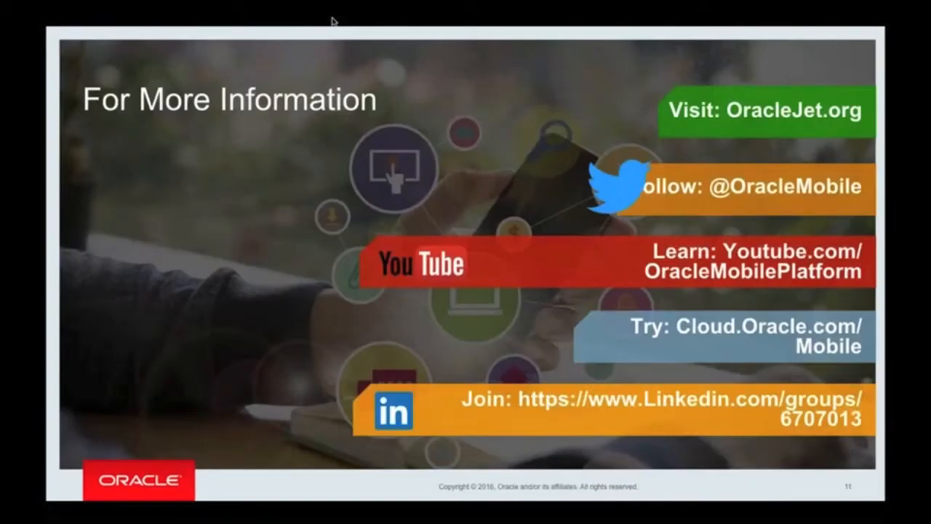
{"action": "key", "text": "Left"}
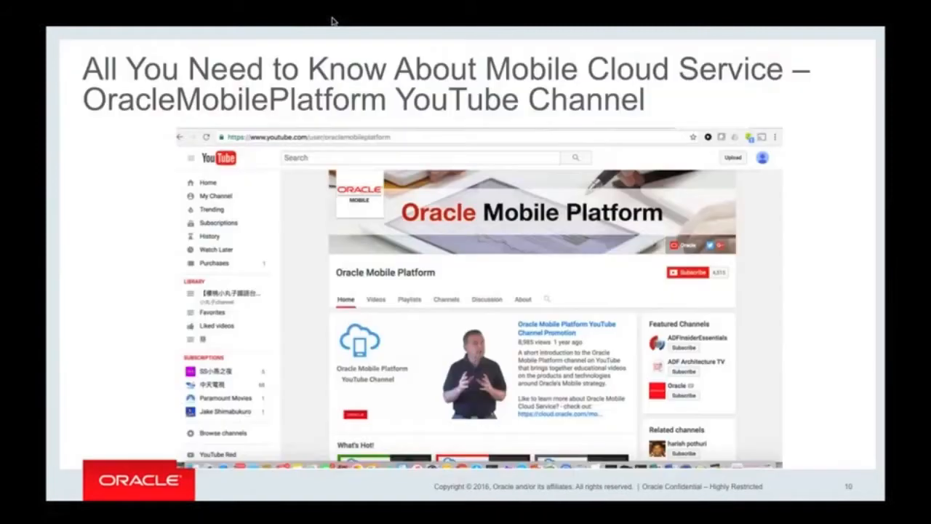